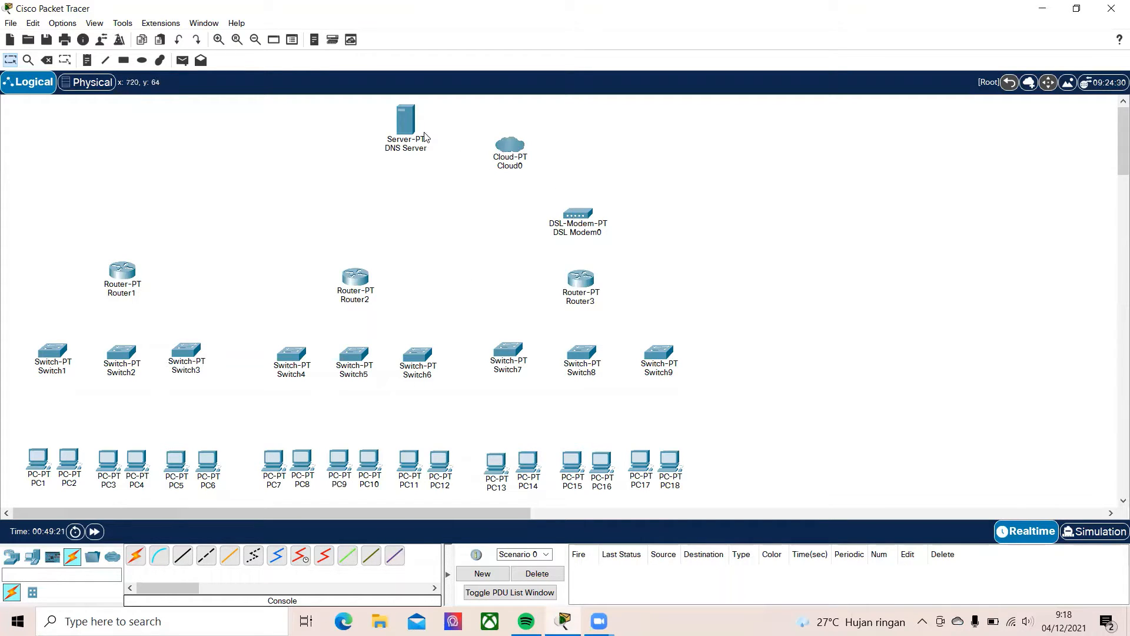
Connect PC1's FastEthernet0 port to Switch1's FastEthernet0/1 with a copper straight-through cable
{"action": "mouse_move", "coordinate": [392, 151]}
{"action": "mouse_move", "coordinate": [38, 465]}
{"action": "left_click", "coordinate": [184, 558]}
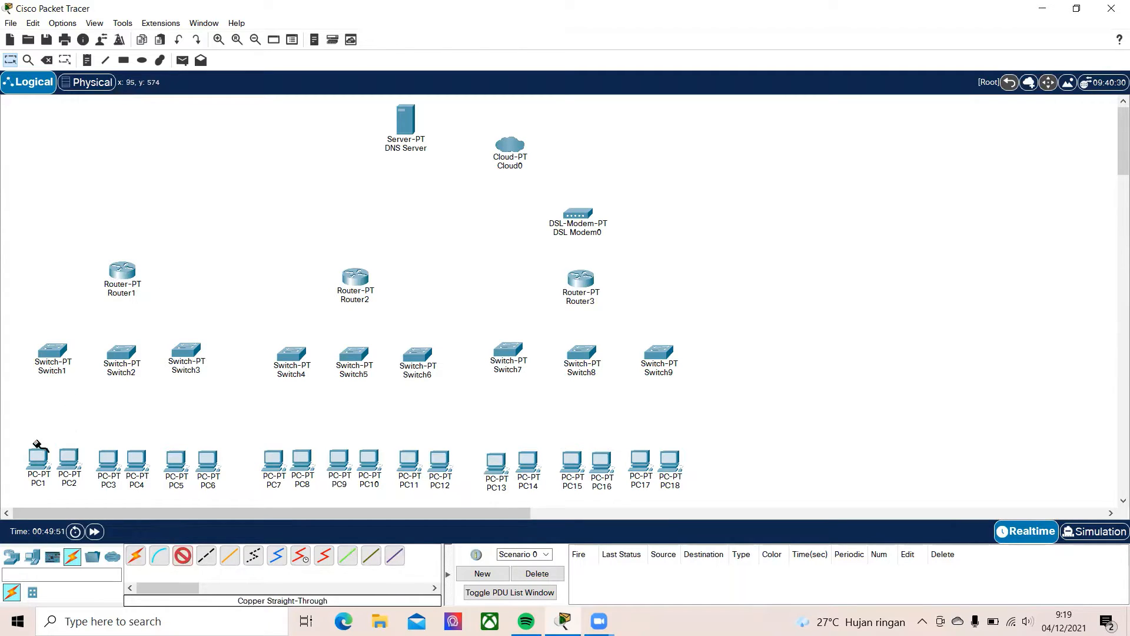
{"action": "left_click", "coordinate": [40, 458]}
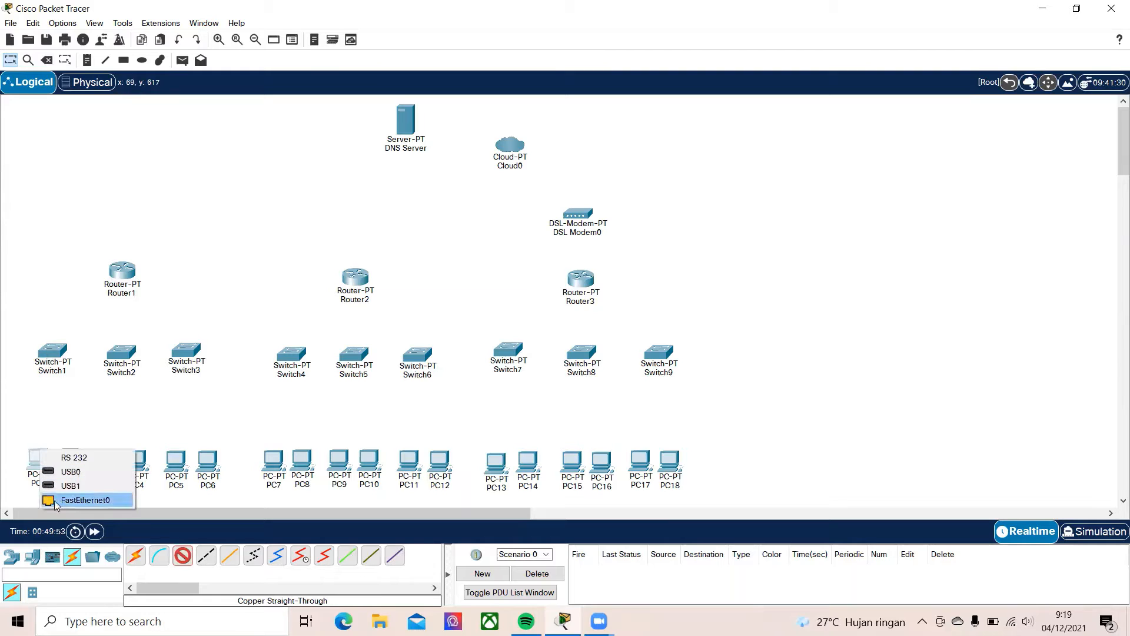
{"action": "left_click", "coordinate": [54, 500]}
{"action": "left_click", "coordinate": [53, 352]}
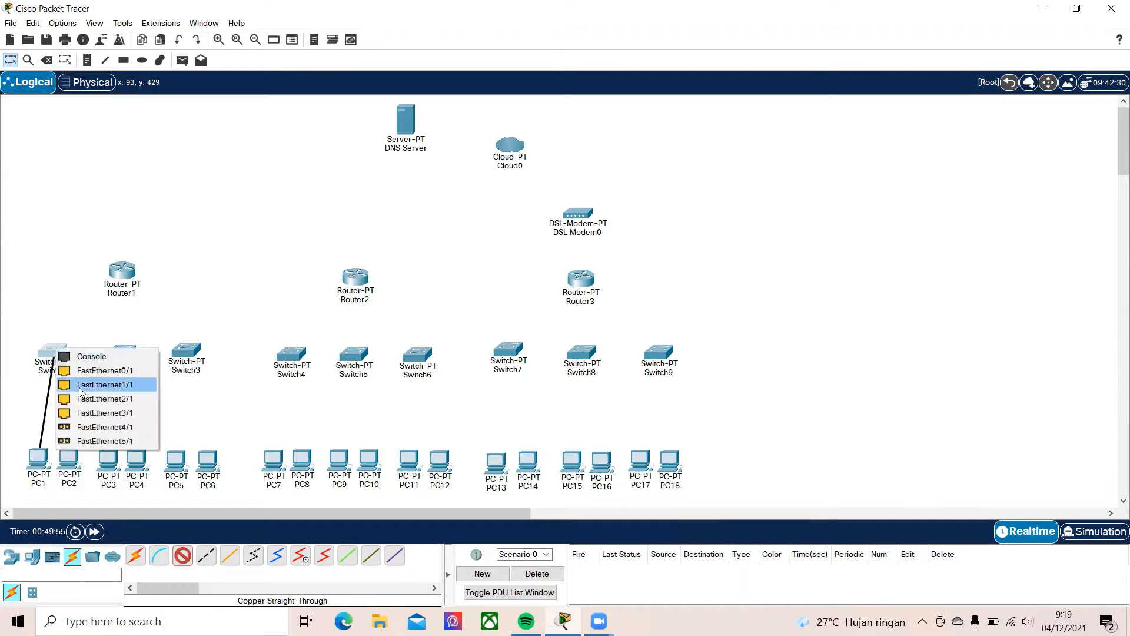
{"action": "left_click", "coordinate": [81, 385]}
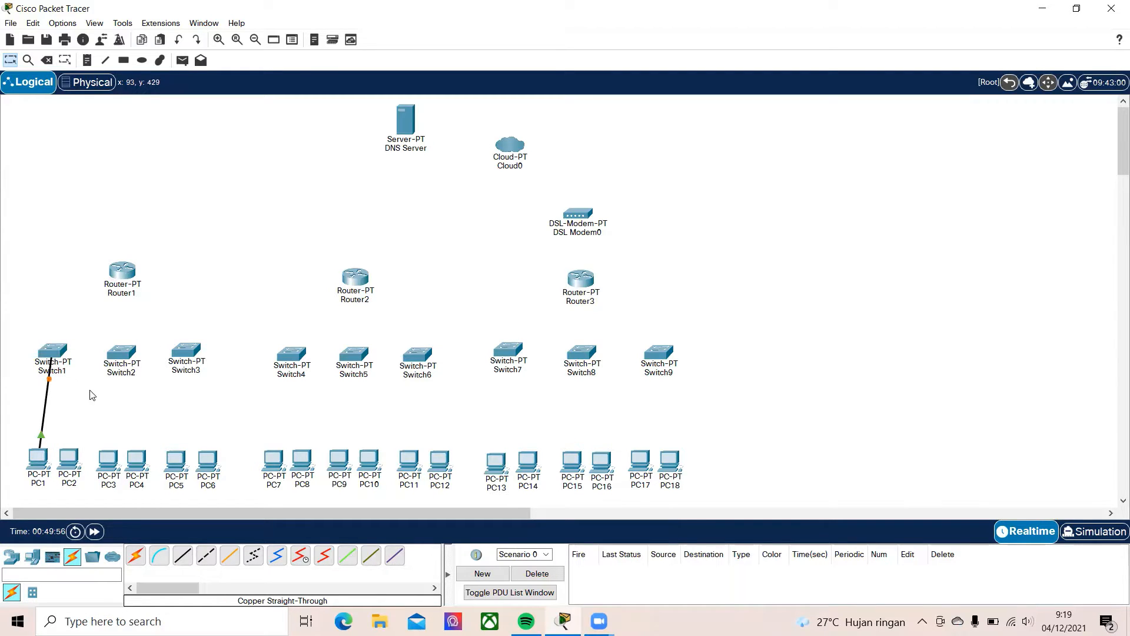
Connect PC2's FastEthernet0 port to Switch1's FastEthernet1/1 with a copper straight-through cable
{"action": "left_click", "coordinate": [183, 555]}
{"action": "left_click", "coordinate": [69, 463]}
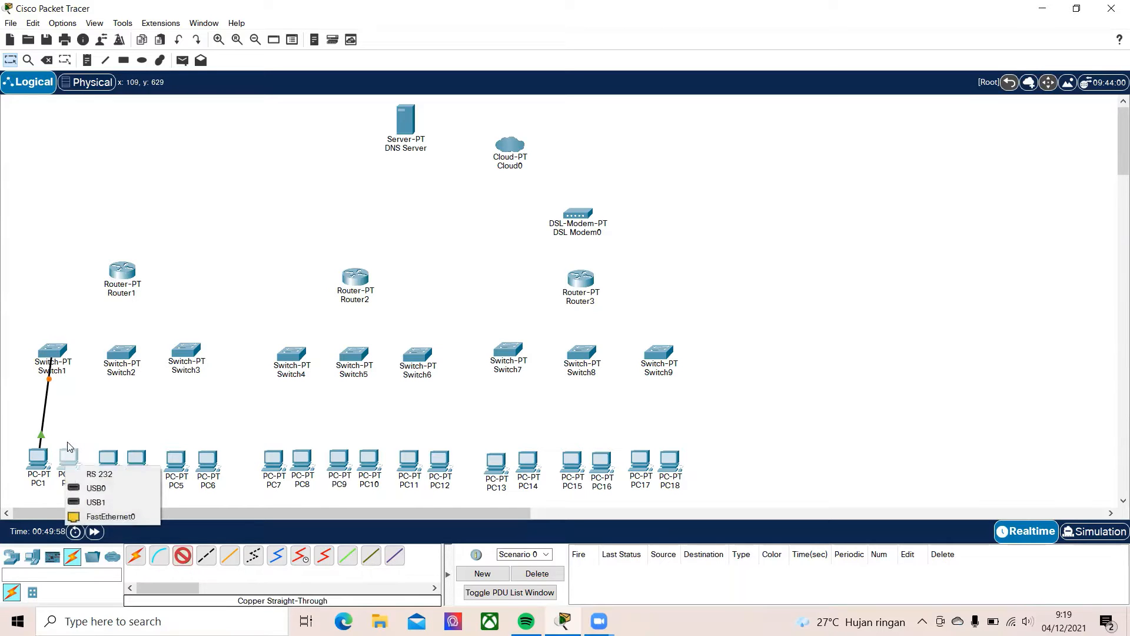
{"action": "left_click", "coordinate": [99, 517]}
{"action": "left_click", "coordinate": [56, 353]}
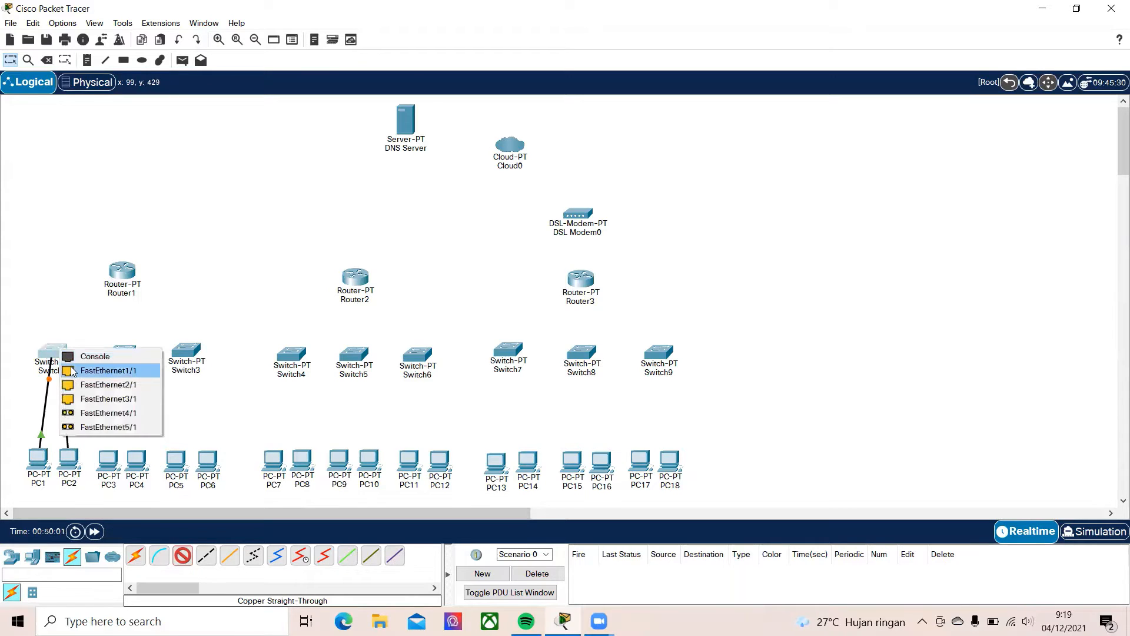
{"action": "left_click", "coordinate": [72, 370]}
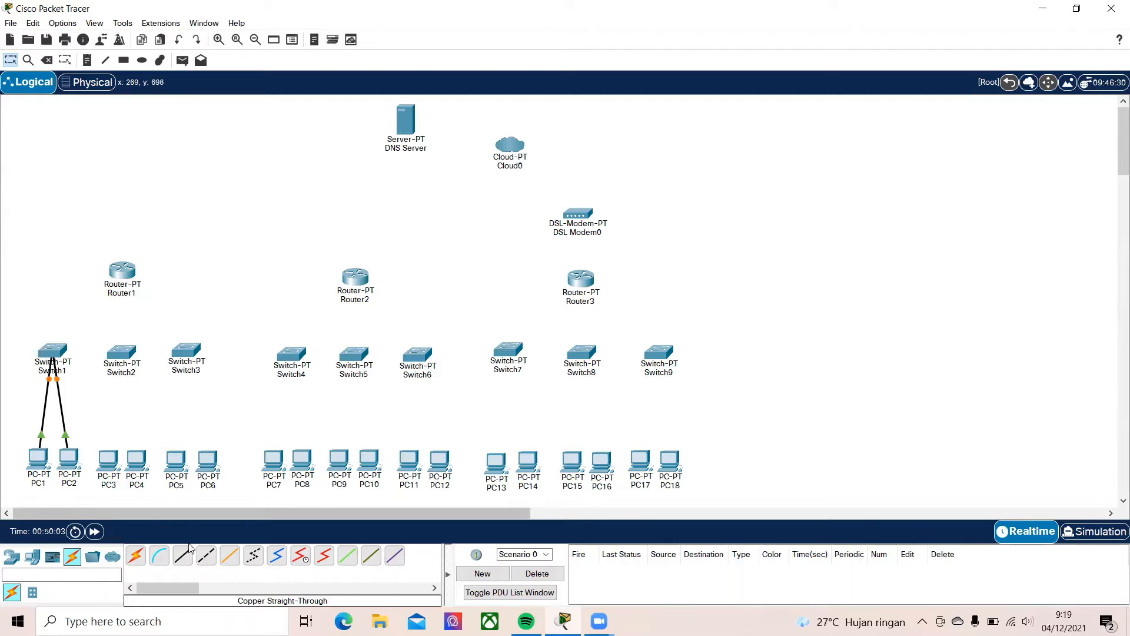
Connect PC3's FastEthernet0 port to Switch2's FastEthernet0/1 with a copper straight-through cable
{"action": "left_click", "coordinate": [107, 461]}
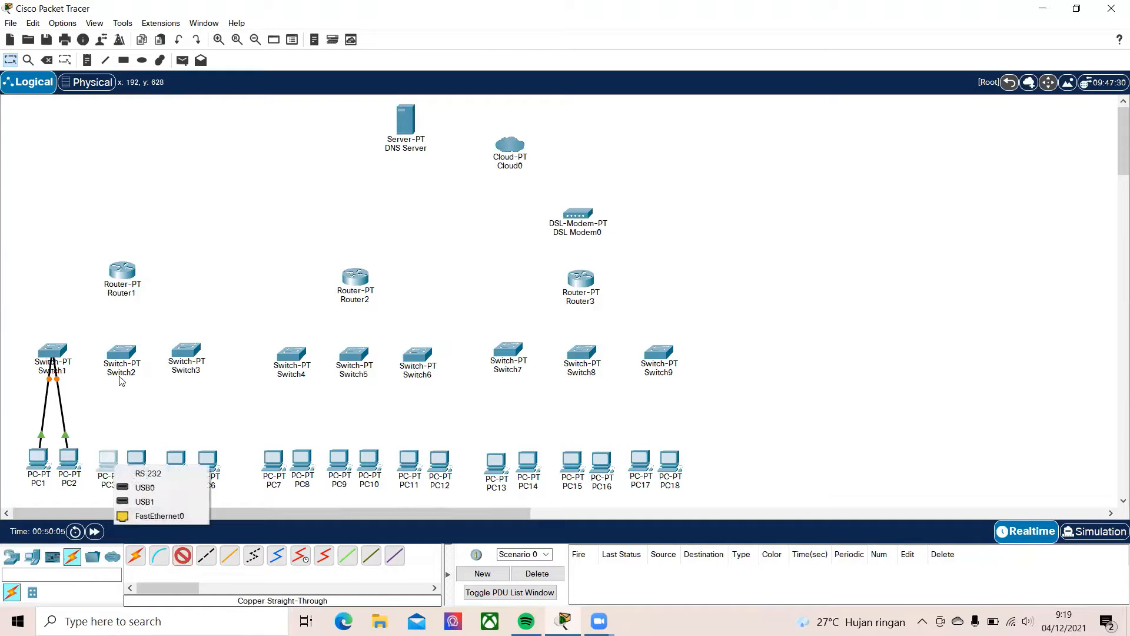
{"action": "left_click", "coordinate": [133, 517]}
{"action": "left_click", "coordinate": [122, 352]}
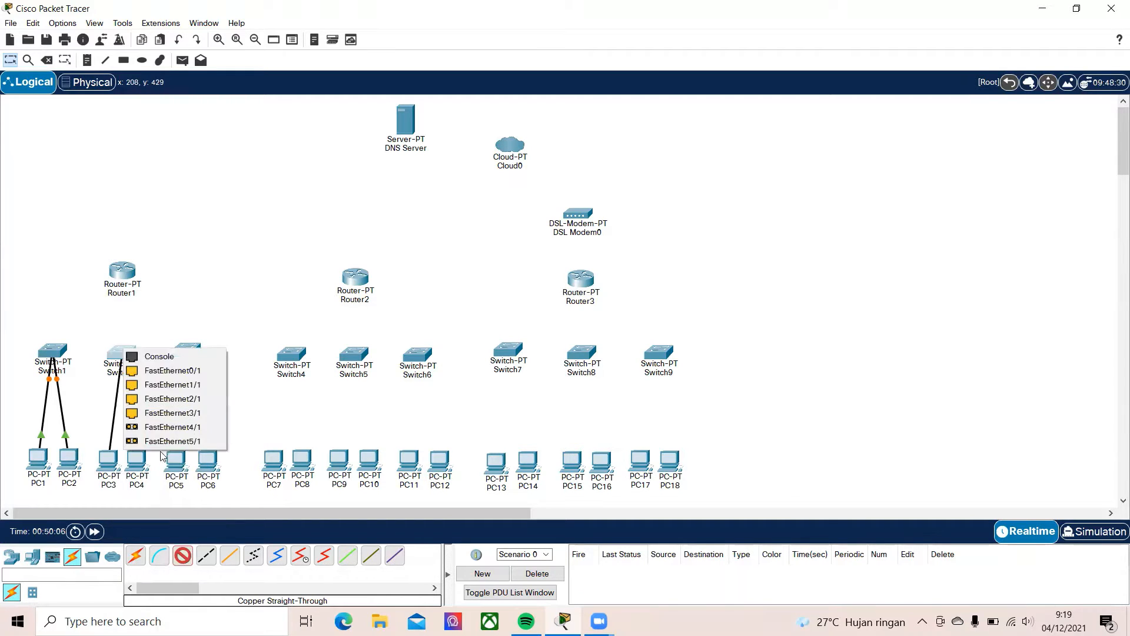
{"action": "left_click", "coordinate": [154, 375]}
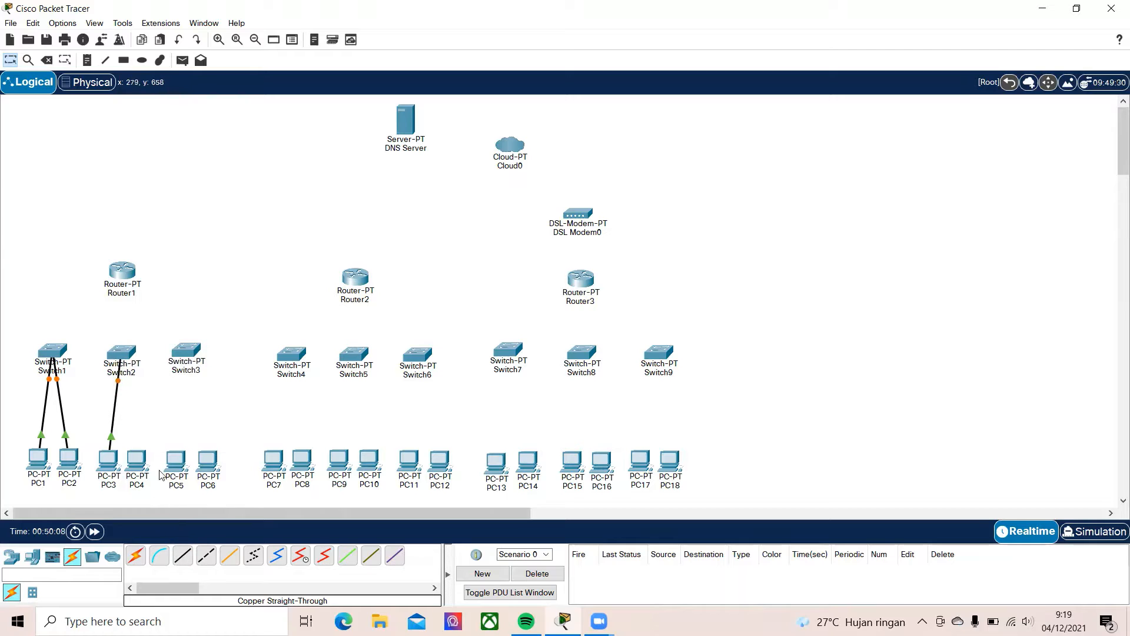
Connect PC4's FastEthernet0 port to Switch2's FastEthernet1/1 with a copper straight-through cable
{"action": "left_click", "coordinate": [182, 555]}
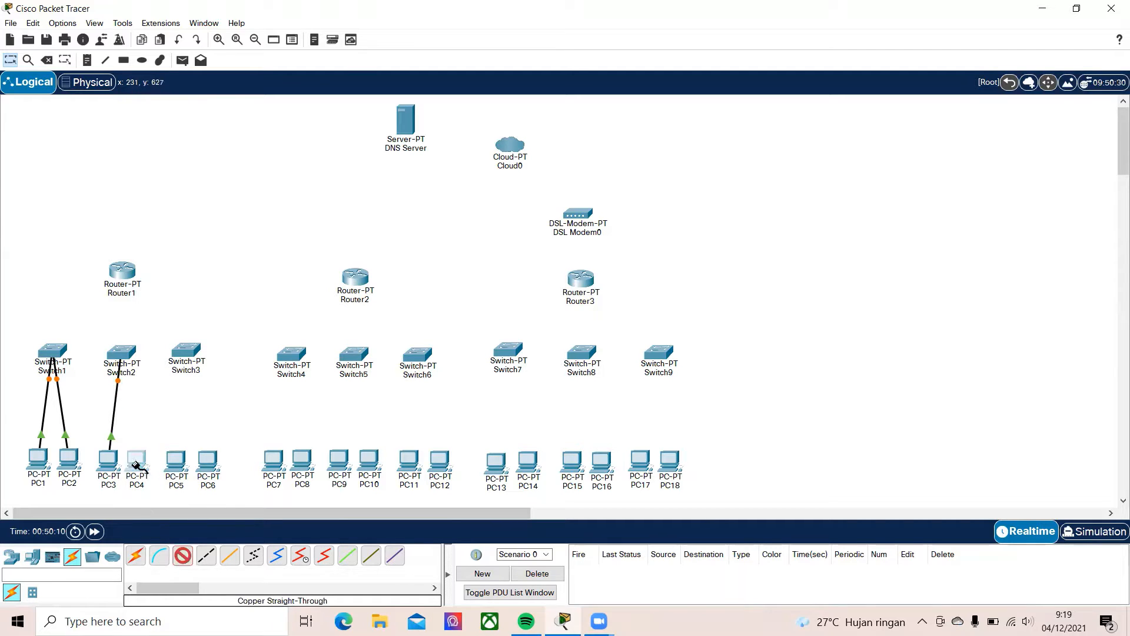
{"action": "left_click", "coordinate": [137, 463]}
{"action": "left_click", "coordinate": [159, 518]}
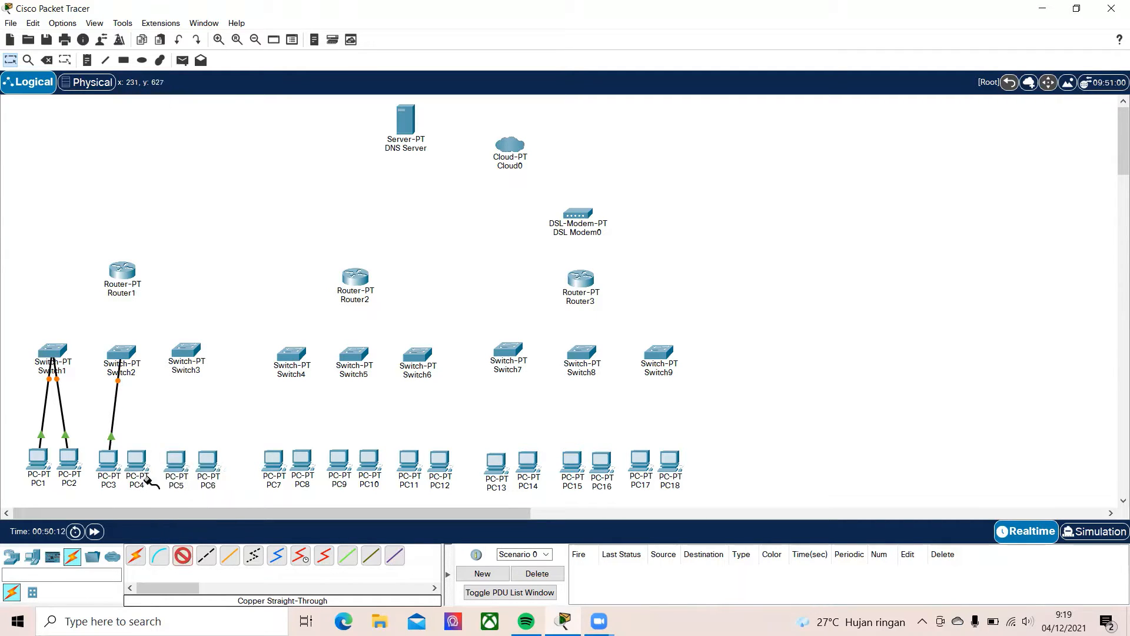
{"action": "left_click", "coordinate": [123, 352]}
{"action": "left_click", "coordinate": [176, 373]}
Connect PC5's FastEthernet0 port to Switch3's FastEthernet0/1 with a copper straight-through cable
{"action": "left_click", "coordinate": [183, 556]}
{"action": "left_click", "coordinate": [171, 459]}
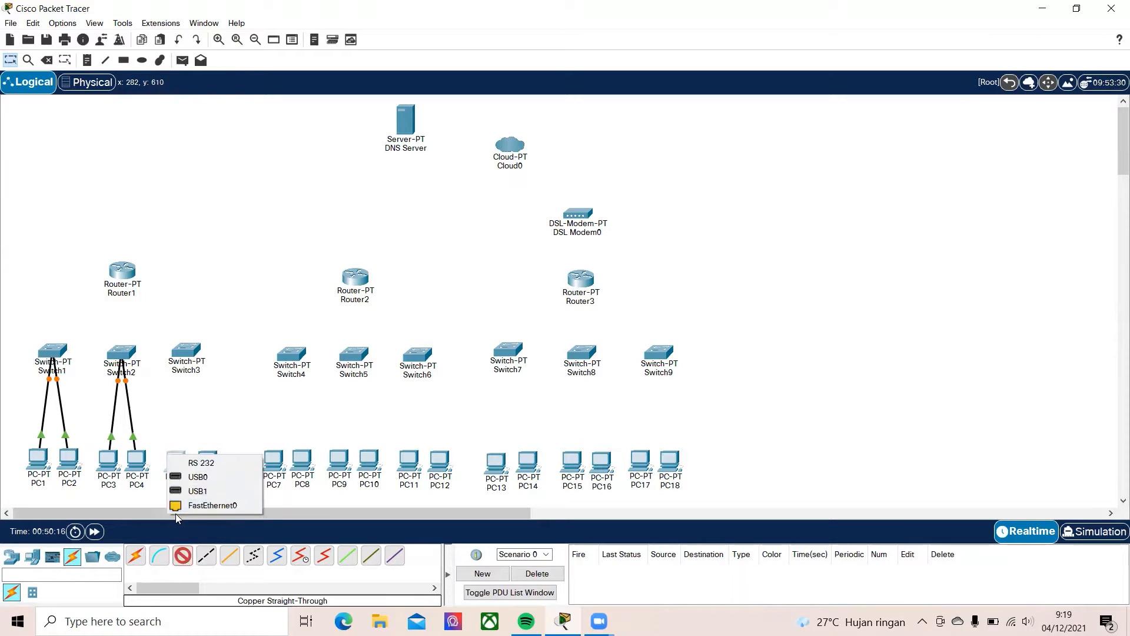
{"action": "left_click", "coordinate": [194, 505]}
{"action": "left_click", "coordinate": [187, 351]}
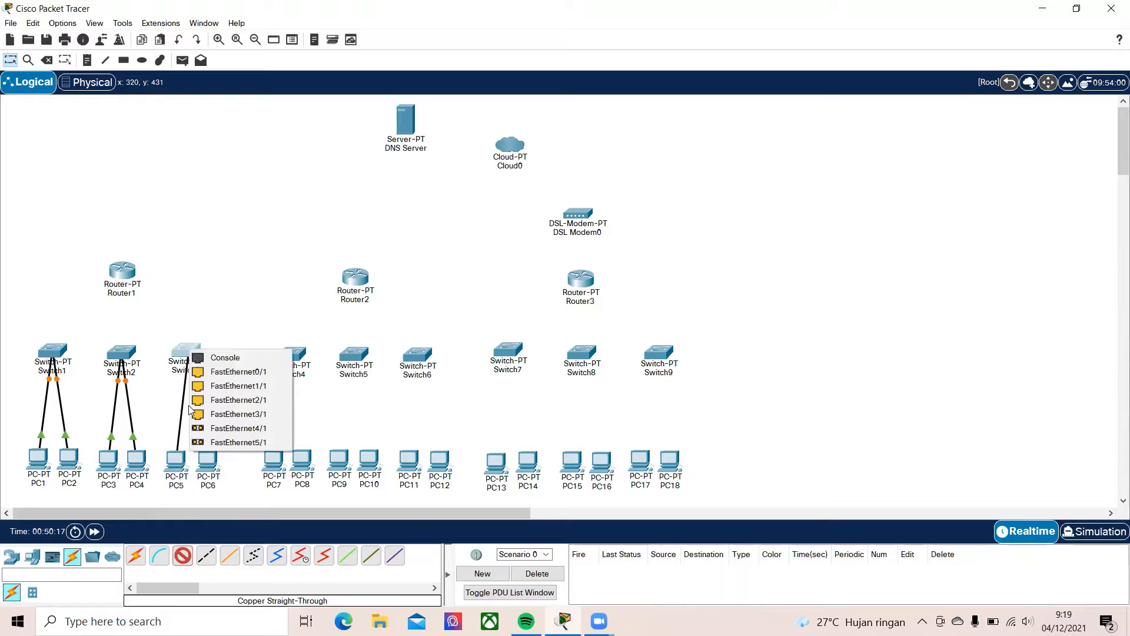
{"action": "left_click", "coordinate": [218, 371]}
Connect PC6's FastEthernet0 port to Switch3 with a copper straight-through cable
{"action": "left_click", "coordinate": [182, 555]}
{"action": "left_click", "coordinate": [207, 460]}
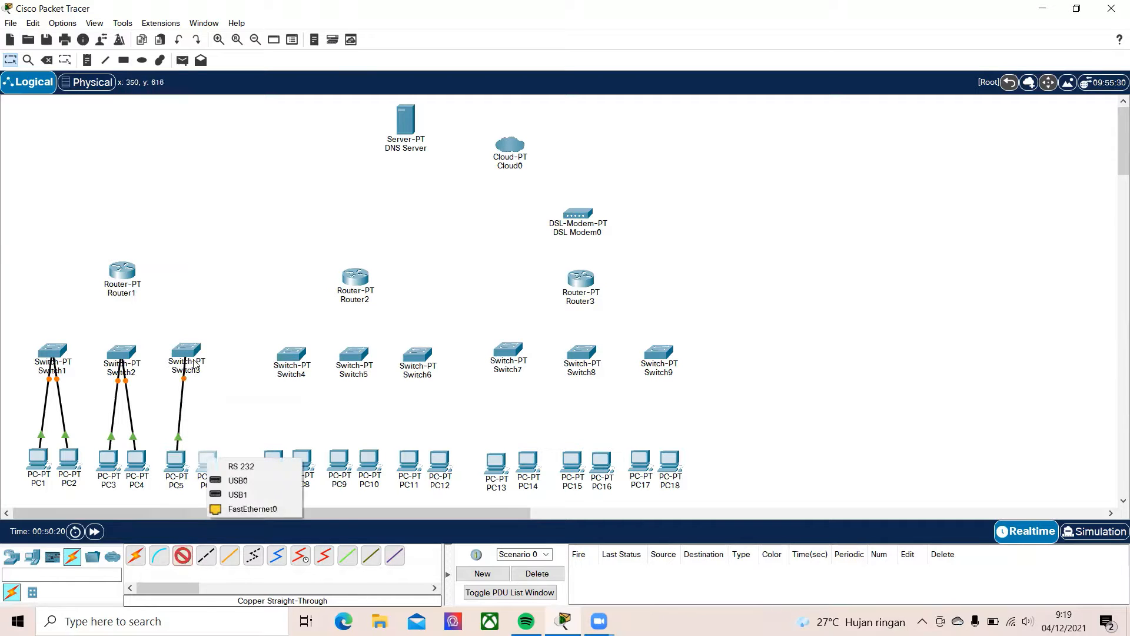
{"action": "left_click", "coordinate": [235, 508]}
{"action": "left_click", "coordinate": [187, 351]}
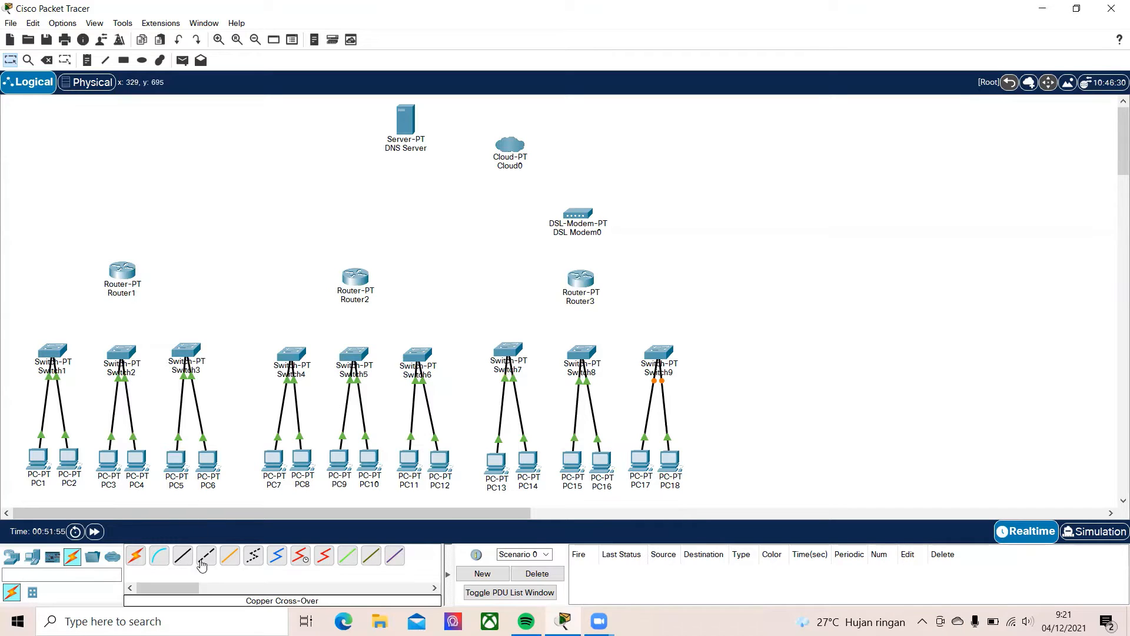
Connect Switch1's FastEthernet2/1 to Router1's FastEthernet0/0 with a copper straight-through cable
{"action": "left_click", "coordinate": [183, 555]}
{"action": "left_click", "coordinate": [57, 350]}
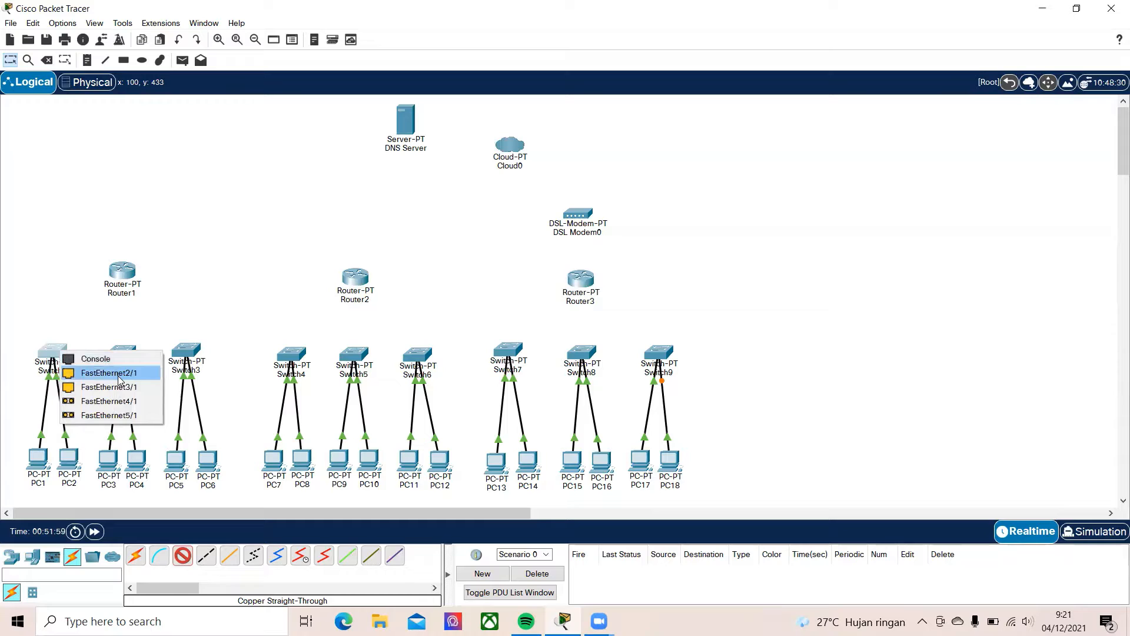
{"action": "left_click", "coordinate": [119, 372]}
{"action": "left_click", "coordinate": [121, 269]}
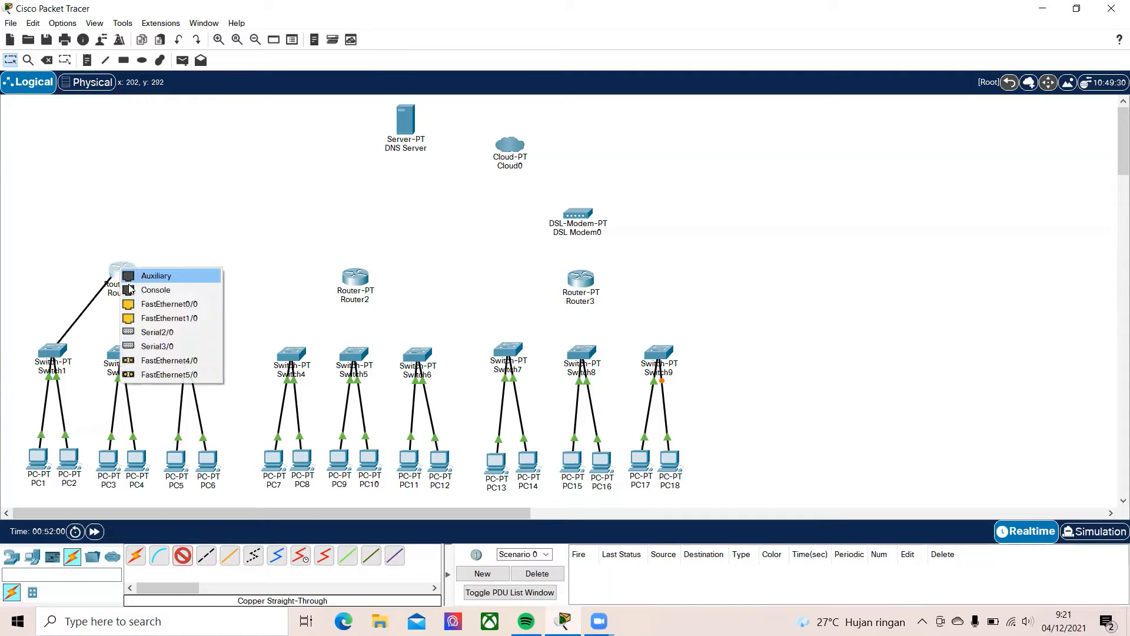
{"action": "left_click", "coordinate": [141, 306]}
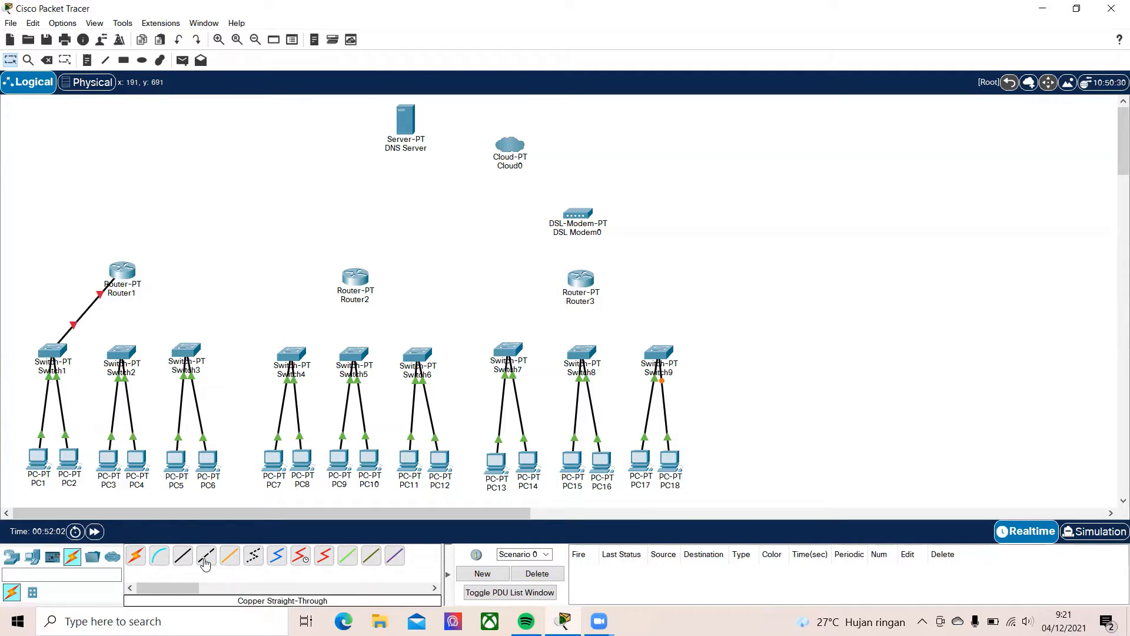
Connect Switch2's FastEthernet2/1 to Router1's FastEthernet1/0 with a copper straight-through cable
{"action": "left_click", "coordinate": [183, 555]}
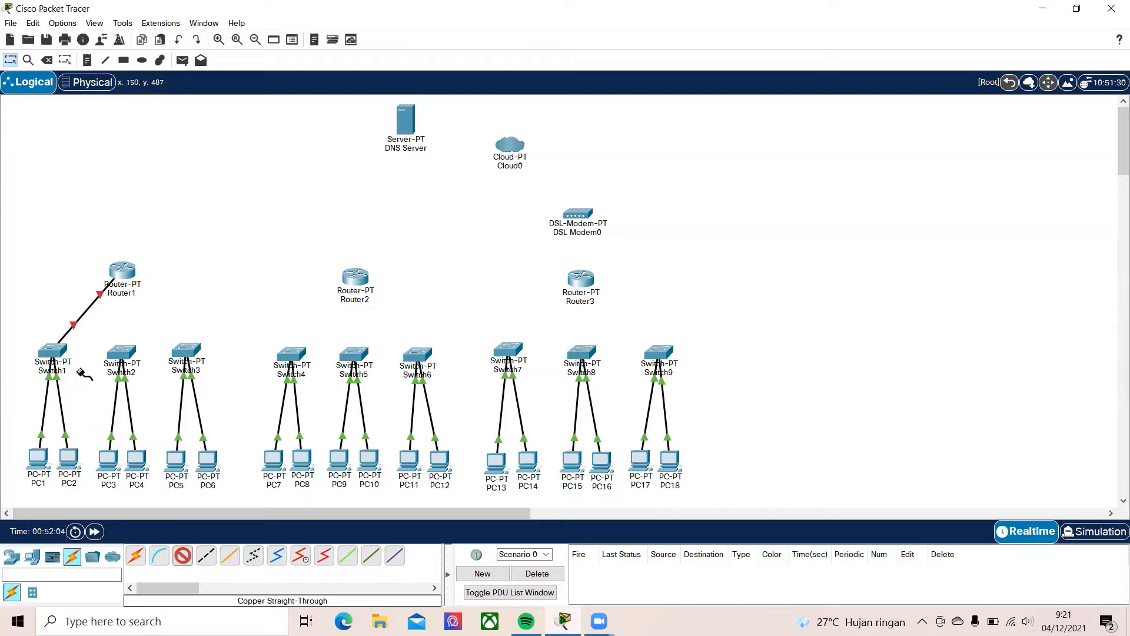
{"action": "left_click", "coordinate": [129, 346]}
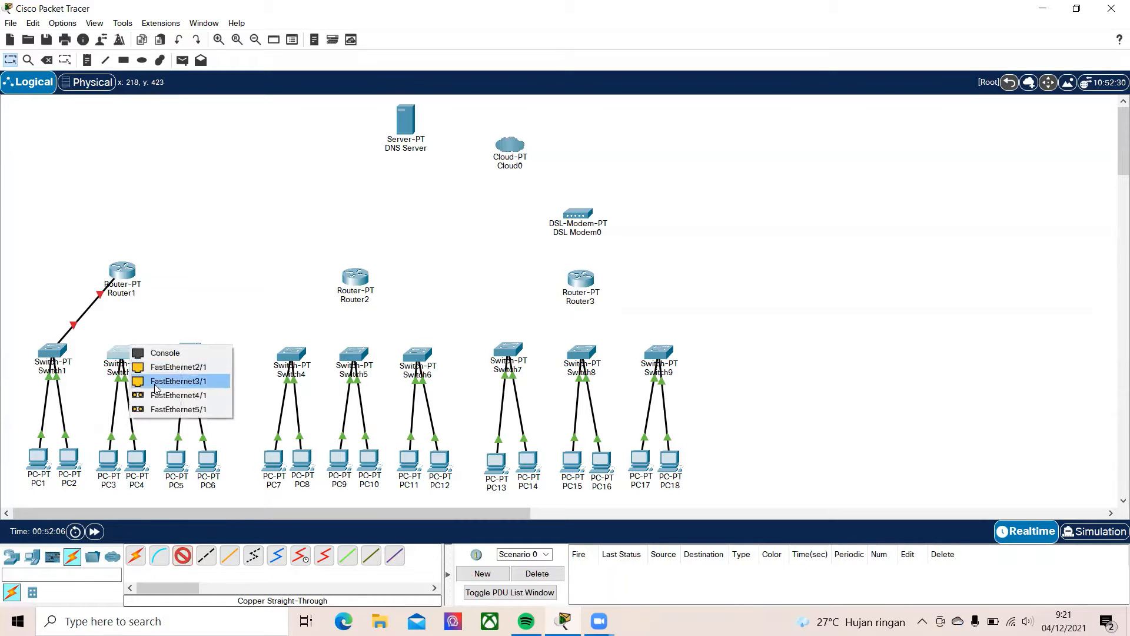
{"action": "left_click", "coordinate": [156, 368]}
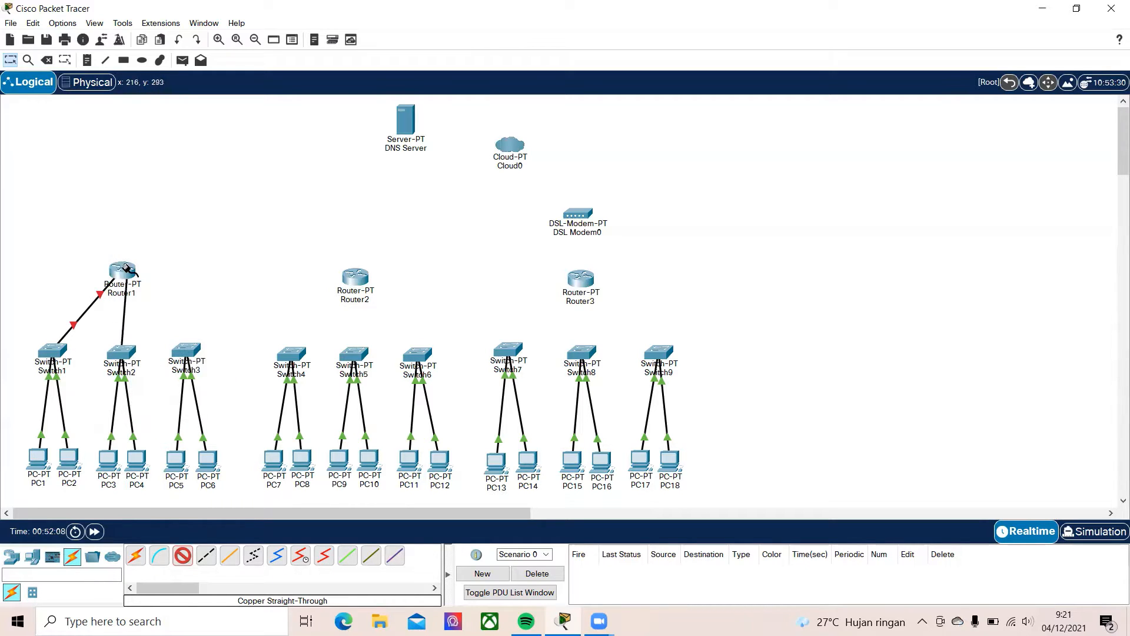
{"action": "left_click", "coordinate": [129, 270]}
{"action": "left_click", "coordinate": [167, 304]}
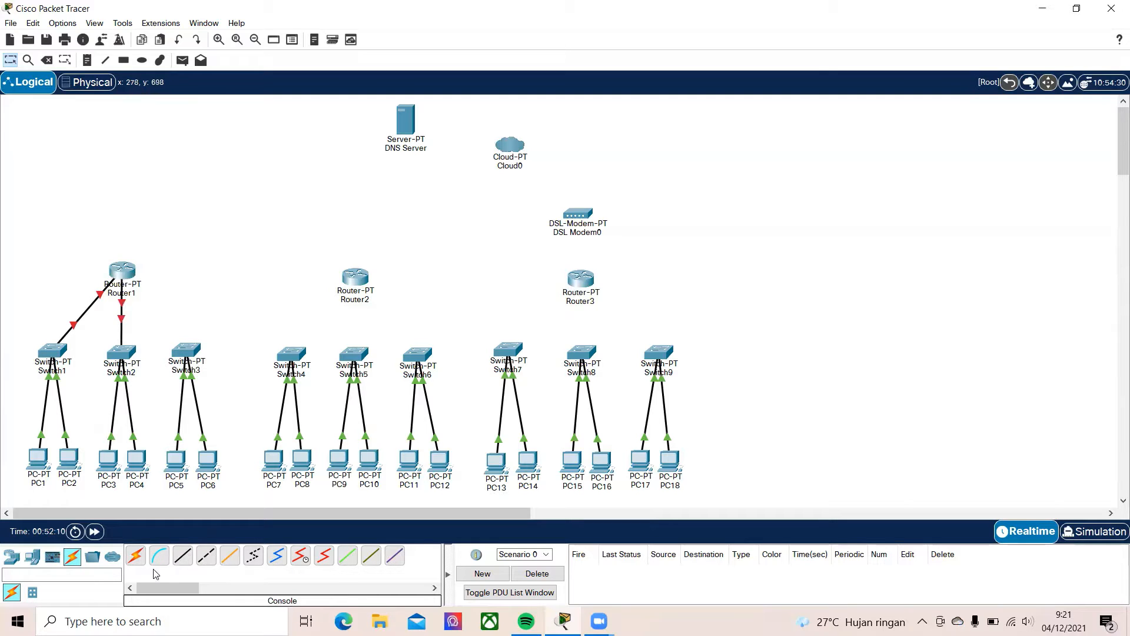
{"action": "left_click", "coordinate": [206, 556]}
{"action": "left_click", "coordinate": [188, 349]}
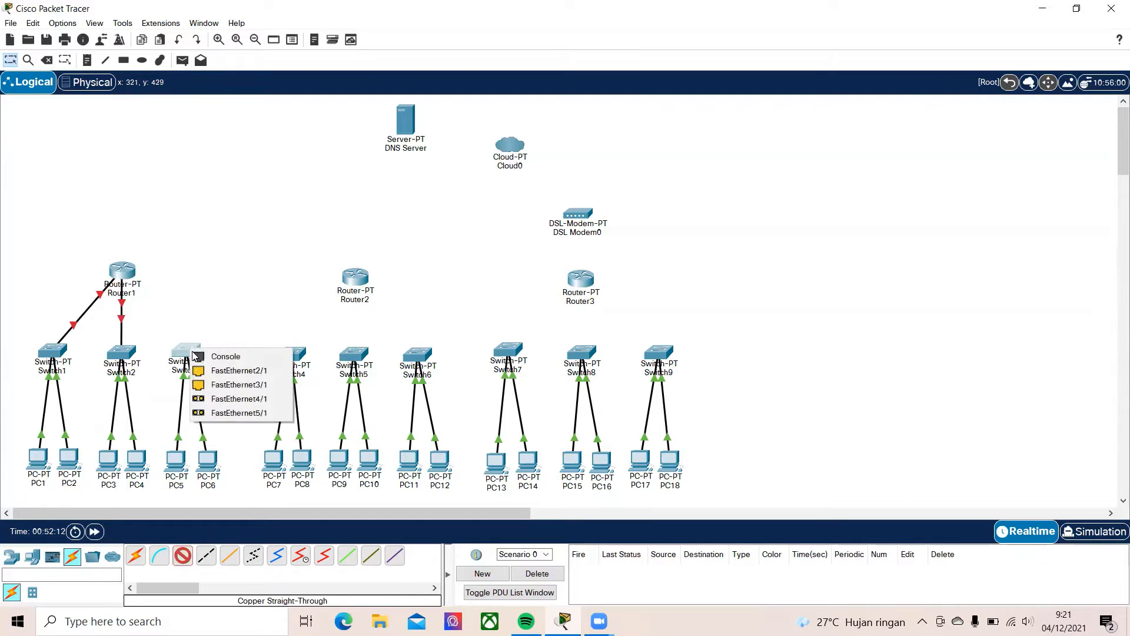
{"action": "left_click", "coordinate": [227, 383]}
{"action": "left_click", "coordinate": [127, 271]}
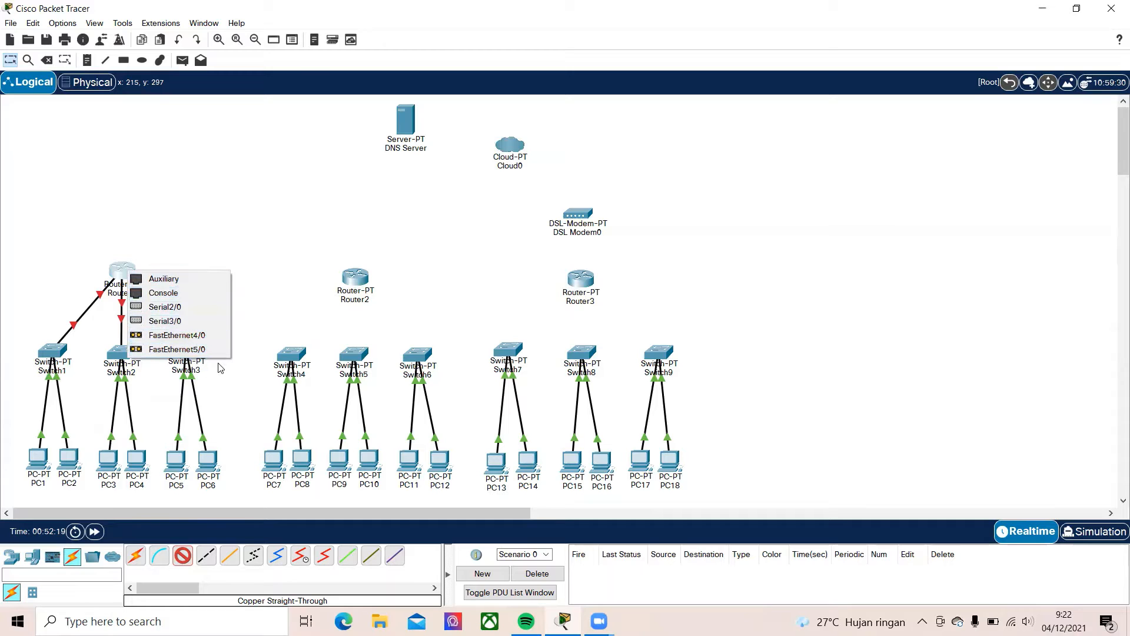
{"action": "left_click", "coordinate": [201, 281]}
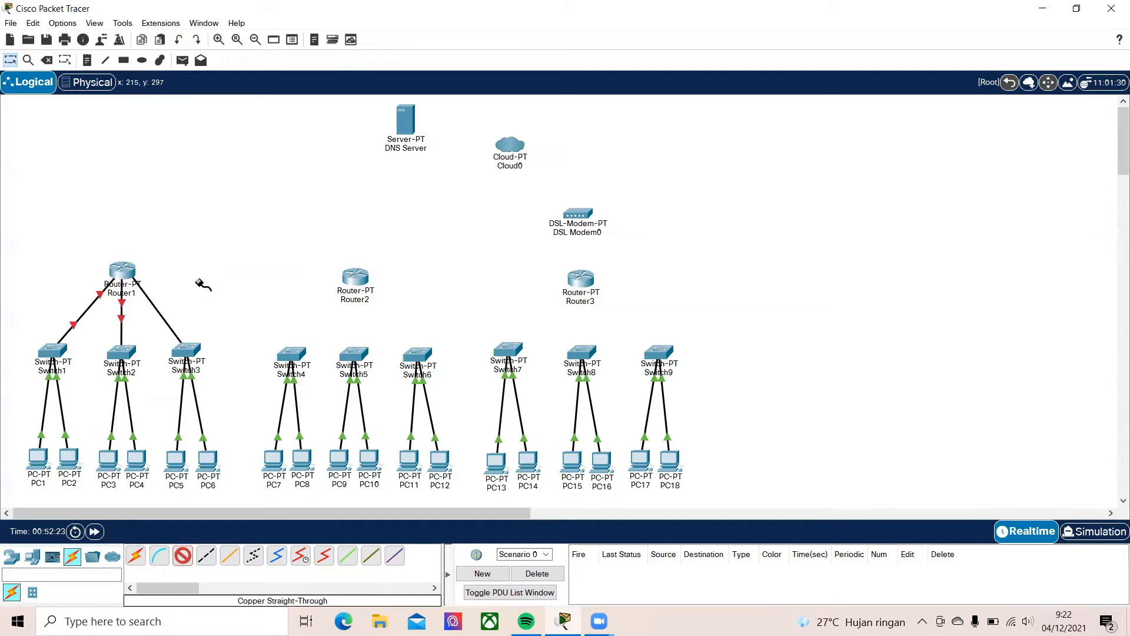
{"action": "key", "text": "Escape"}
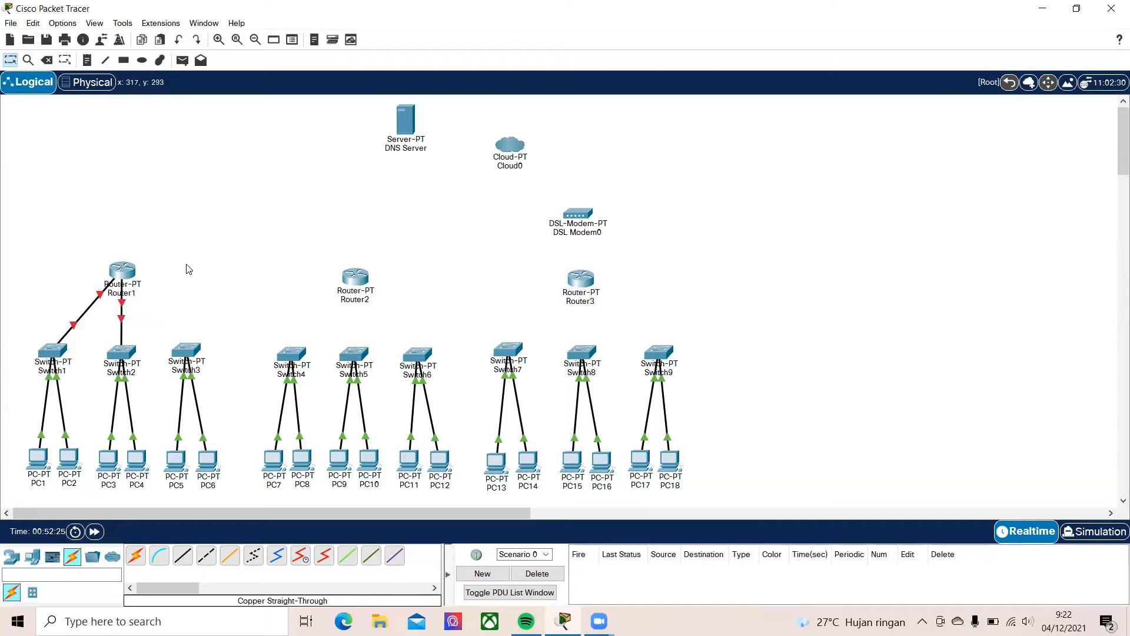
Install two PT-ROUTER-NM-1CFE modules in empty slots of Router1 and switch its power back on
{"action": "left_click", "coordinate": [122, 272]}
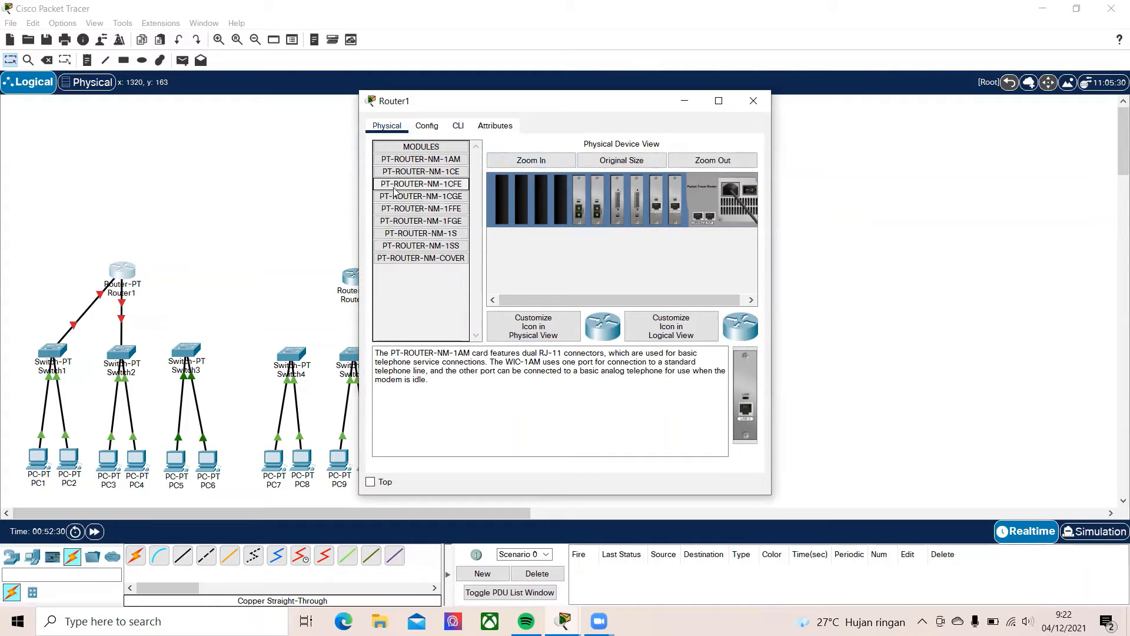
{"action": "left_click", "coordinate": [457, 188]}
{"action": "left_click_drag", "start_coordinate": [745, 396], "coordinate": [569, 223]}
{"action": "left_click_drag", "start_coordinate": [746, 395], "coordinate": [542, 206]}
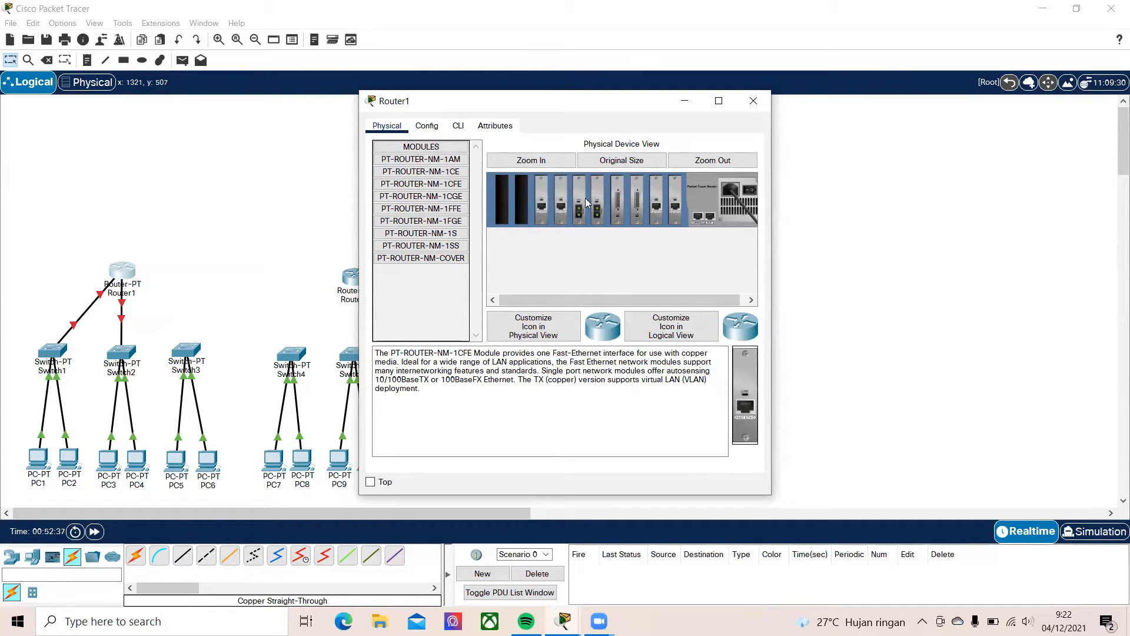
{"action": "left_click", "coordinate": [749, 190]}
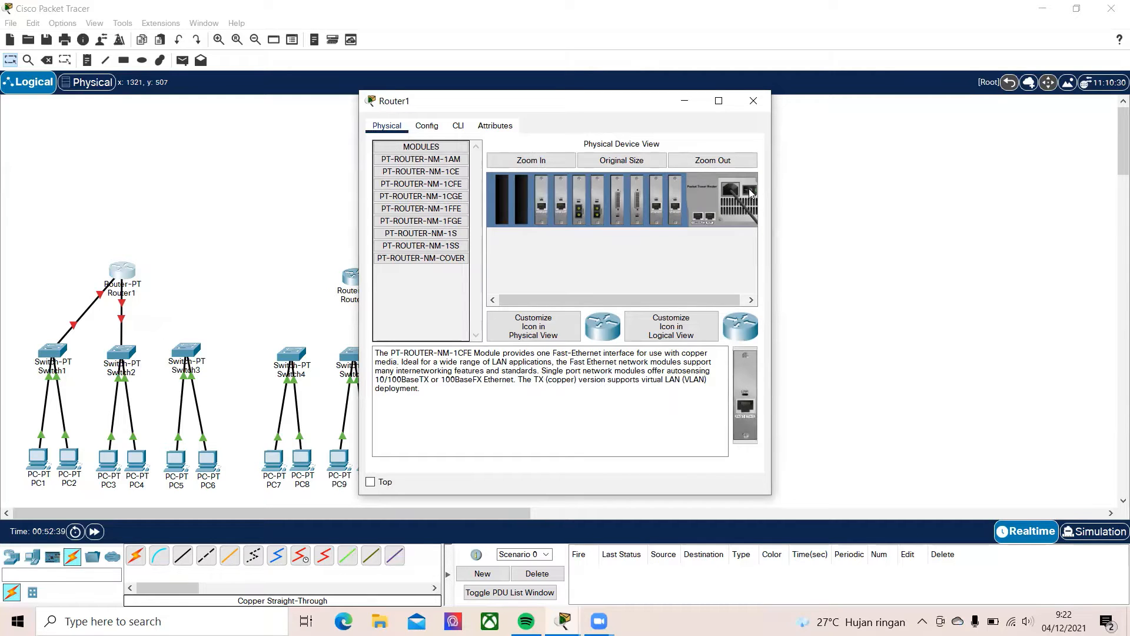
{"action": "left_click", "coordinate": [754, 101]}
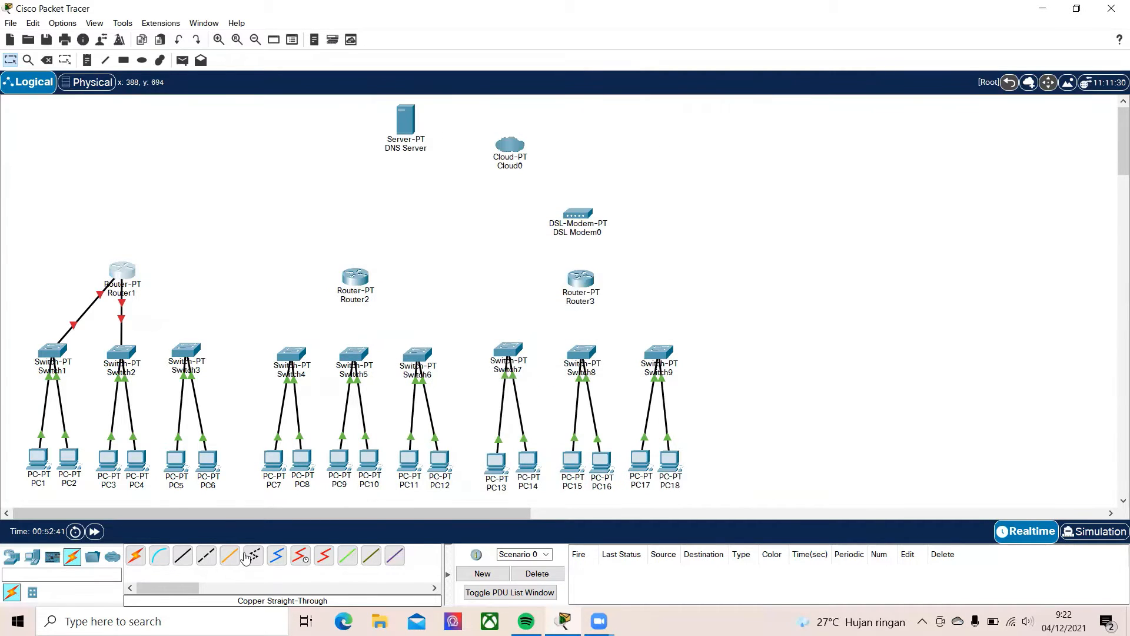
Connect Switch3's FastEthernet3/1 to one of Router1's newly added FastEthernet ports with a copper straight-through cable
{"action": "left_click", "coordinate": [183, 556]}
{"action": "left_click", "coordinate": [192, 352]}
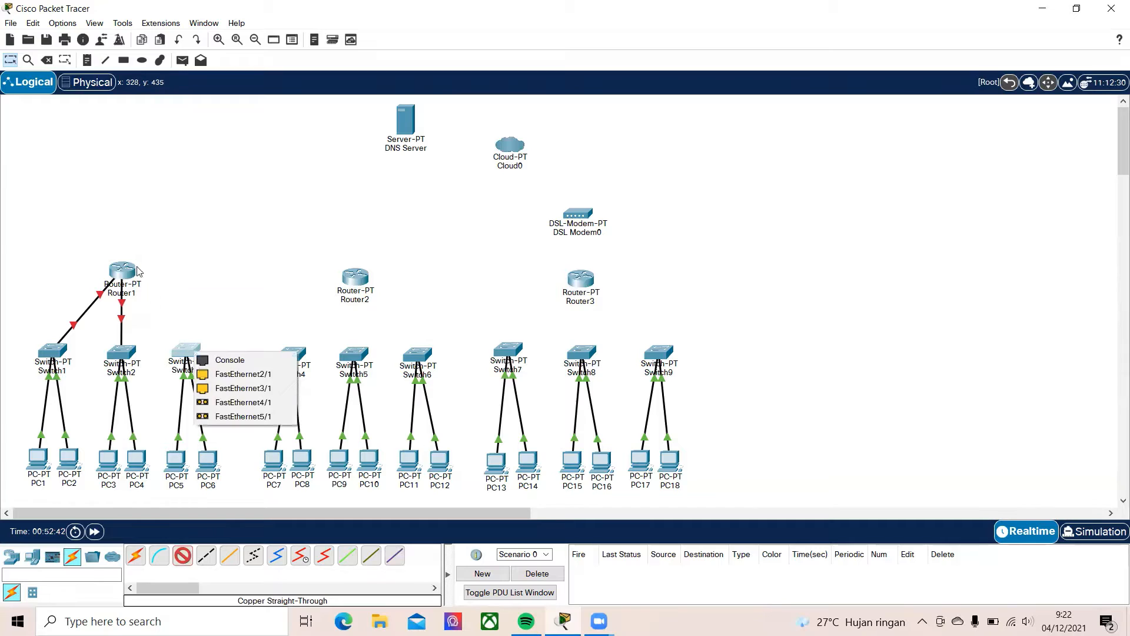
{"action": "left_click", "coordinate": [219, 389]}
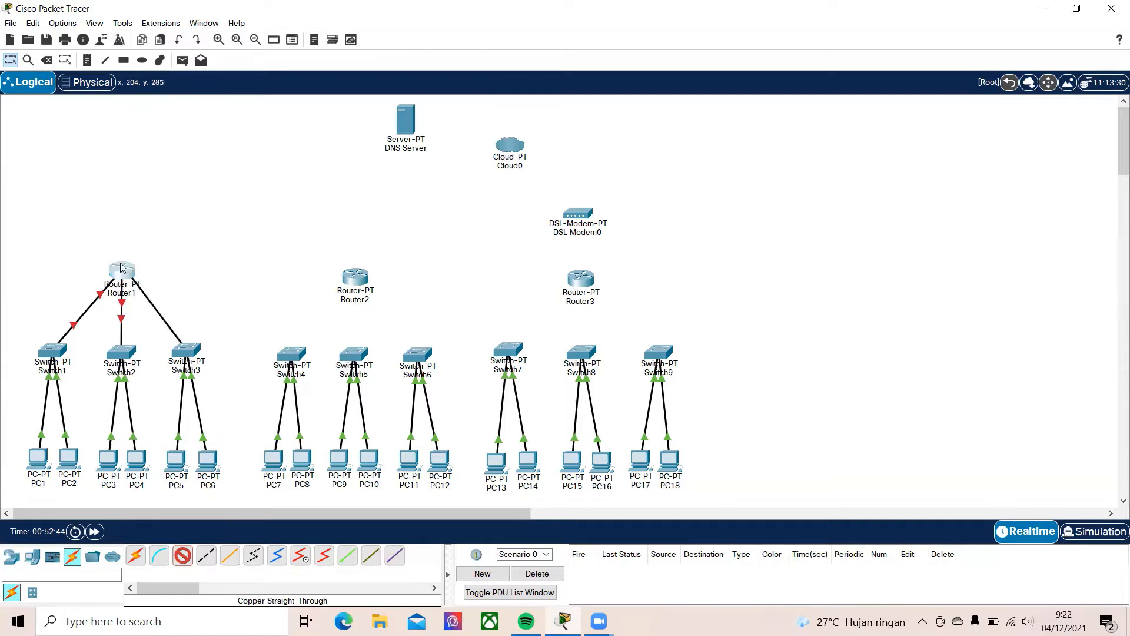
{"action": "left_click", "coordinate": [120, 270]}
{"action": "left_click", "coordinate": [168, 357]}
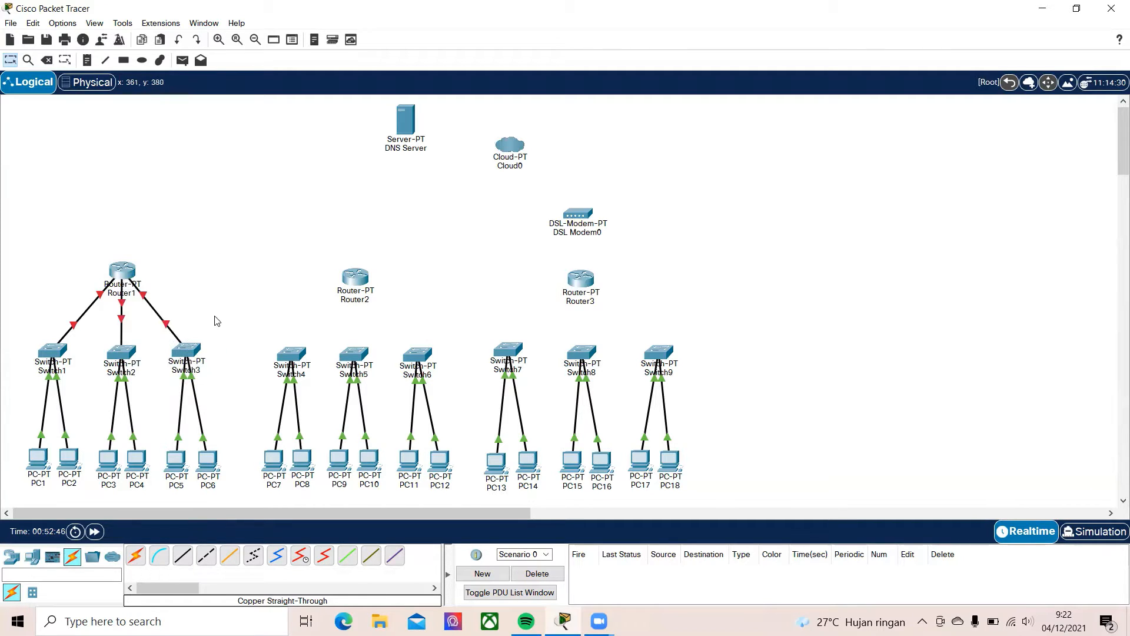
Connect Switch4's FastEthernet2/1 to Router2's FastEthernet0/0 with a copper straight-through cable
{"action": "left_click", "coordinate": [183, 556]}
{"action": "left_click", "coordinate": [294, 350]}
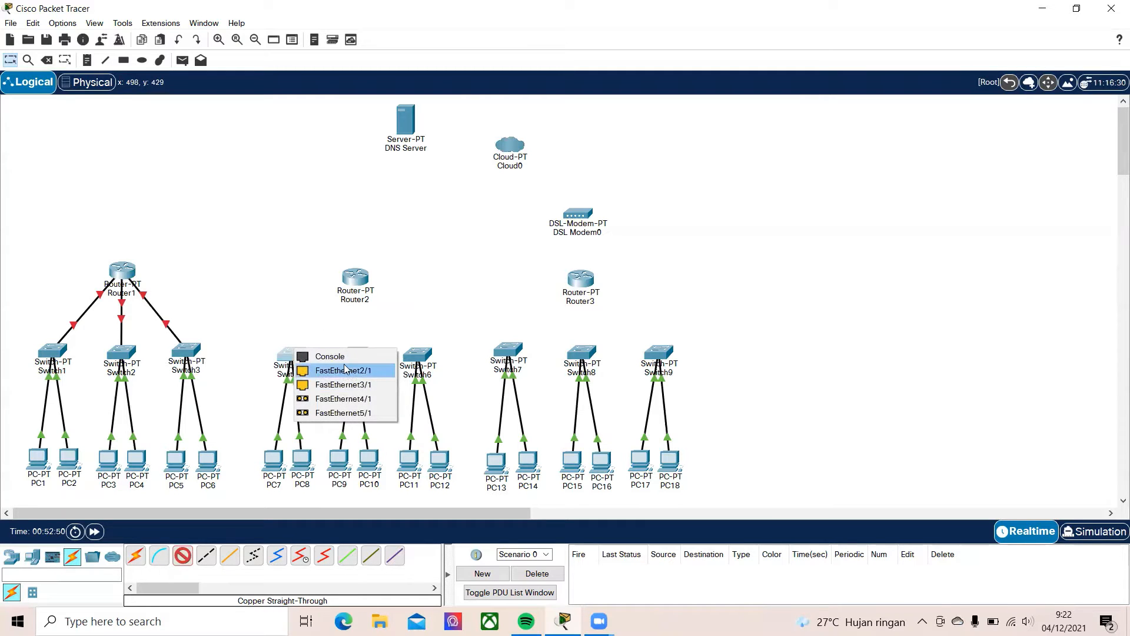
{"action": "left_click", "coordinate": [318, 369]}
{"action": "left_click", "coordinate": [354, 275]}
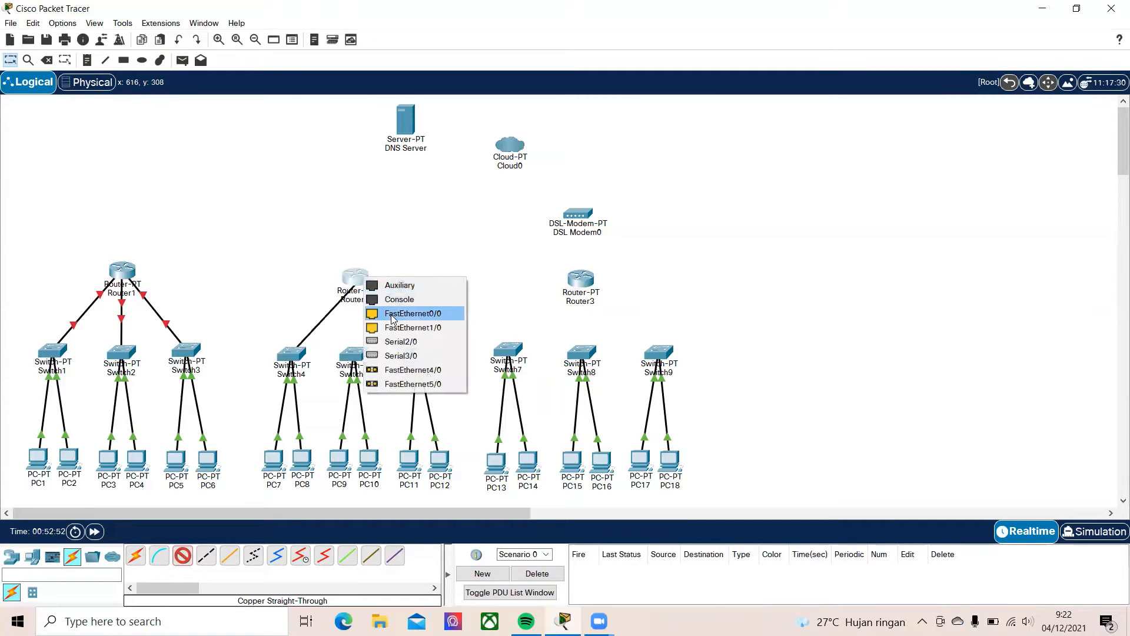
{"action": "left_click", "coordinate": [372, 313]}
Connect a free FastEthernet port of Switch5 to Router2's FastEthernet1/0 with a copper straight-through cable
{"action": "left_click", "coordinate": [183, 556]}
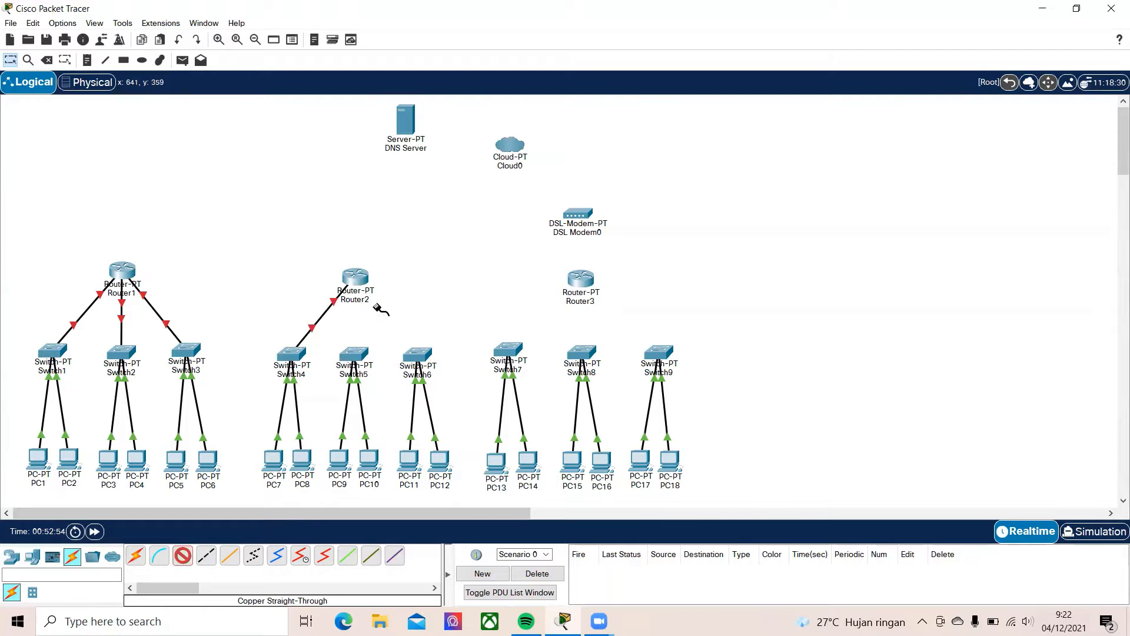
{"action": "left_click", "coordinate": [356, 353]}
{"action": "left_click", "coordinate": [392, 389]}
{"action": "left_click", "coordinate": [354, 275]}
{"action": "left_click", "coordinate": [372, 309]}
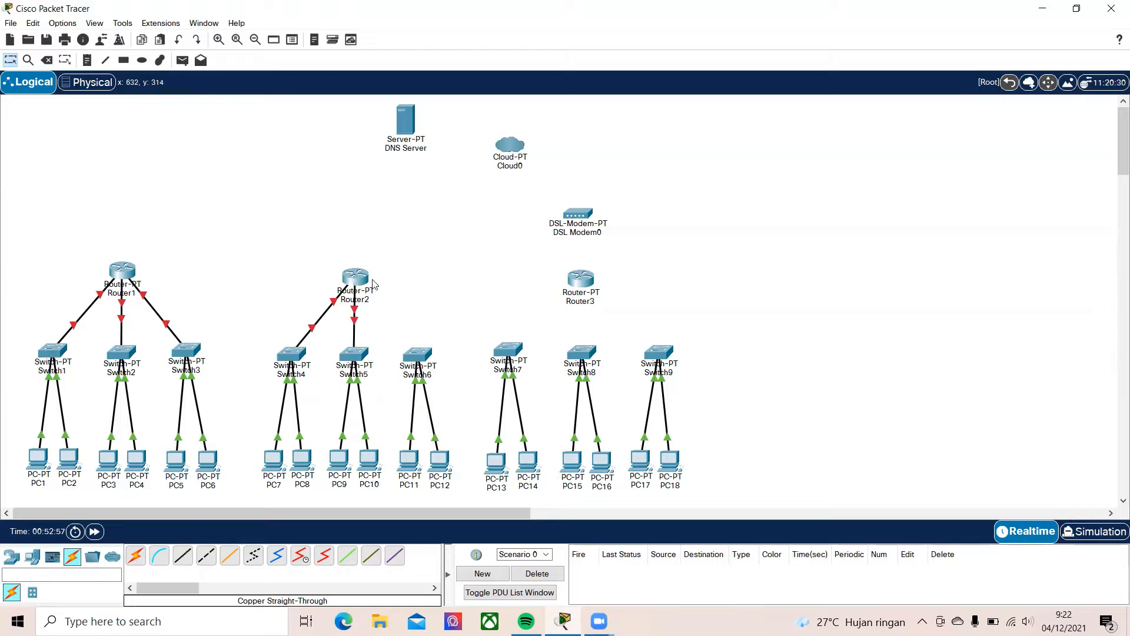
Power off Router2, install two PT-ROUTER-NM-1CFE modules in its empty slots and switch the power back on
{"action": "left_click", "coordinate": [357, 275]}
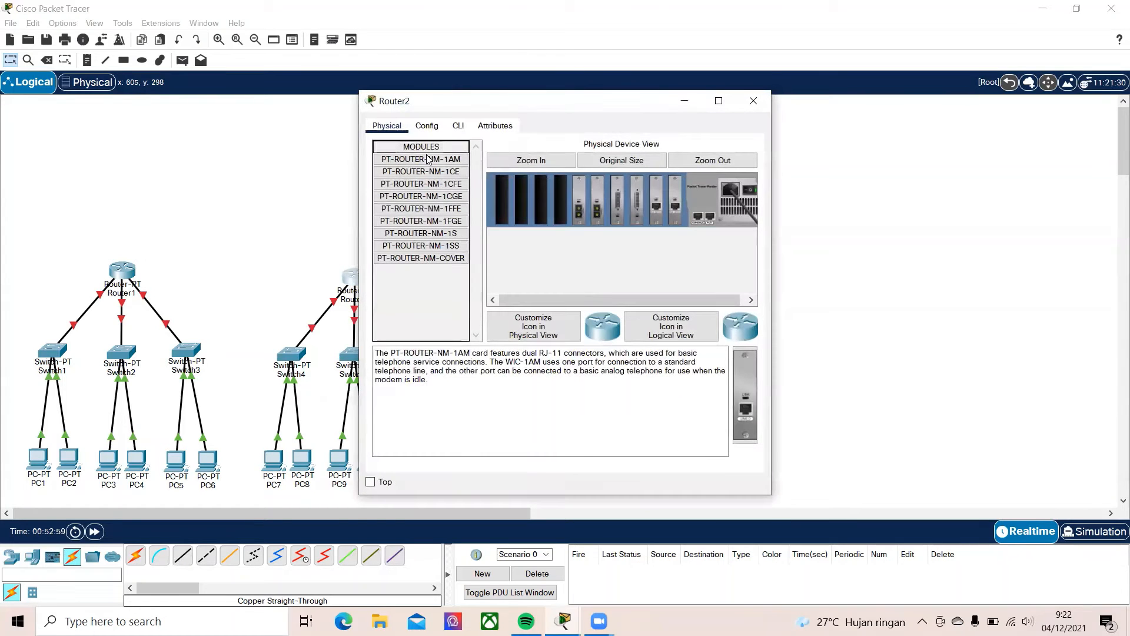
{"action": "left_click", "coordinate": [420, 185]}
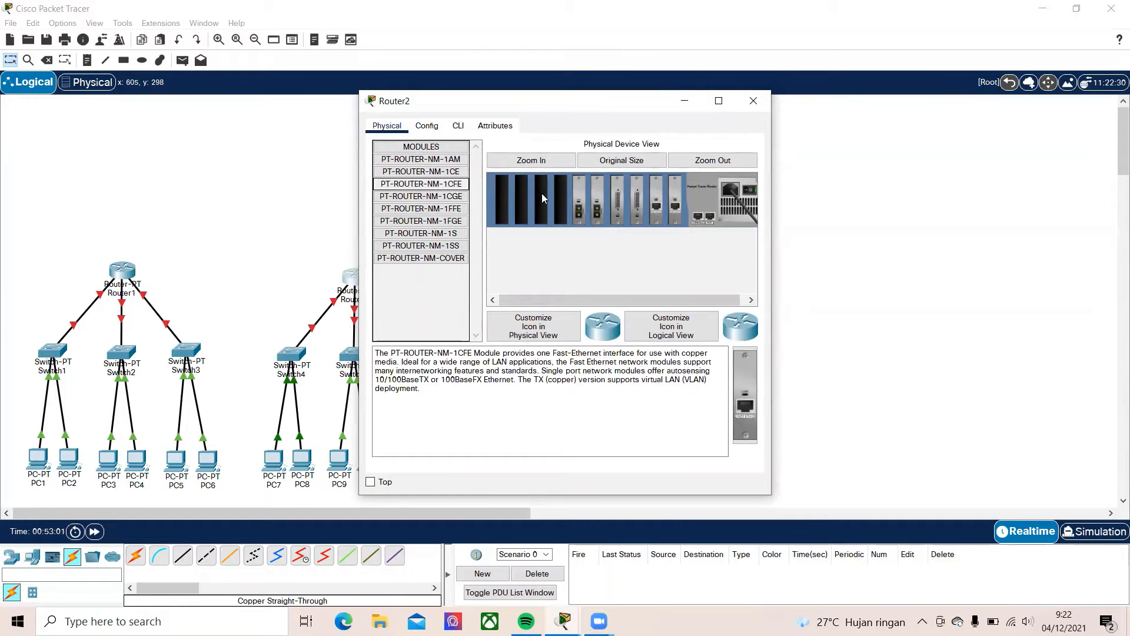
{"action": "left_click", "coordinate": [749, 408]}
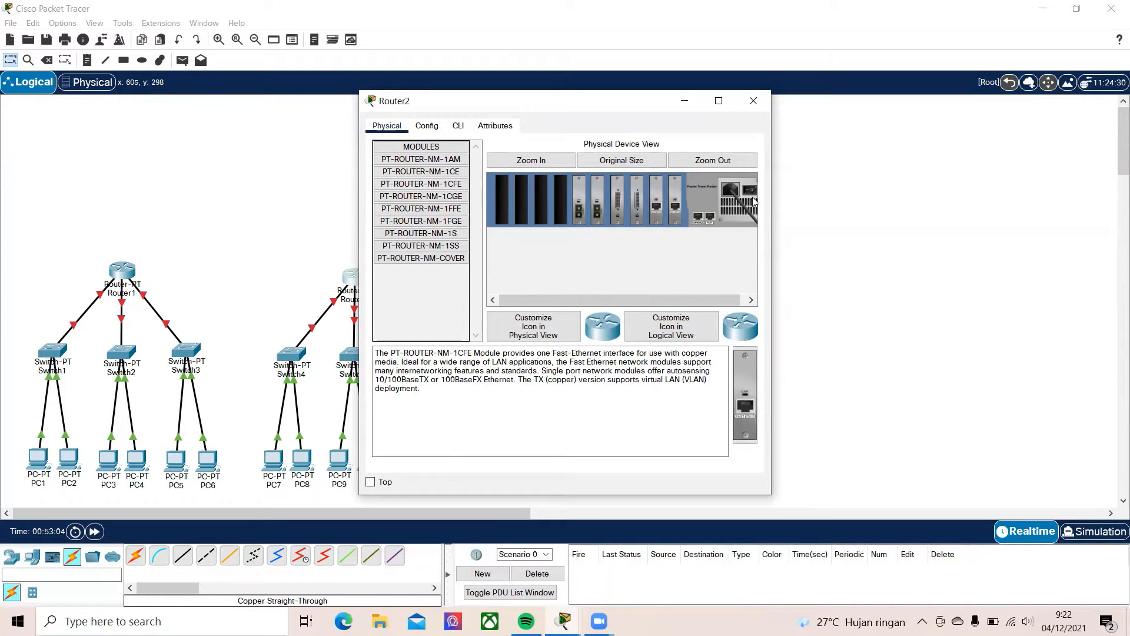
{"action": "left_click_drag", "start_coordinate": [745, 401], "coordinate": [544, 203]}
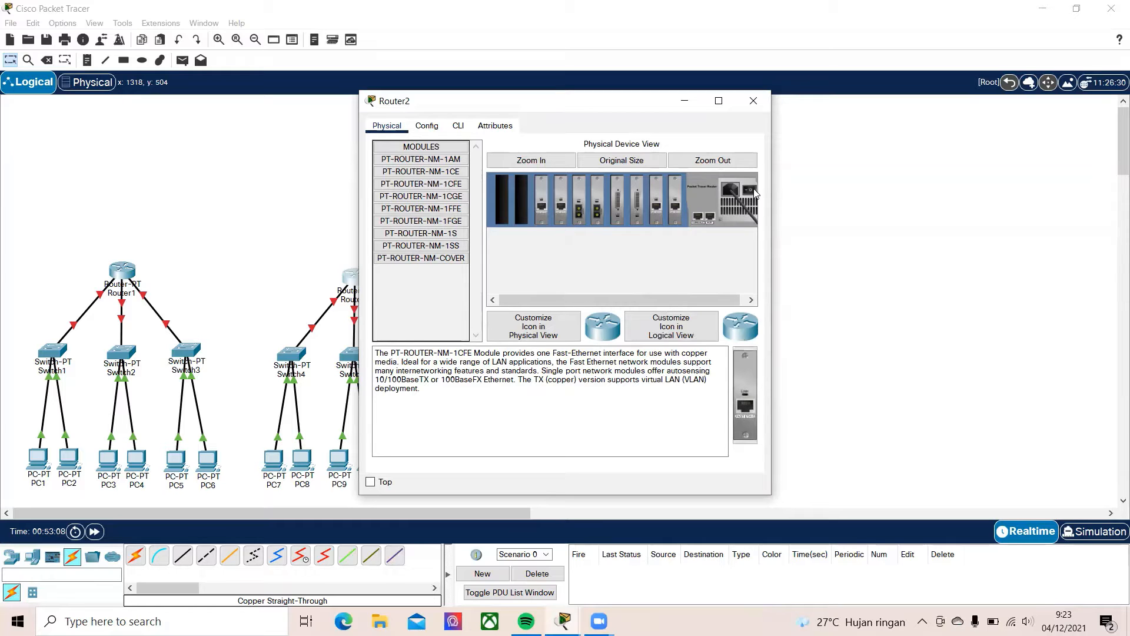
{"action": "left_click", "coordinate": [754, 100]}
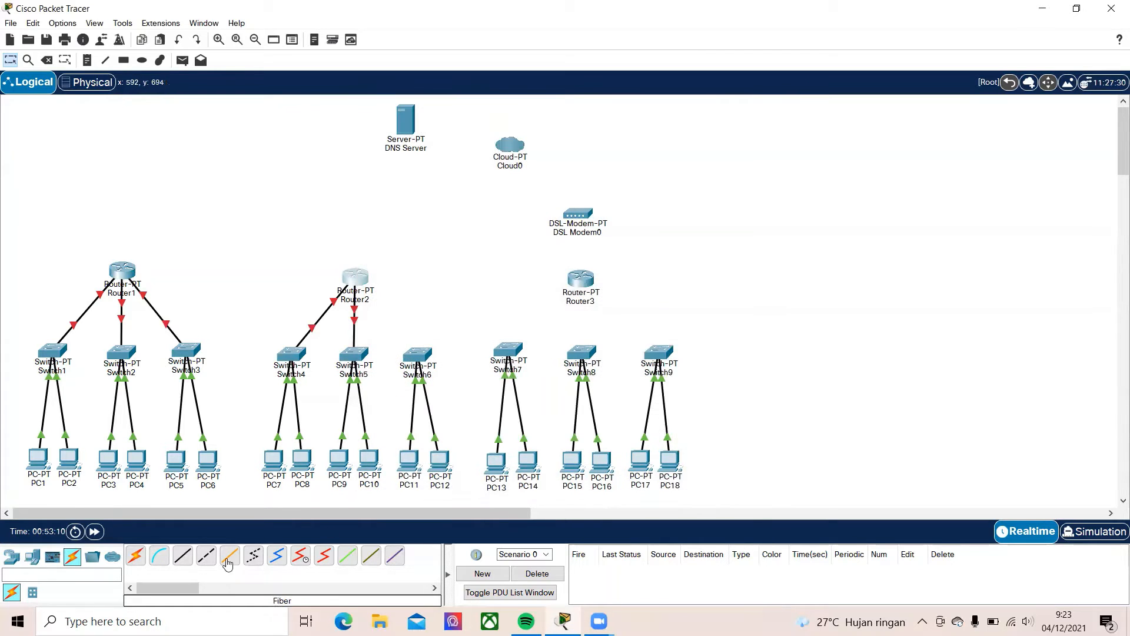
Connect Switch6's FastEthernet2/1 to Router2's FastEthernet6/0 with a copper straight-through cable
{"action": "left_click", "coordinate": [179, 564]}
{"action": "left_click", "coordinate": [424, 354]}
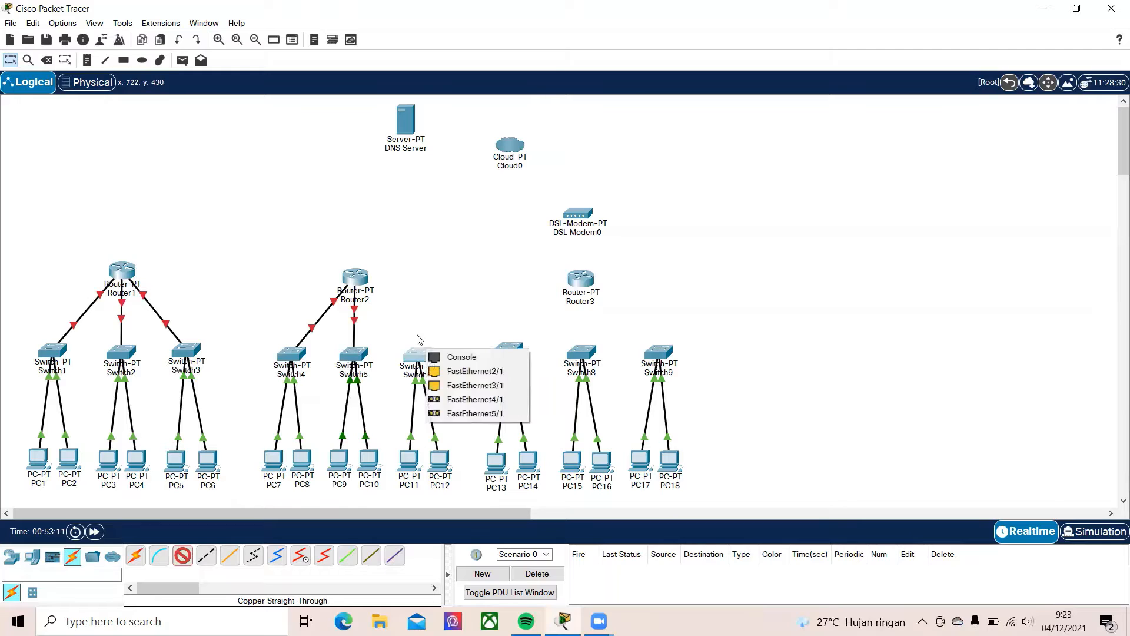
{"action": "left_click", "coordinate": [452, 371]}
{"action": "left_click", "coordinate": [356, 275]}
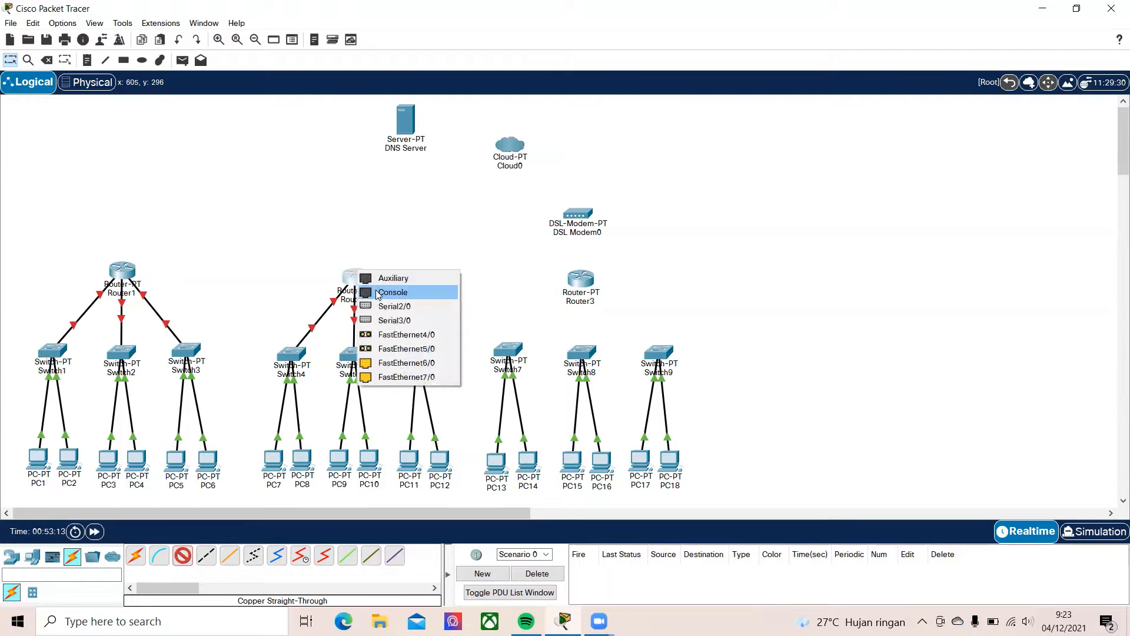
{"action": "left_click", "coordinate": [407, 363]}
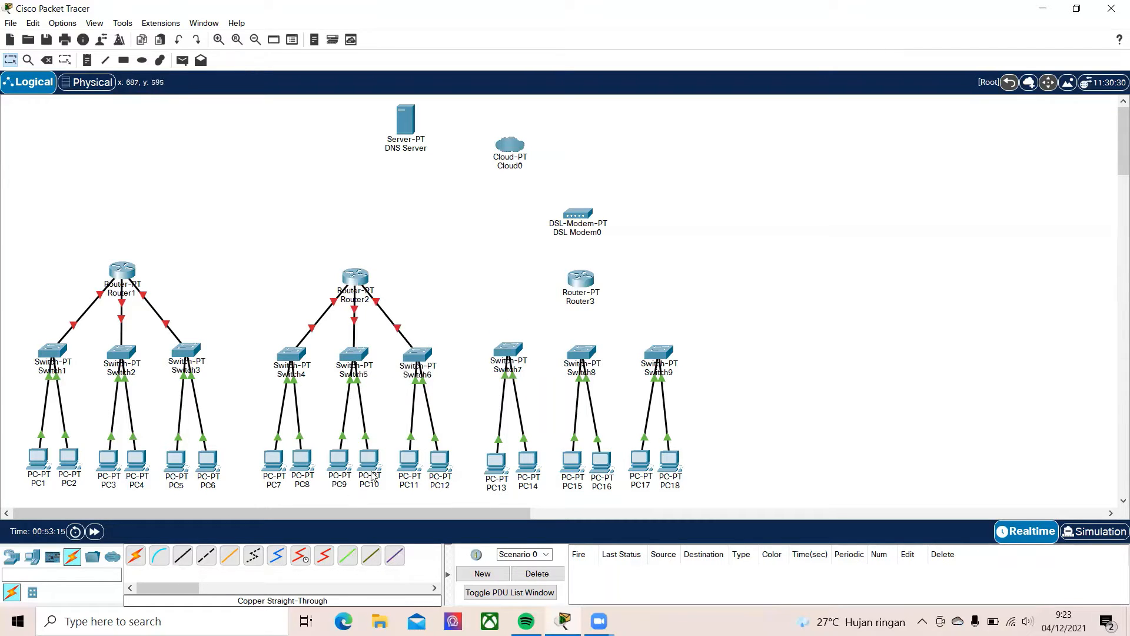
Connect Switch7's FastEthernet2/1 to Router3's FastEthernet0/0 with a copper straight-through cable
{"action": "left_click", "coordinate": [182, 555]}
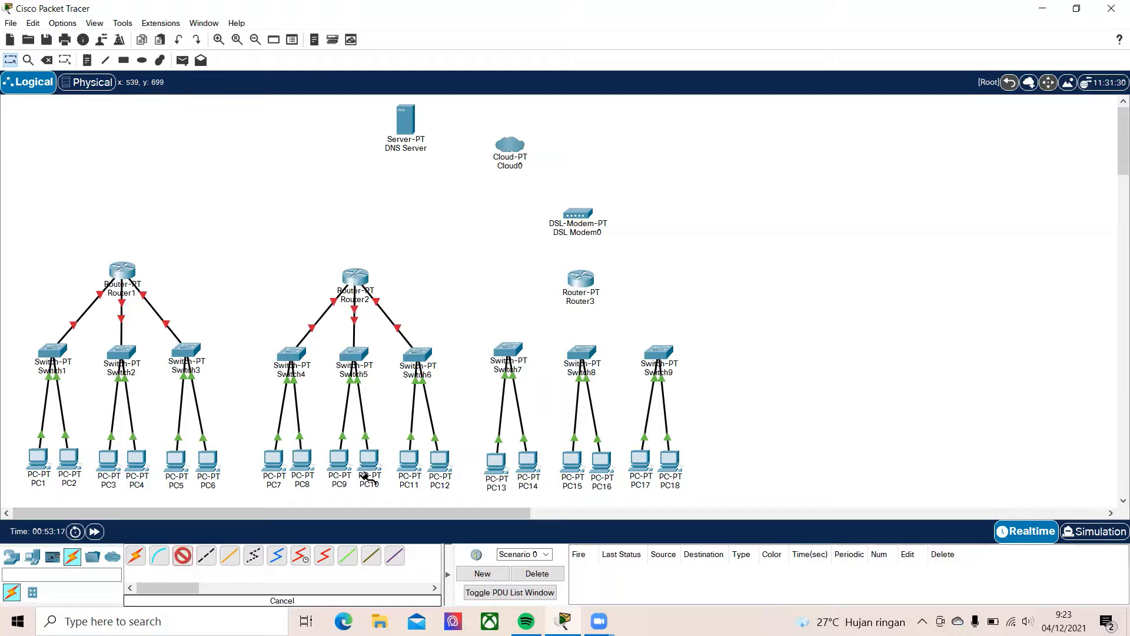
{"action": "left_click", "coordinate": [509, 355]}
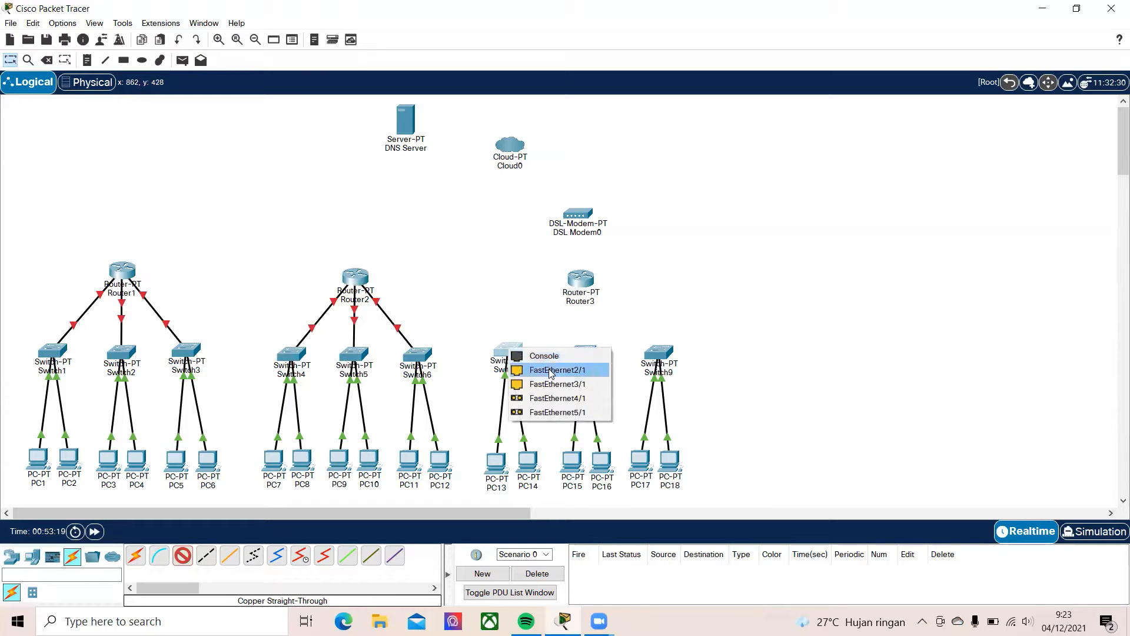
{"action": "left_click", "coordinate": [552, 369]}
{"action": "left_click", "coordinate": [581, 281]}
{"action": "left_click", "coordinate": [612, 320]}
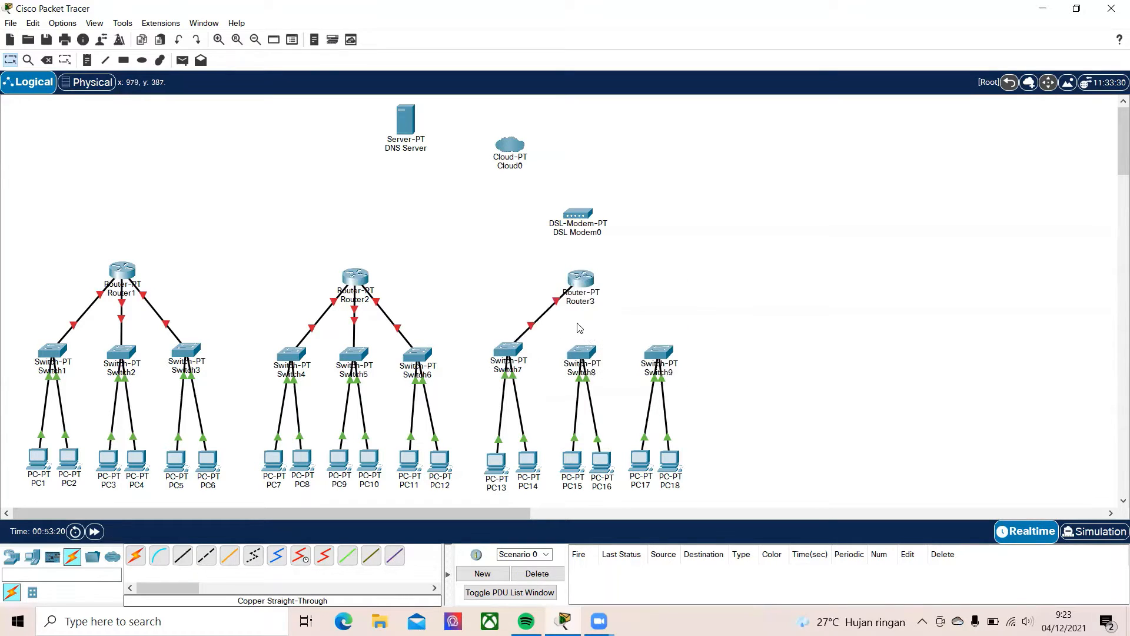
Connect Switch8's FastEthernet2/1 to Router3's FastEthernet1/0 with a copper straight-through cable
{"action": "left_click", "coordinate": [183, 556]}
{"action": "left_click", "coordinate": [576, 356]}
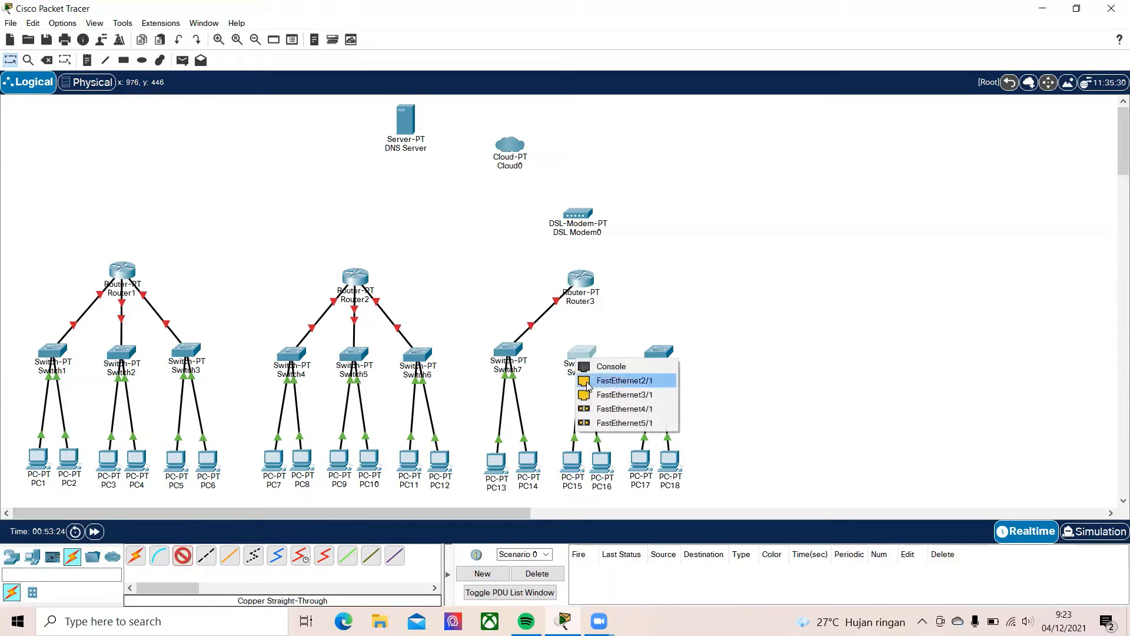
{"action": "left_click", "coordinate": [591, 383]}
{"action": "left_click", "coordinate": [580, 282]}
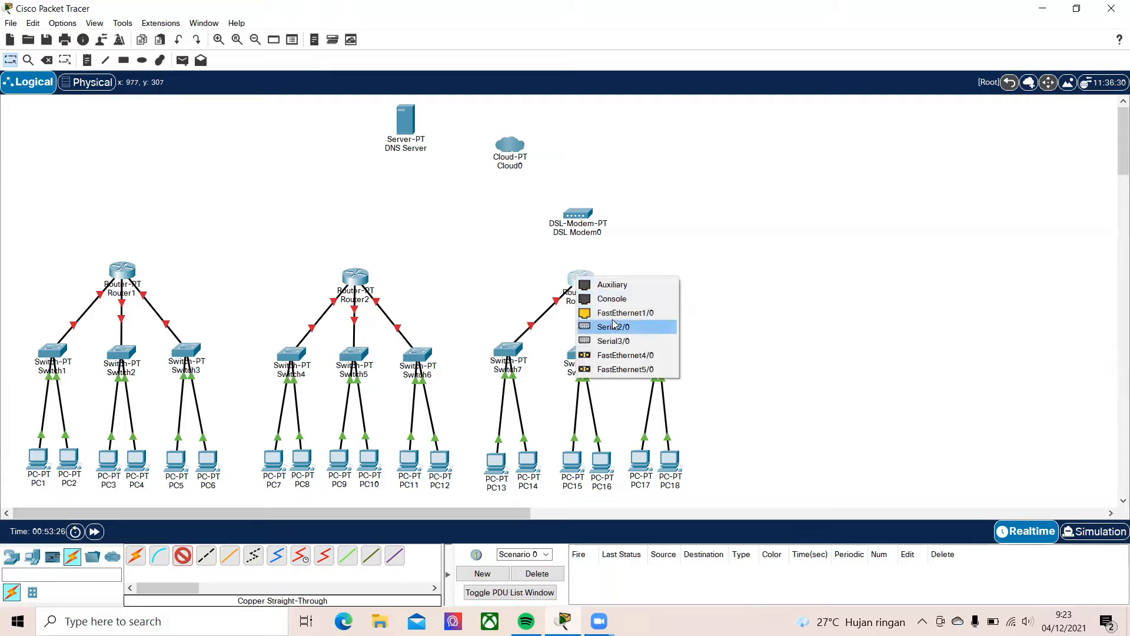
{"action": "left_click", "coordinate": [616, 327]}
Power off Router3, install two PT-ROUTER-NM-1CFE modules in its empty slots and switch the power back on
{"action": "left_click", "coordinate": [576, 283]}
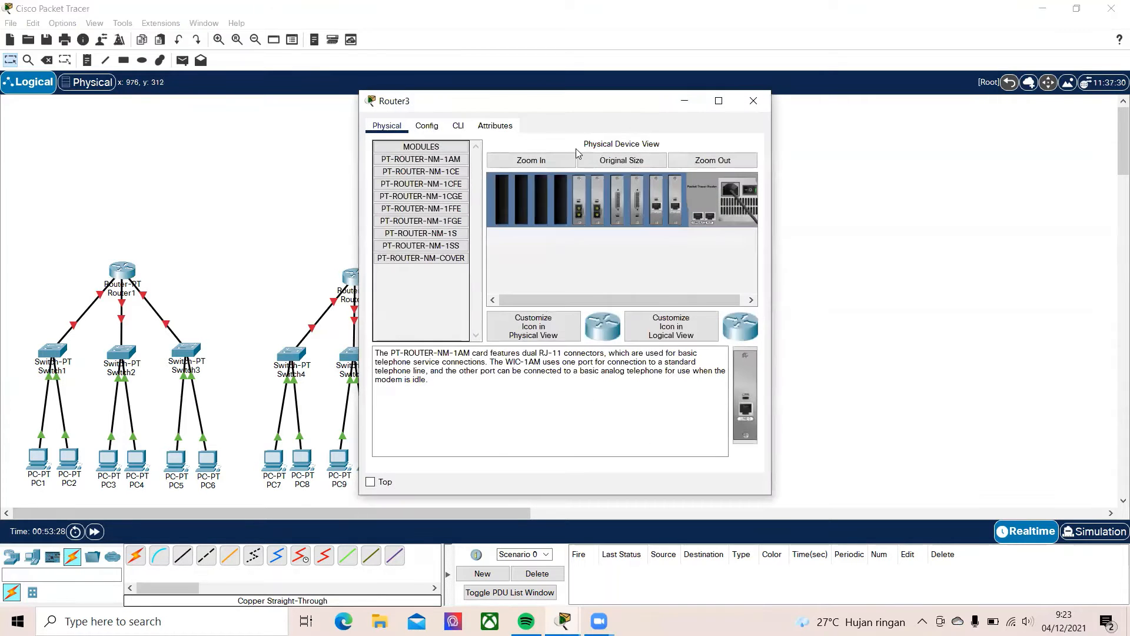
{"action": "left_click", "coordinate": [435, 185]}
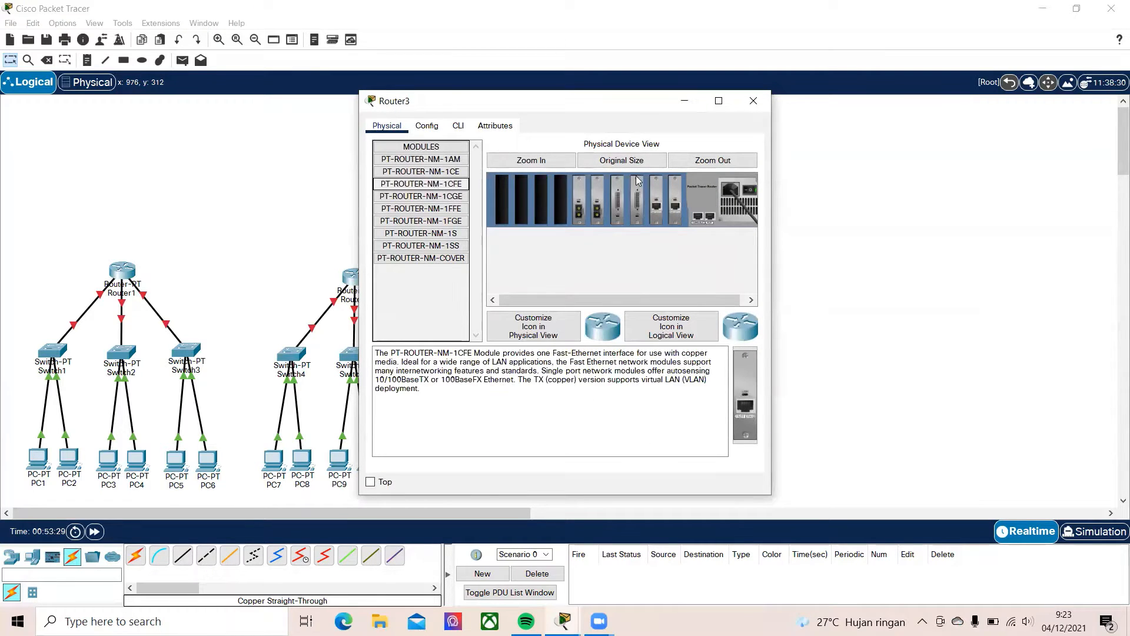
{"action": "left_click", "coordinate": [751, 195]}
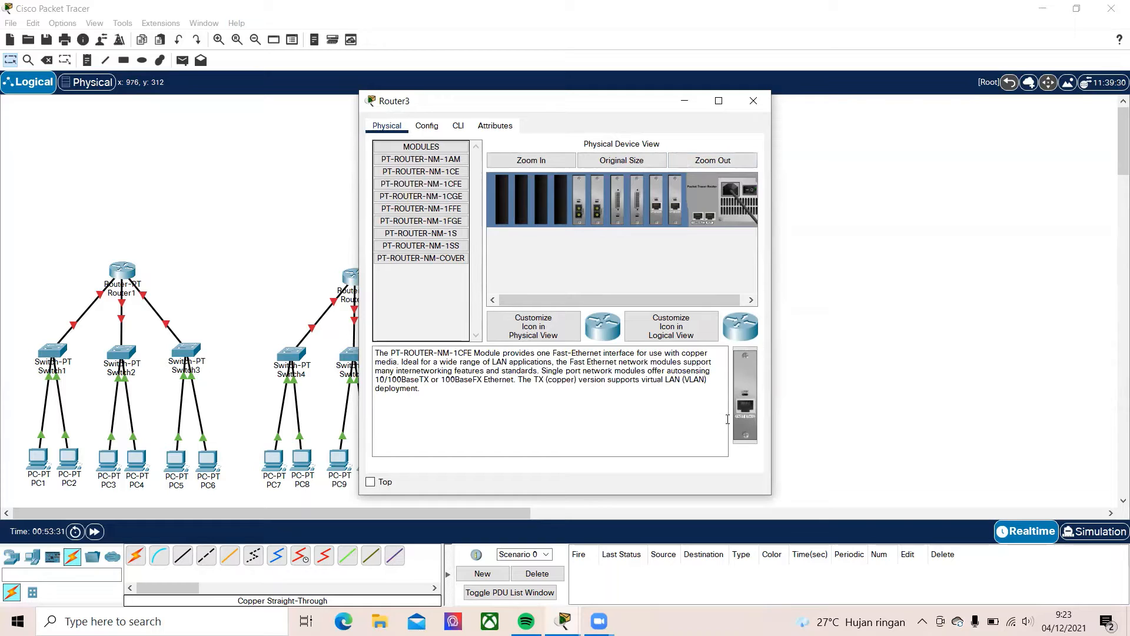
{"action": "left_click_drag", "start_coordinate": [743, 406], "coordinate": [542, 203]}
{"action": "left_click", "coordinate": [751, 193]}
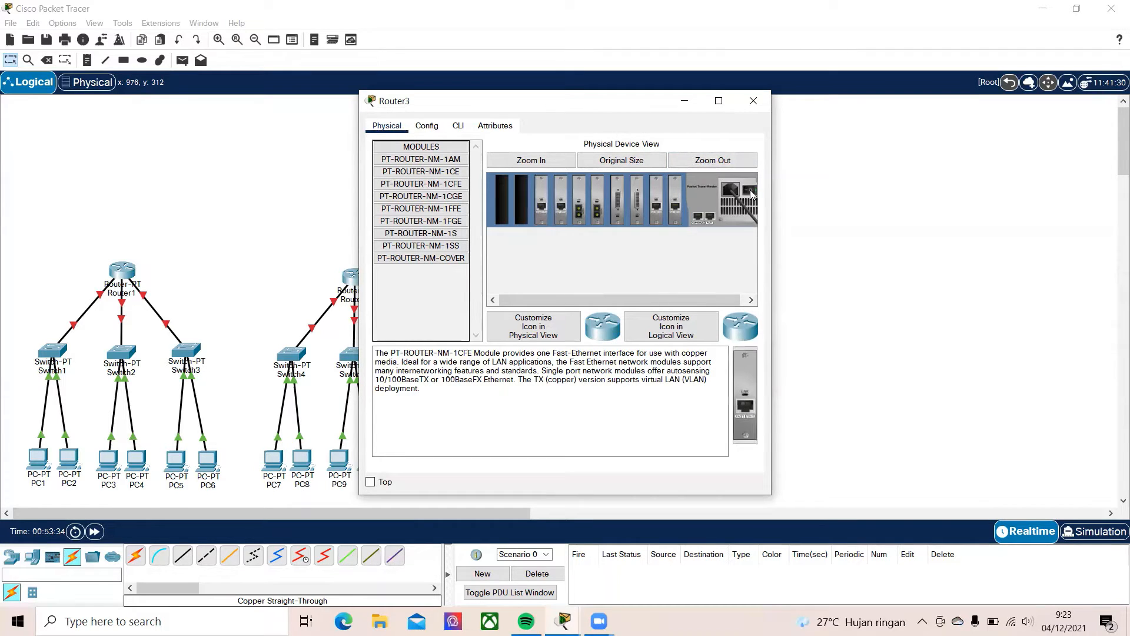
{"action": "left_click", "coordinate": [753, 101]}
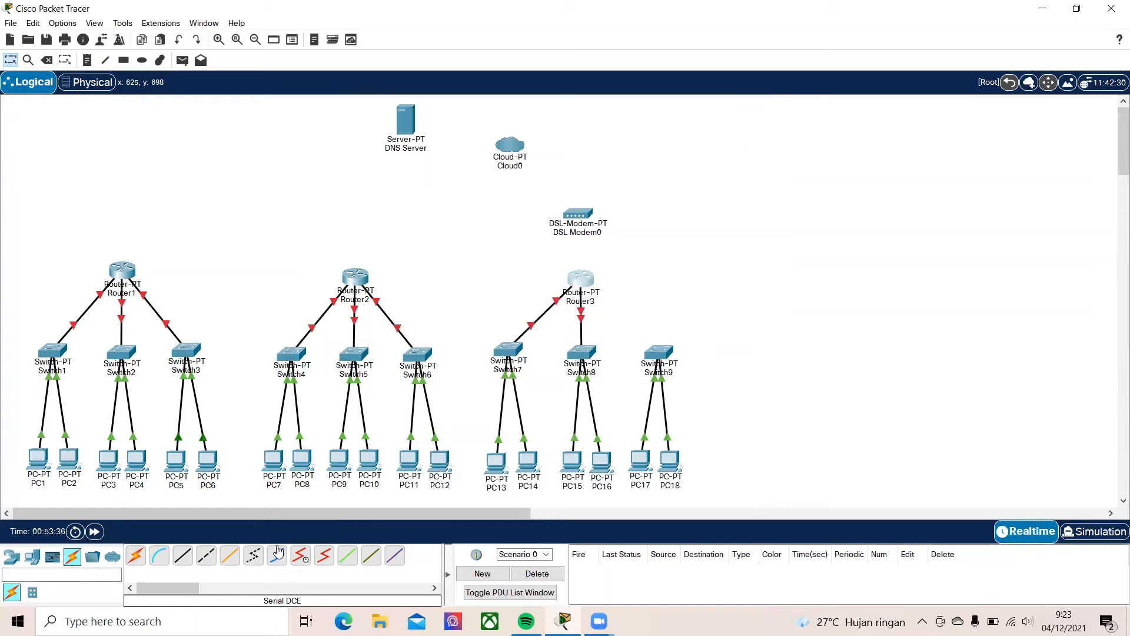
Connect a free FastEthernet port of Switch9 to Router3's FastEthernet6/0 with a copper straight-through cable
{"action": "left_click", "coordinate": [183, 555]}
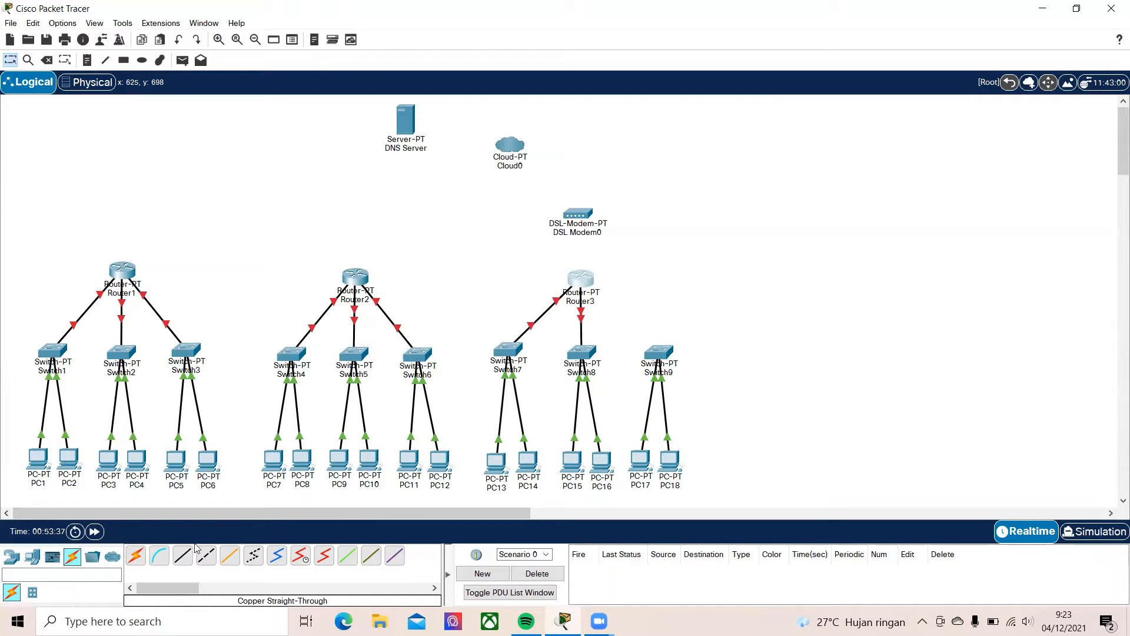
{"action": "left_click", "coordinate": [661, 354]}
{"action": "left_click", "coordinate": [675, 370]}
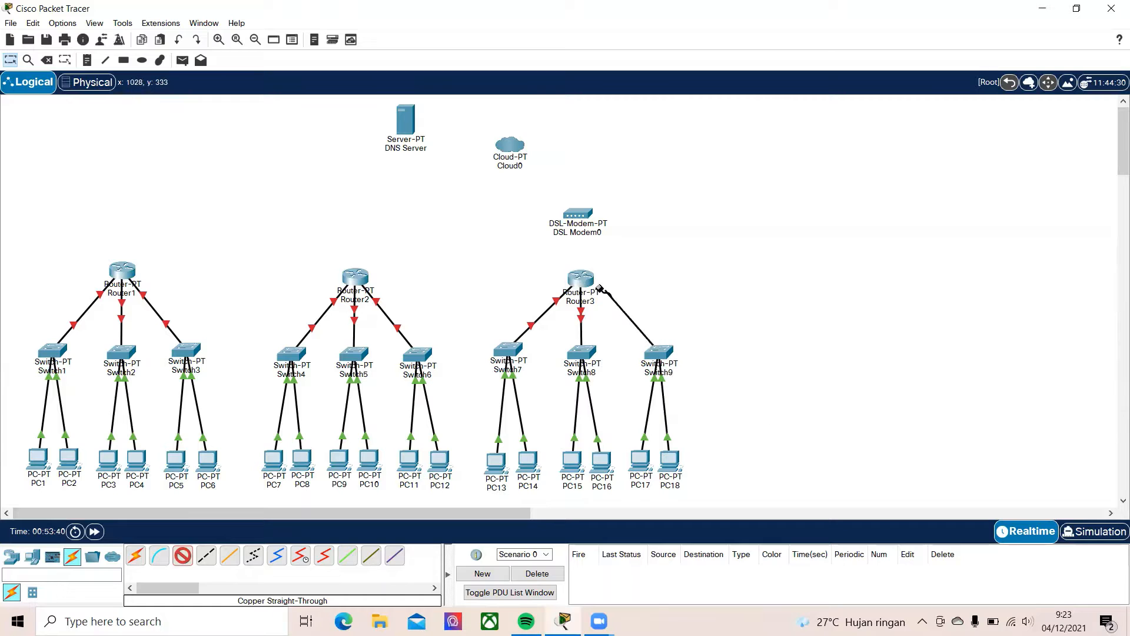
{"action": "left_click", "coordinate": [582, 279]}
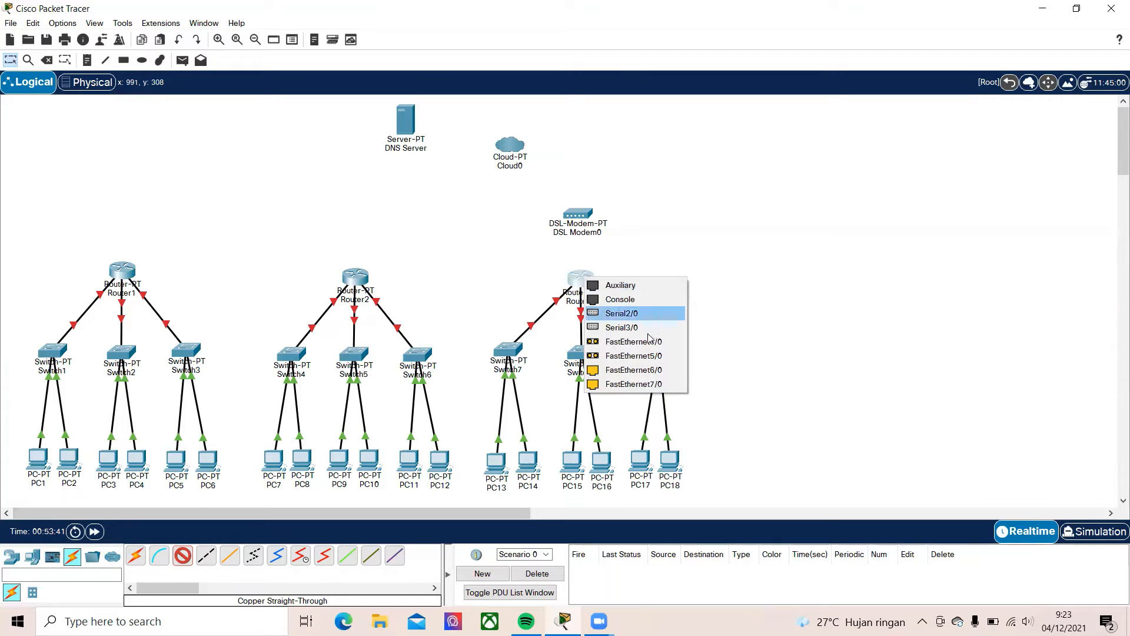
{"action": "left_click", "coordinate": [645, 371]}
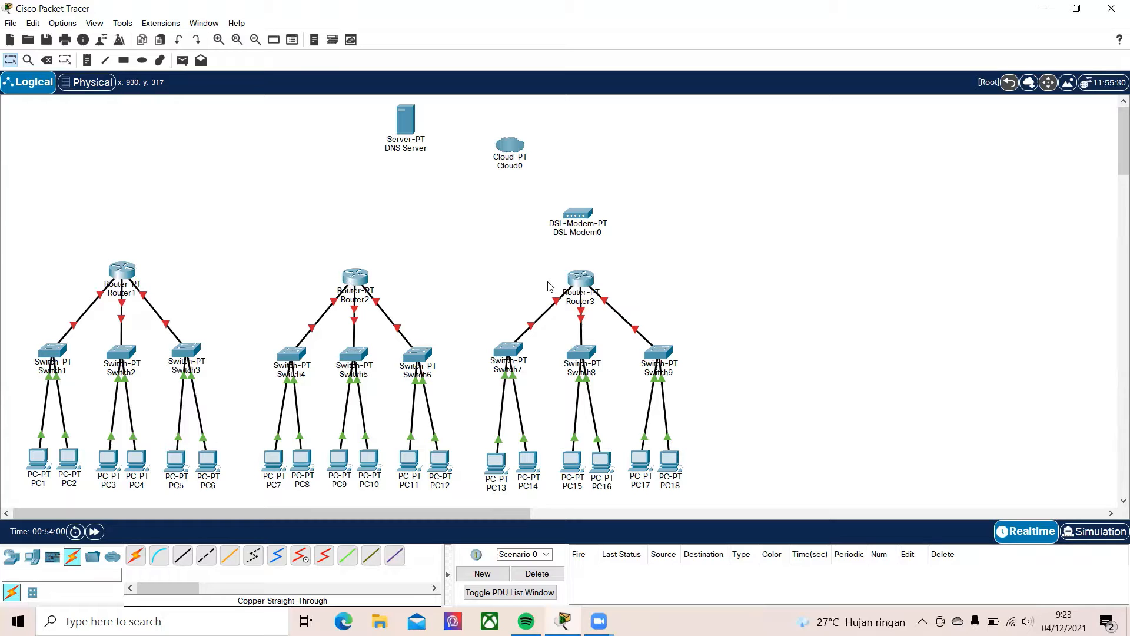
Connect Router1's remaining copper FastEthernet port to Router2's FastEthernet7/0 with a copper cross-over cable
{"action": "left_click", "coordinate": [209, 559]}
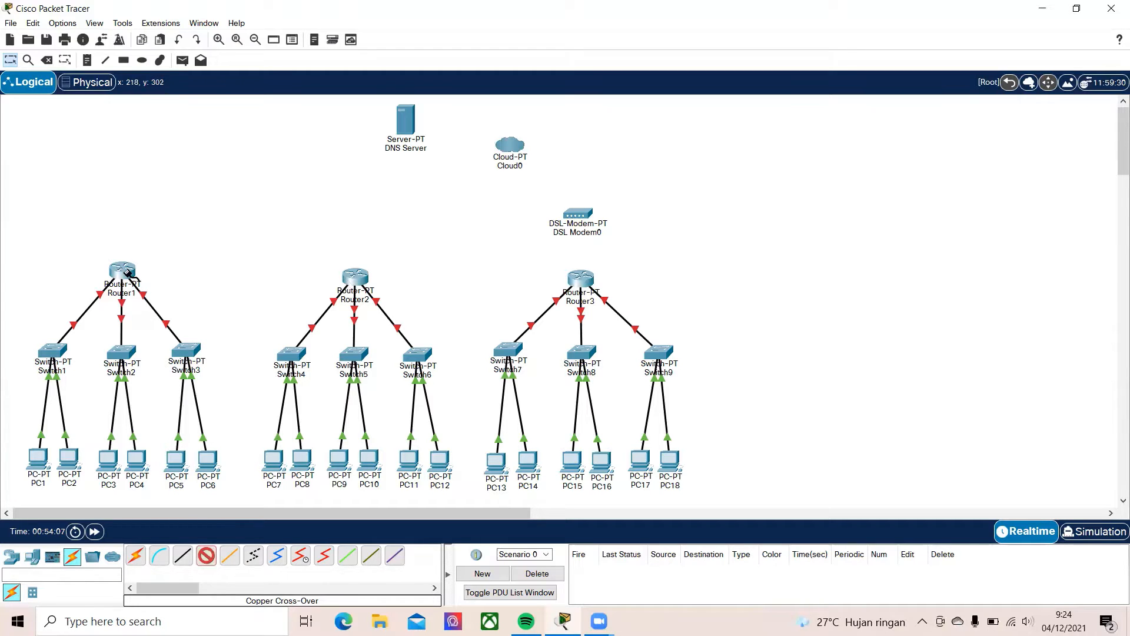
{"action": "left_click", "coordinate": [125, 272]}
{"action": "left_click", "coordinate": [212, 360]}
{"action": "left_click", "coordinate": [360, 275]}
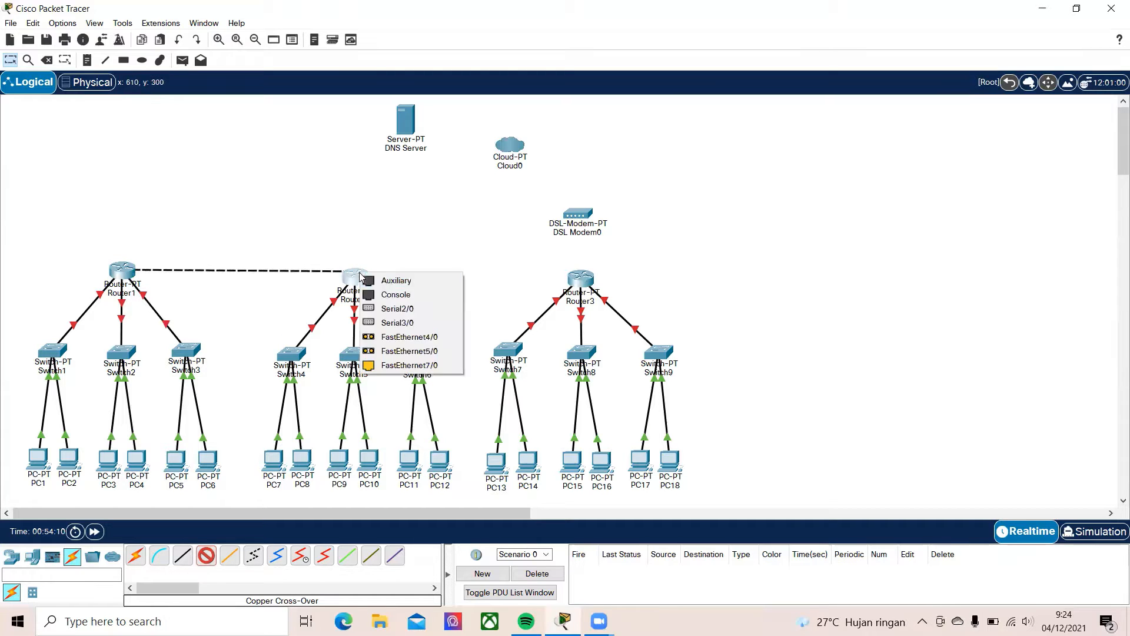
{"action": "left_click", "coordinate": [404, 367]}
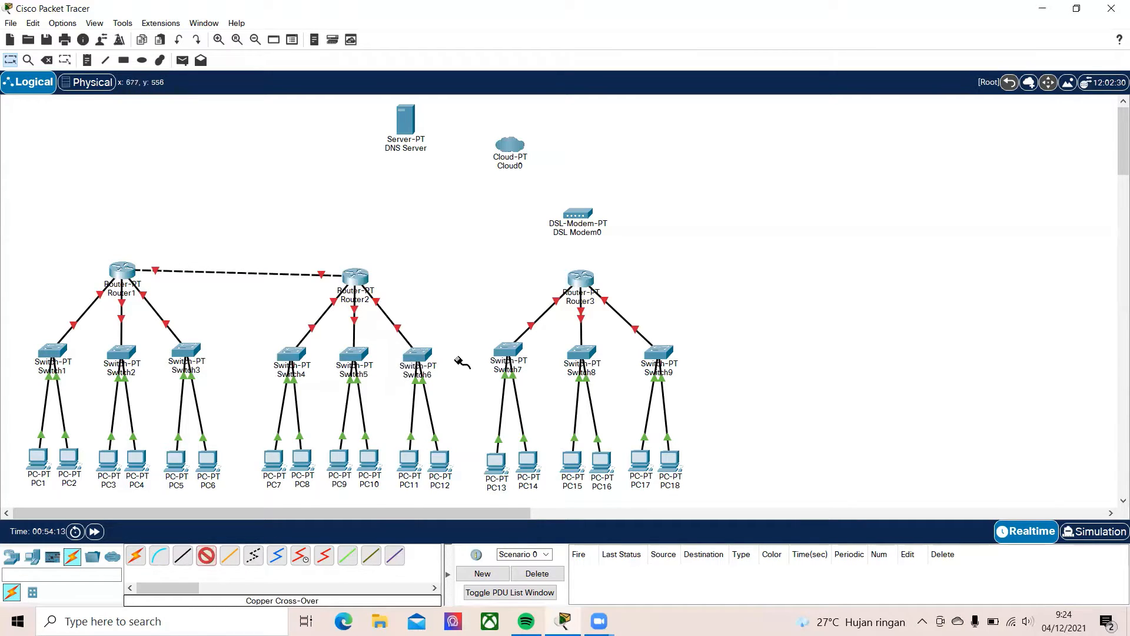
{"action": "left_click", "coordinate": [355, 276]}
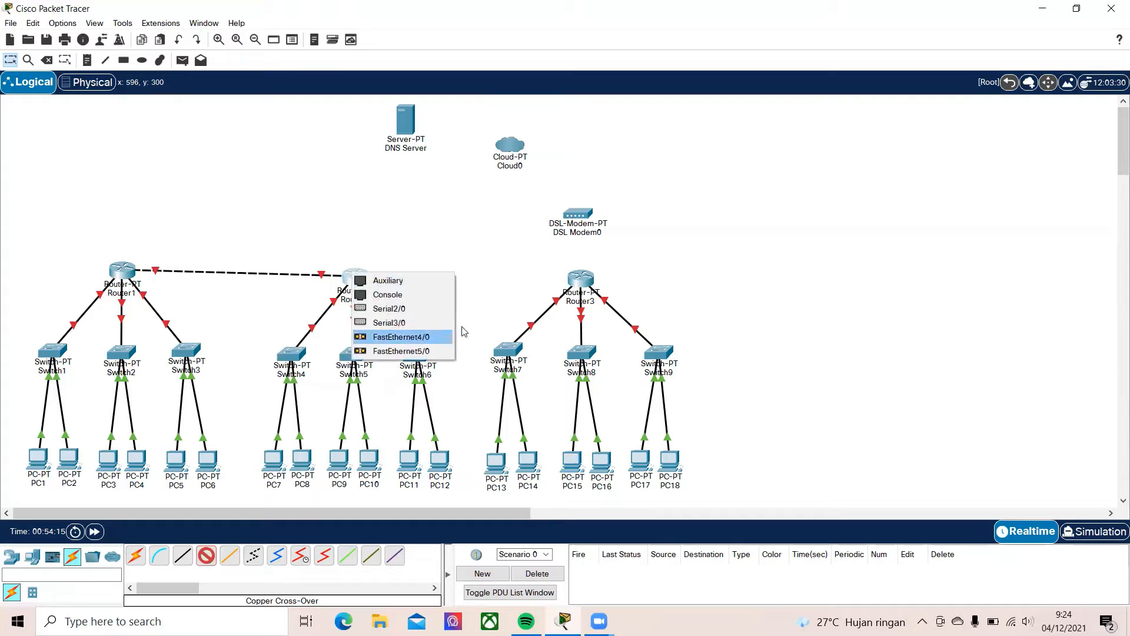
{"action": "left_click", "coordinate": [482, 304]}
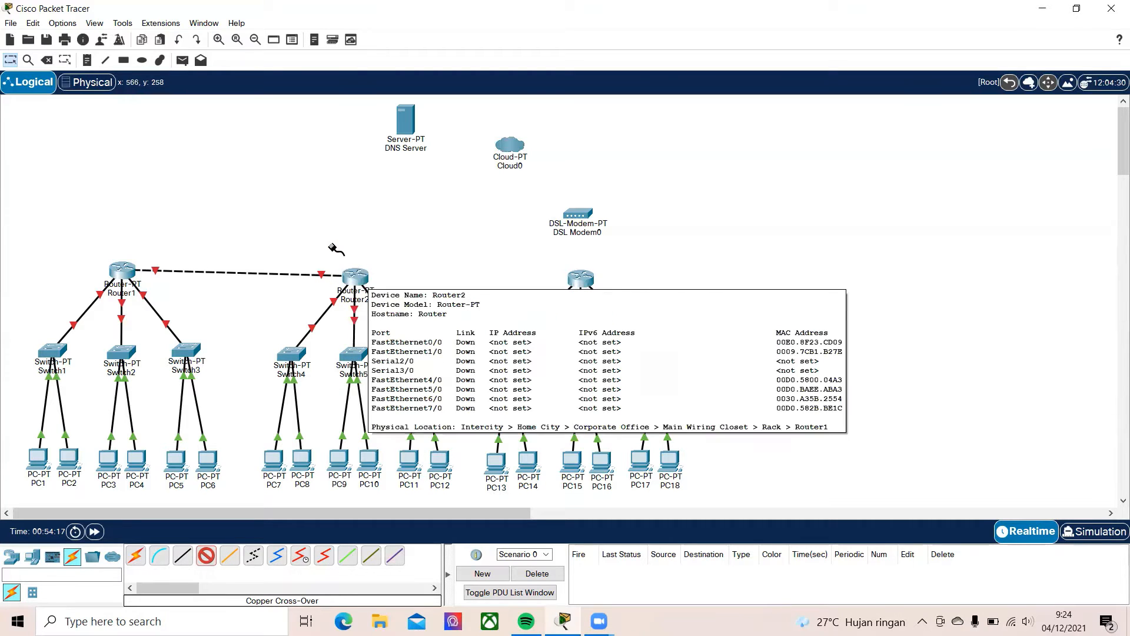
{"action": "key", "text": "Escape"}
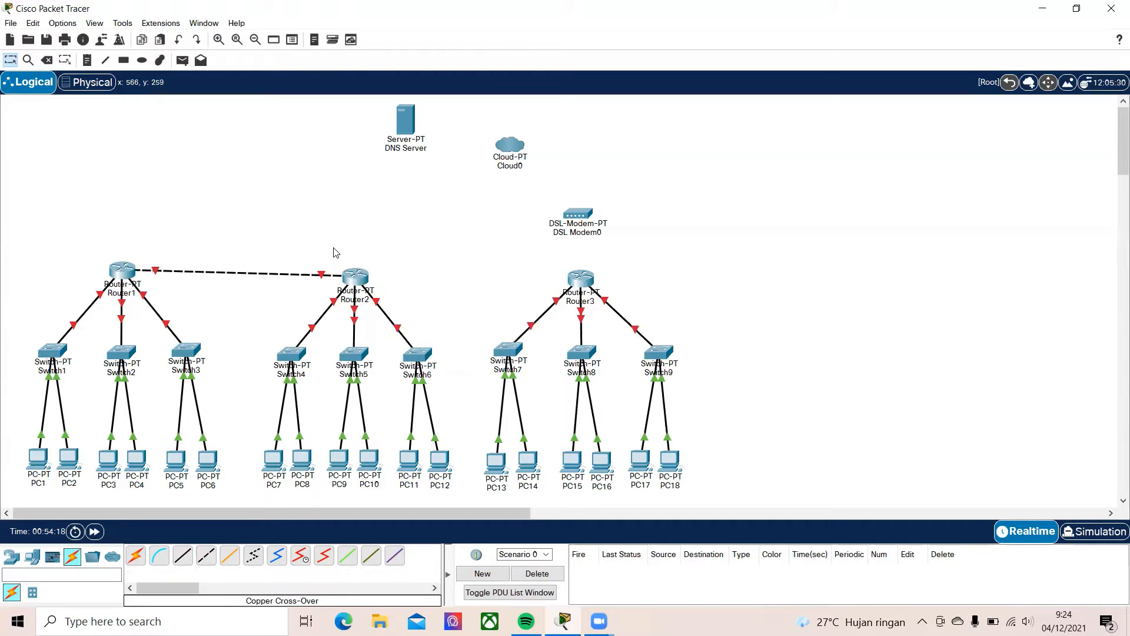
Power off Router2, install one more PT-ROUTER-NM-1CFE module in an empty slot and switch the power back on
{"action": "left_click", "coordinate": [357, 280]}
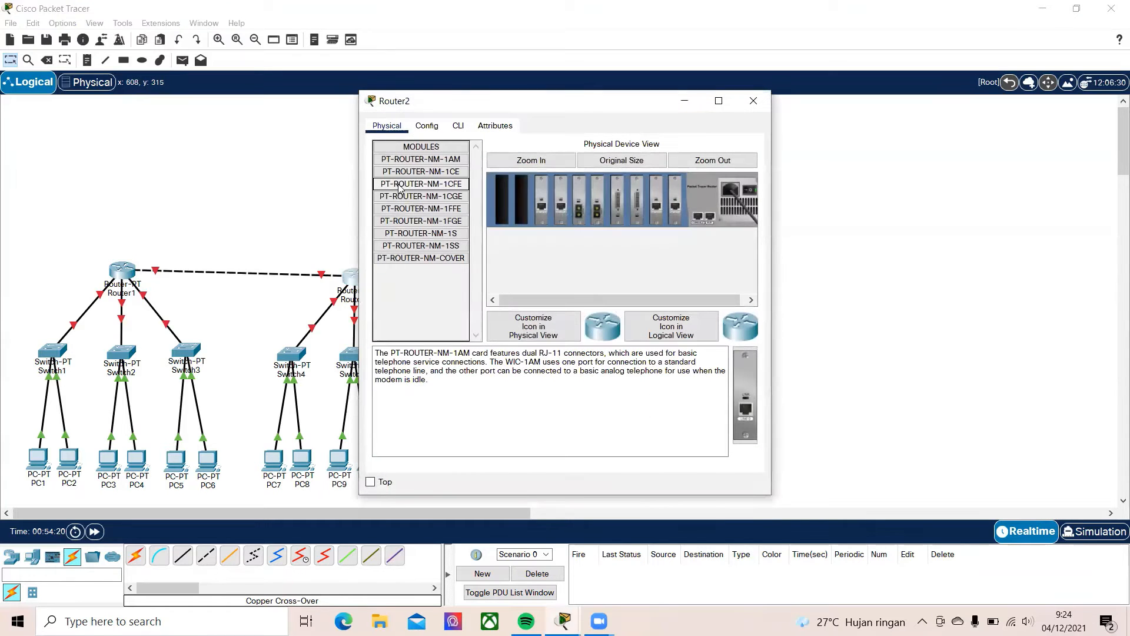
{"action": "left_click", "coordinate": [408, 184]}
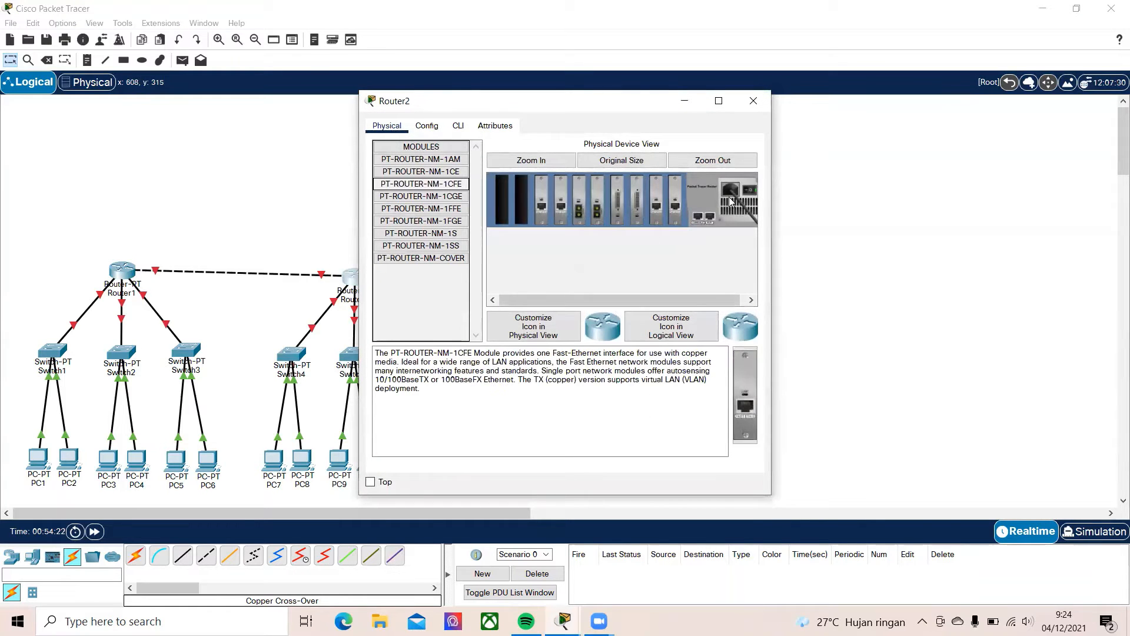
{"action": "left_click_drag", "start_coordinate": [746, 406], "coordinate": [522, 199]}
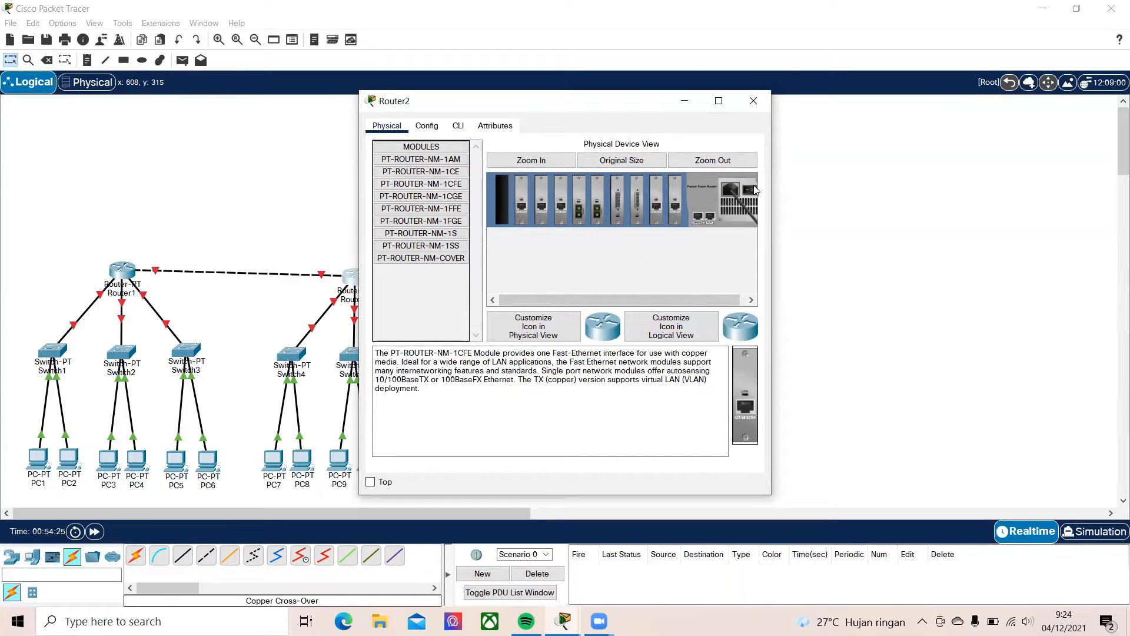
Connect Router2's FastEthernet8/0 to Router3's FastEthernet7/0 with a copper cross-over cable
{"action": "left_click", "coordinate": [754, 101]}
{"action": "left_click", "coordinate": [206, 555]}
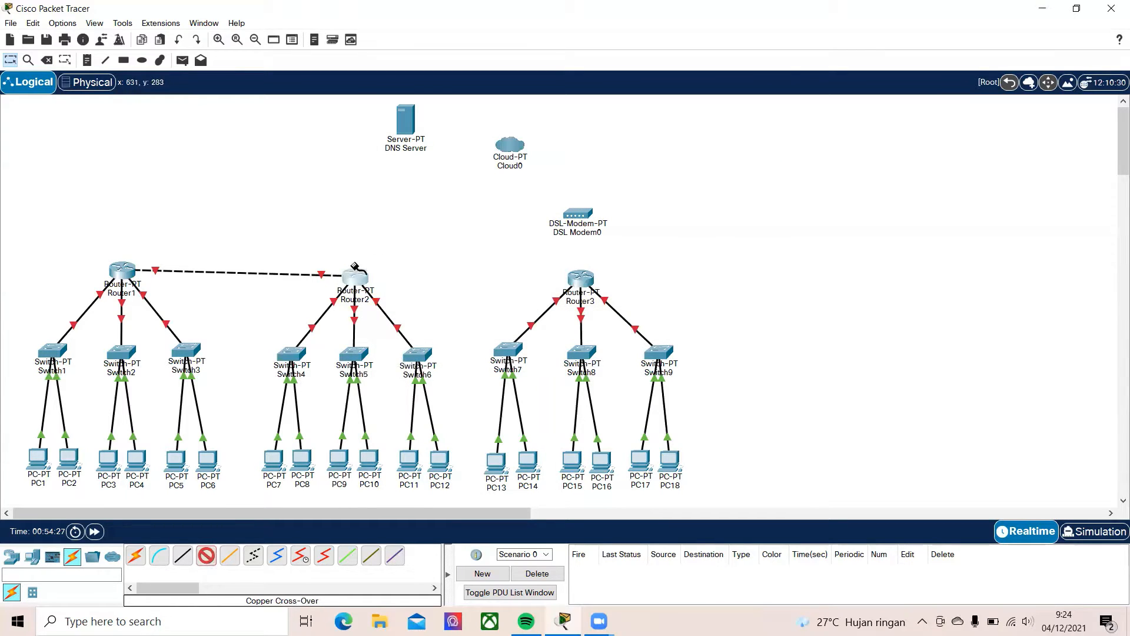
{"action": "left_click", "coordinate": [355, 276]}
{"action": "left_click", "coordinate": [406, 373]}
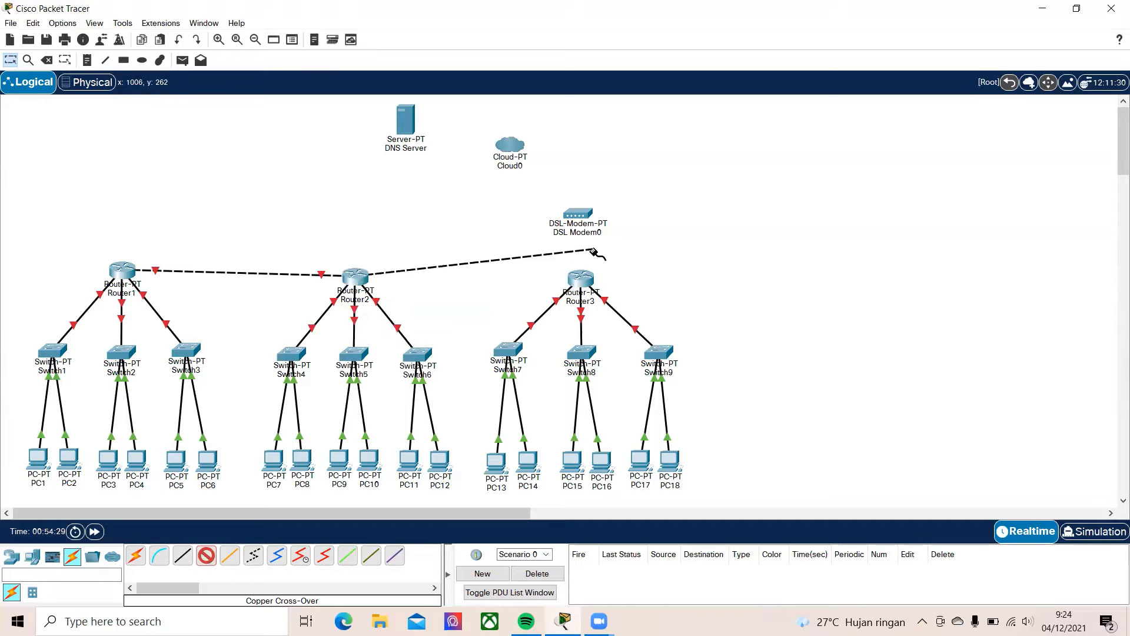
{"action": "left_click", "coordinate": [581, 276]}
{"action": "left_click", "coordinate": [606, 372]}
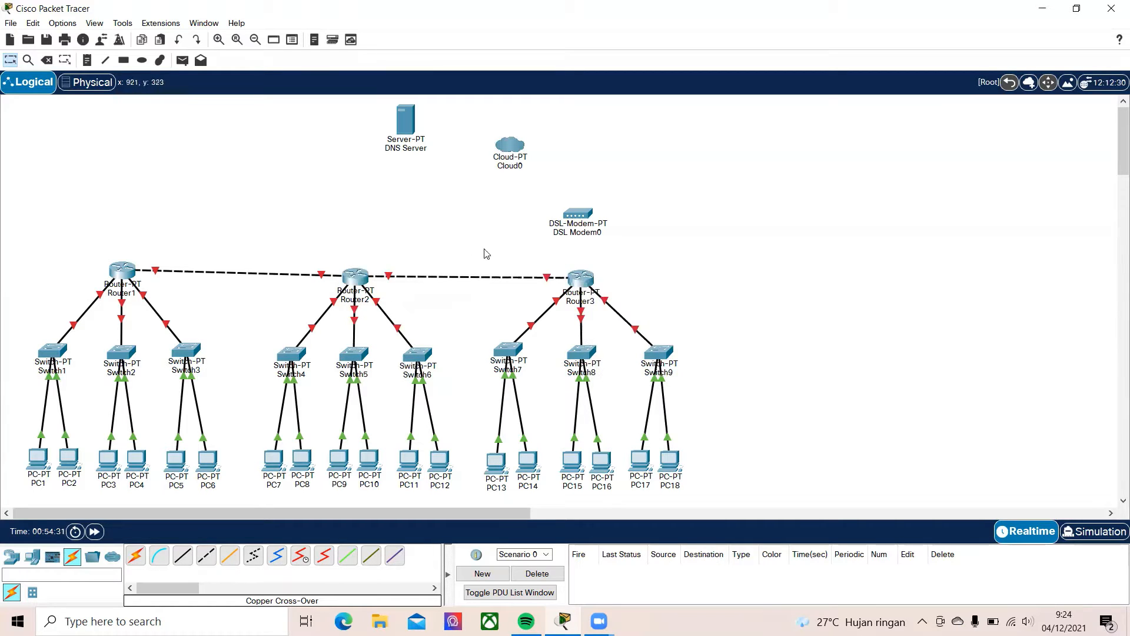
{"action": "left_click", "coordinate": [582, 278]}
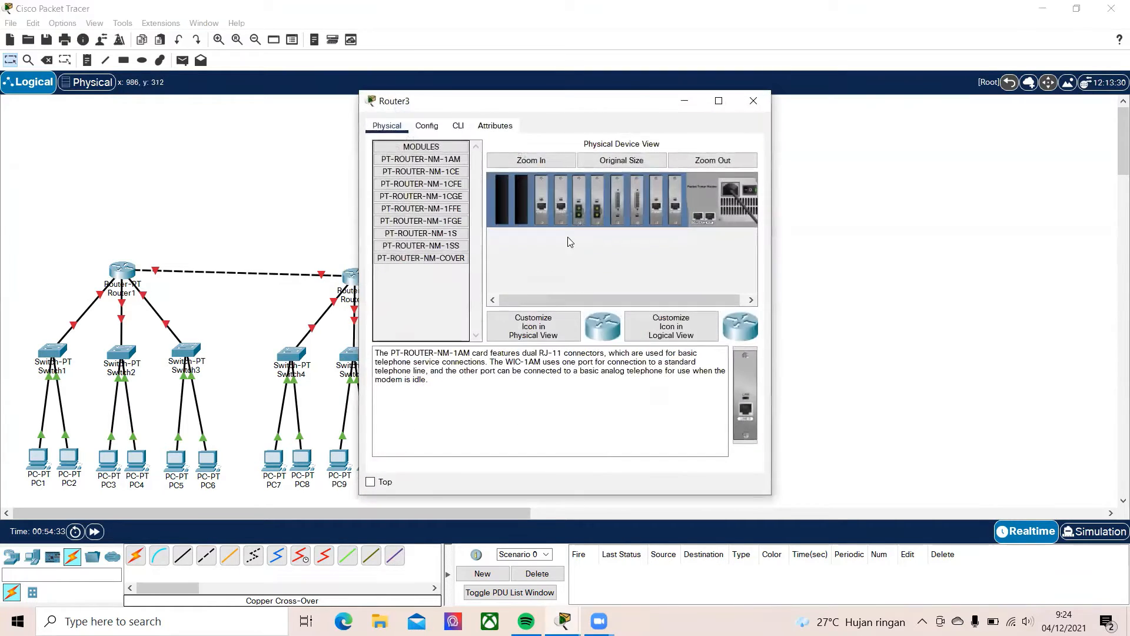
{"action": "left_click", "coordinate": [755, 102]}
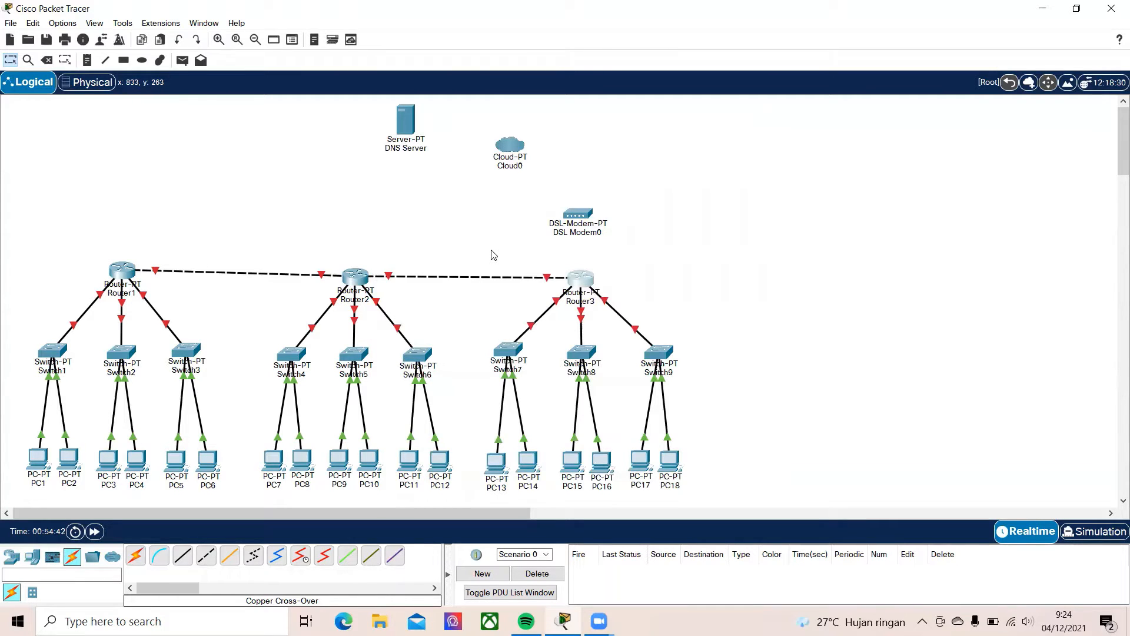
{"action": "left_click", "coordinate": [183, 556]}
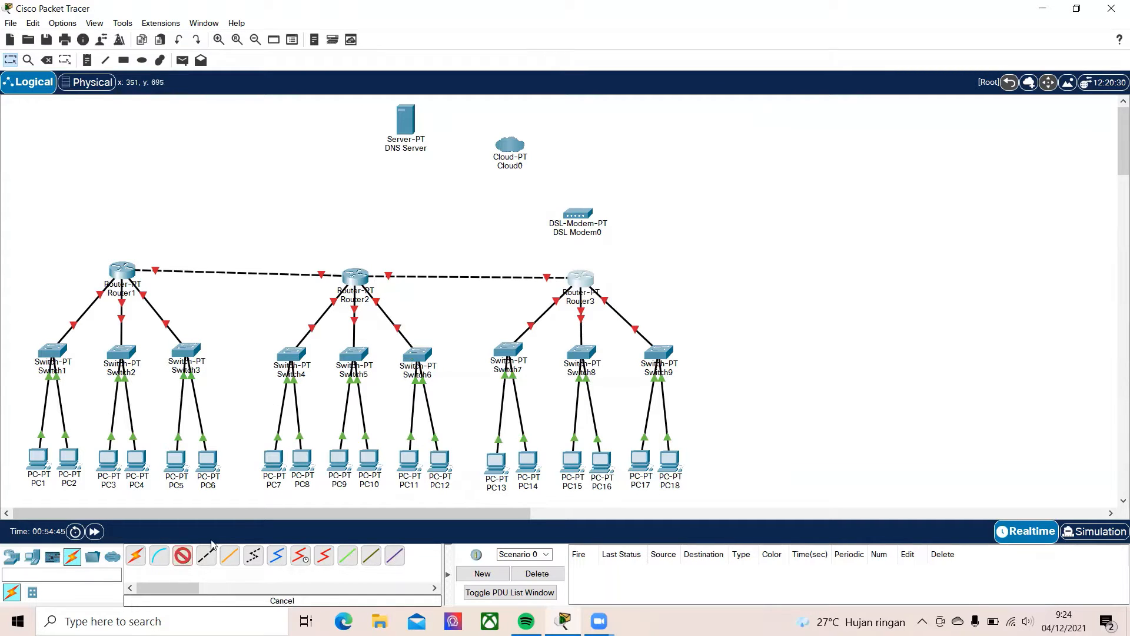
{"action": "left_click", "coordinate": [582, 278]}
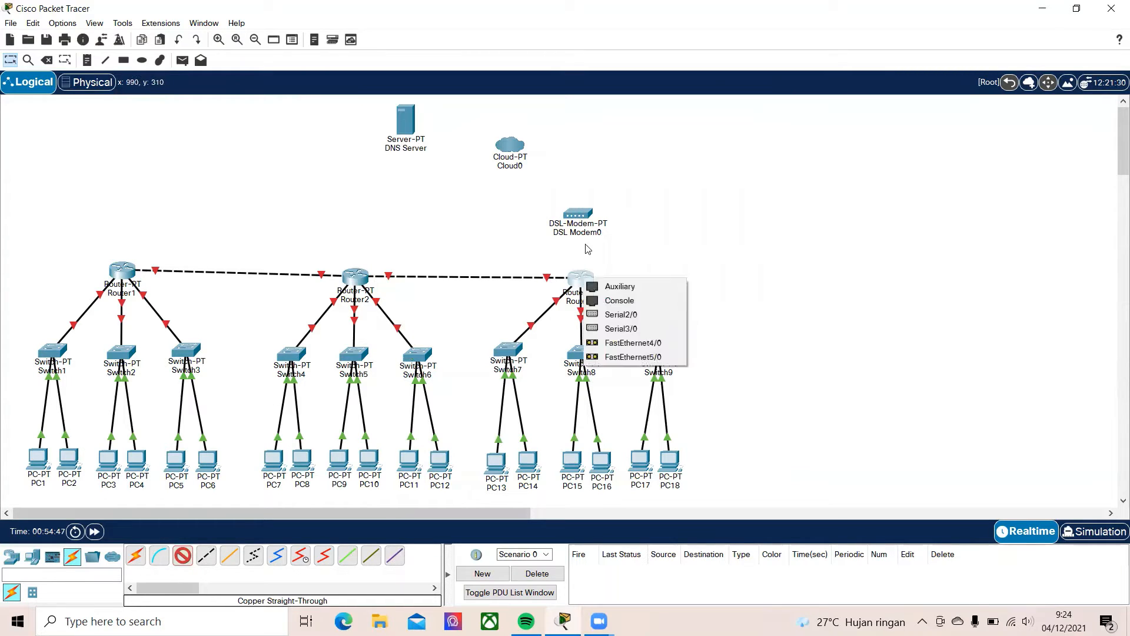
{"action": "left_click", "coordinate": [670, 255]}
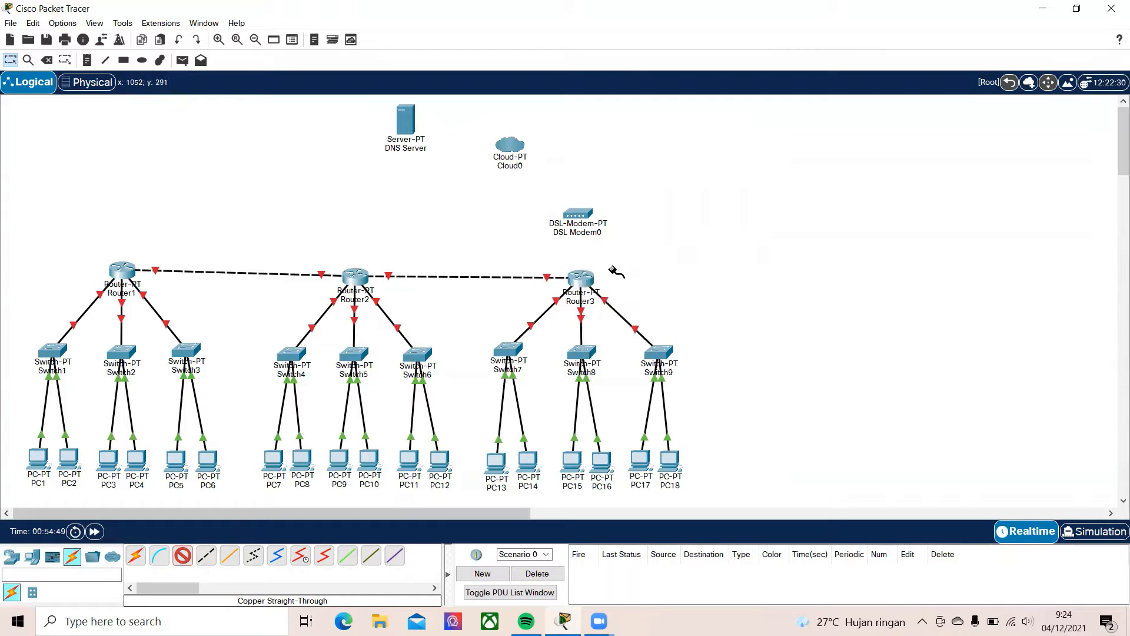
{"action": "key", "text": "Escape"}
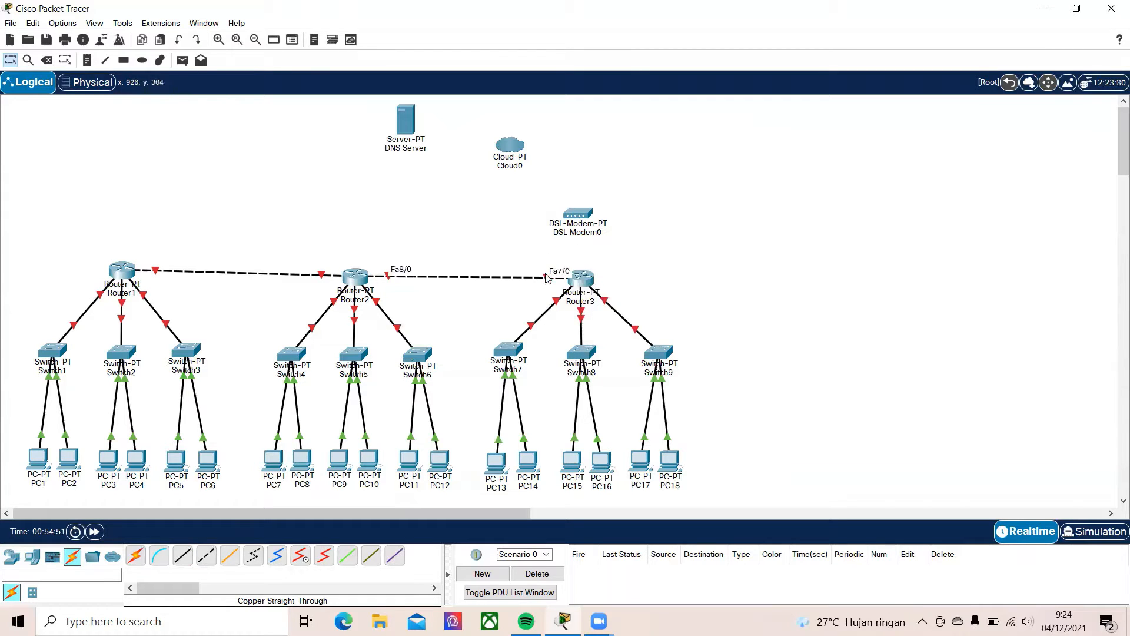
Install one more PT-ROUTER-NM-1CFE module in an empty slot of Router3, powering it off for the installation and back on
{"action": "left_click", "coordinate": [576, 281]}
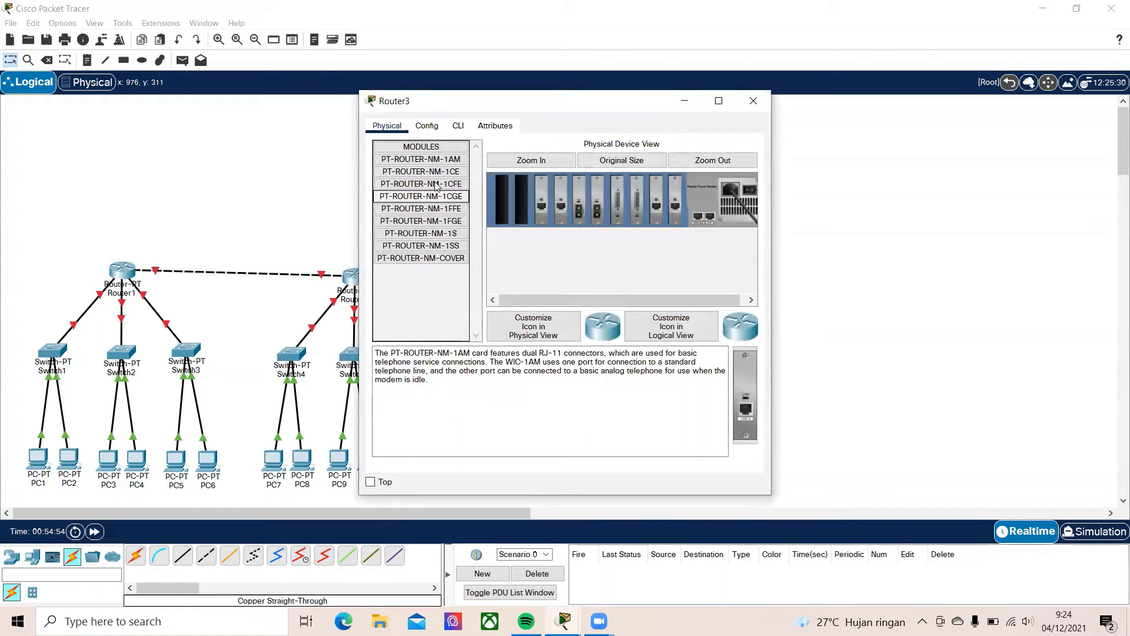
{"action": "left_click_drag", "start_coordinate": [421, 184], "coordinate": [525, 198]}
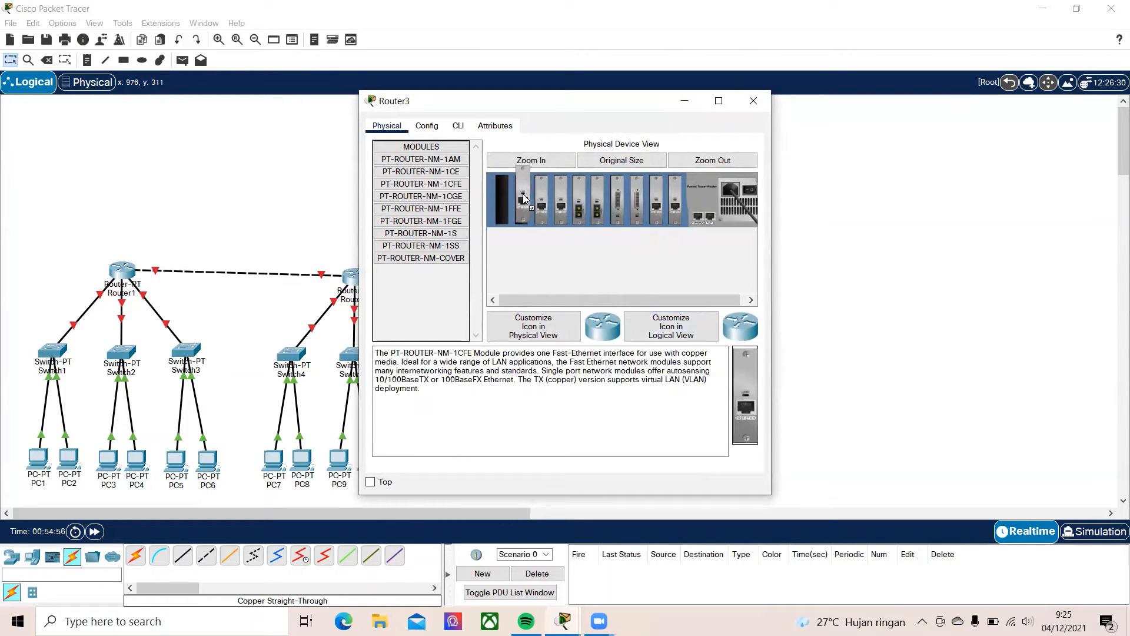
{"action": "left_click", "coordinate": [750, 191]}
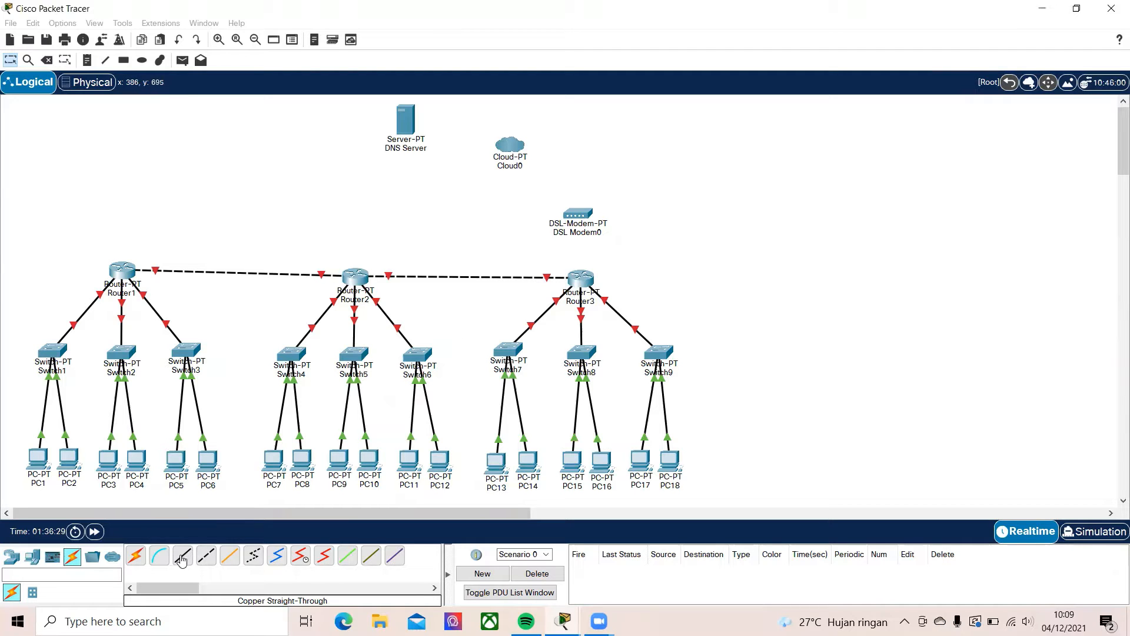
Connect Router3's FastEthernet8/0 to DSL Modem0 with a copper straight-through cable
{"action": "left_click", "coordinate": [182, 559]}
{"action": "left_click", "coordinate": [581, 279]}
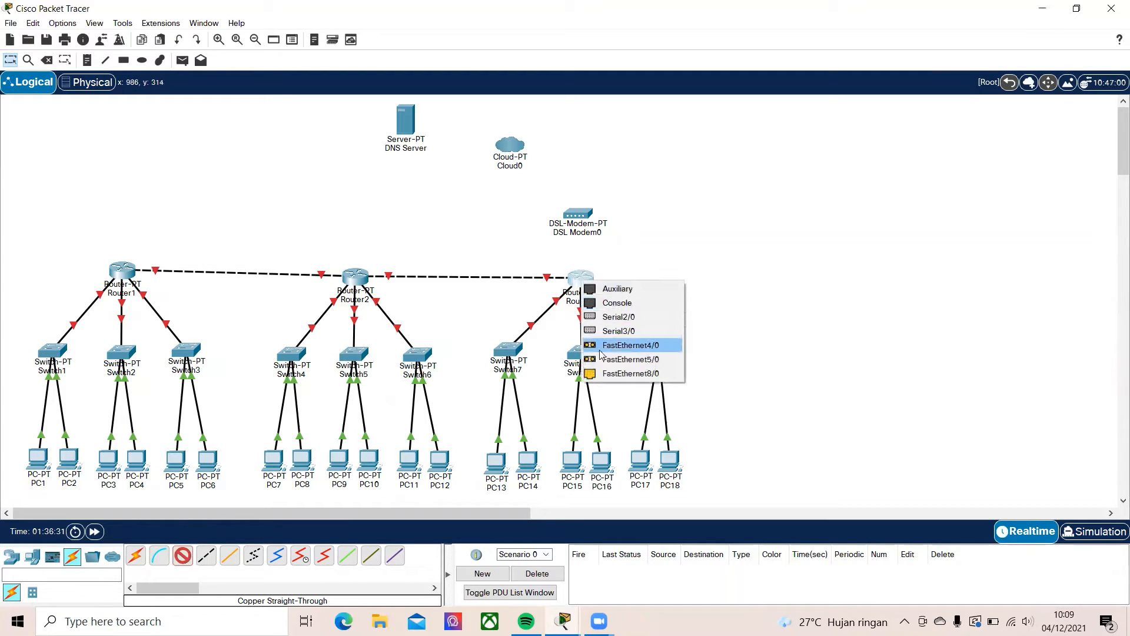
{"action": "left_click", "coordinate": [629, 373]}
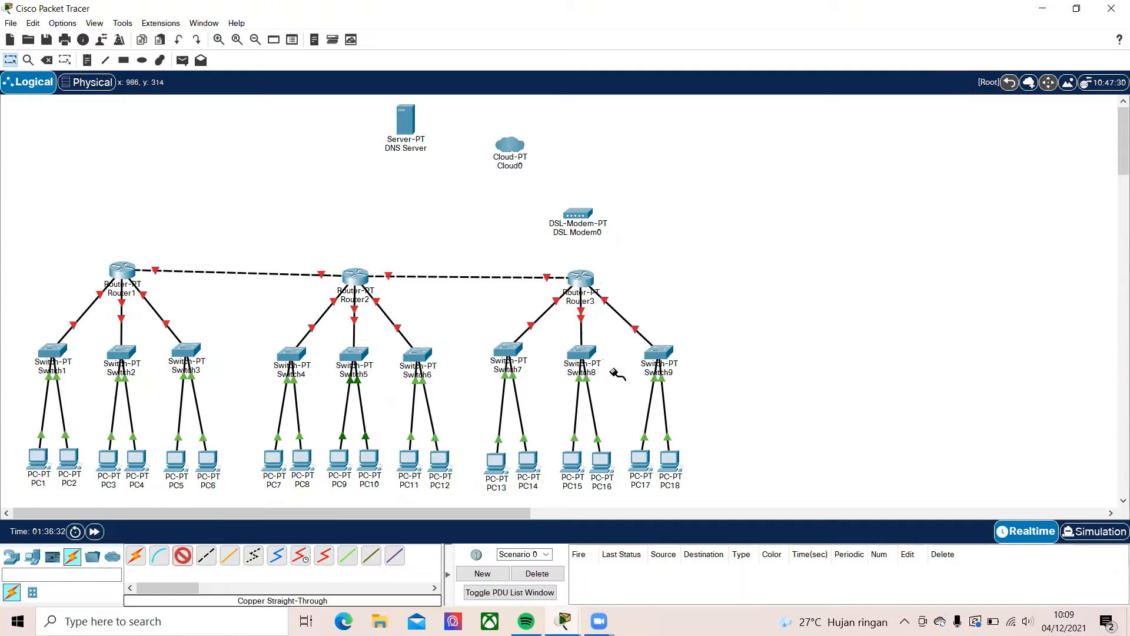
{"action": "left_click", "coordinate": [583, 213]}
{"action": "left_click", "coordinate": [602, 242]}
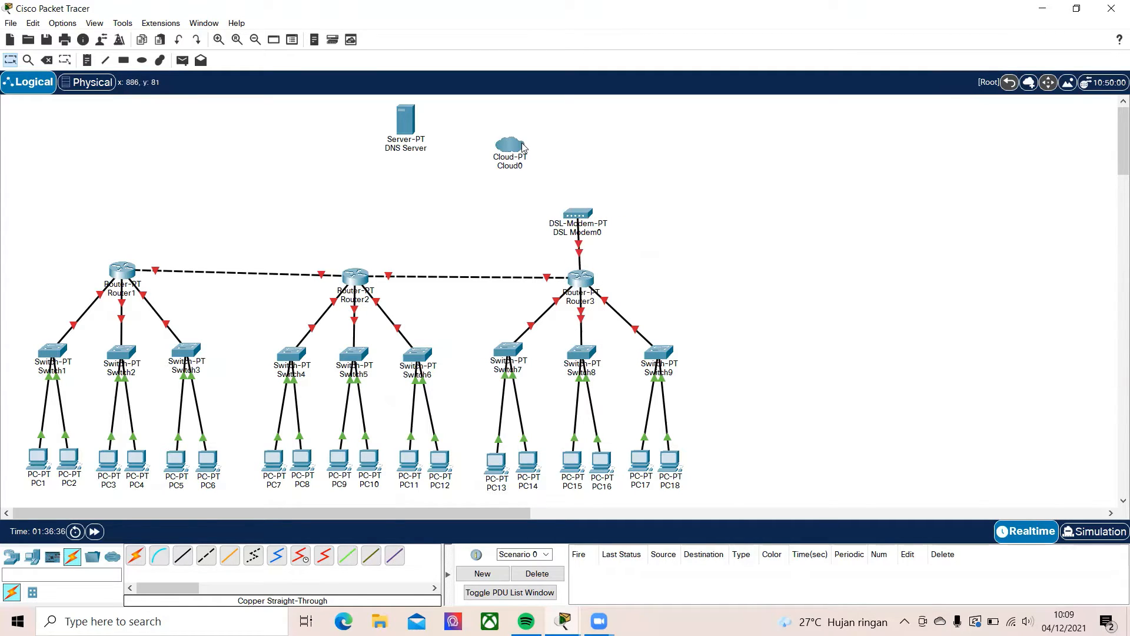
Connect DSL Modem0's phone port to Cloud0's Modem4 port with a phone cable
{"action": "mouse_move", "coordinate": [526, 150]}
{"action": "left_click", "coordinate": [255, 554]}
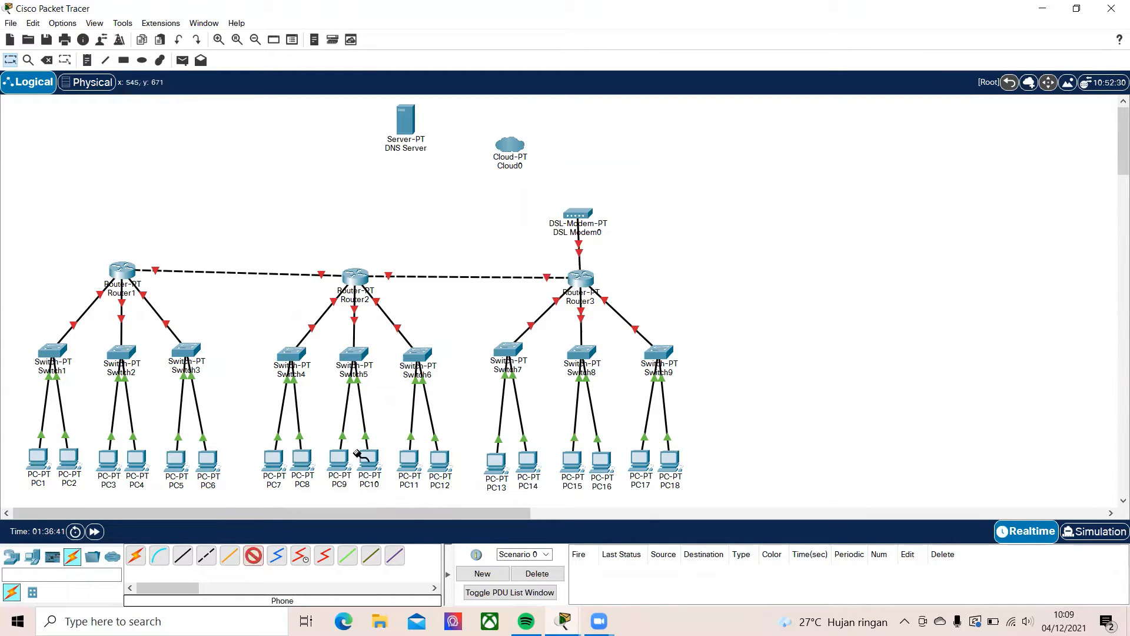
{"action": "left_click", "coordinate": [580, 217]}
{"action": "left_click", "coordinate": [614, 227]}
{"action": "left_click", "coordinate": [509, 145]}
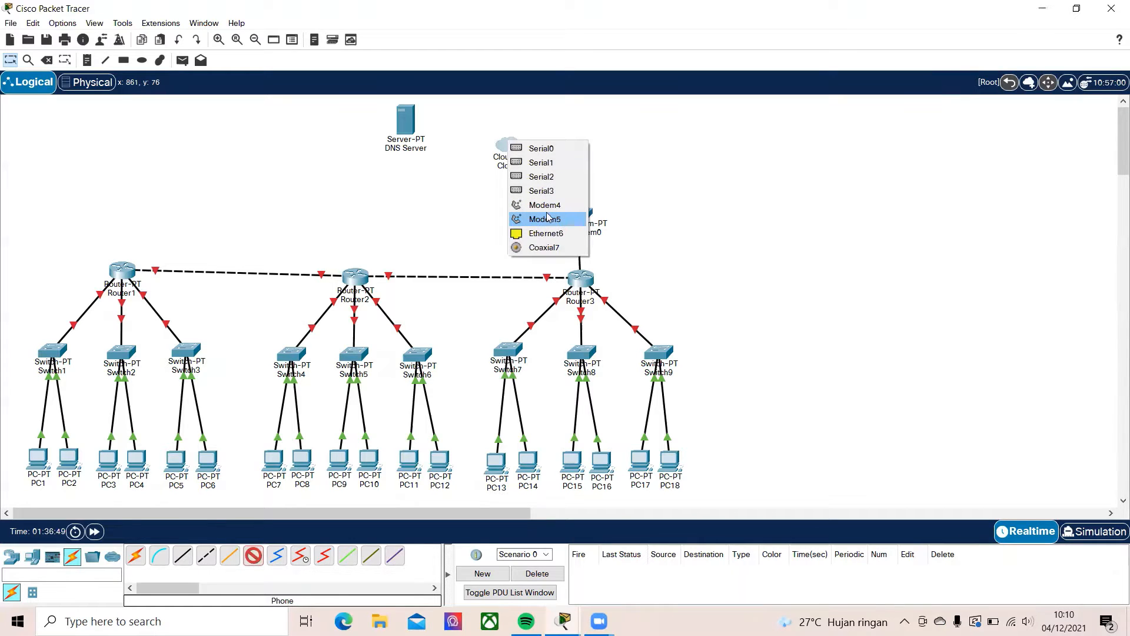
{"action": "left_click", "coordinate": [547, 205]}
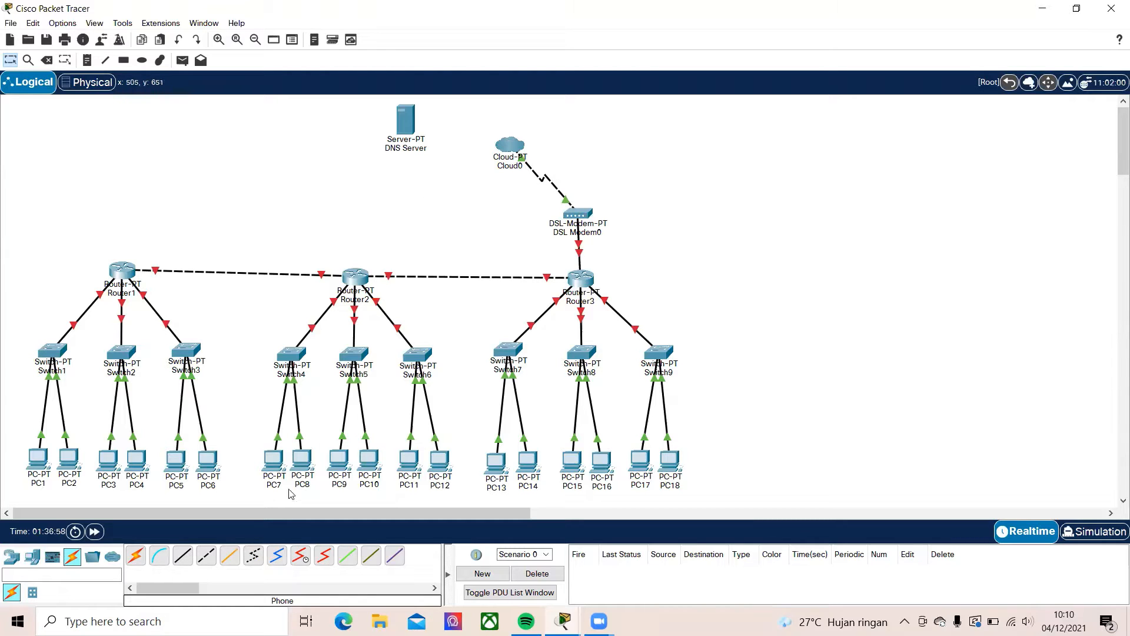
Connect Cloud0's Ethernet6 port to the DNS Server with a copper straight-through cable
{"action": "left_click", "coordinate": [184, 556]}
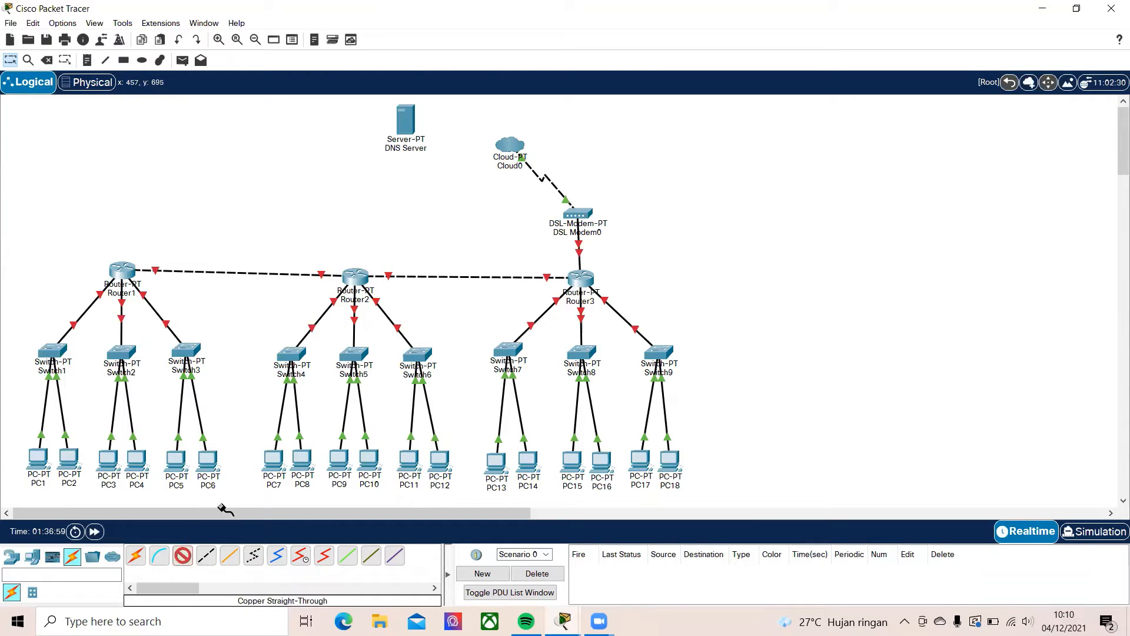
{"action": "left_click", "coordinate": [510, 146]}
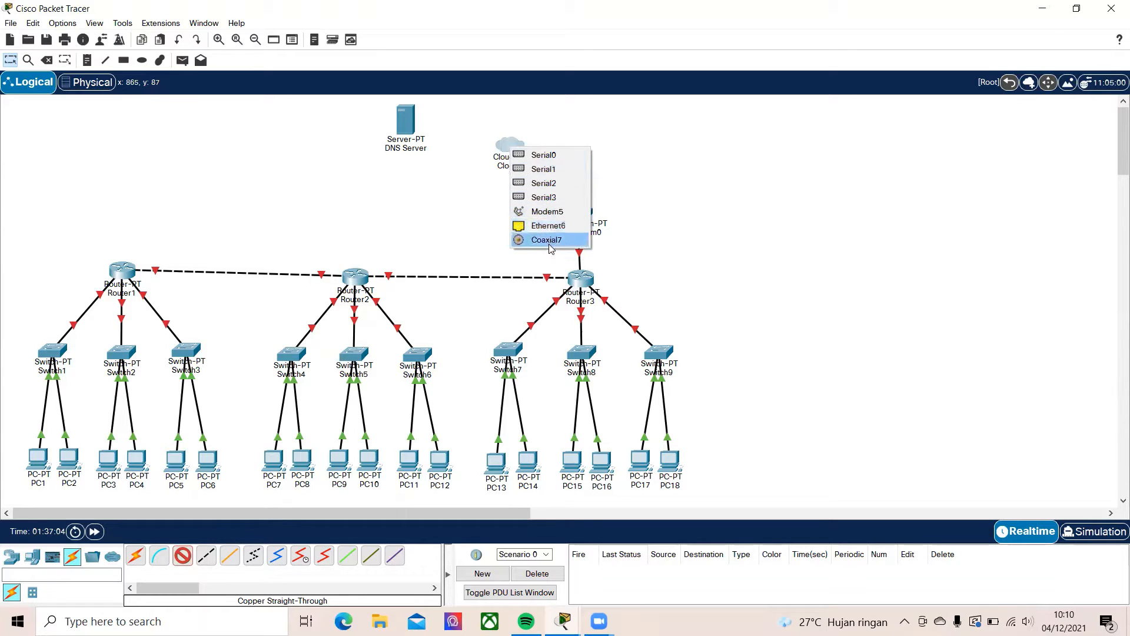
{"action": "left_click", "coordinate": [549, 226]}
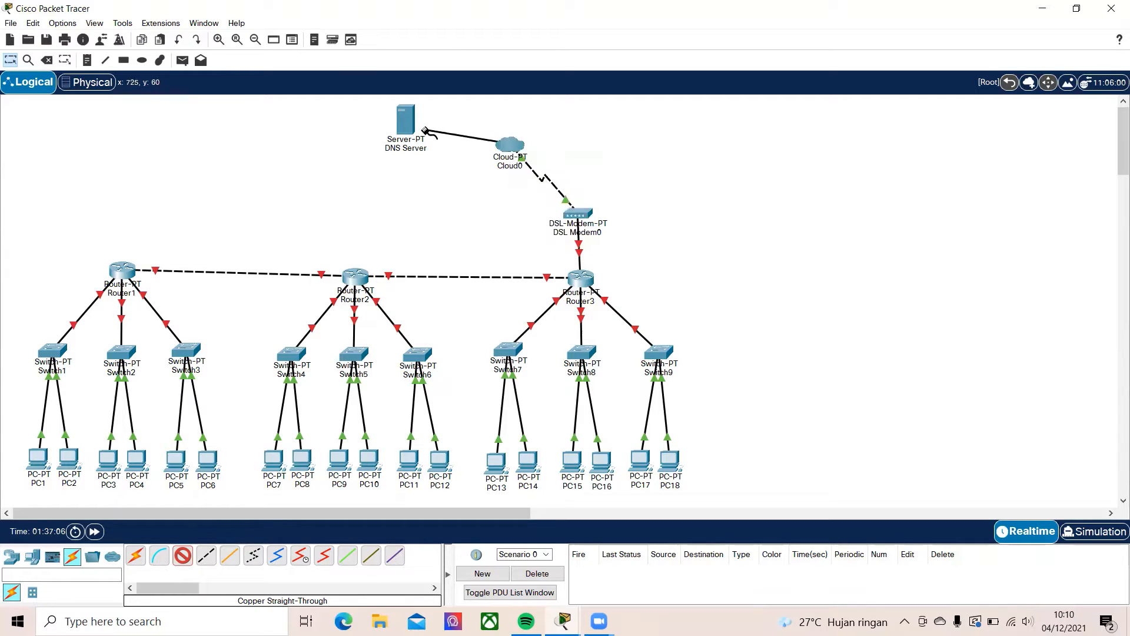
{"action": "left_click", "coordinate": [406, 123]}
{"action": "left_click", "coordinate": [454, 133]}
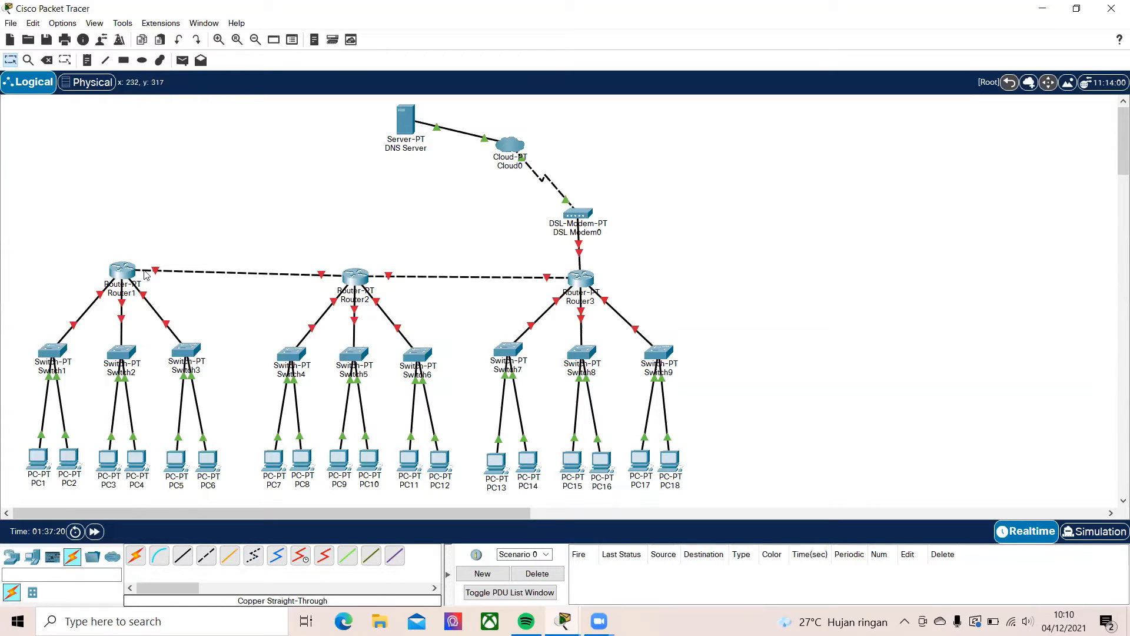
Open Router1's command line, answer no to the initial configuration dialog and enter privileged mode with enable
{"action": "left_click", "coordinate": [124, 271]}
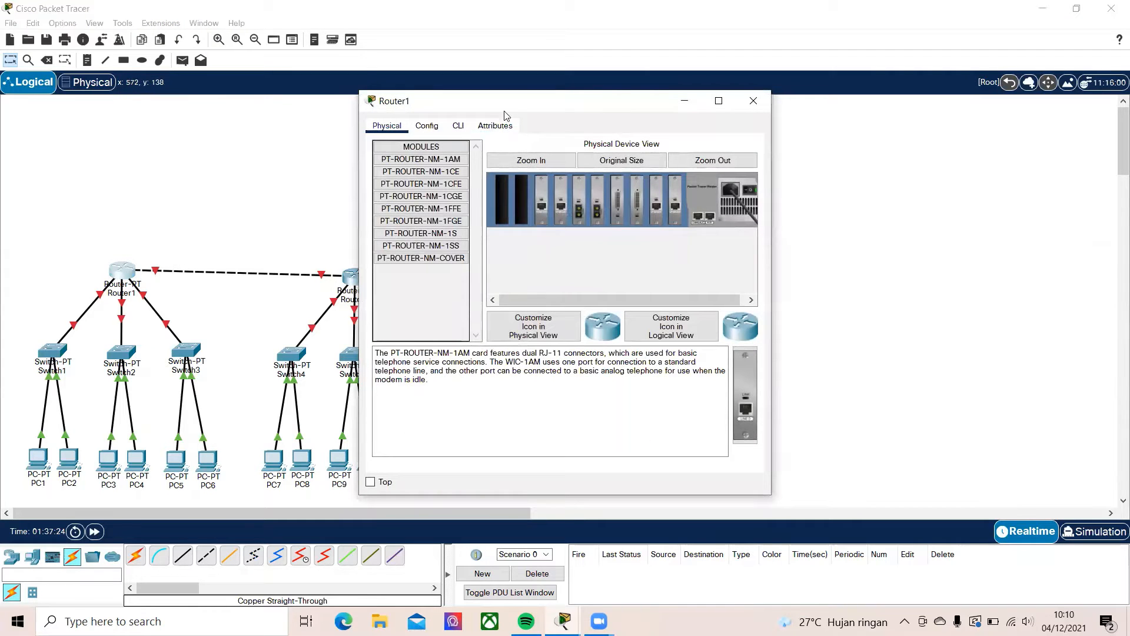
{"action": "left_click", "coordinate": [459, 126]}
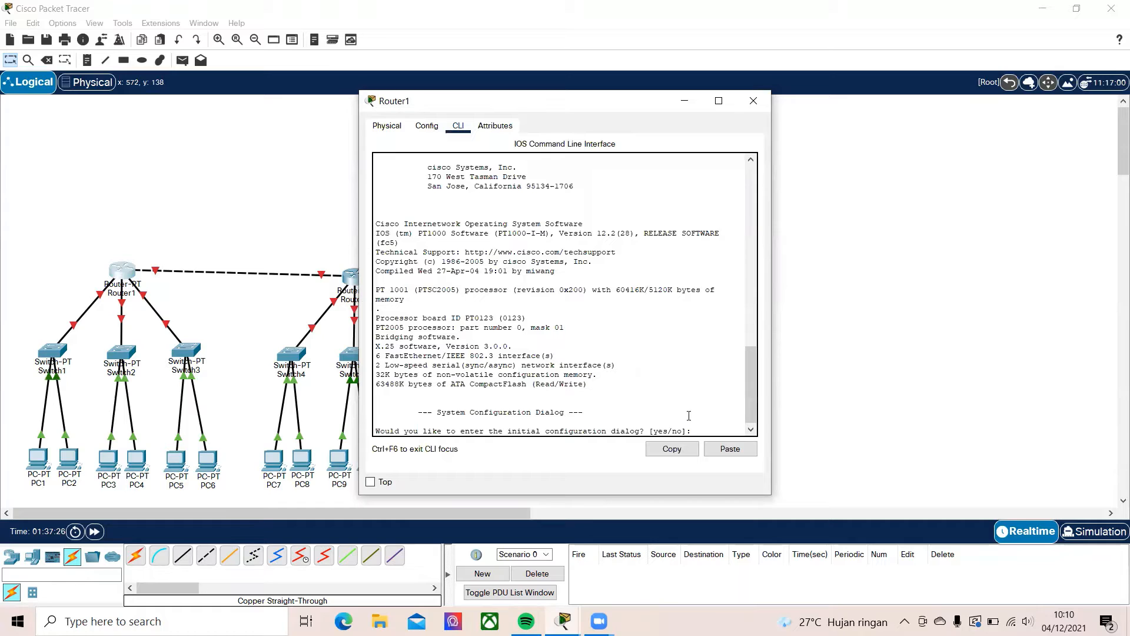
{"action": "left_click", "coordinate": [709, 435]}
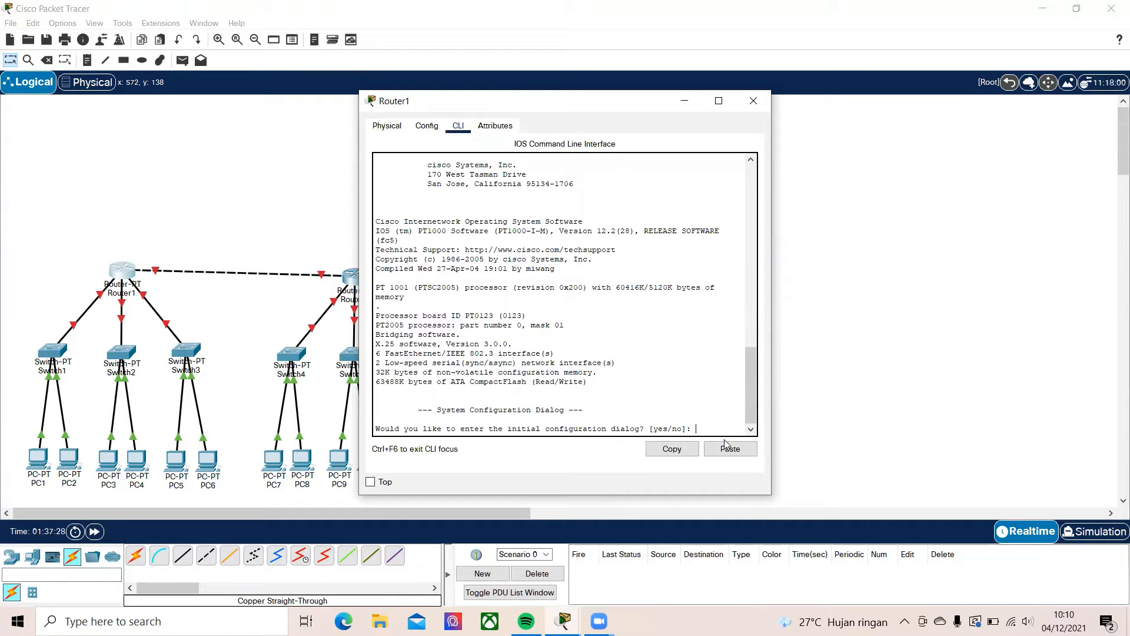
{"action": "key", "text": "Return"}
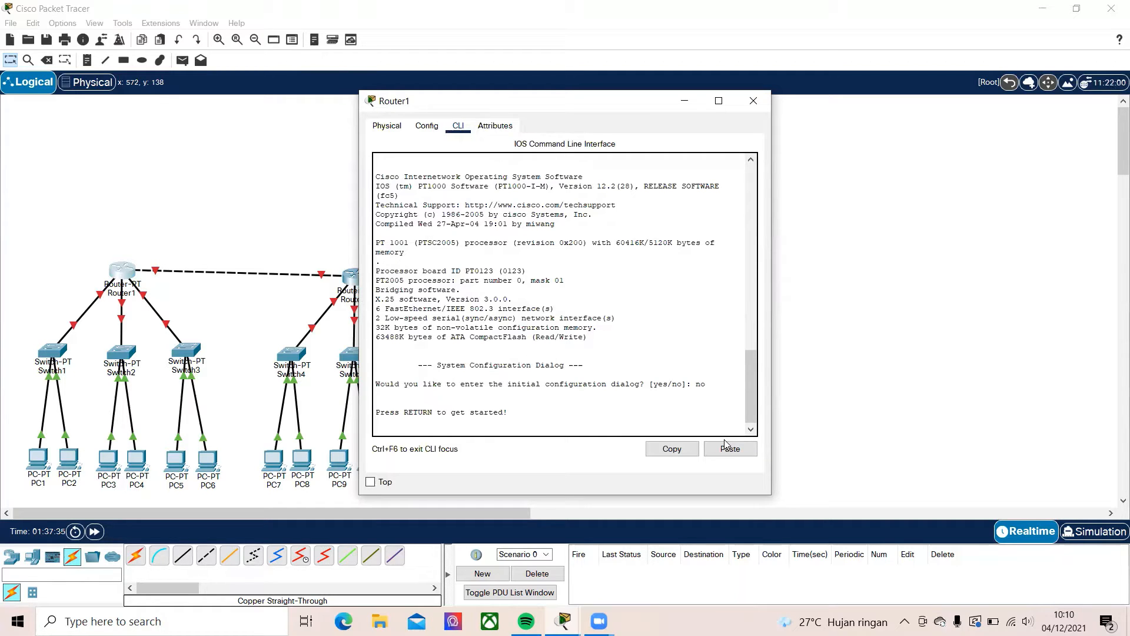
{"action": "key", "text": "Return"}
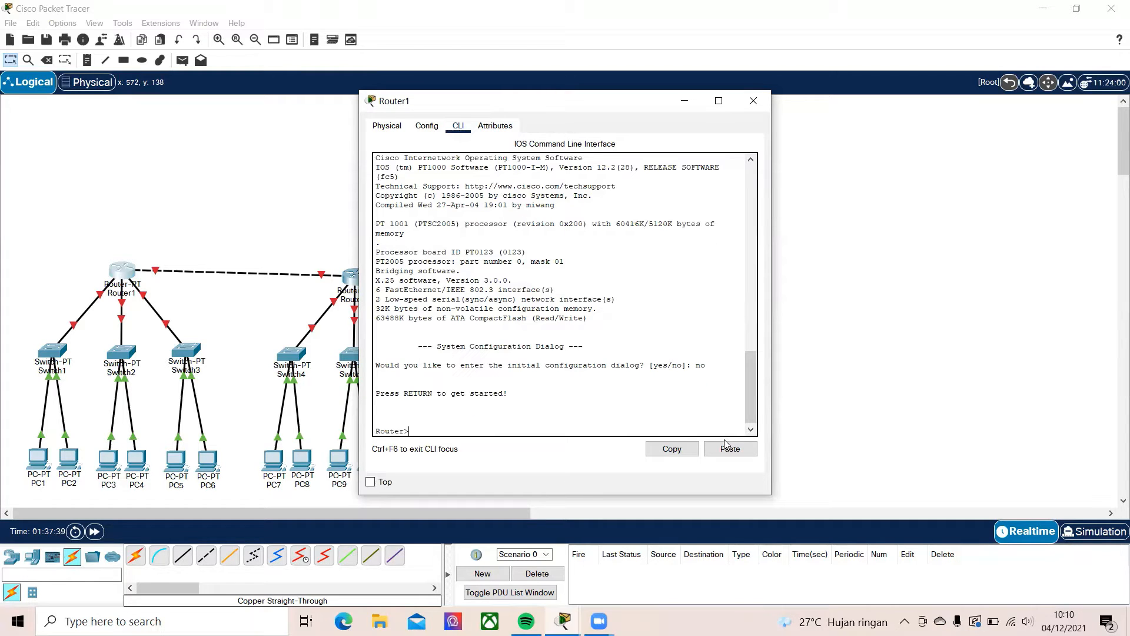
{"action": "type", "text": "enable"}
{"action": "key", "text": "Return"}
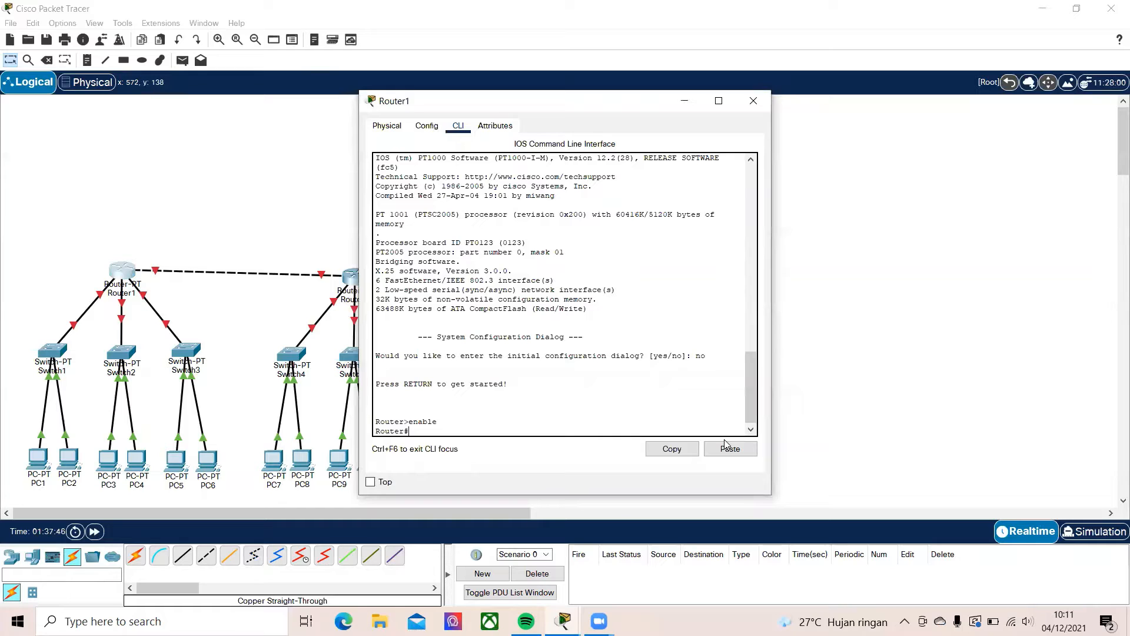
{"action": "type", "text": "cc"}
{"action": "type", "text": "nfing t"}
{"action": "type", "text": "ermina"}
{"action": "type", "text": "l"}
{"action": "key", "text": "Return"}
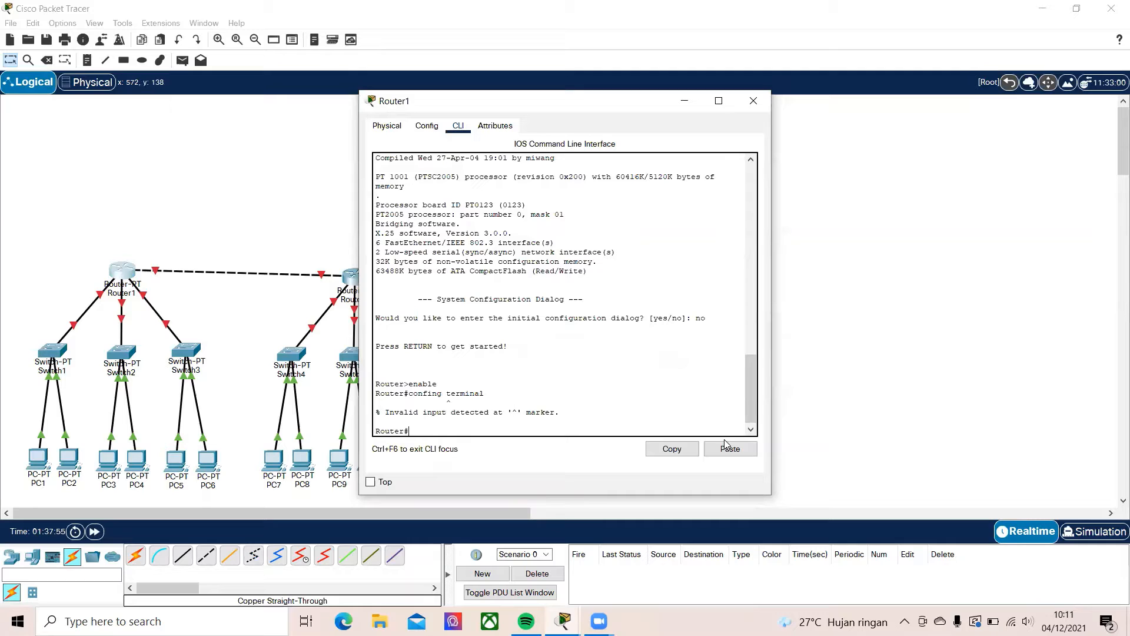
Enter Router1's global configuration mode with the command config terminal
{"action": "type", "text": "config terminal"}
{"action": "key", "text": "Return"}
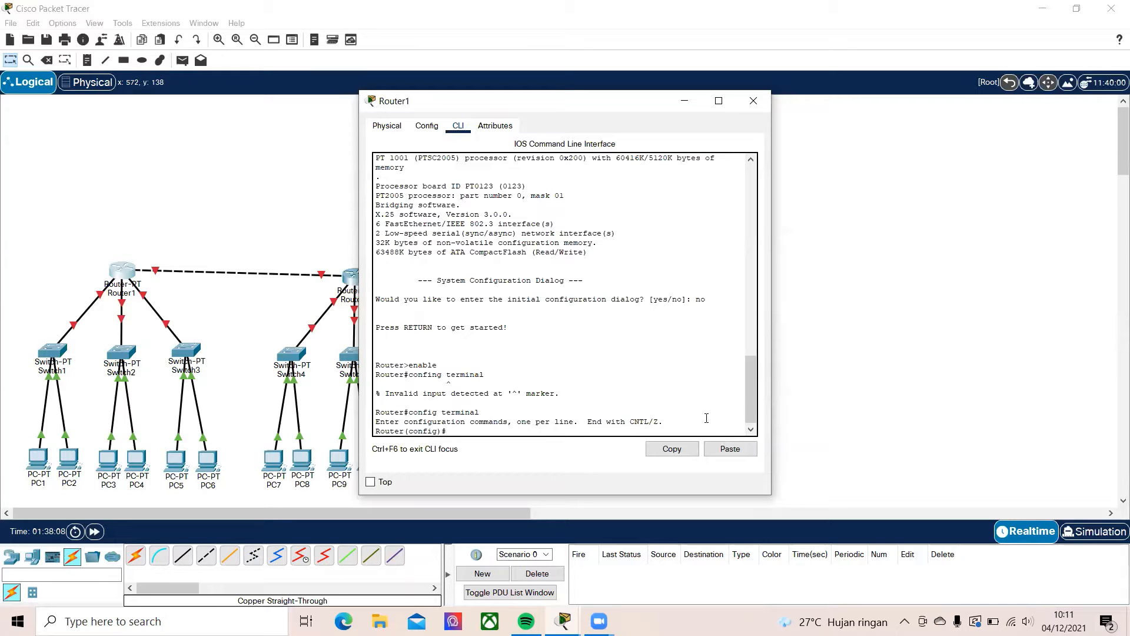
Check Router1's port labels in the topology and enter configuration of its FastEthernet0/0 interface with int fa 0/0
{"action": "left_click", "coordinate": [182, 252]}
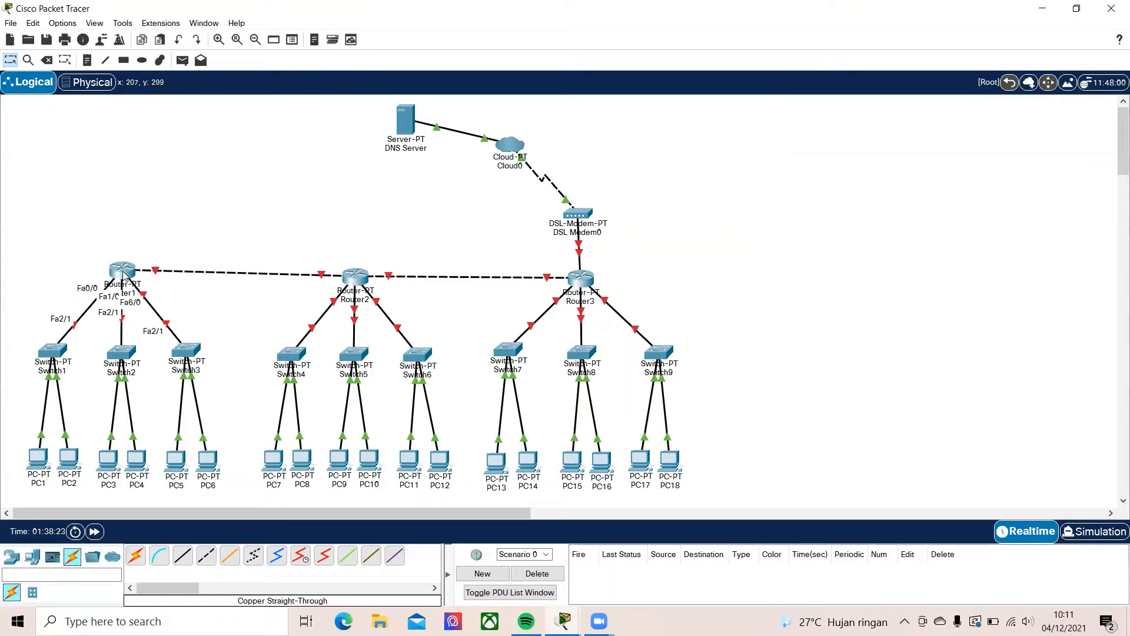
{"action": "mouse_move", "coordinate": [123, 275]}
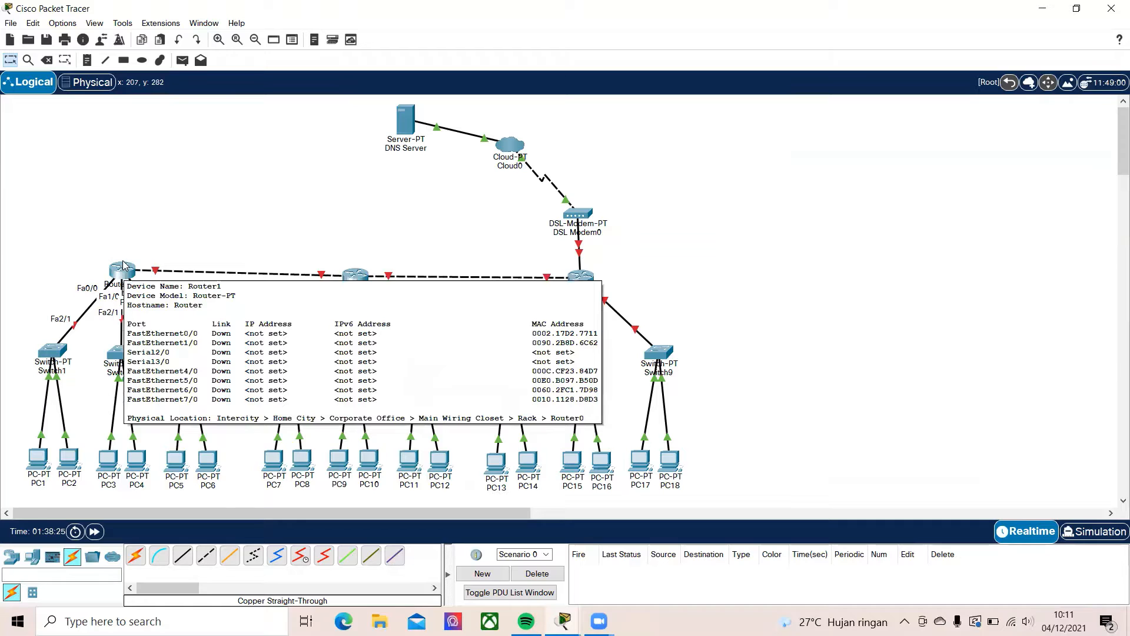
{"action": "left_click", "coordinate": [124, 270]}
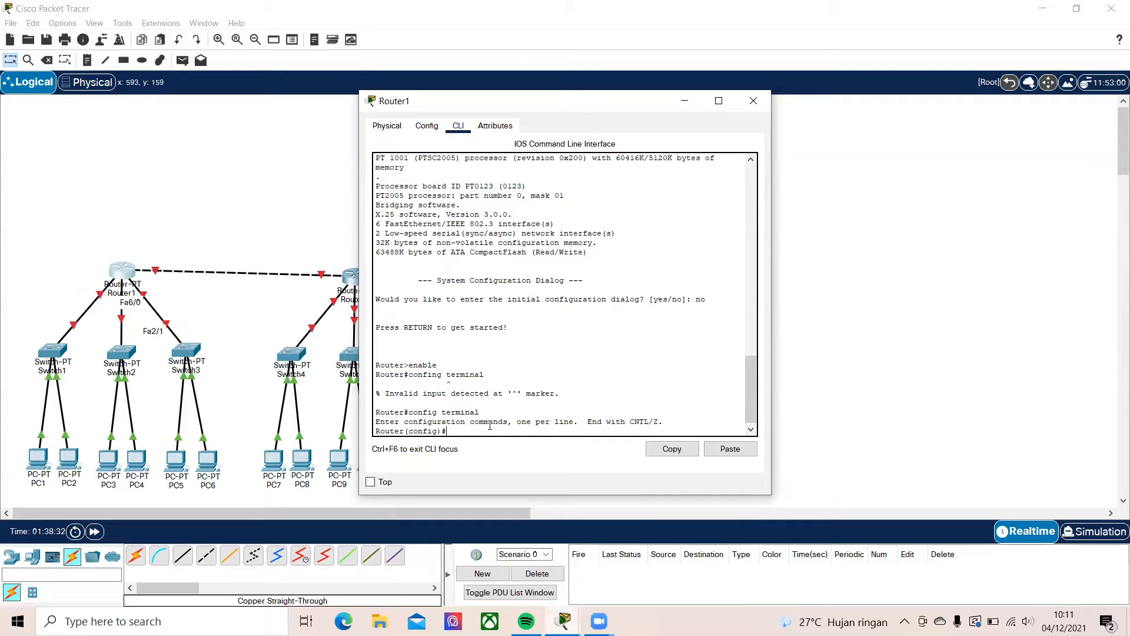
{"action": "type", "text": "int fa 0/0"}
{"action": "key", "text": "Return"}
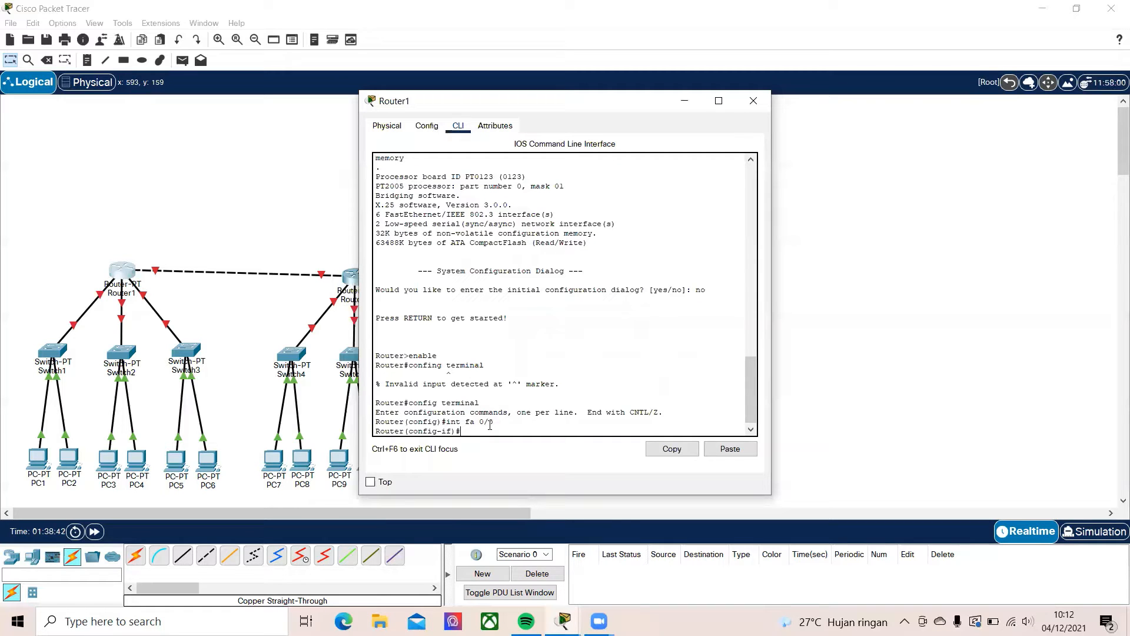
Create a DHCP pool named lab1 on Router1 with the command ip dhcp pool lab1
{"action": "type", "text": "ip dhcp pool"}
{"action": "type", "text": "lab1"}
{"action": "key", "text": "Return"}
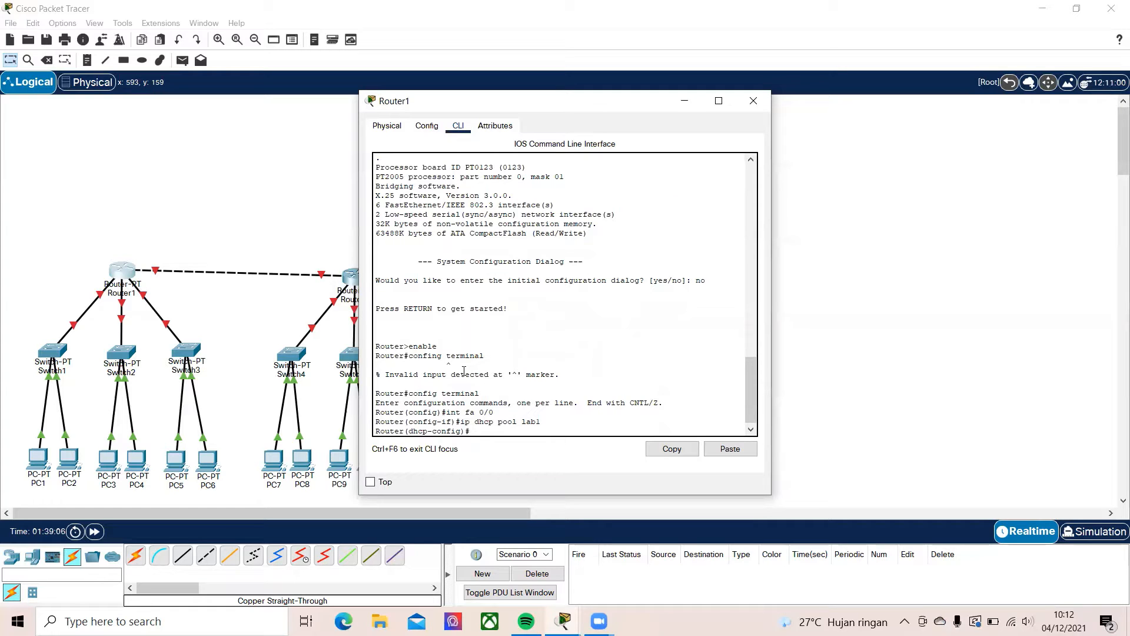
Assign the lab1 DHCP pool its address range with the command network 192.168.55.0 255.255.255.0
{"action": "type", "text": "twork 192.168.55.0"}
{"action": "type", "text": "255.255.255."}
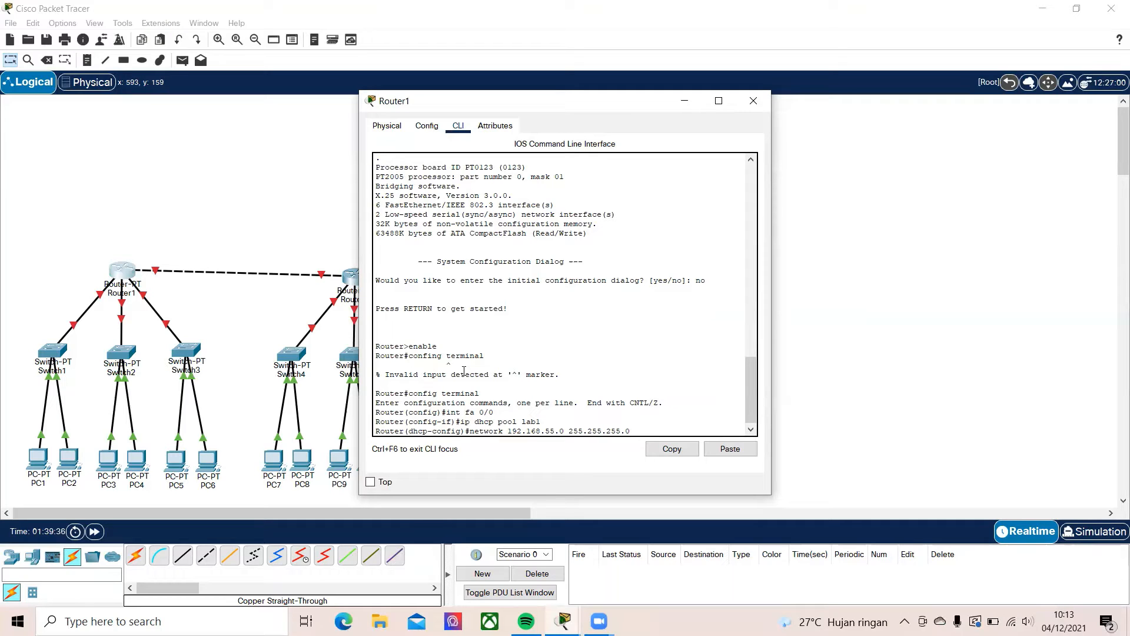
{"action": "type", "text": "0"}
{"action": "key", "text": "Return"}
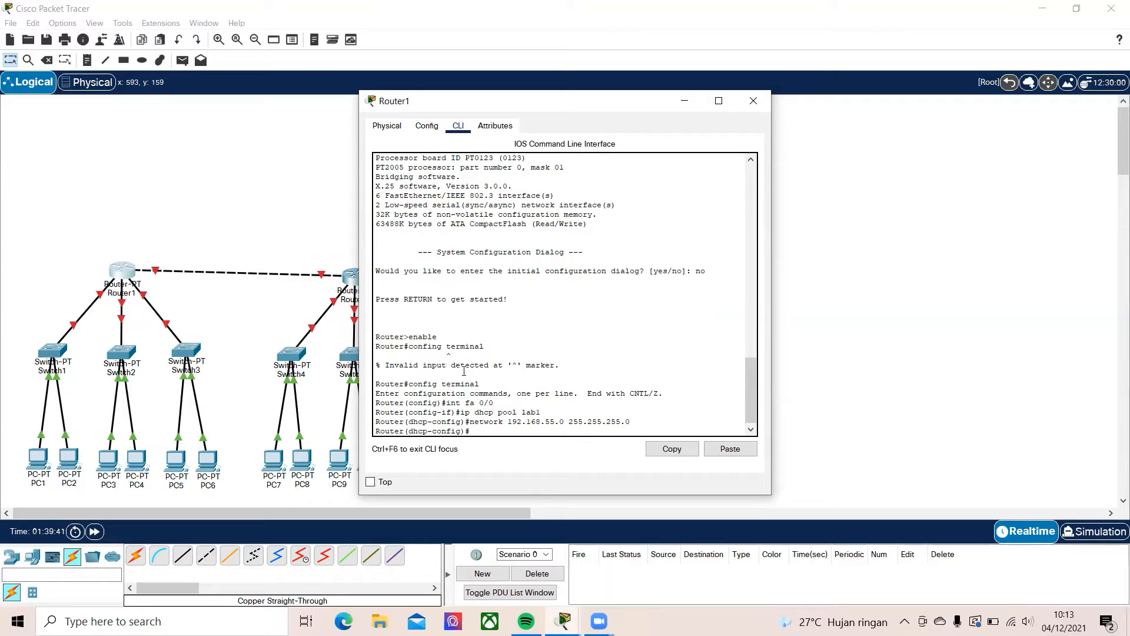
Set the lab1 pool's gateway with the command default-router 192.168.55.1
{"action": "type", "text": "defaiult-router 192.168.55.1"}
{"action": "key", "text": "Return"}
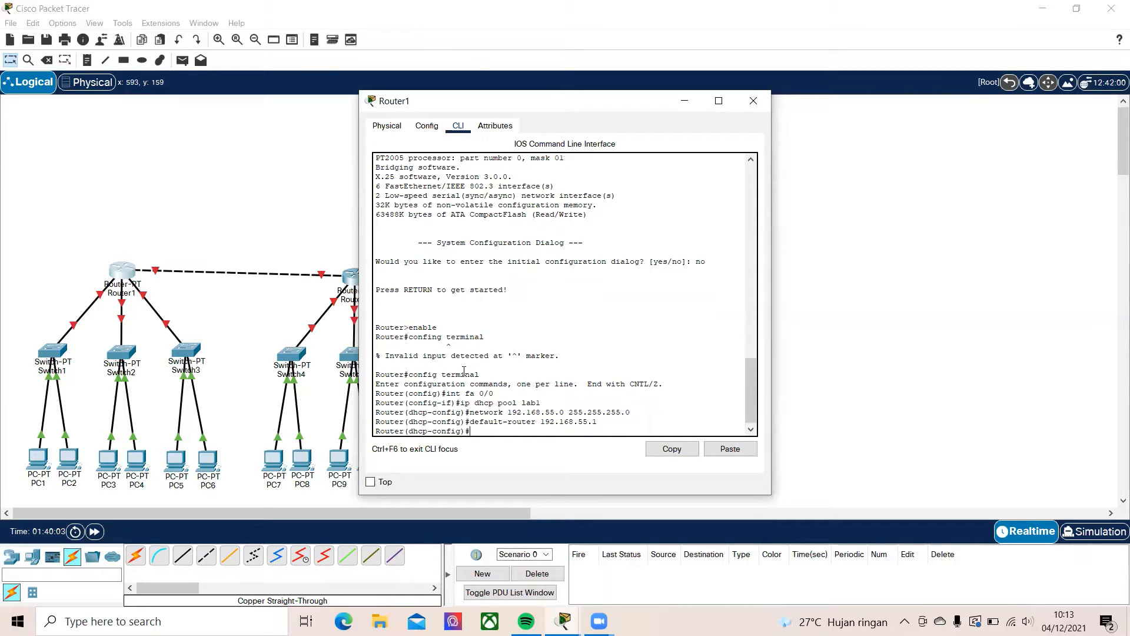
Set the lab1 pool's DNS server with the command dns-server 8.8.8.8
{"action": "type", "text": "dns-server 8.8.8.8"}
{"action": "key", "text": "Return"}
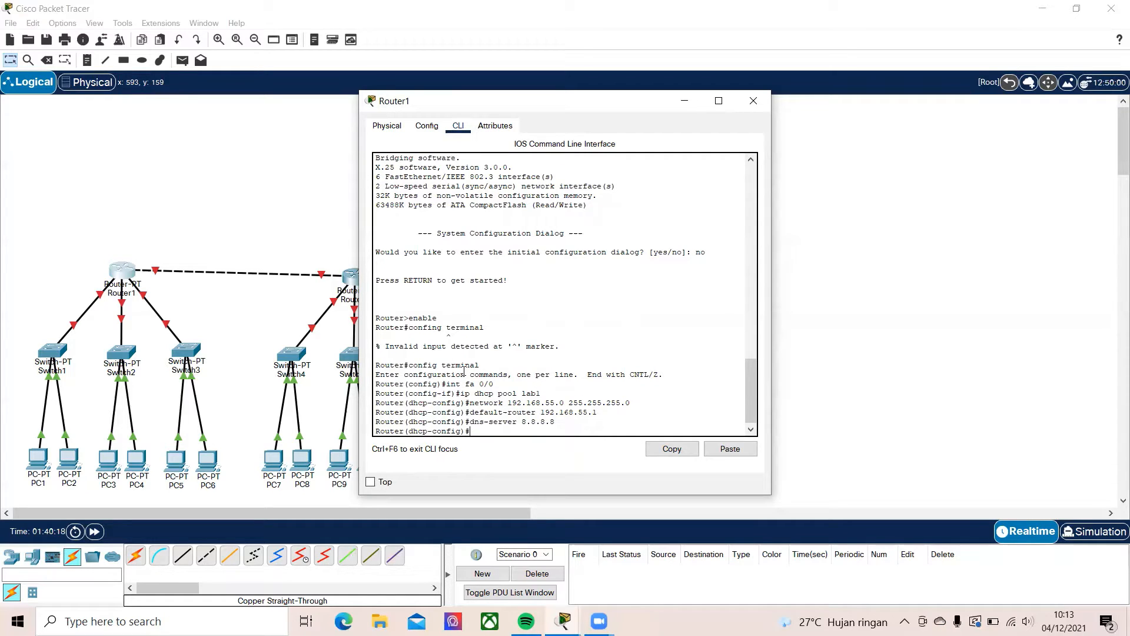
Exit the DHCP pool and global configuration modes and save Router1's configuration with write
{"action": "type", "text": "exit"}
{"action": "key", "text": "Return"}
{"action": "type", "text": "ex"}
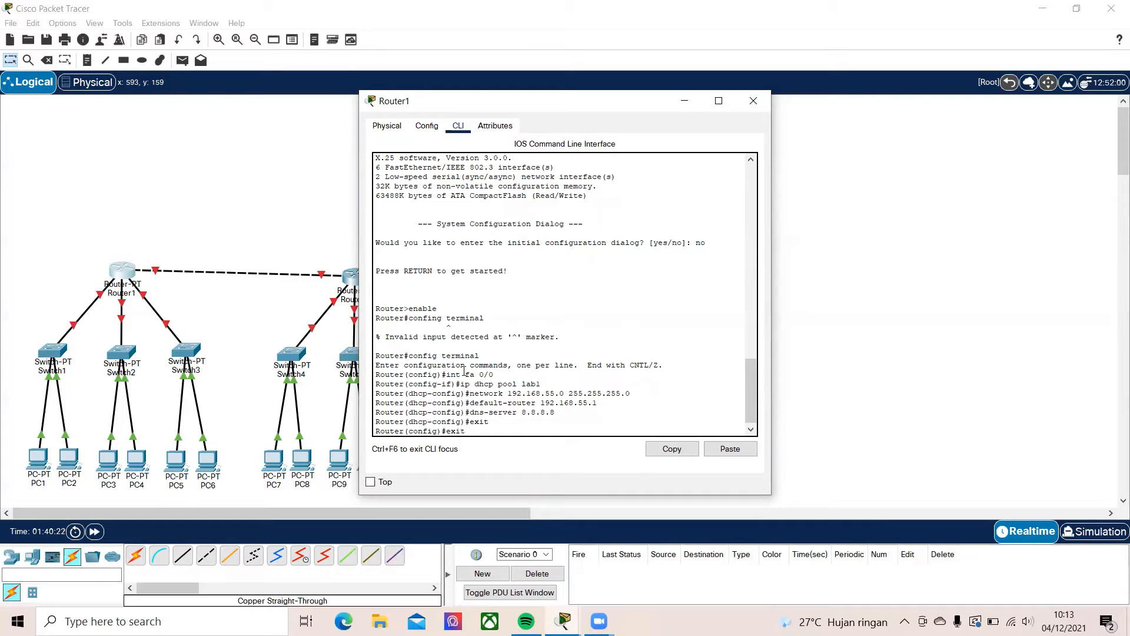
{"action": "key", "text": "Return"}
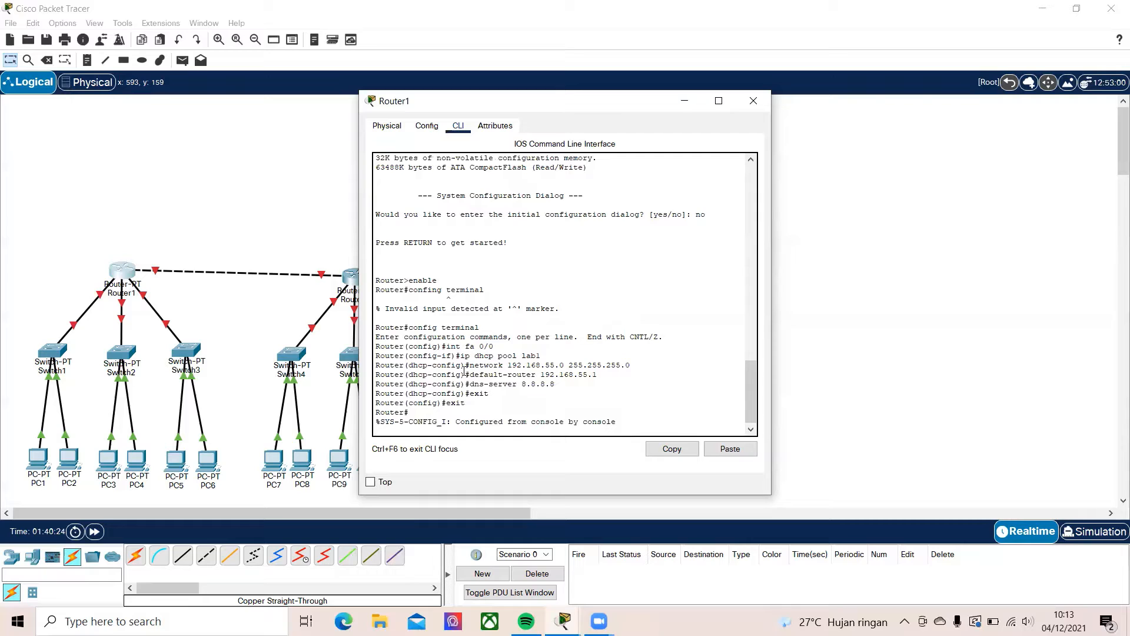
{"action": "key", "text": "Return"}
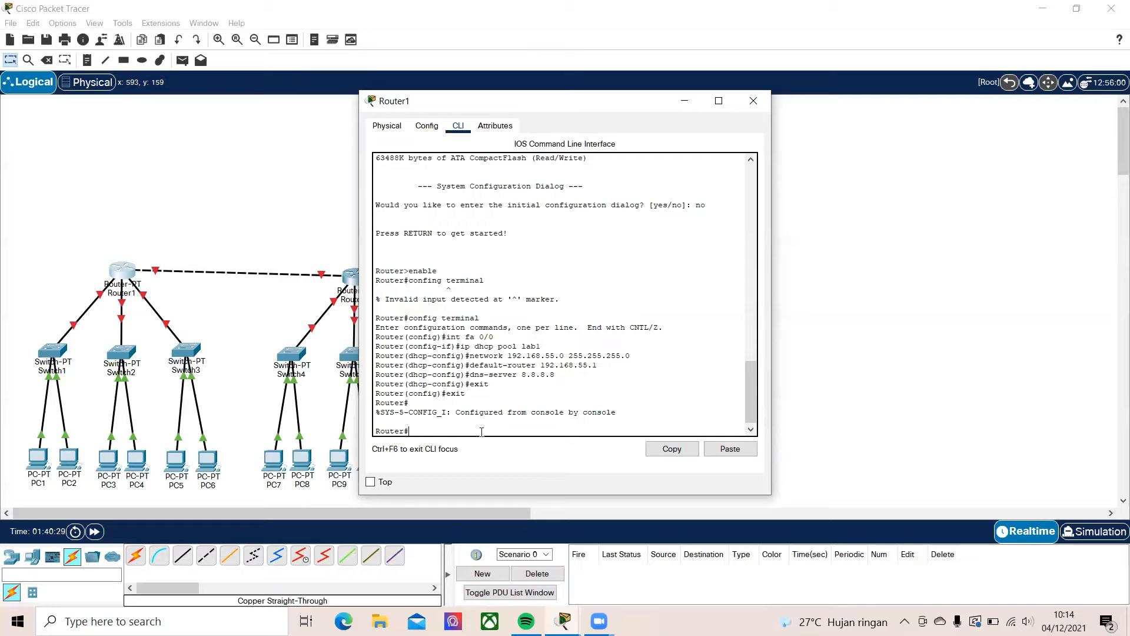
{"action": "type", "text": "write"}
{"action": "key", "text": "Return"}
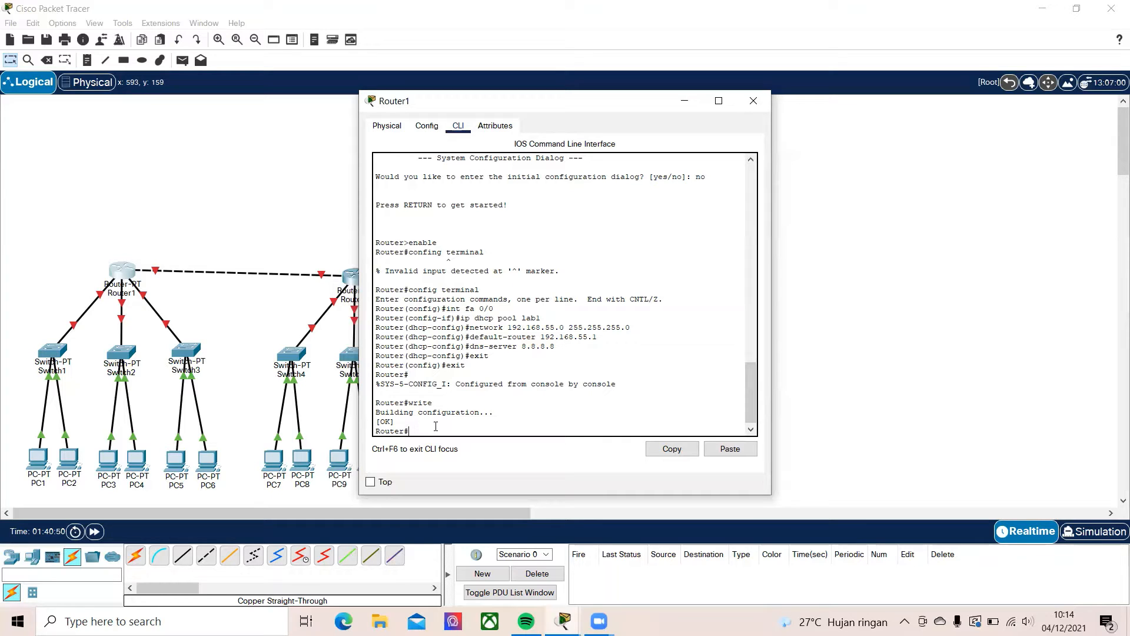
Give Router1's FastEthernet0/0 interface IPv4 address 192.168.55.1 with subnet mask 255.255.255.0 and switch its port on
{"action": "left_click", "coordinate": [436, 126]}
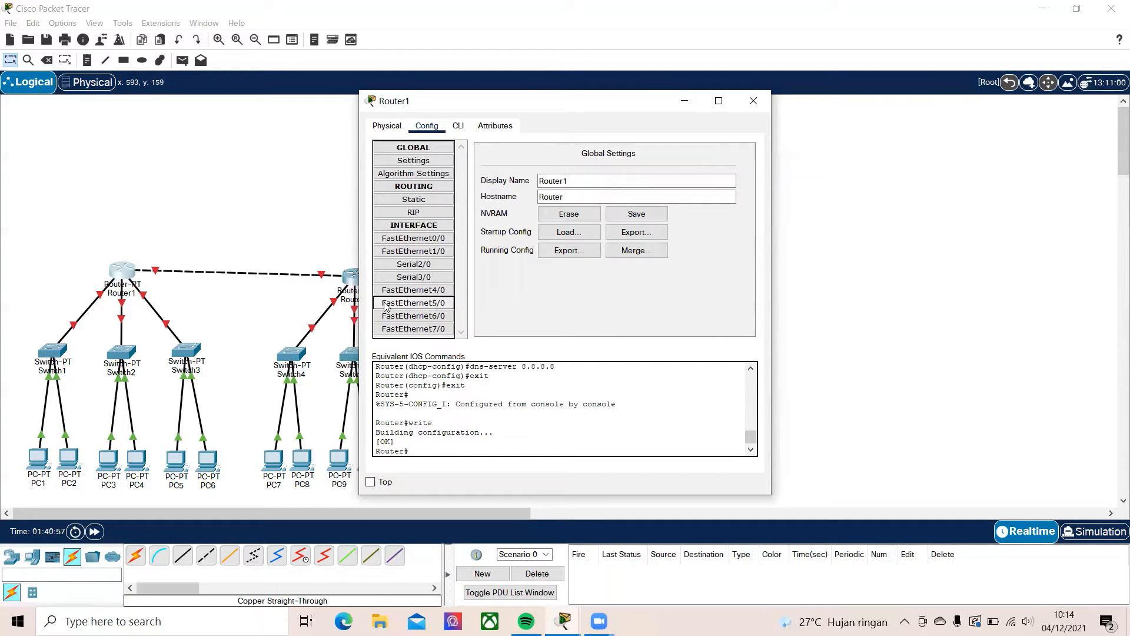
{"action": "left_click", "coordinate": [406, 243]}
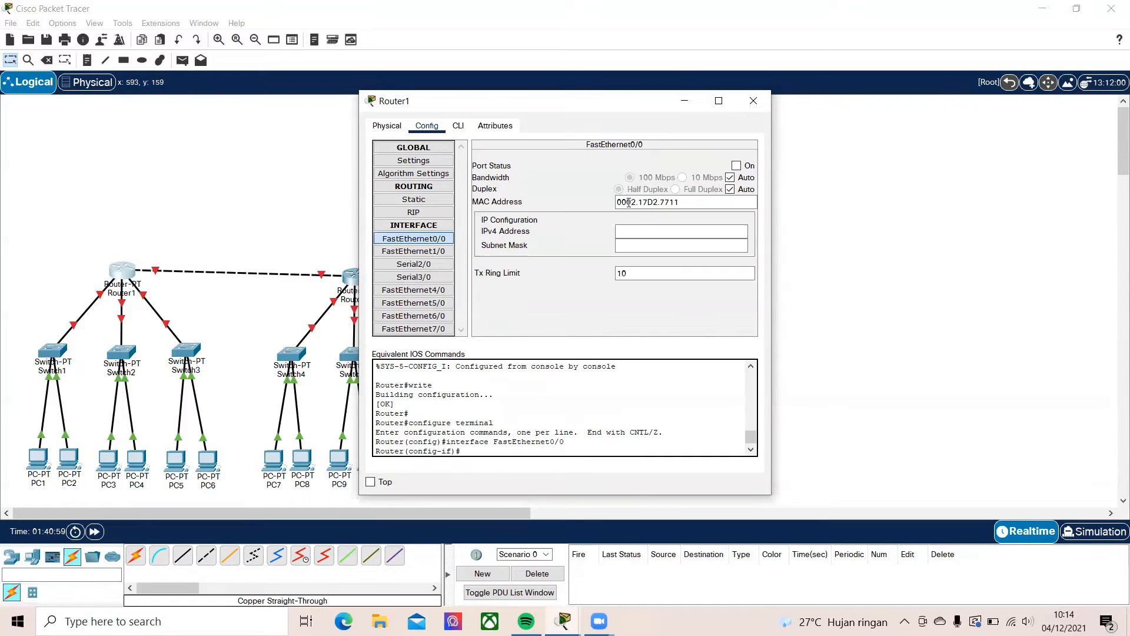
{"action": "left_click", "coordinate": [637, 230]}
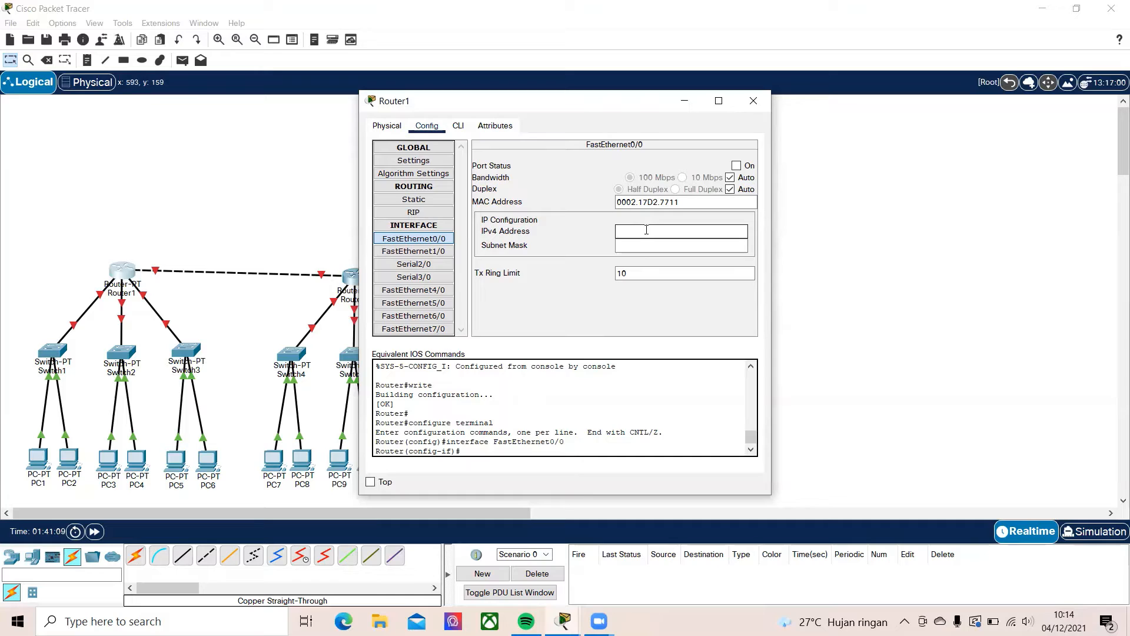
{"action": "type", "text": "192.168.55.1"}
{"action": "left_click", "coordinate": [665, 247]}
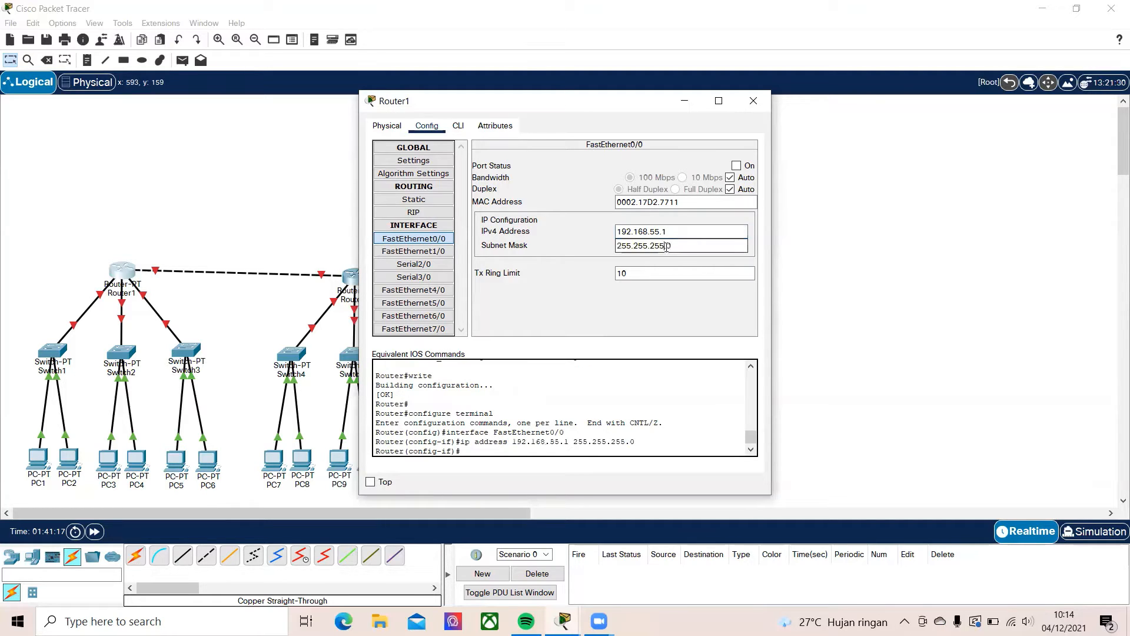
{"action": "left_click", "coordinate": [738, 168]}
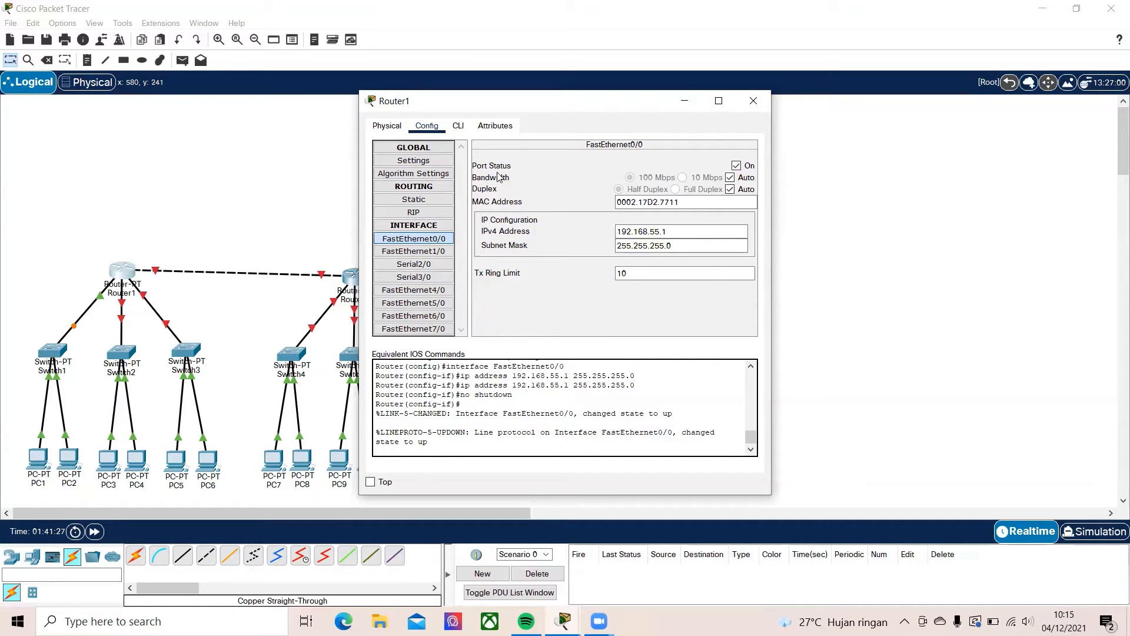
Return to Router1's command line and leave interface configuration for privileged mode
{"action": "left_click", "coordinate": [458, 127]}
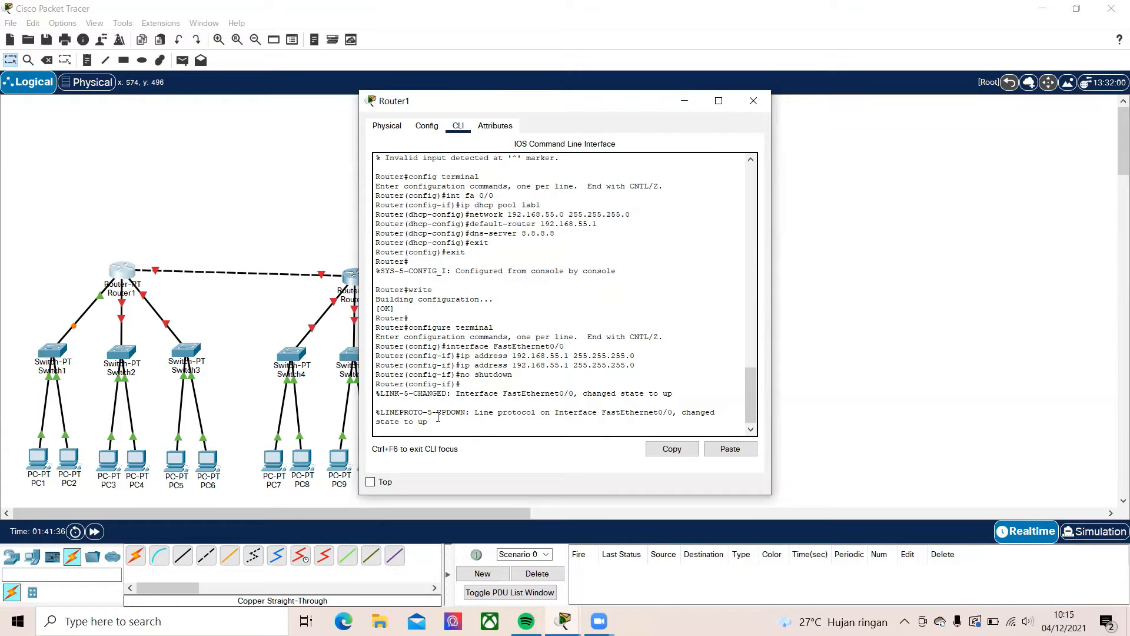
{"action": "key", "text": "ctrl+z"}
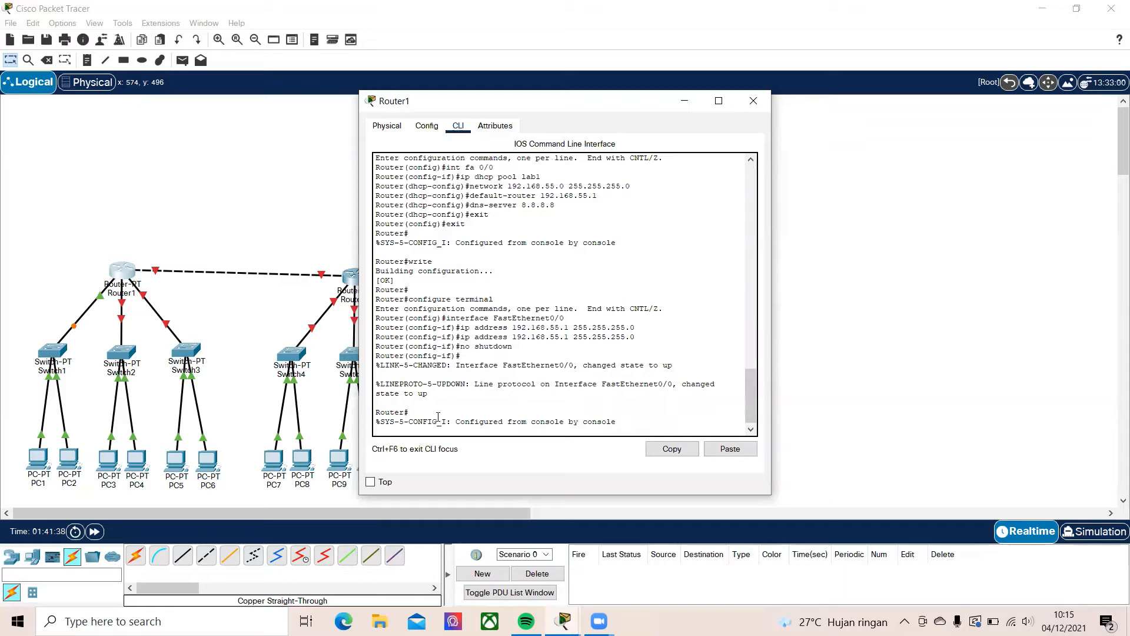
{"action": "key", "text": "Return"}
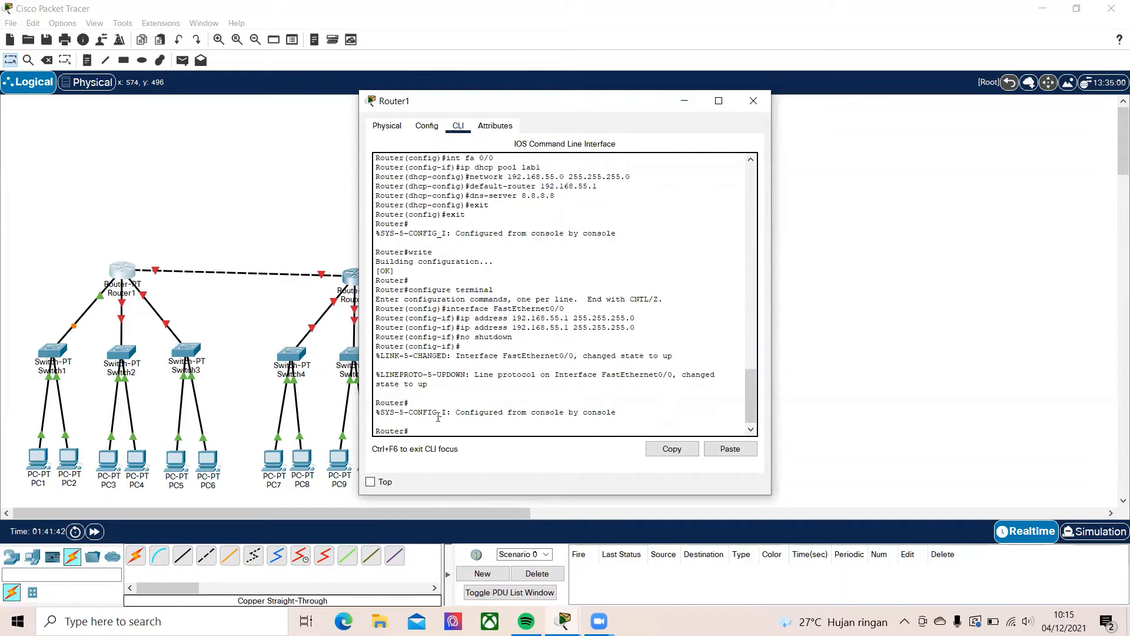
{"action": "type", "text": "int fa 1/0"}
{"action": "key", "text": "BackSpace"}
{"action": "key", "text": "BackSpace"}
{"action": "key", "text": "BackSpace"}
{"action": "key", "text": "BackSpace"}
{"action": "key", "text": "BackSpace"}
{"action": "key", "text": "BackSpace"}
{"action": "key", "text": "BackSpace"}
{"action": "key", "text": "BackSpace"}
{"action": "key", "text": "BackSpace"}
Enter Router1's global configuration with config terminal and select the FastEthernet1/0 interface with int fa 1/0
{"action": "type", "text": "config termina;"}
{"action": "key", "text": "Return"}
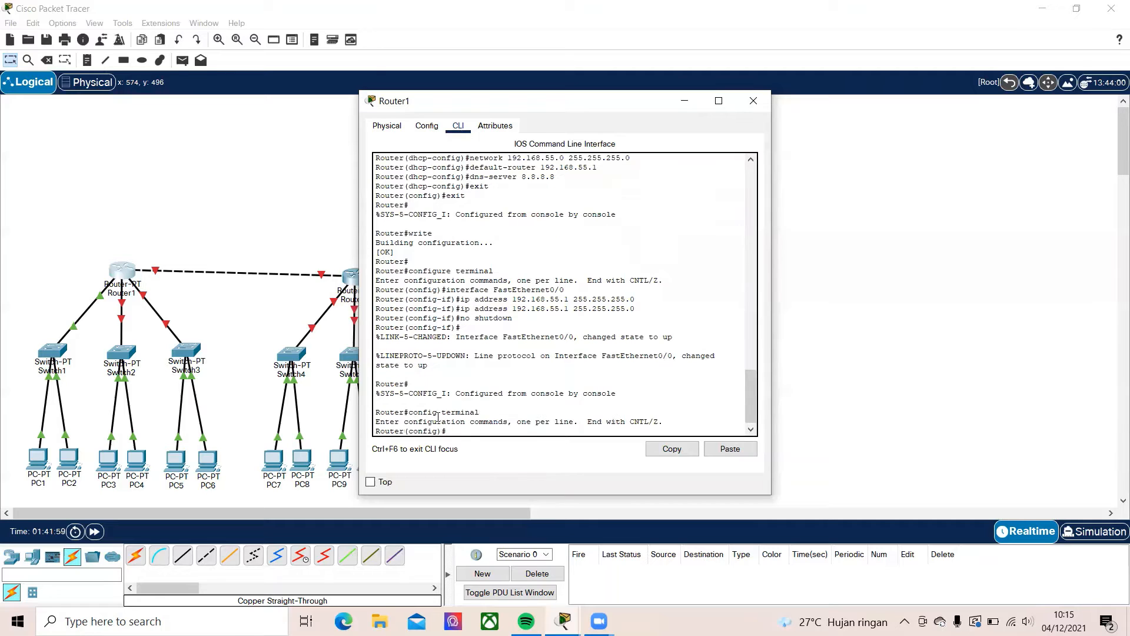
{"action": "type", "text": "int fa 1/0"}
{"action": "key", "text": "Return"}
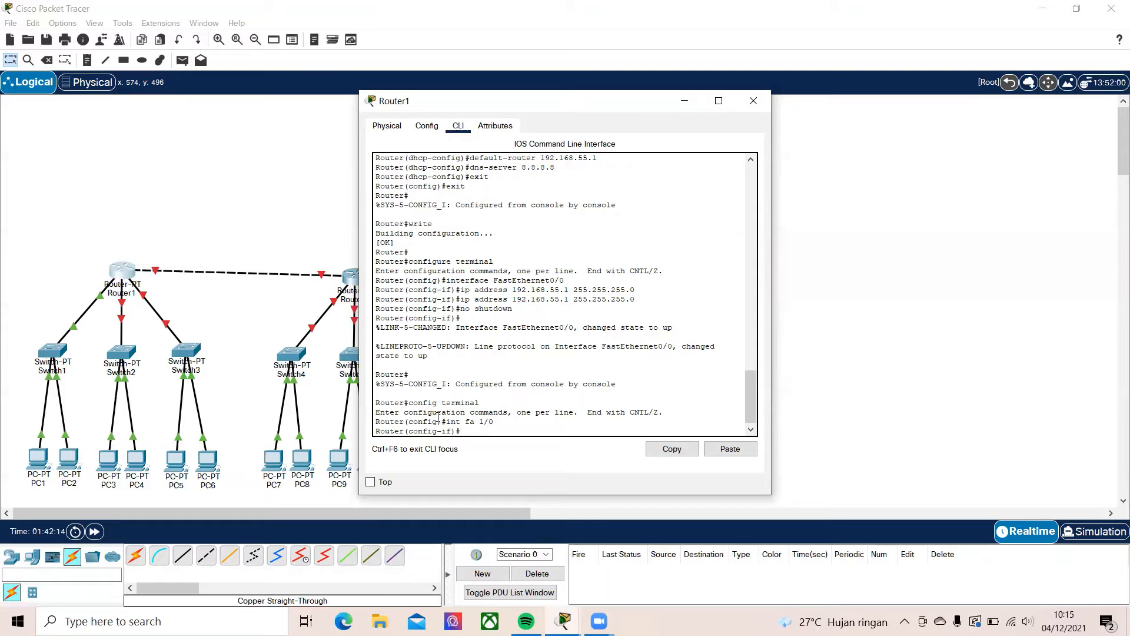
Try to enter network 192.168.56.0 255.255.255.0 in the FastEthernet1/0 interface configuration mode
{"action": "type", "text": "network 192.168.56.0"}
{"action": "type", "text": "255.255."}
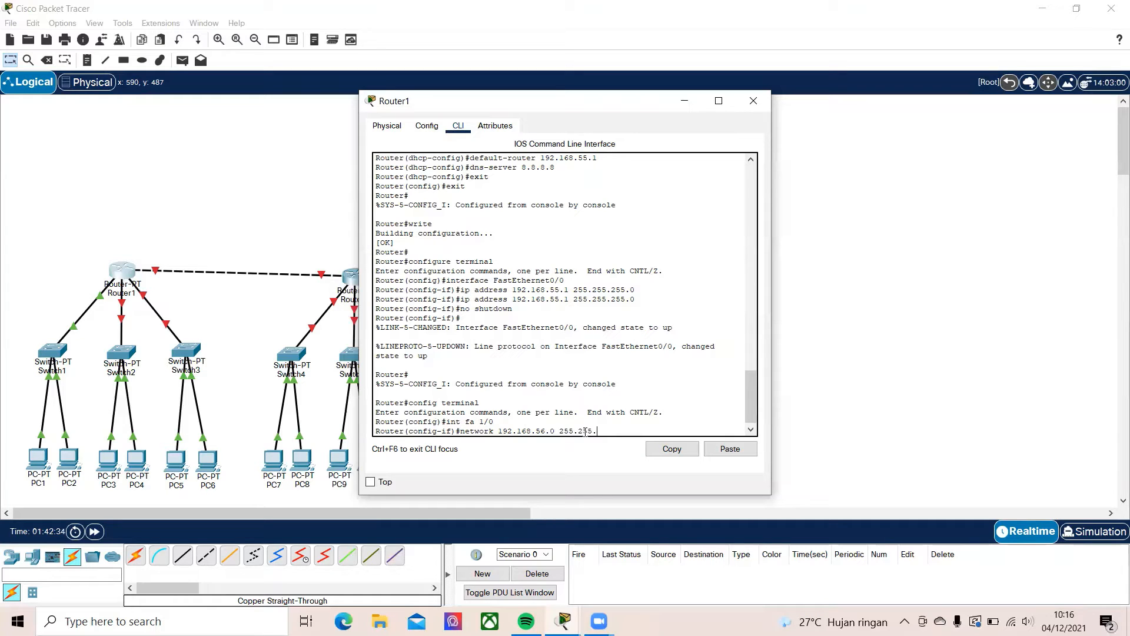
{"action": "type", "text": "255.0"}
{"action": "key", "text": "Return"}
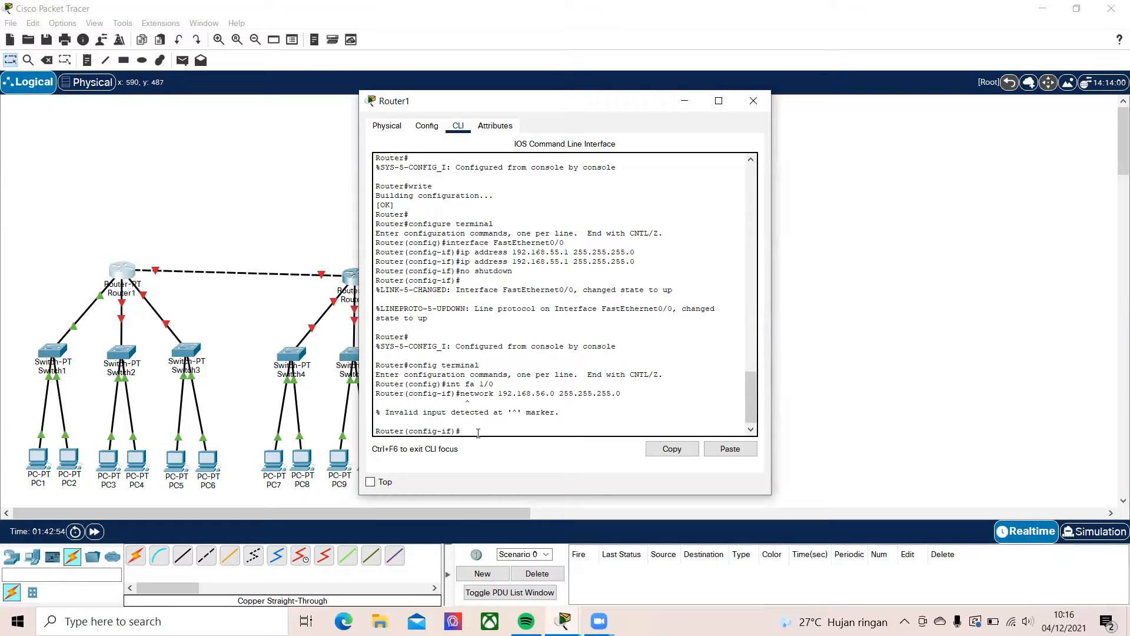
Retry the command network 192.168.56.0 255.255.255.0 for Router1's FastEthernet1/0 interface
{"action": "type", "text": "network 192.56"}
{"action": "key", "text": "BackSpace"}
{"action": "type", "text": "168.56.0 255.255"}
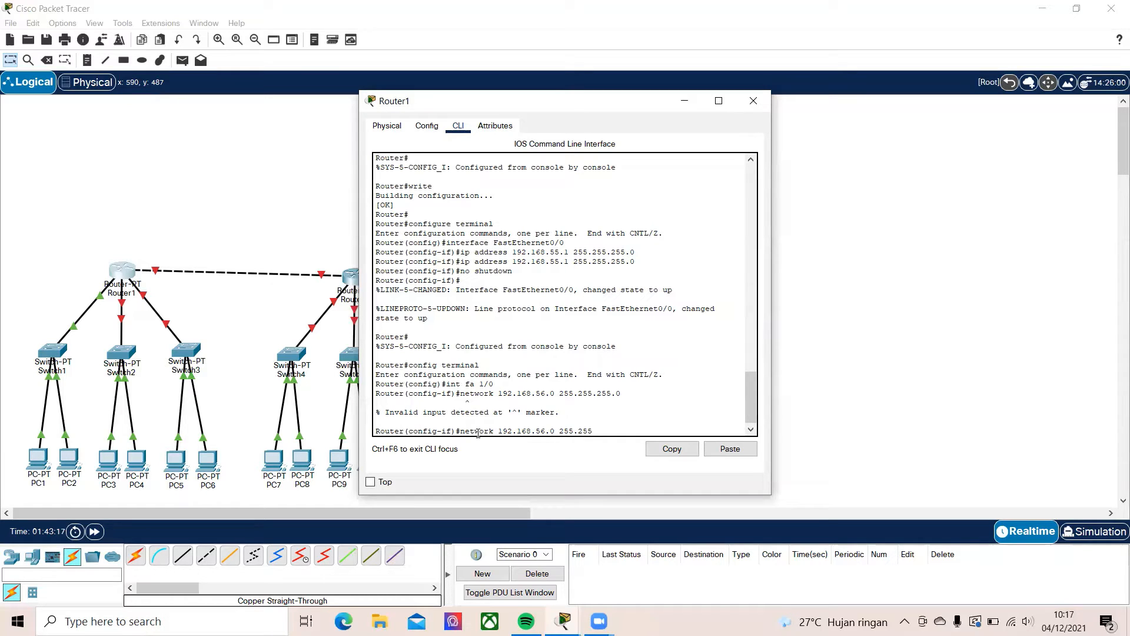
{"action": "type", "text": ".255.0"}
{"action": "key", "text": "Return"}
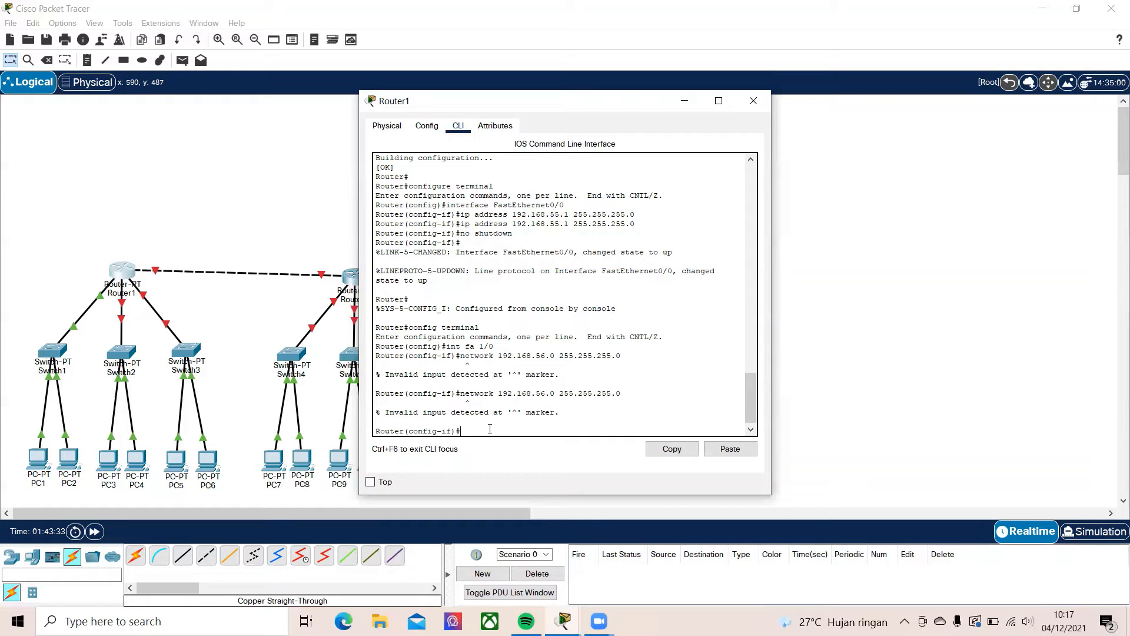
Create a second DHCP pool named lab2 on Router1 with the command ip dhcp pool lab2
{"action": "type", "text": "ip"}
{"action": "type", "text": "dhcp pool lab2"}
{"action": "key", "text": "Return"}
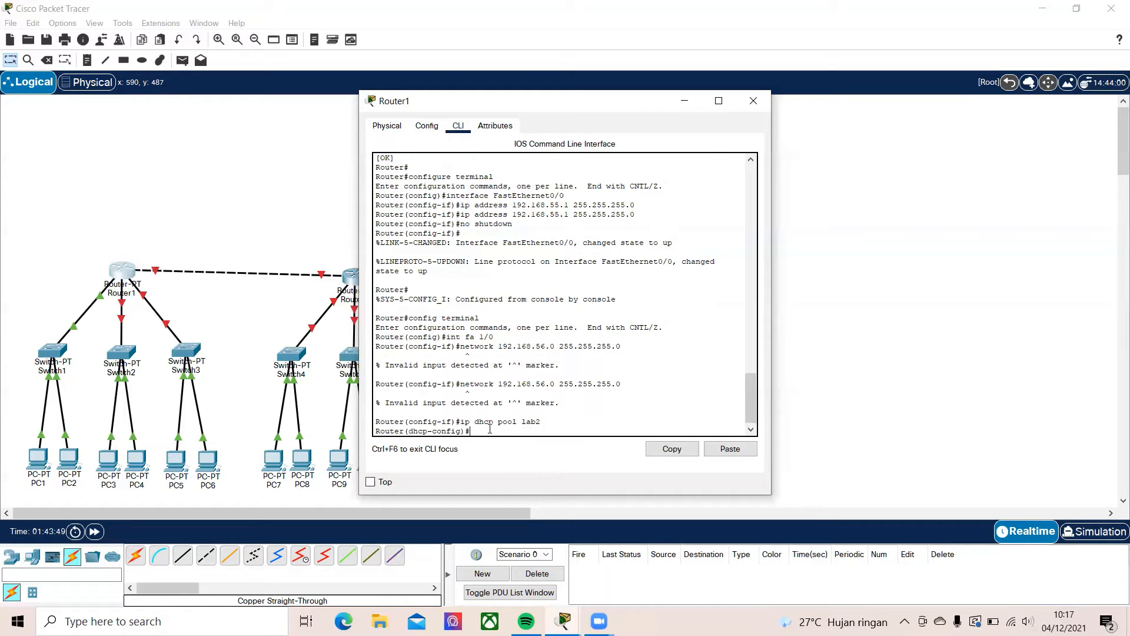
Assign the lab2 DHCP pool its address range with the command network 192.168.56.0 255.255.255.0
{"action": "type", "text": "network 192.168.56.0 255.255.255"}
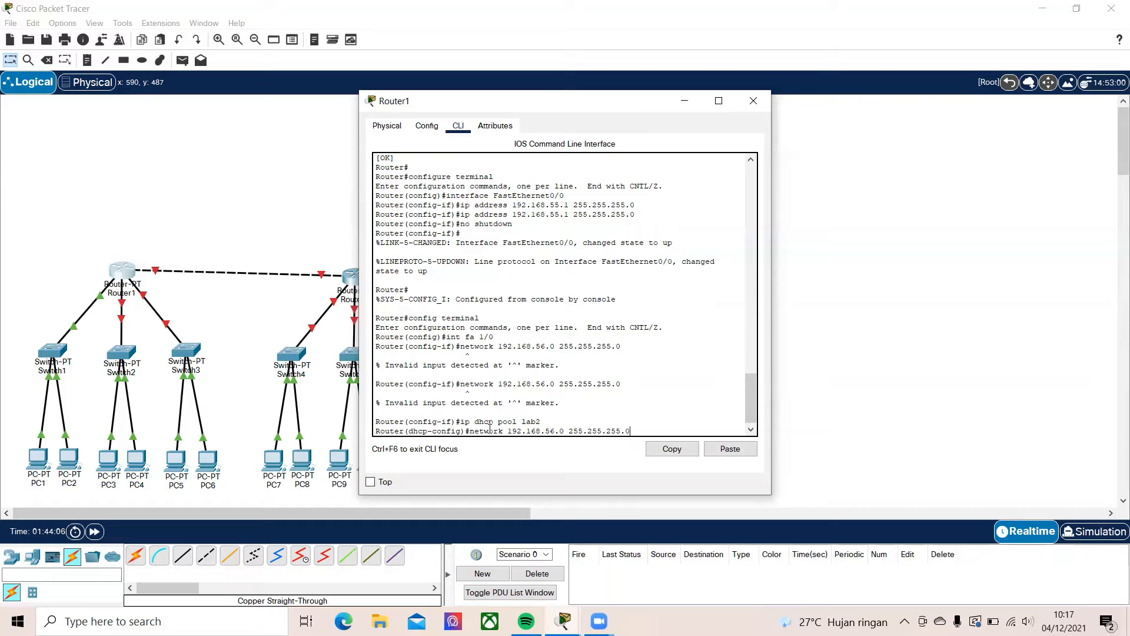
{"action": "type", "text": ".0"}
{"action": "key", "text": "Return"}
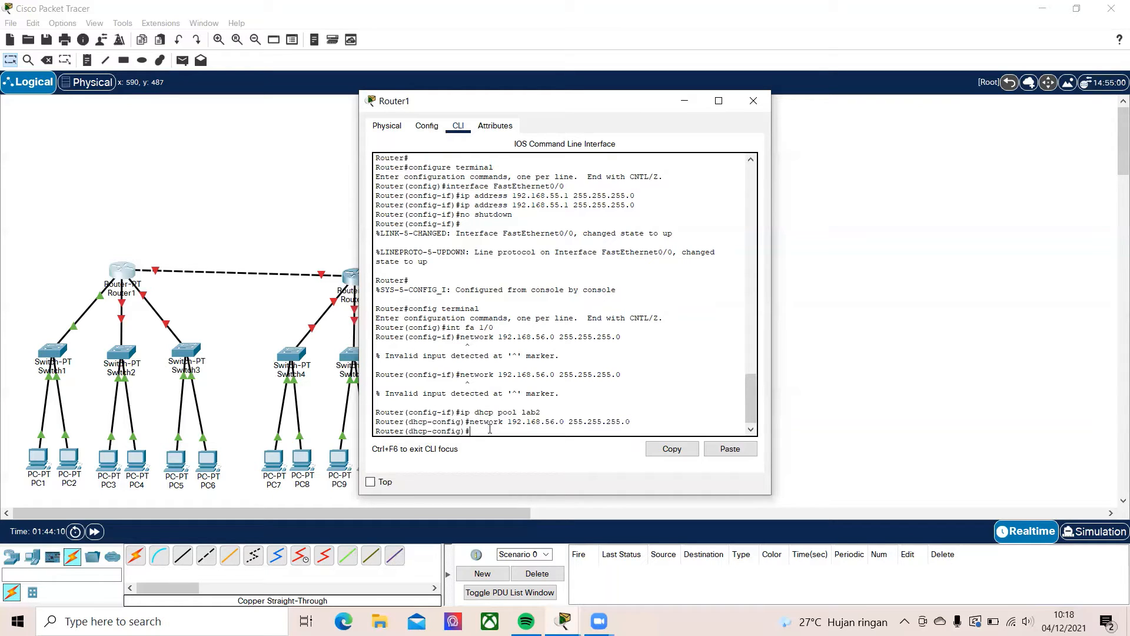
Set the lab2 pool's gateway with the command default-router 192.168.56.1
{"action": "type", "text": "defa"}
{"action": "type", "text": "ult-router"}
{"action": "type", "text": " 192"}
{"action": "type", "text": ".1"}
{"action": "type", "text": "68"}
{"action": "type", "text": ".56.2"}
{"action": "type", "text": "1"}
{"action": "key", "text": "Return"}
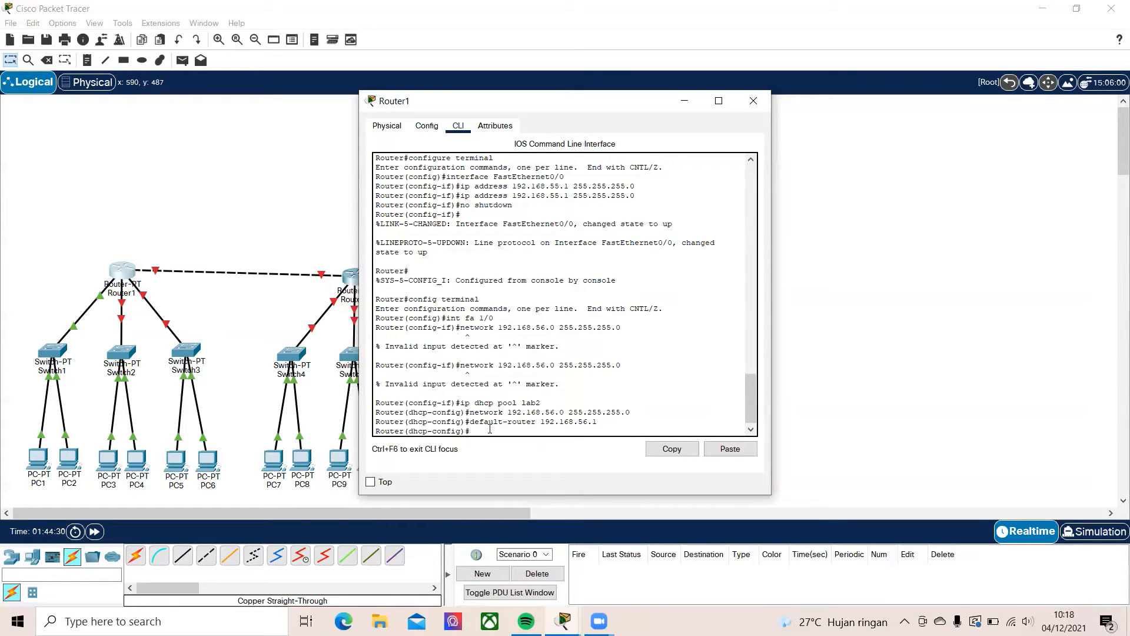
Set the lab2 pool's DNS server with the command dns-server 8.8.8.8
{"action": "type", "text": "dns-server 8.8.8.8."}
{"action": "key", "text": "Return"}
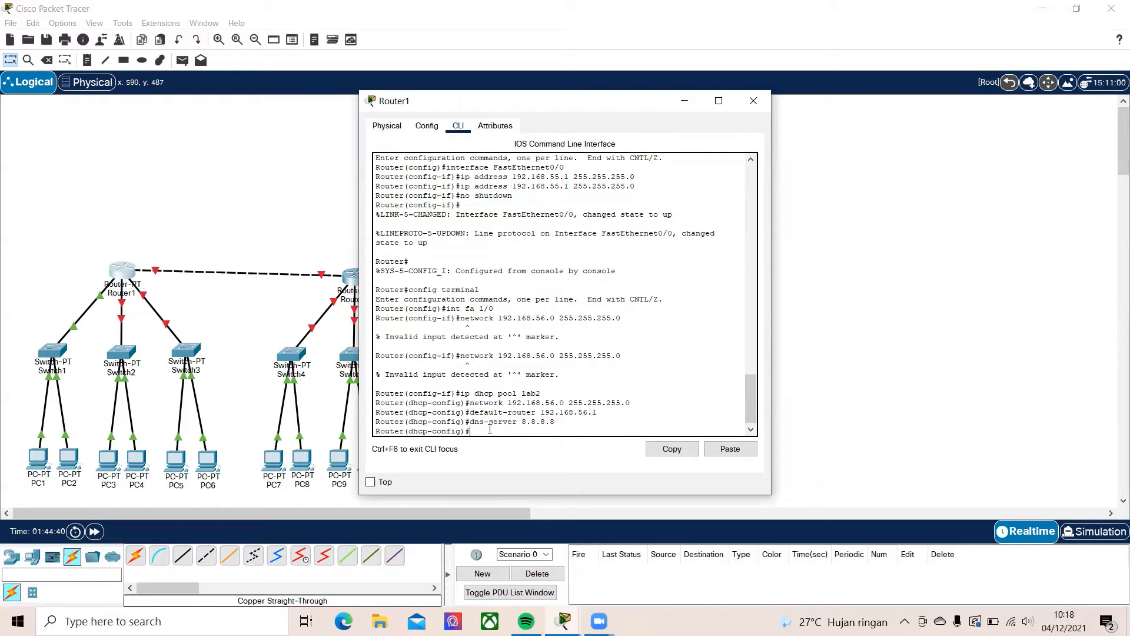
Exit the lab2 pool and global configuration modes and write Router1's configuration to memory
{"action": "type", "text": "exit"}
{"action": "key", "text": "Return"}
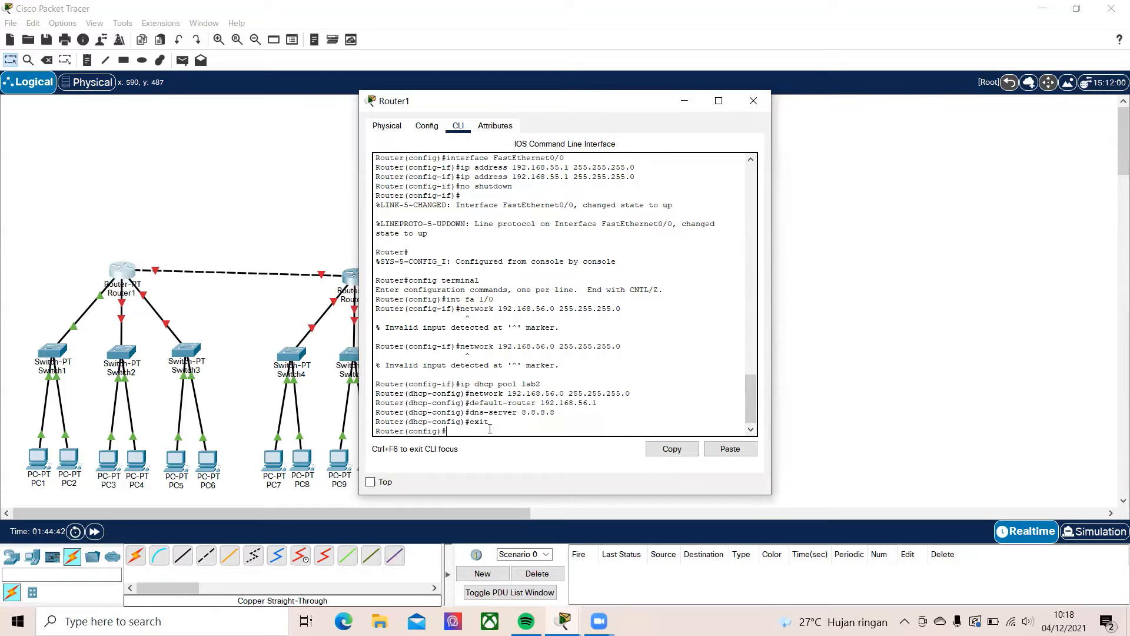
{"action": "type", "text": "exit"}
{"action": "key", "text": "Return"}
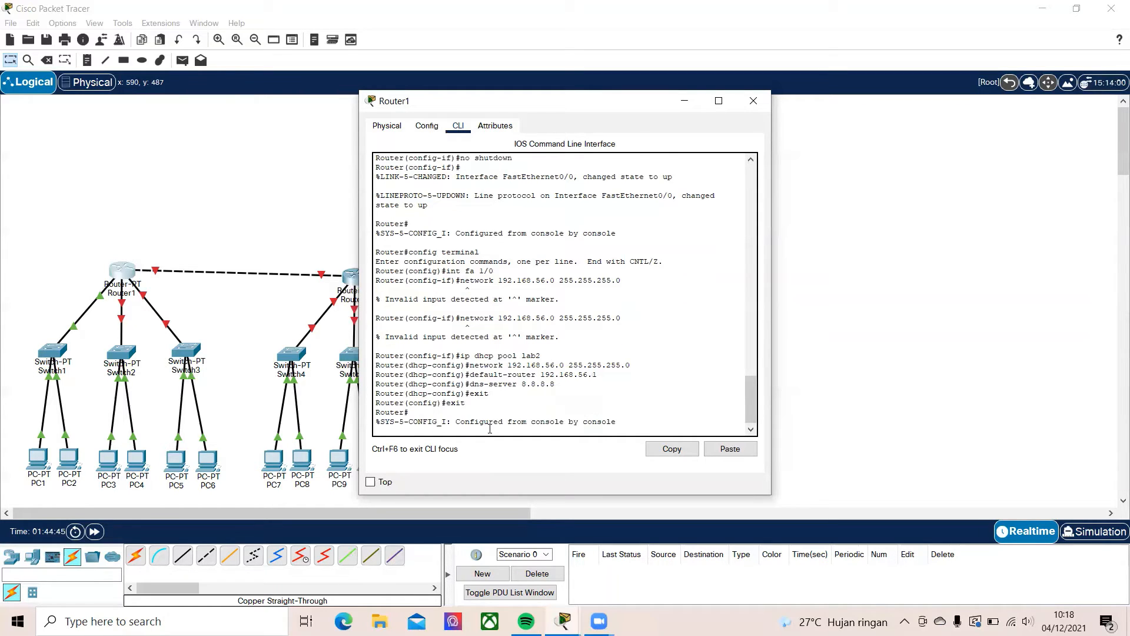
{"action": "key", "text": "Return"}
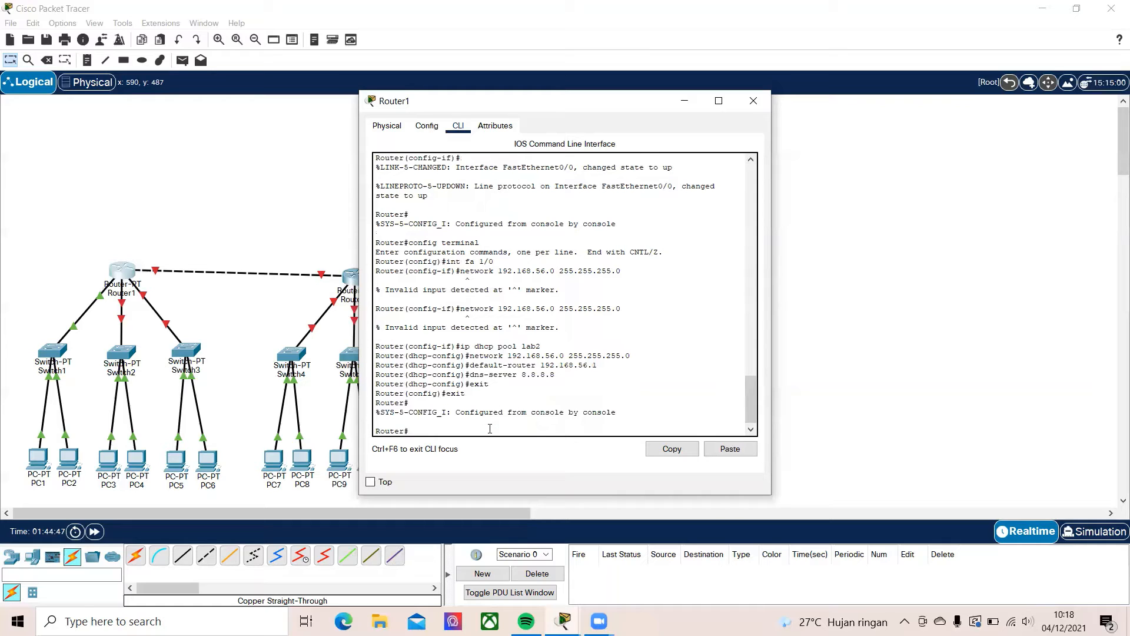
{"action": "type", "text": "write"}
{"action": "key", "text": "Return"}
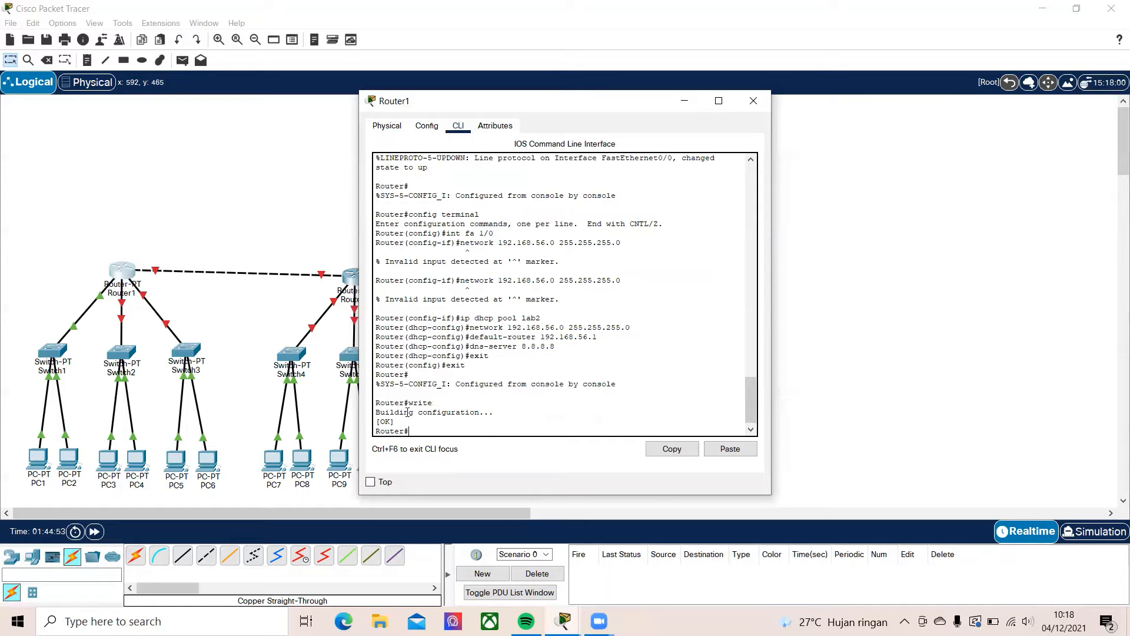
Assign Router1's FastEthernet1/0 interface the address 192.168.56.1 with mask 255.255.255.0, turn its port on, and return to the router's command line
{"action": "left_click", "coordinate": [422, 125]}
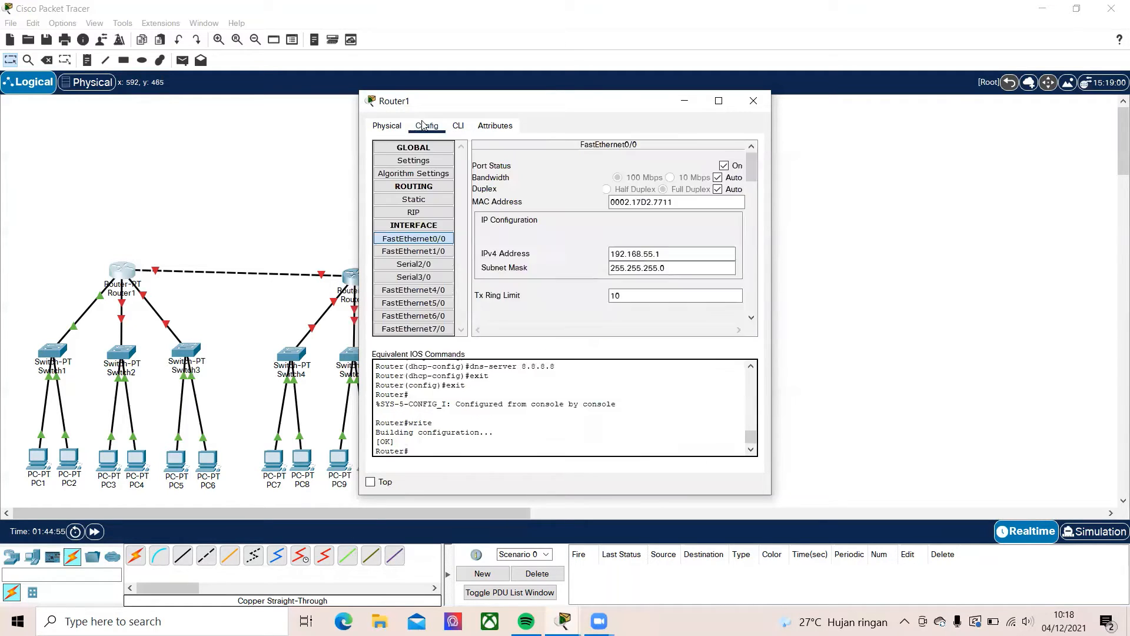
{"action": "left_click", "coordinate": [435, 254]}
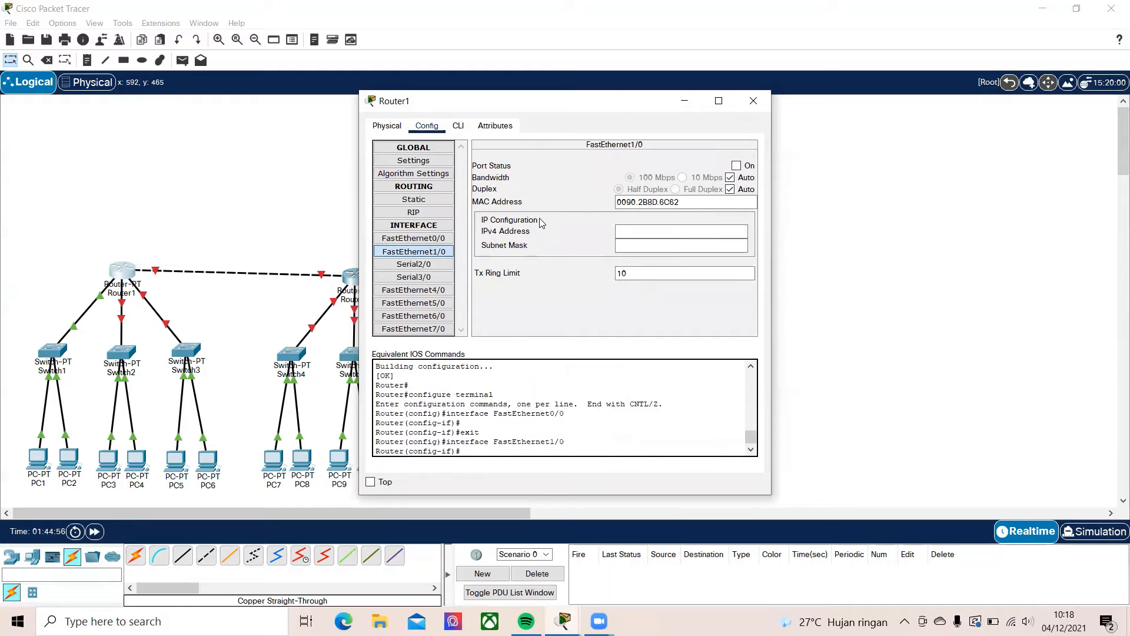
{"action": "left_click", "coordinate": [652, 231]}
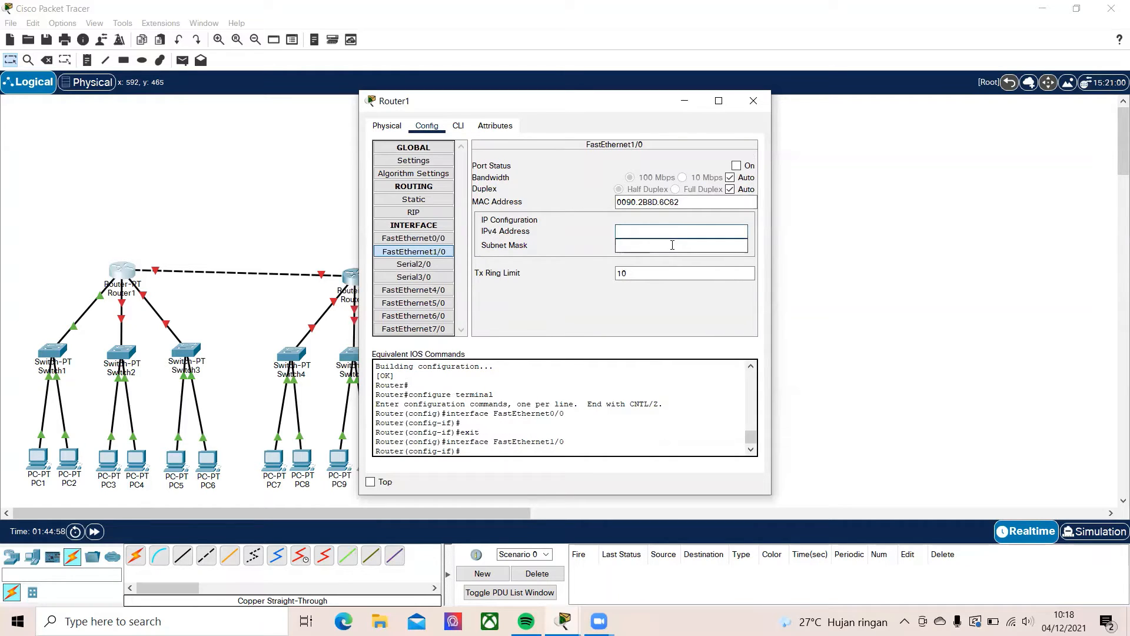
{"action": "type", "text": "192.168.56.1"}
{"action": "left_click", "coordinate": [673, 245]}
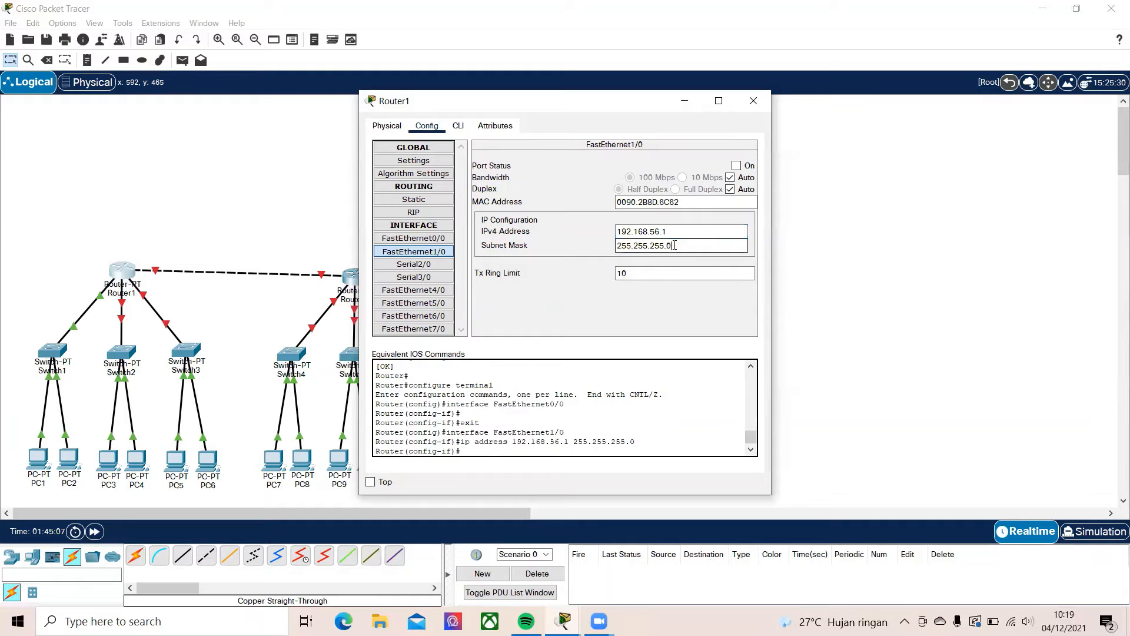
{"action": "left_click", "coordinate": [736, 166]}
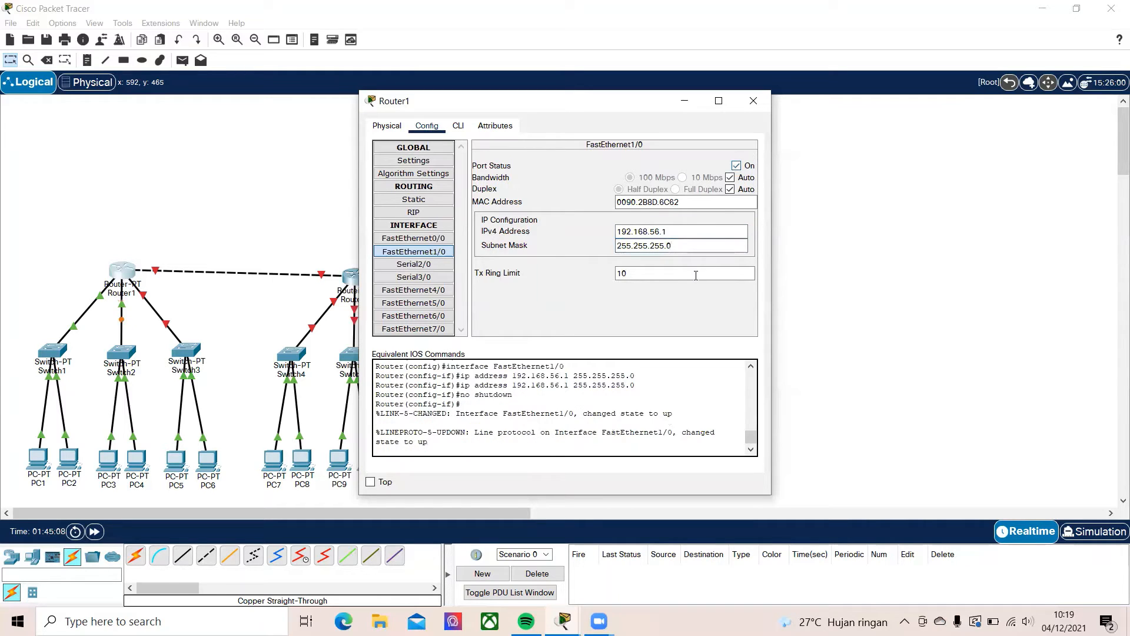
{"action": "left_click", "coordinate": [458, 126]}
{"action": "left_click", "coordinate": [482, 423]}
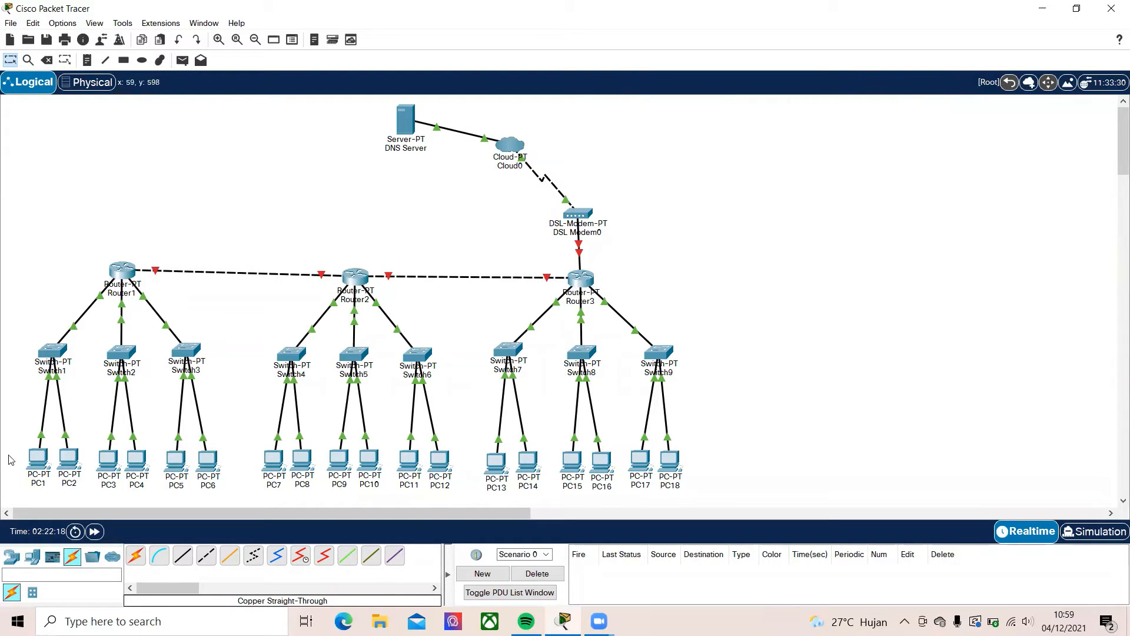
Switch PC1's IPv4 configuration from static to DHCP and close its device window
{"action": "left_click", "coordinate": [30, 464]}
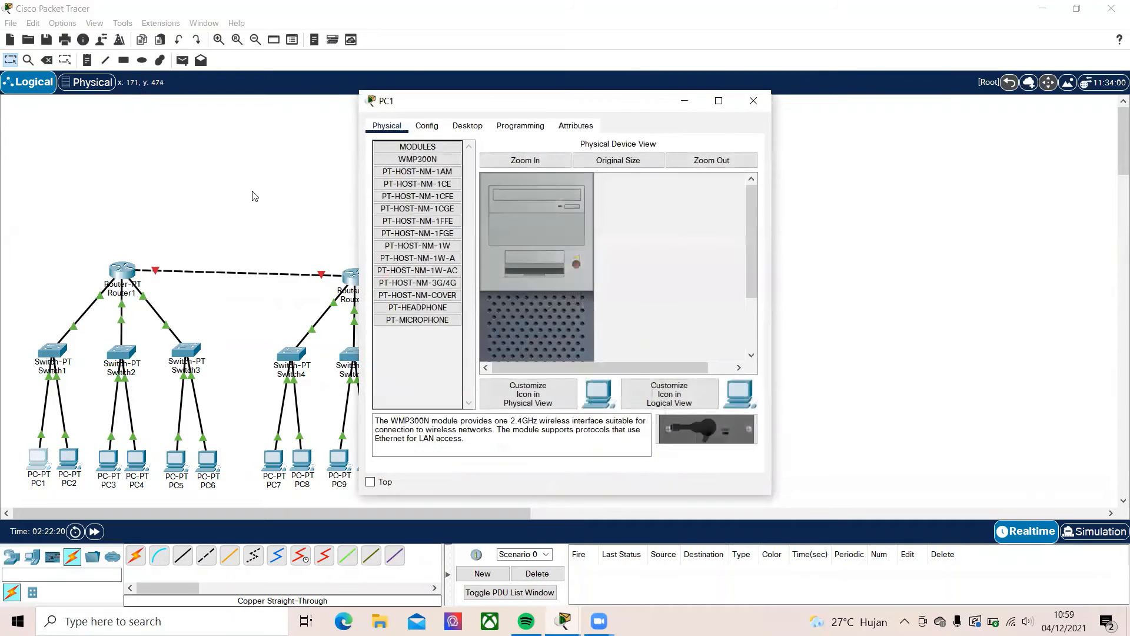
{"action": "left_click", "coordinate": [427, 126]}
{"action": "left_click", "coordinate": [458, 129]}
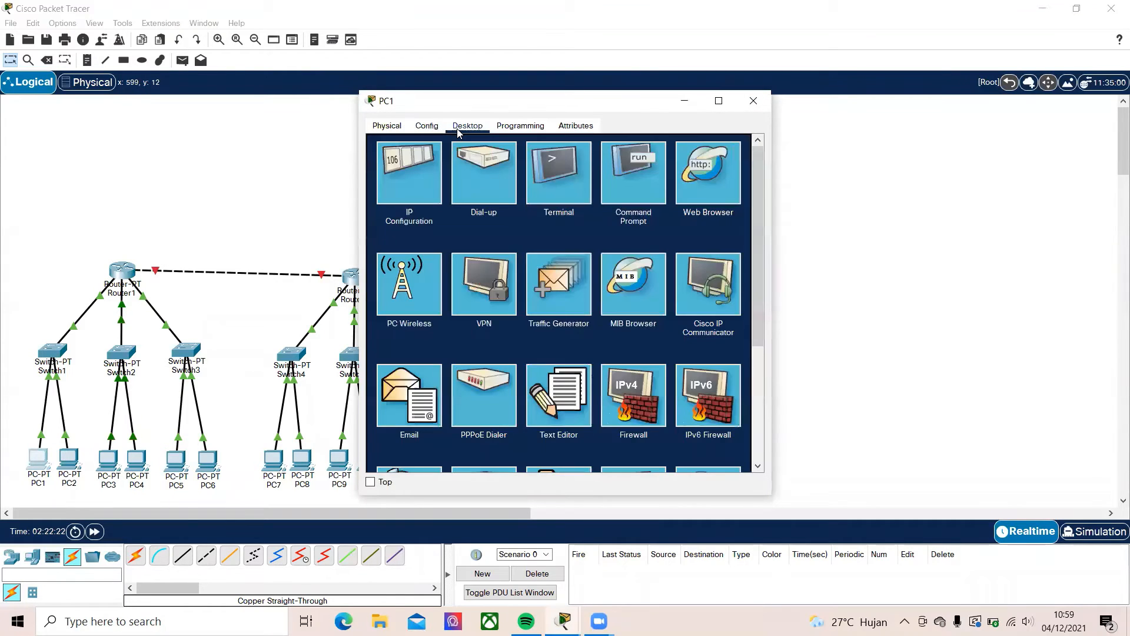
{"action": "left_click", "coordinate": [421, 181]}
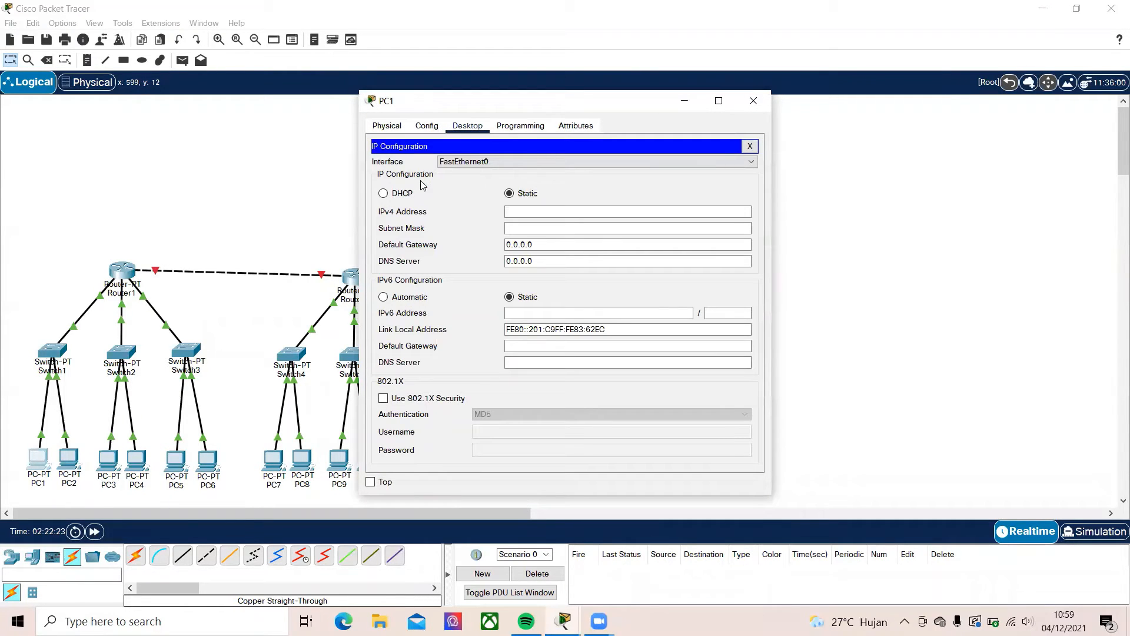
{"action": "left_click", "coordinate": [384, 194]}
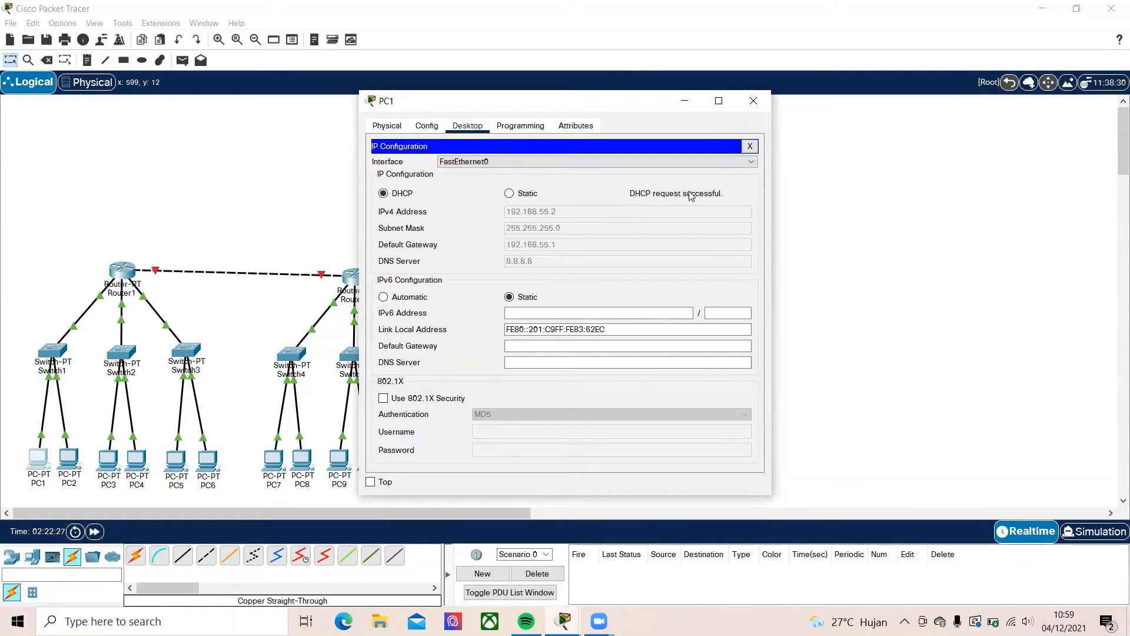
{"action": "left_click", "coordinate": [754, 101]}
Set PC2 to obtain its IPv4 address through DHCP and close its device window
{"action": "left_click", "coordinate": [69, 459]}
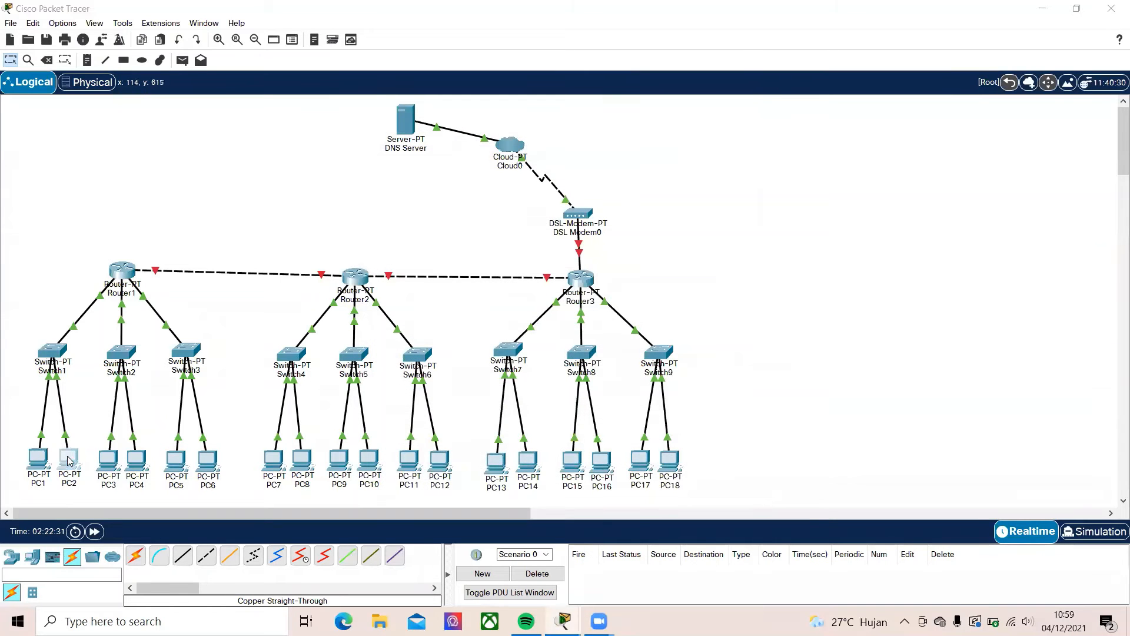
{"action": "left_click", "coordinate": [476, 126]}
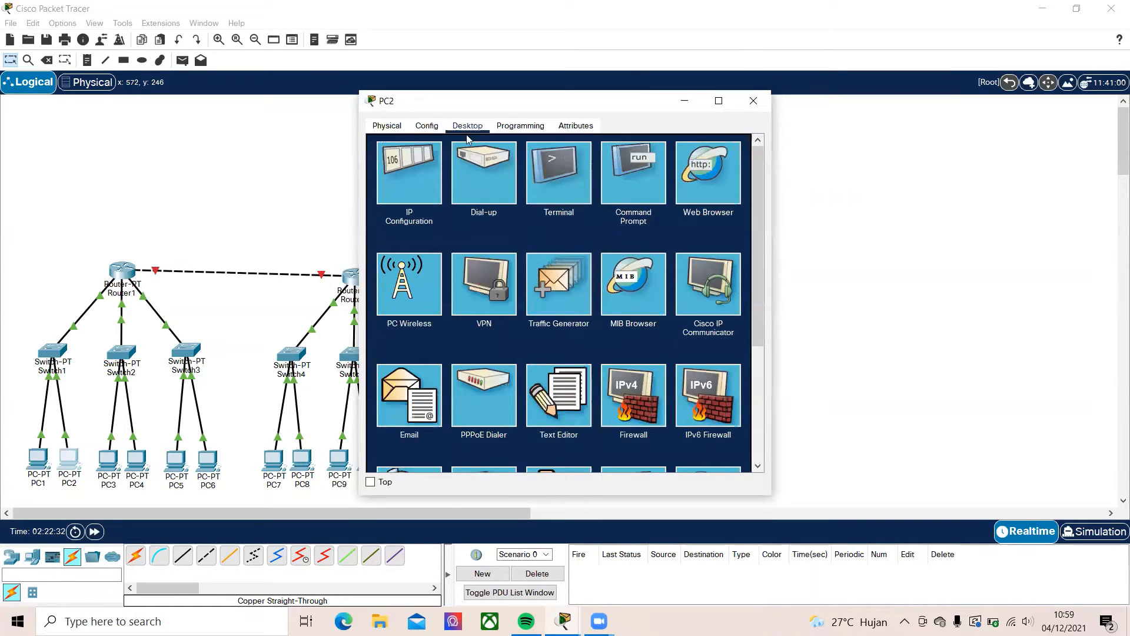
{"action": "left_click", "coordinate": [417, 191]}
{"action": "left_click", "coordinate": [384, 193]}
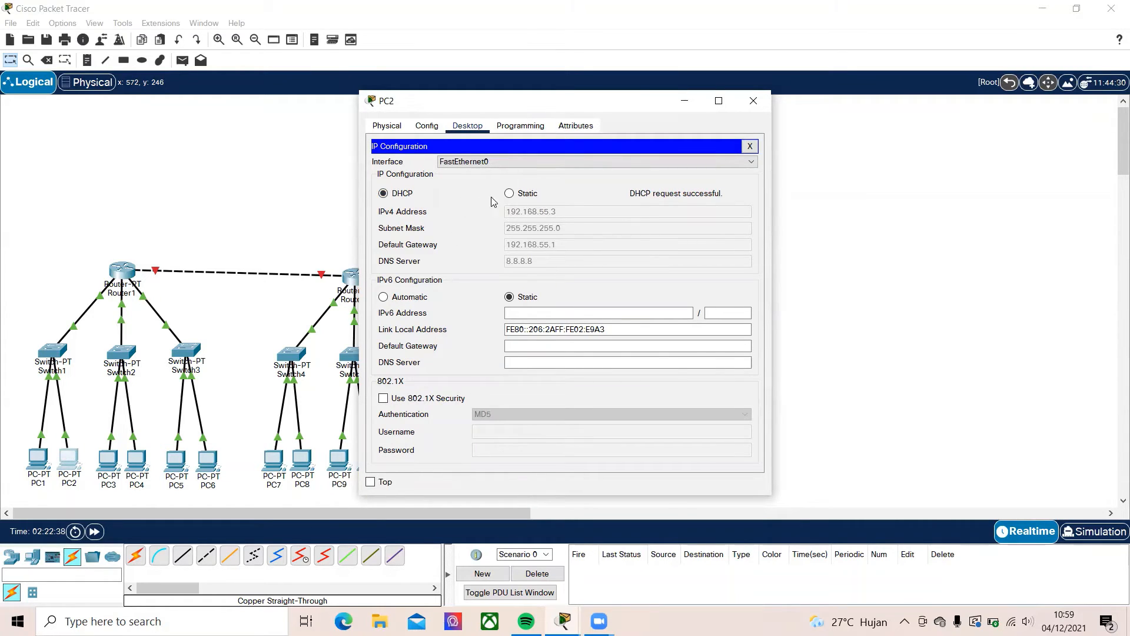
{"action": "left_click", "coordinate": [755, 99]}
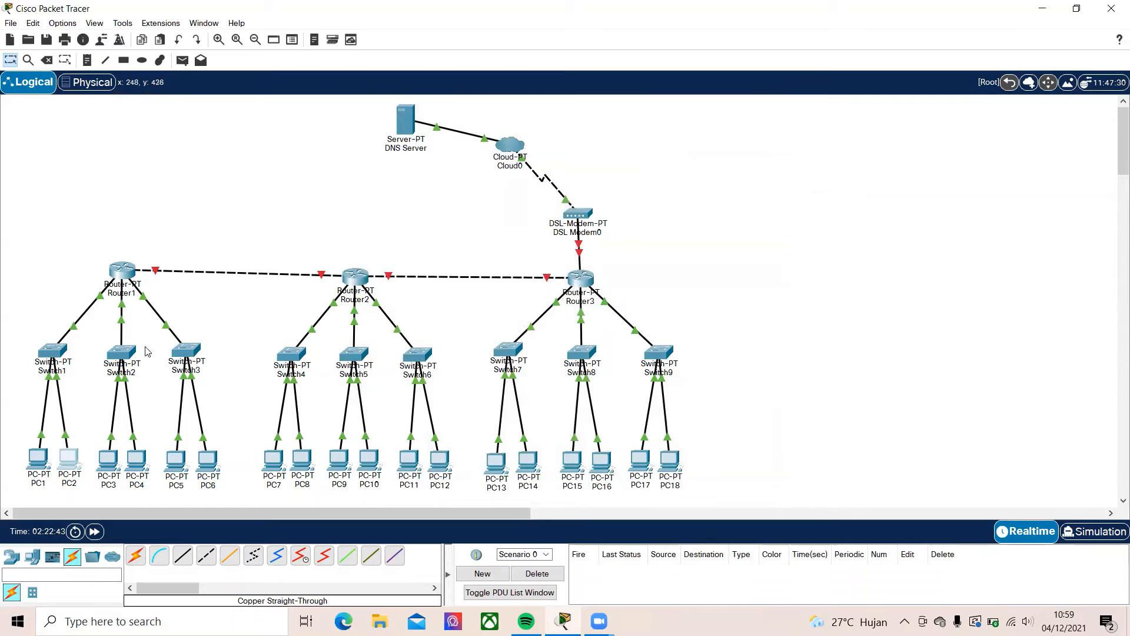
Set PC3's IPv4 configuration to DHCP and close its device window
{"action": "left_click", "coordinate": [108, 460]}
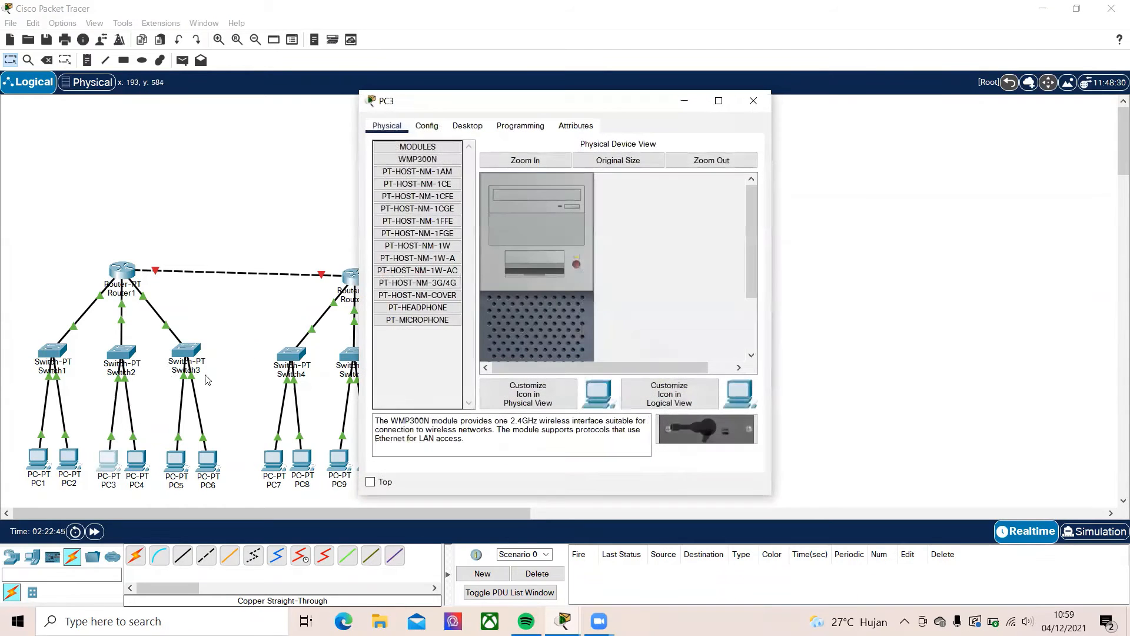
{"action": "left_click", "coordinate": [428, 128]}
{"action": "left_click", "coordinate": [468, 126]}
{"action": "left_click", "coordinate": [418, 213]}
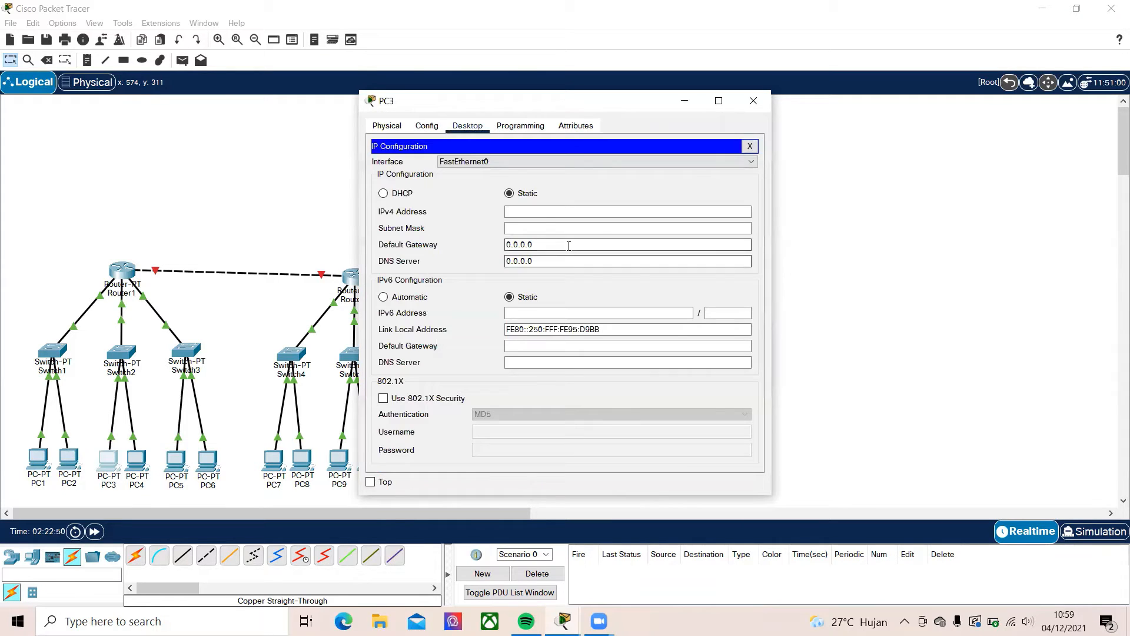
{"action": "left_click", "coordinate": [398, 196]}
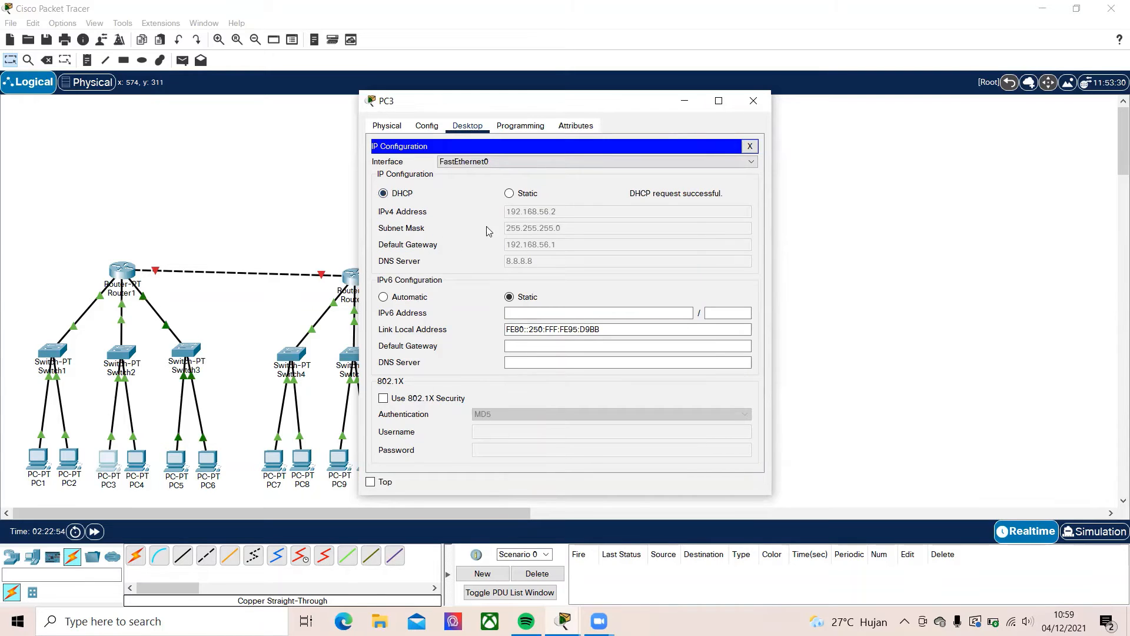
{"action": "left_click", "coordinate": [753, 101]}
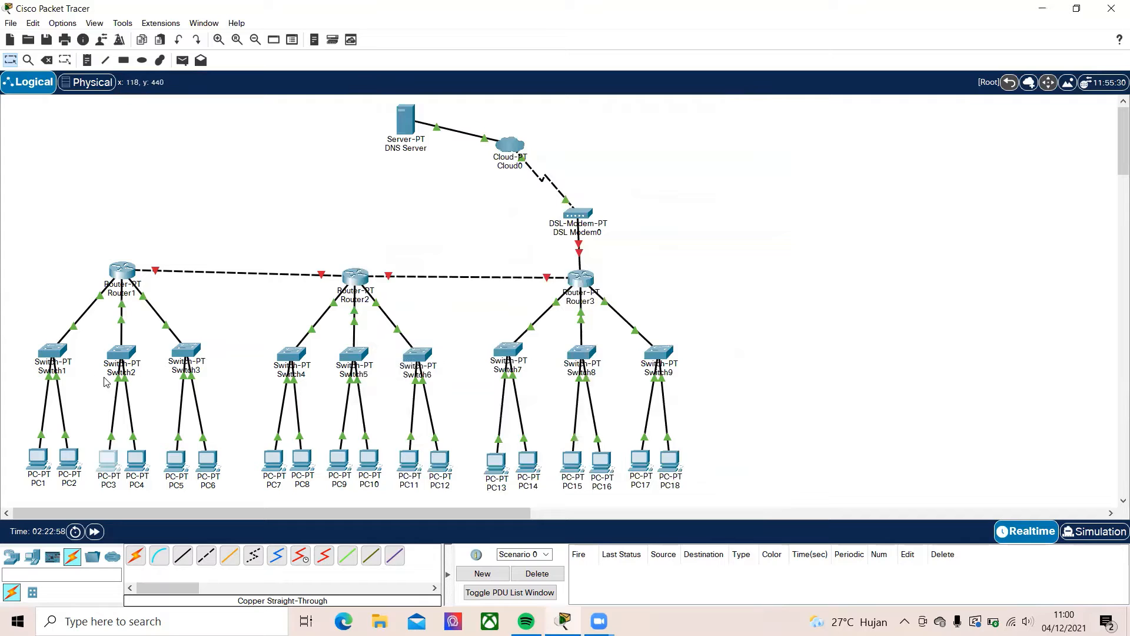
Set PC18's IPv4 configuration to DHCP and close its device window
{"action": "left_click", "coordinate": [138, 460]}
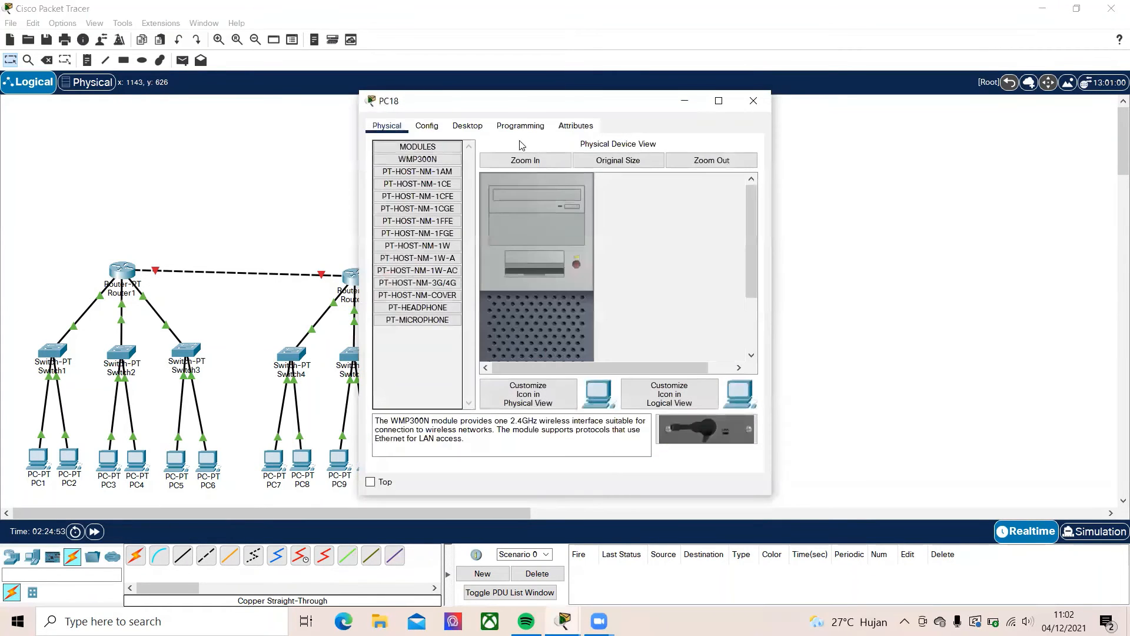
{"action": "left_click", "coordinate": [468, 125]}
{"action": "left_click", "coordinate": [409, 170]}
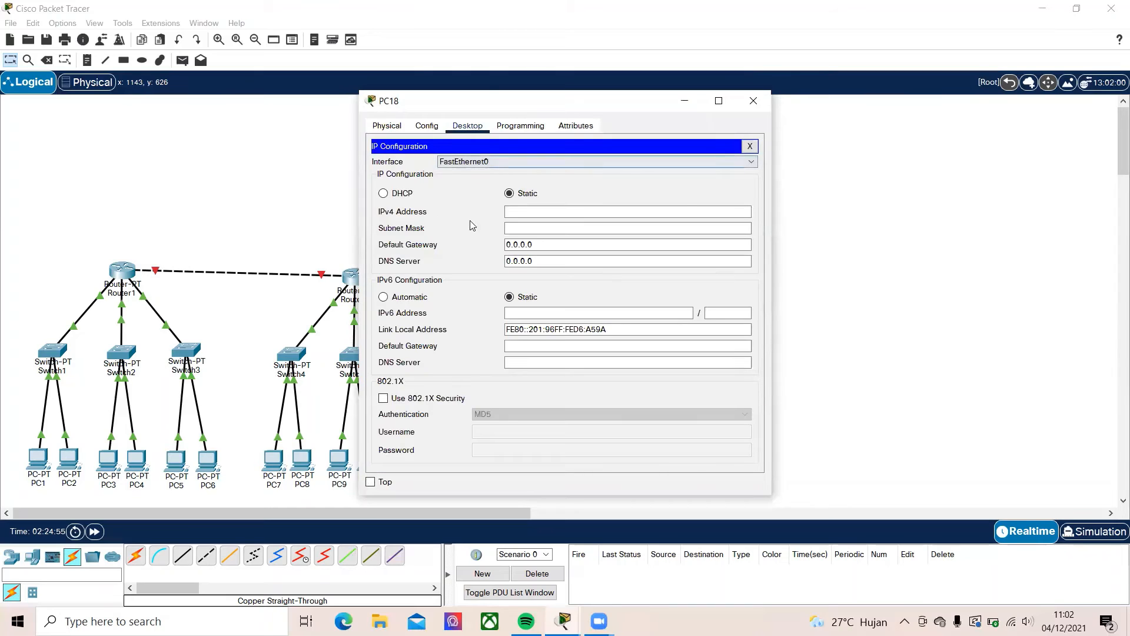
{"action": "left_click", "coordinate": [392, 194]}
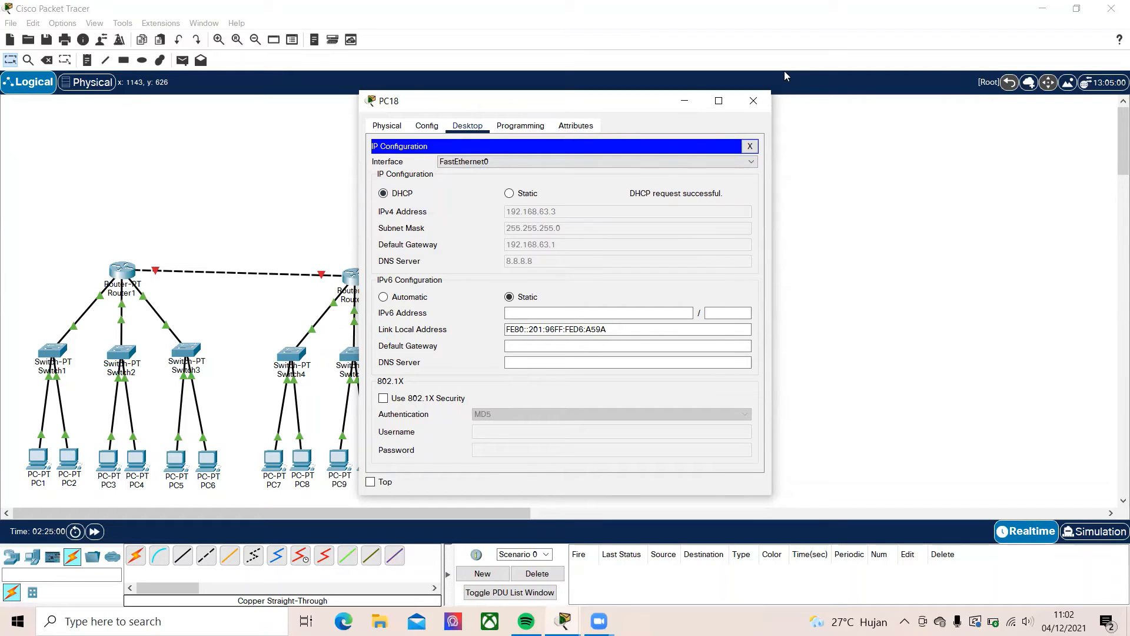
{"action": "left_click", "coordinate": [754, 101]}
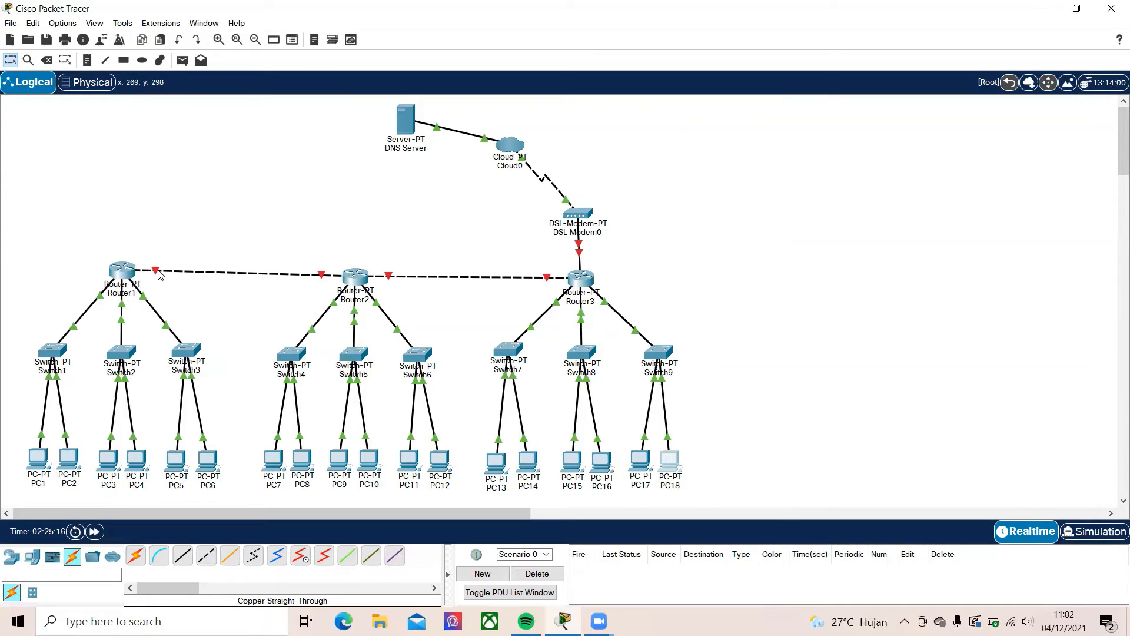
Identify the Router1 port that links to Router2 and open Router1's configuration
{"action": "mouse_move", "coordinate": [154, 273]}
{"action": "left_click", "coordinate": [123, 276]}
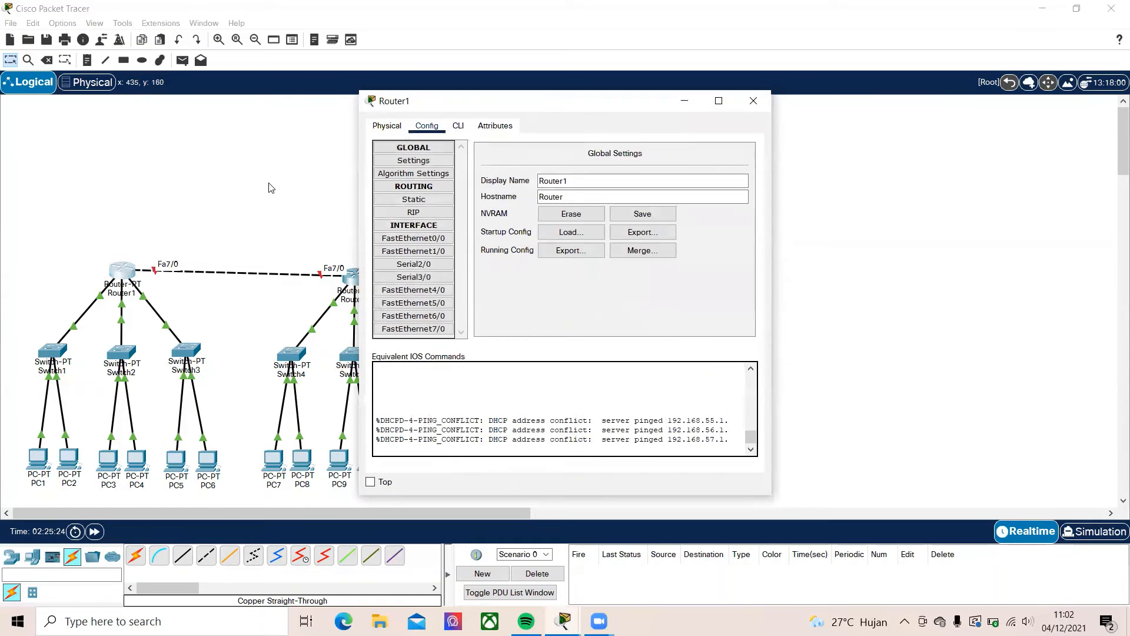
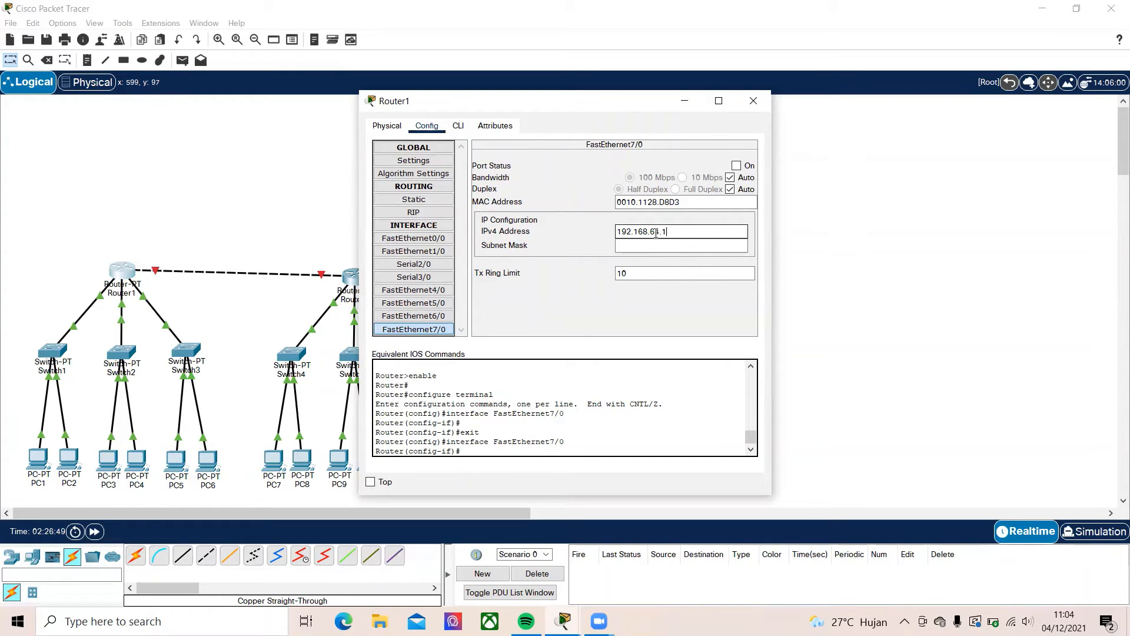
Give Router1's FastEthernet7/0 the subnet mask 255.255.255.0, turn the port on and close the router's window
{"action": "left_click", "coordinate": [659, 245]}
{"action": "left_click", "coordinate": [736, 165]}
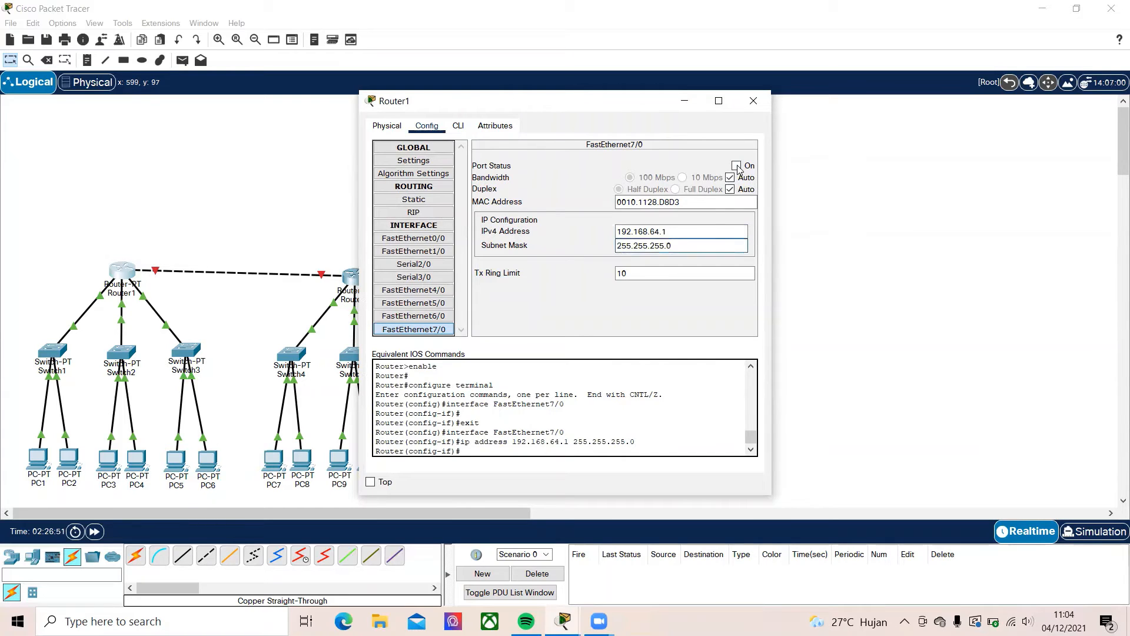
{"action": "left_click", "coordinate": [752, 103]}
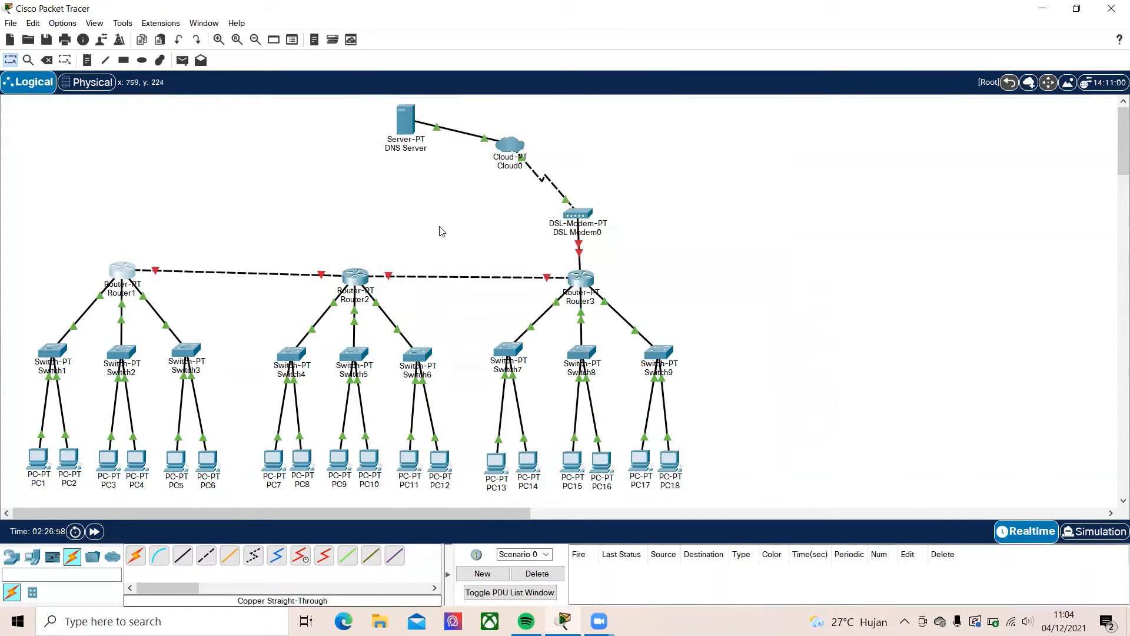
Configure Router2's FastEthernet7/0 with IPv4 address 192.168.64.2 and mask 255.255.255.0, turn the port on and close the window
{"action": "left_click", "coordinate": [355, 277]}
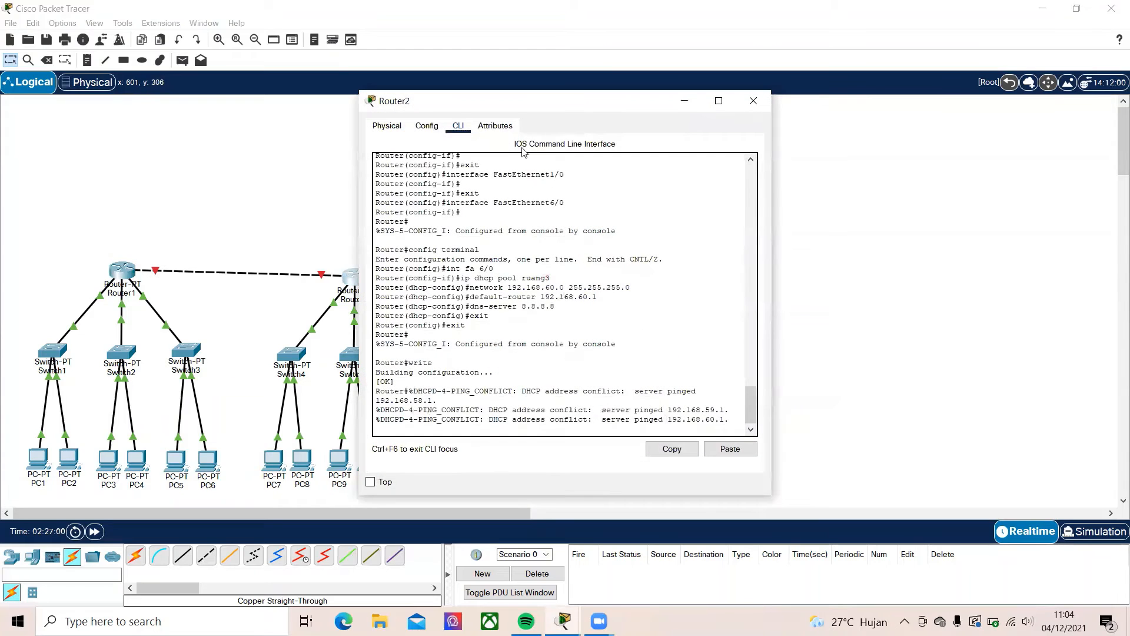
{"action": "left_click", "coordinate": [426, 133]}
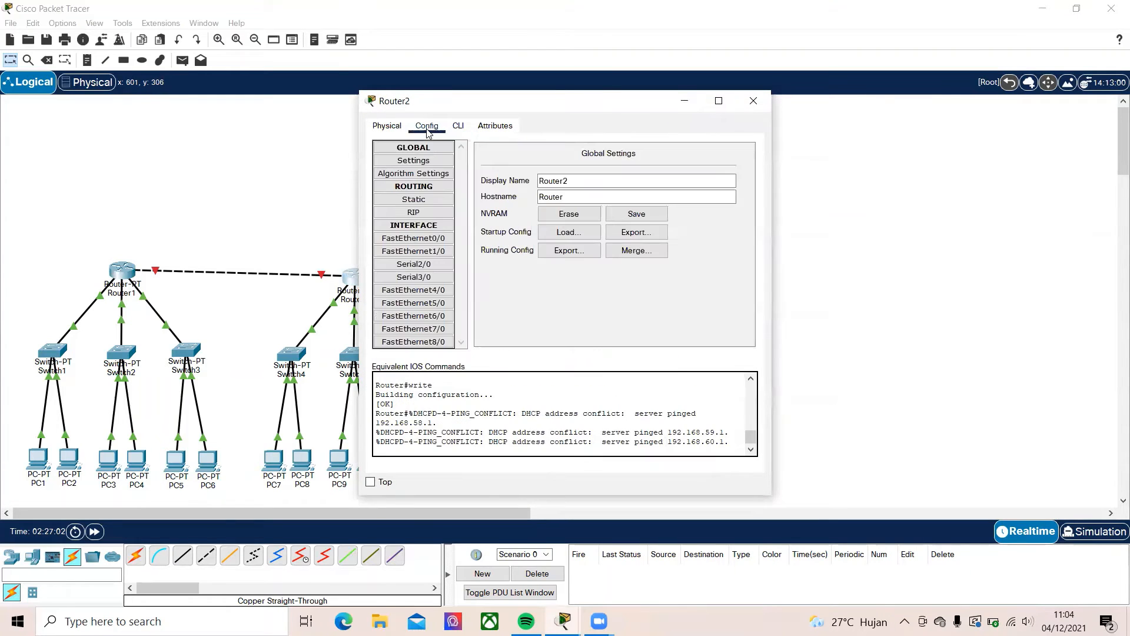
{"action": "left_click", "coordinate": [457, 129]}
{"action": "left_click", "coordinate": [387, 126]}
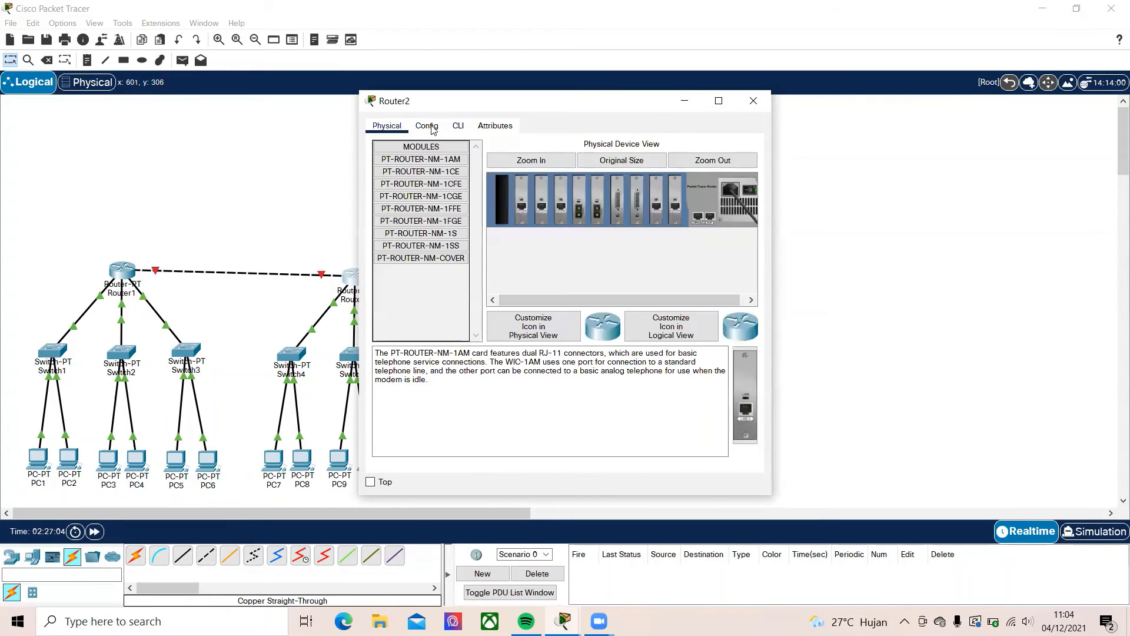
{"action": "left_click", "coordinate": [427, 126]}
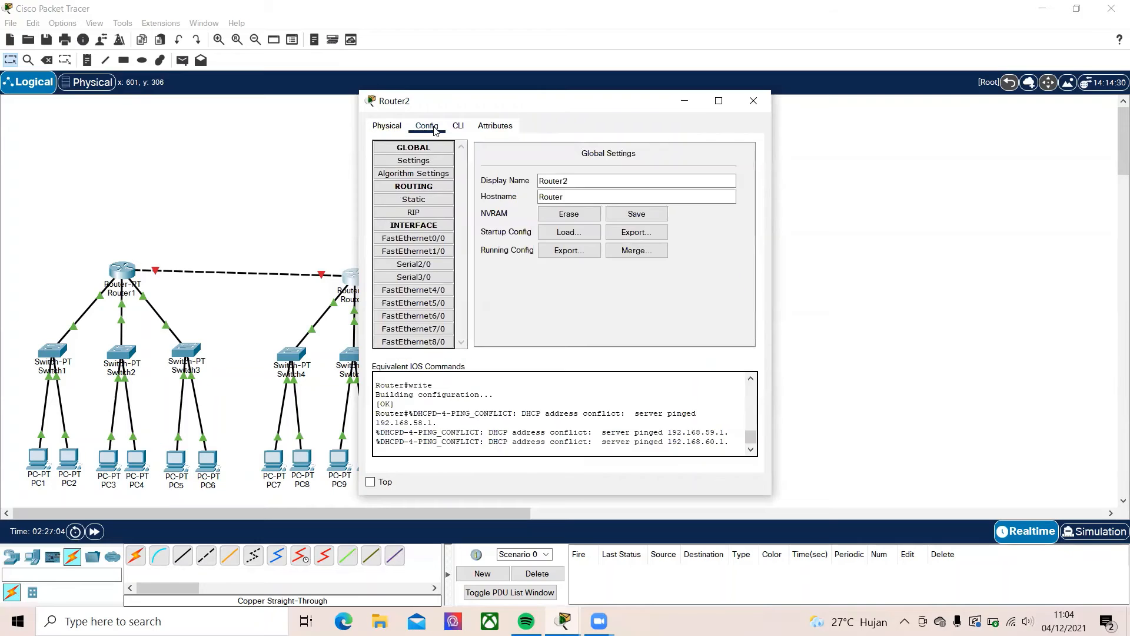
{"action": "left_click", "coordinate": [428, 330]}
{"action": "left_click", "coordinate": [646, 230]}
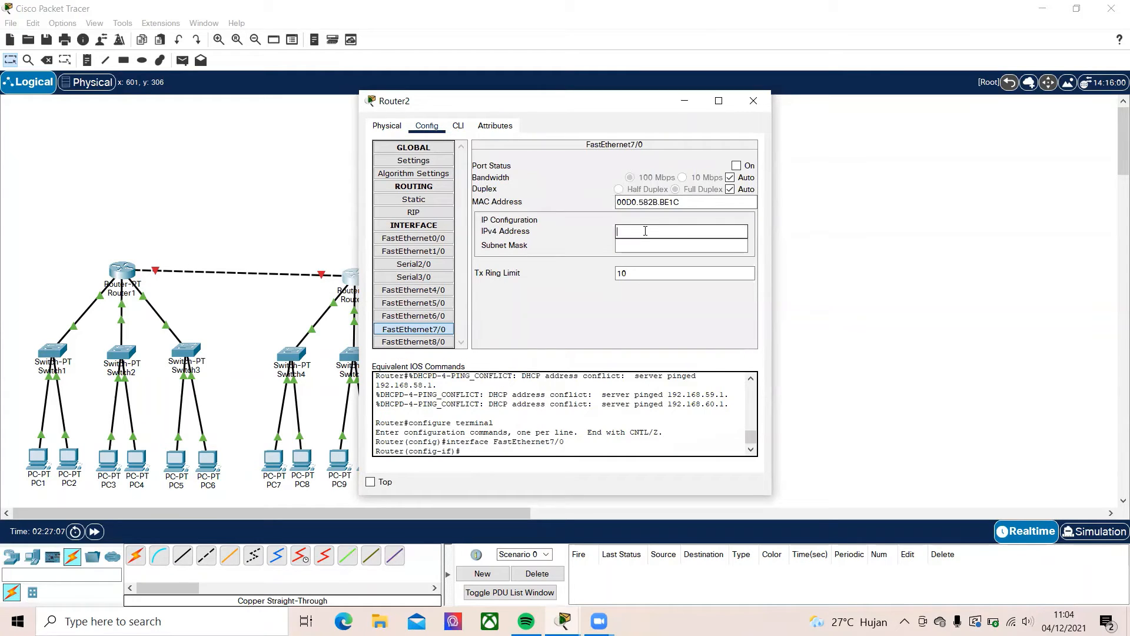
{"action": "type", "text": "192.168.64.2"}
{"action": "left_click", "coordinate": [713, 246]}
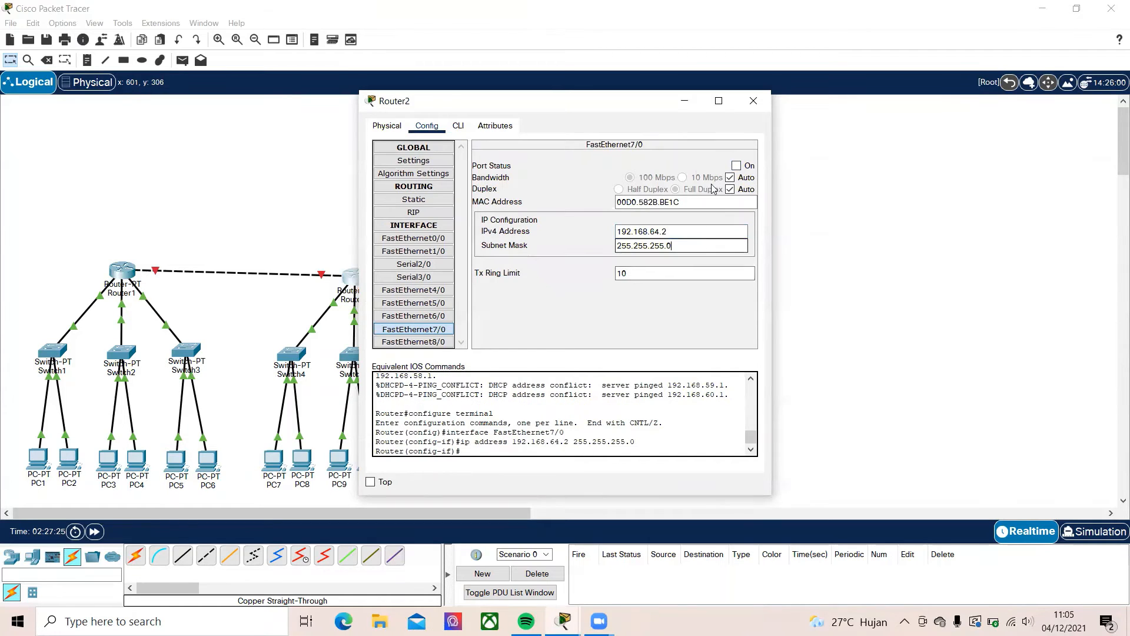
{"action": "left_click", "coordinate": [736, 165]}
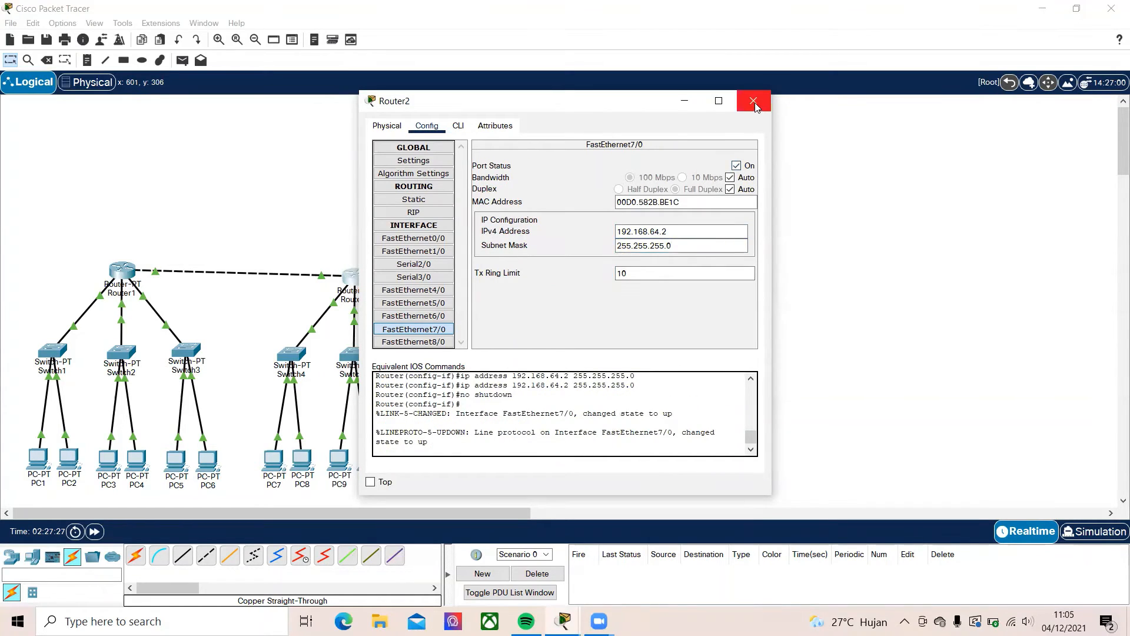
{"action": "left_click", "coordinate": [755, 102]}
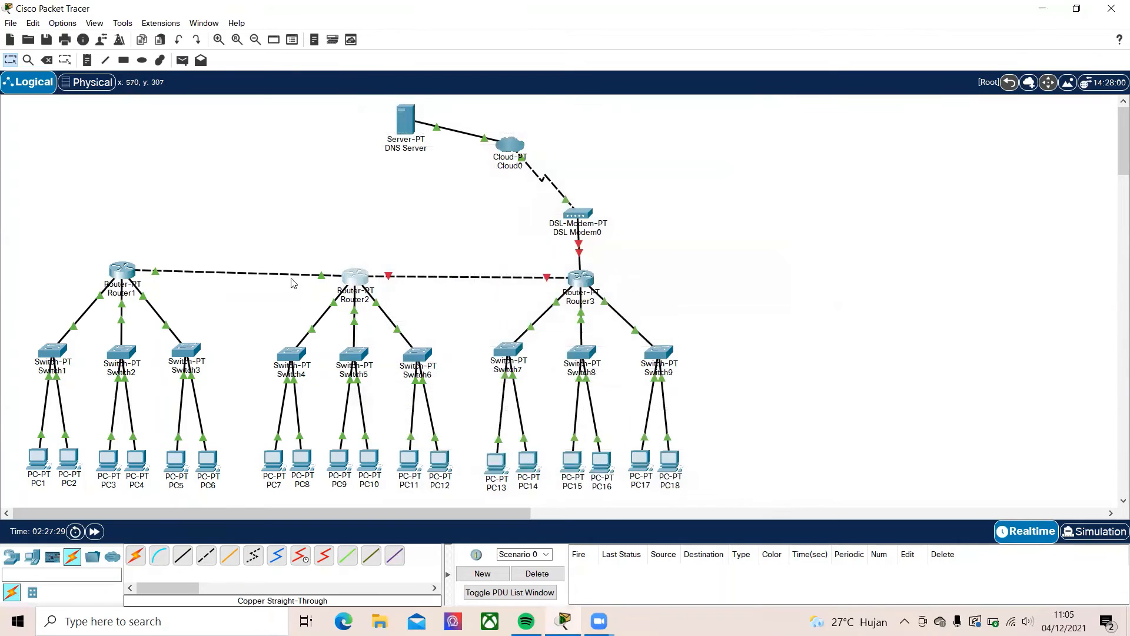
Configure Router2's FastEthernet8/0 towards Router3 with IPv4 address 192.168.65.1 and mask 255.255.255.0, turn the port on and close the window
{"action": "left_click", "coordinate": [576, 279]}
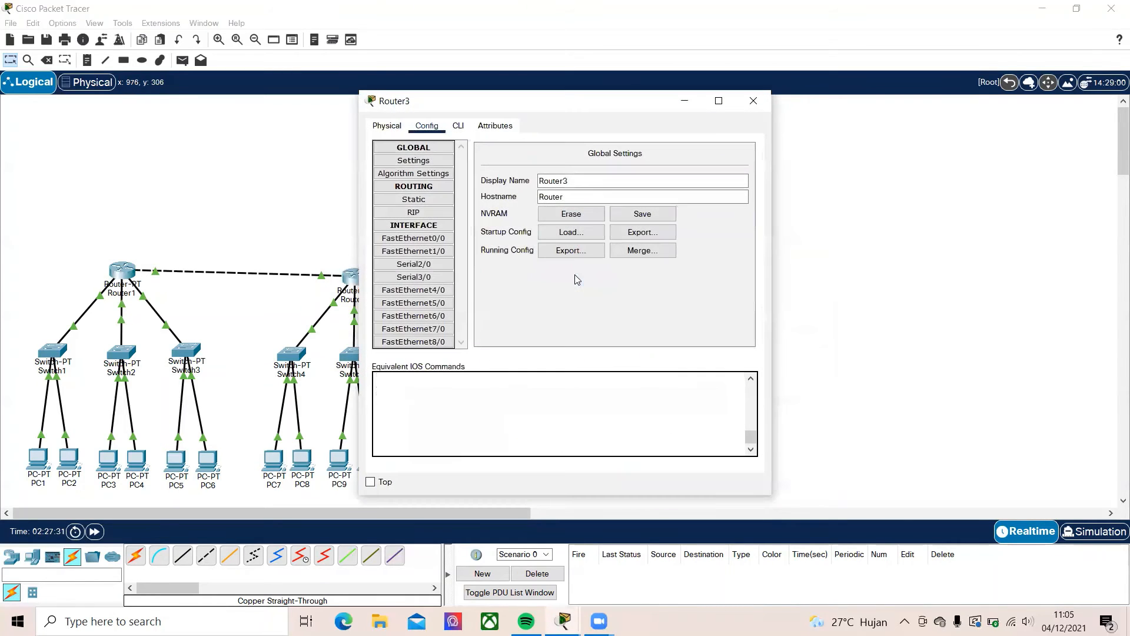
{"action": "left_click", "coordinate": [756, 101]}
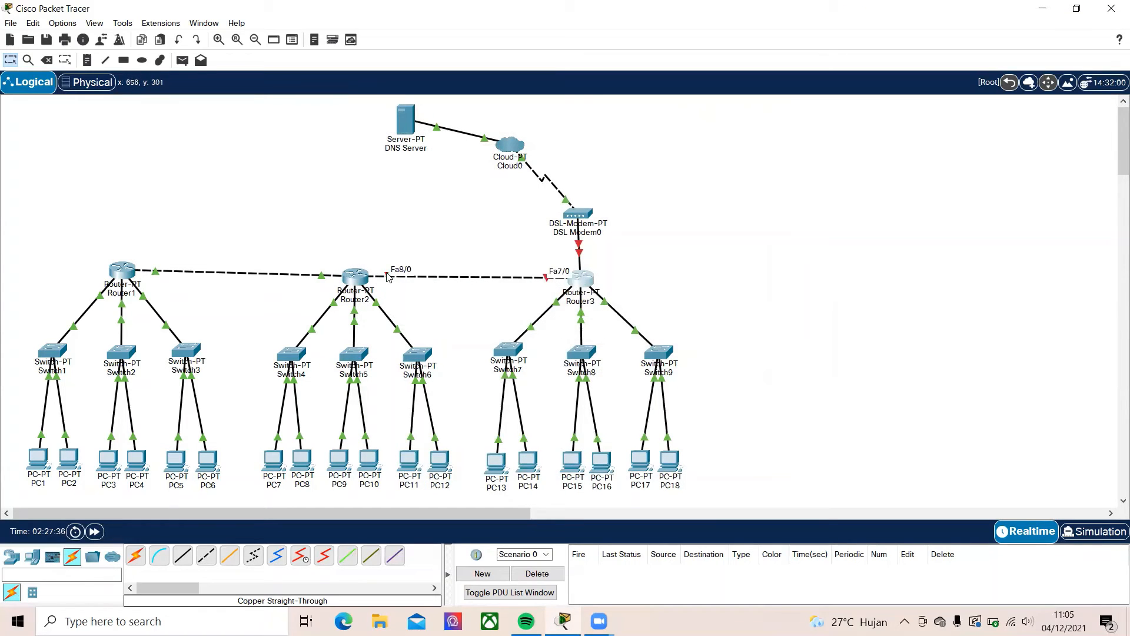
{"action": "left_click", "coordinate": [355, 276]}
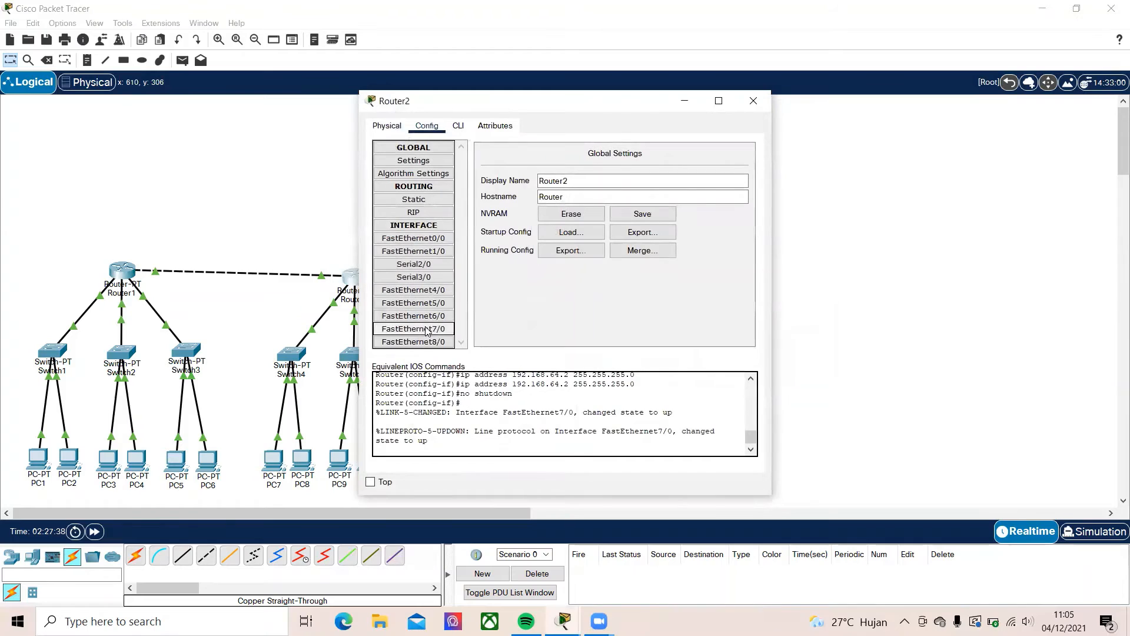
{"action": "left_click", "coordinate": [418, 341]}
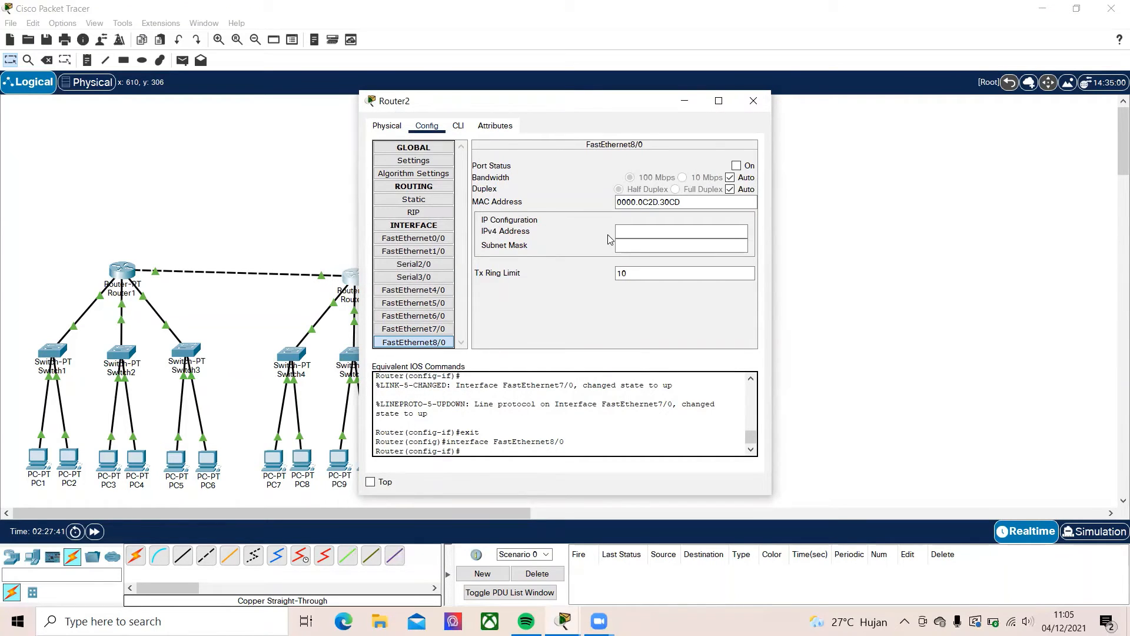
{"action": "left_click", "coordinate": [625, 231]}
{"action": "type", "text": "192.168.65."}
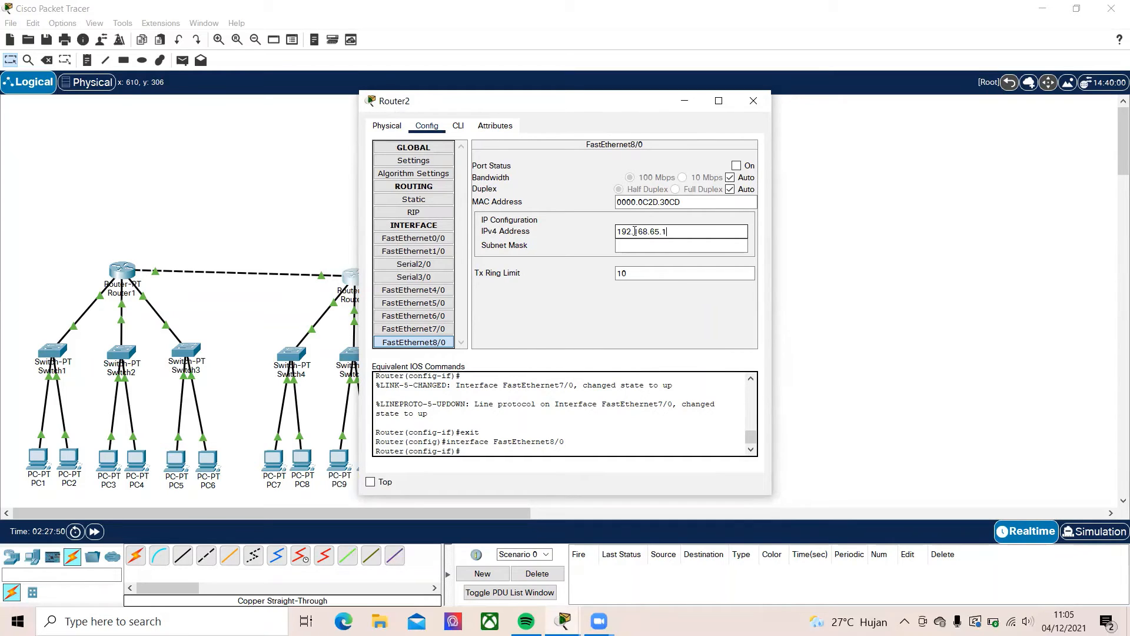
{"action": "type", "text": "1"}
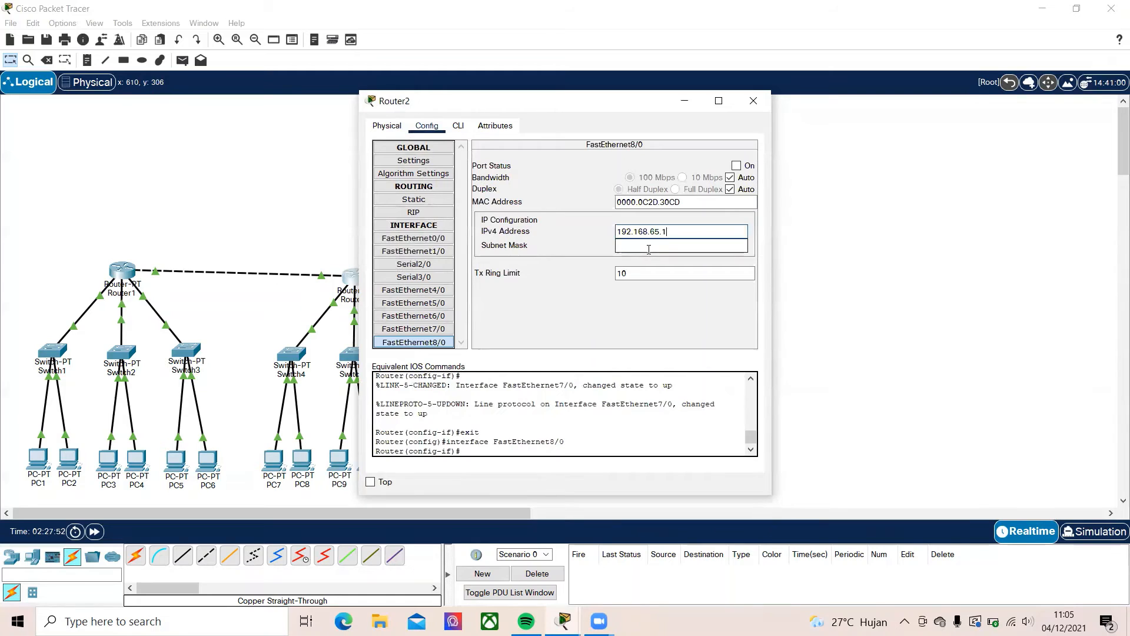
{"action": "left_click", "coordinate": [648, 248]}
{"action": "left_click", "coordinate": [737, 166]}
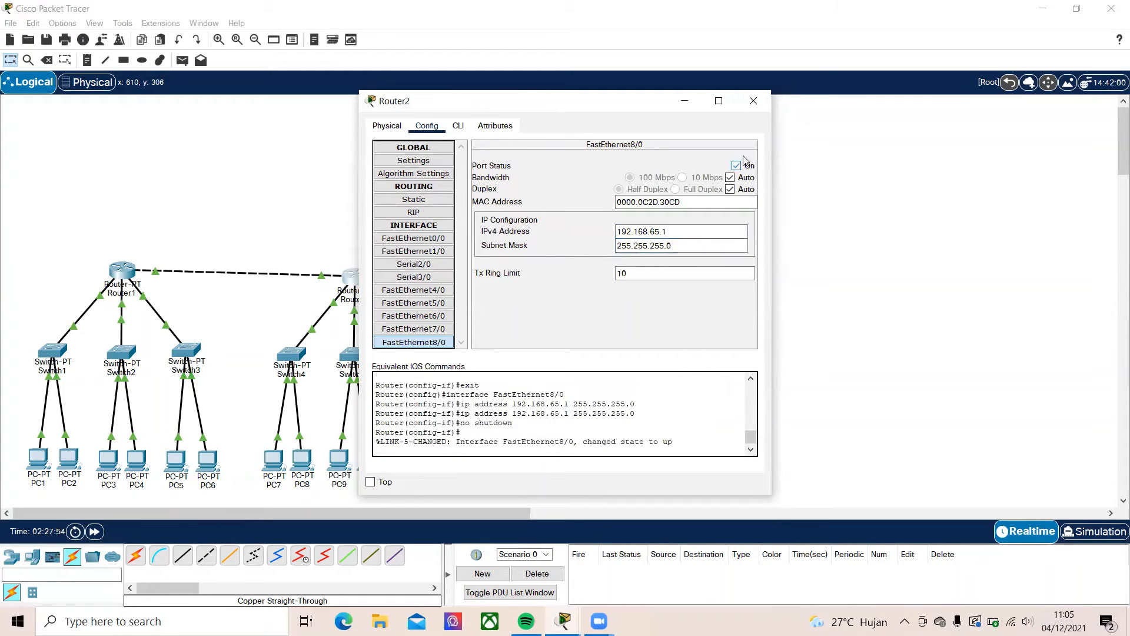
{"action": "left_click", "coordinate": [755, 101]}
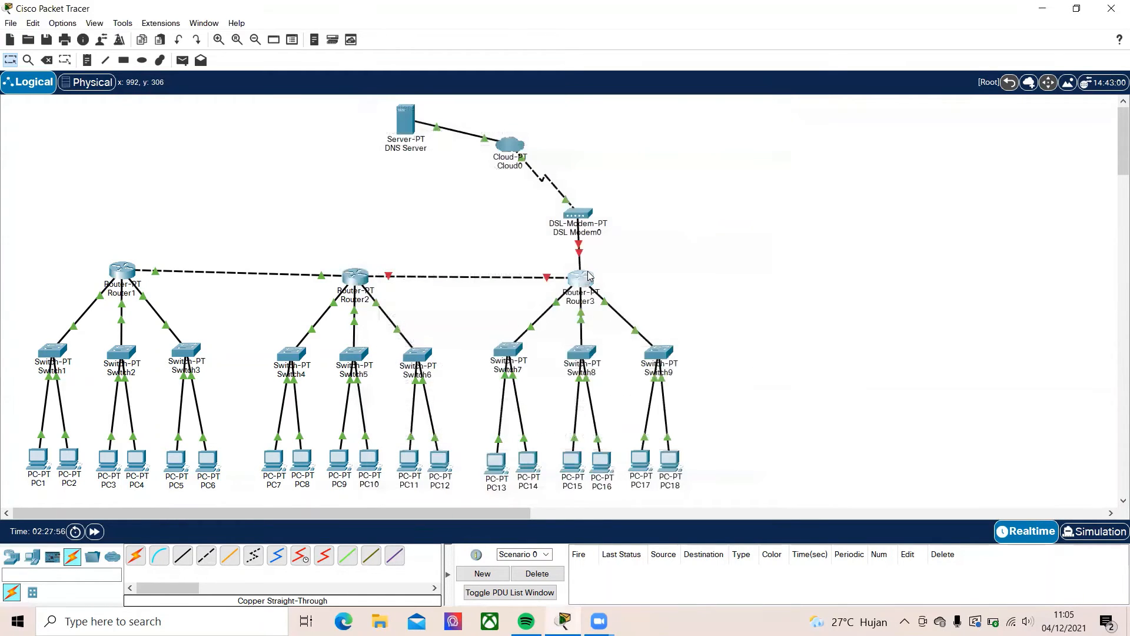
Configure Router3's FastEthernet7/0 with IPv4 address 192.168.65.2 and mask 255.255.255.0, turn the port on and close the window
{"action": "left_click", "coordinate": [585, 278]}
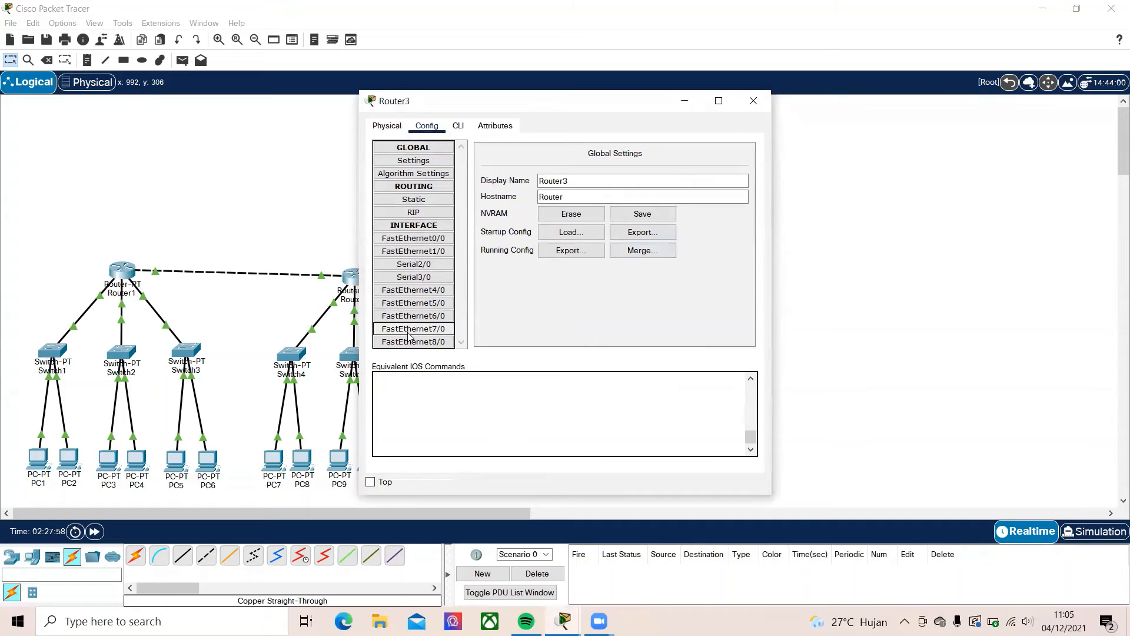
{"action": "left_click", "coordinate": [413, 329]}
{"action": "left_click", "coordinate": [624, 230]}
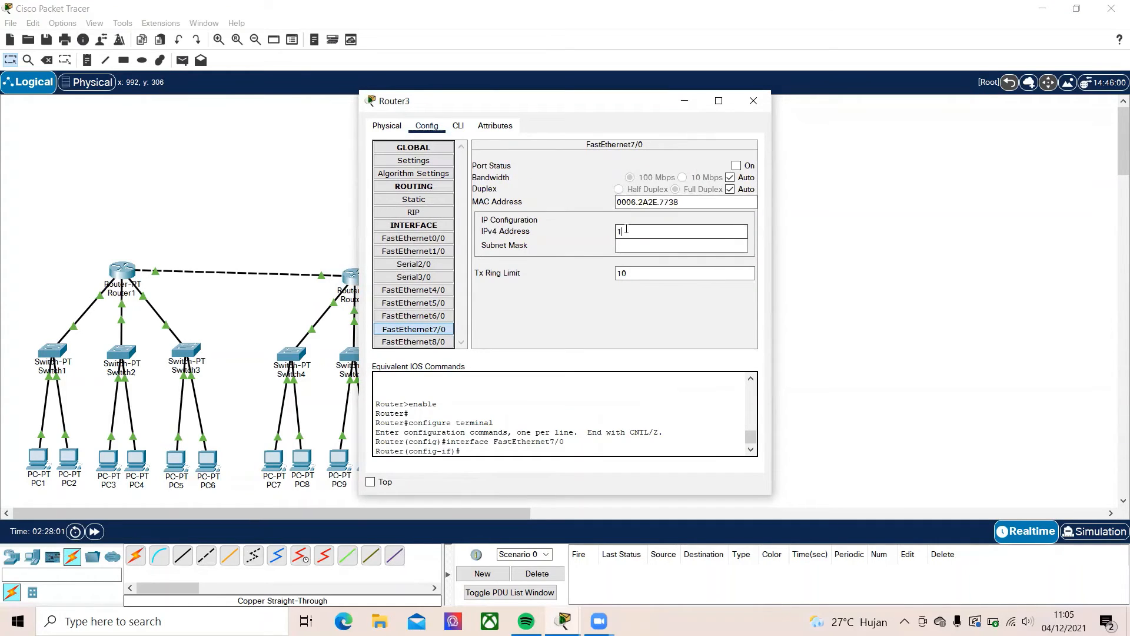
{"action": "type", "text": "192.168.65.2"}
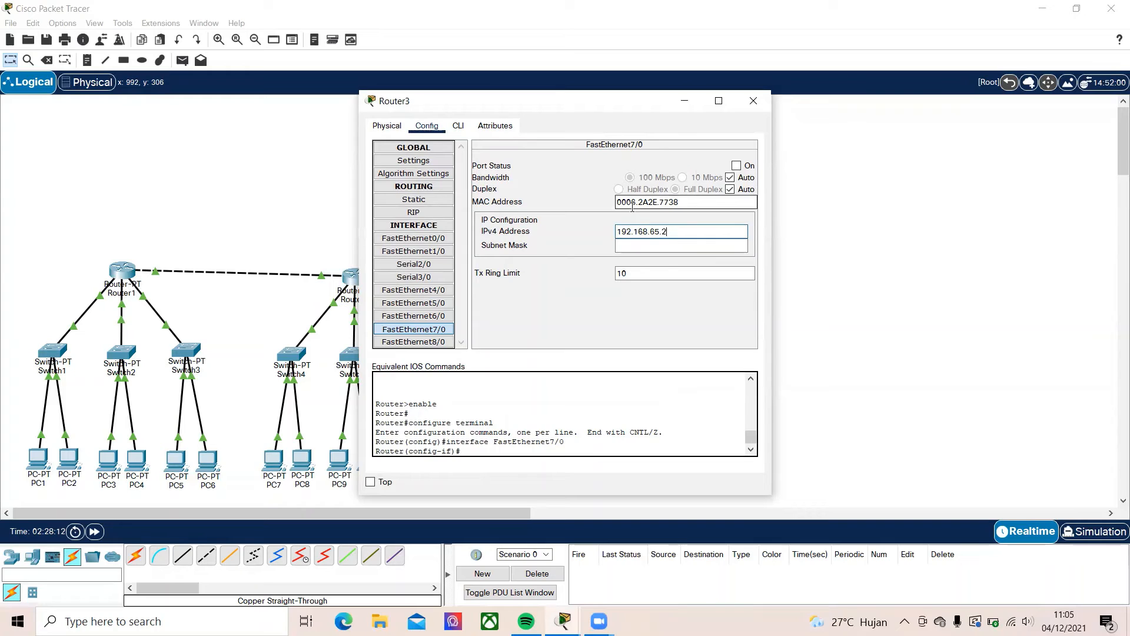
{"action": "key", "text": "Tab"}
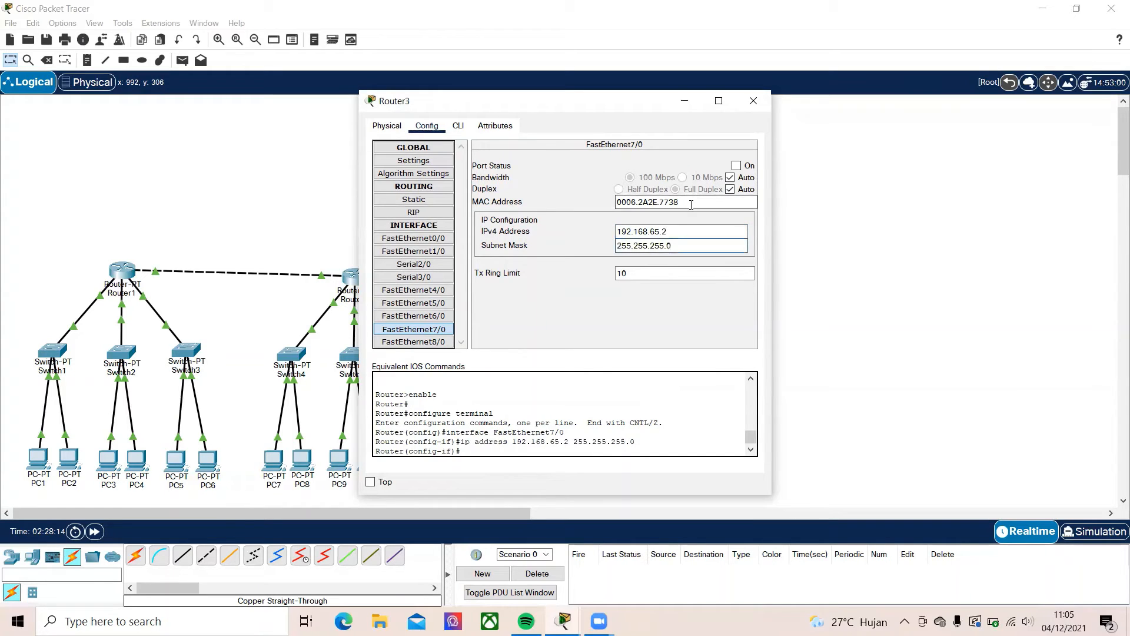
{"action": "left_click", "coordinate": [737, 166]}
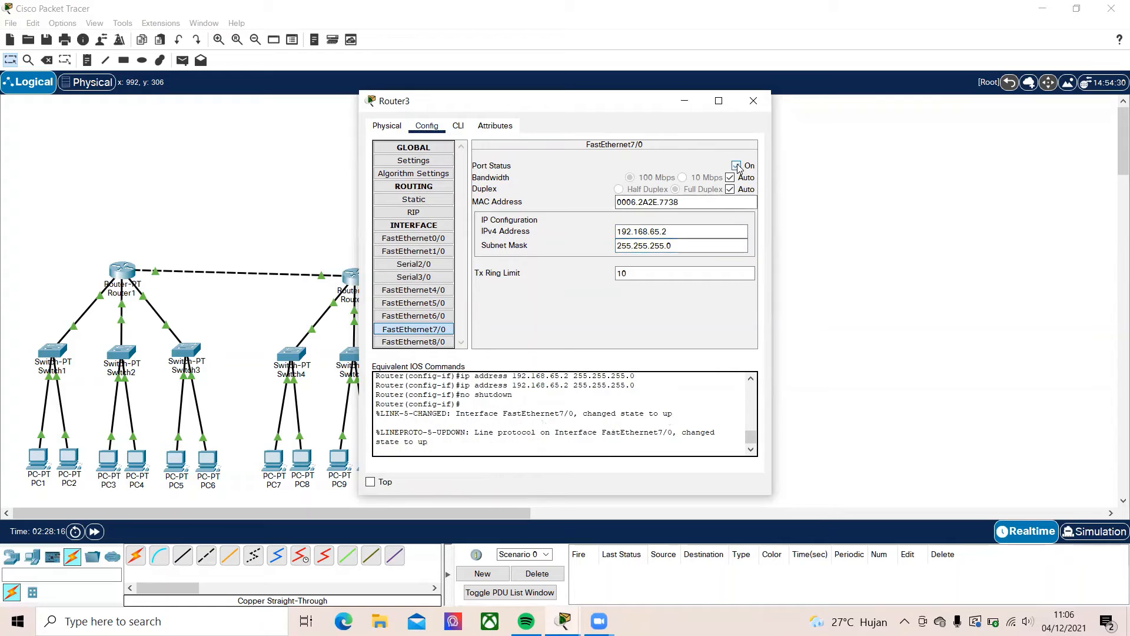
{"action": "left_click", "coordinate": [753, 100]}
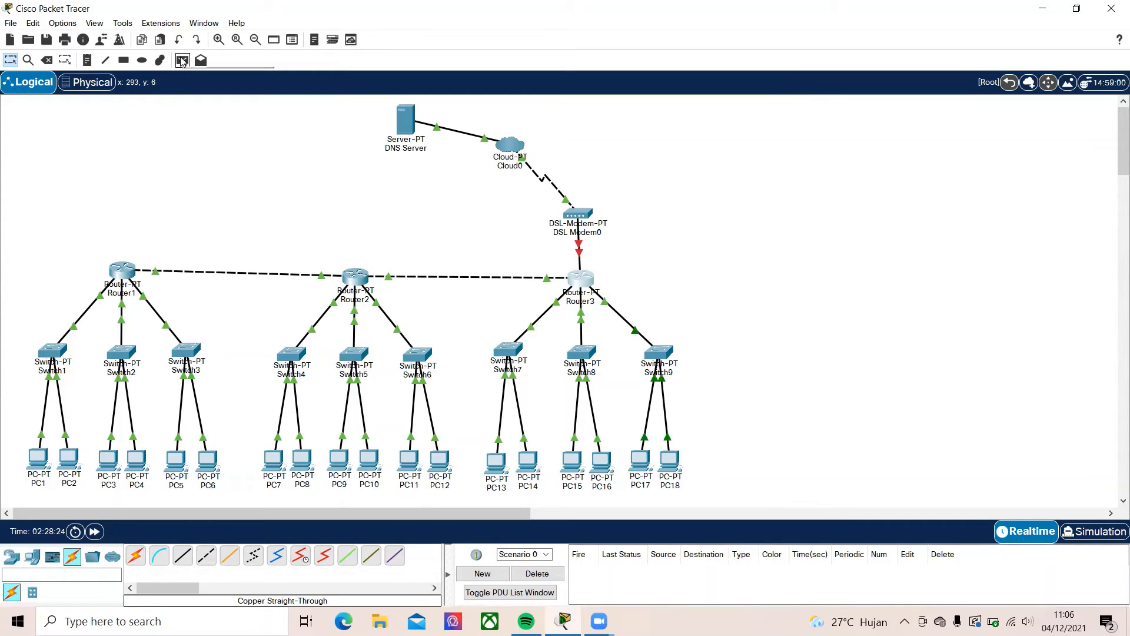
{"action": "mouse_move", "coordinate": [42, 474]}
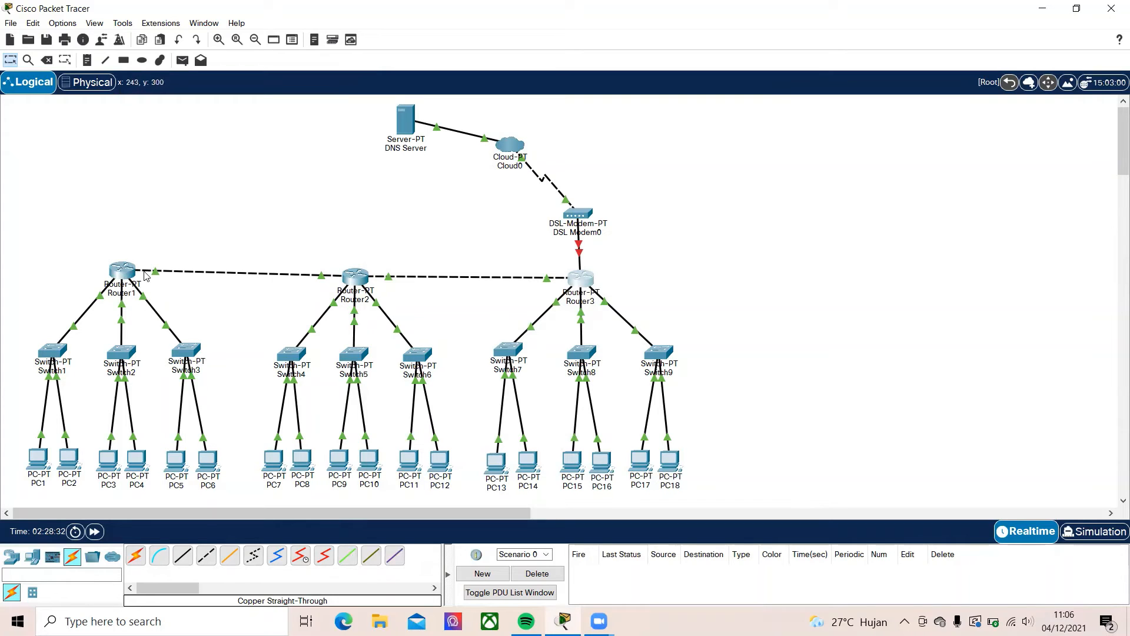
{"action": "mouse_move", "coordinate": [146, 276]}
{"action": "left_click", "coordinate": [122, 270]}
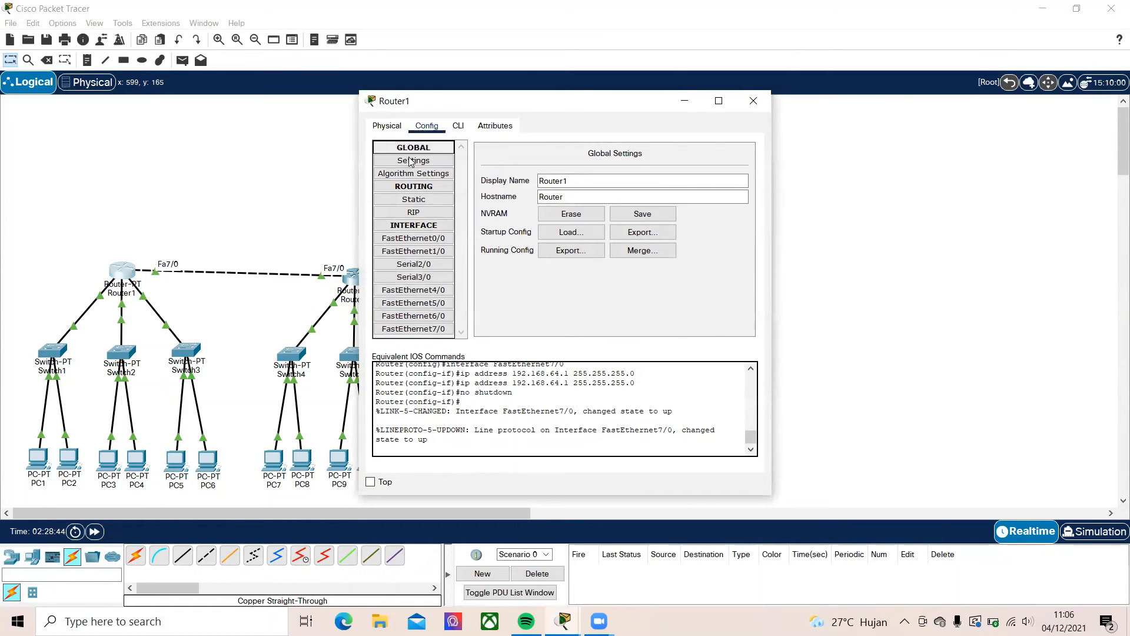
{"action": "left_click", "coordinate": [648, 162]}
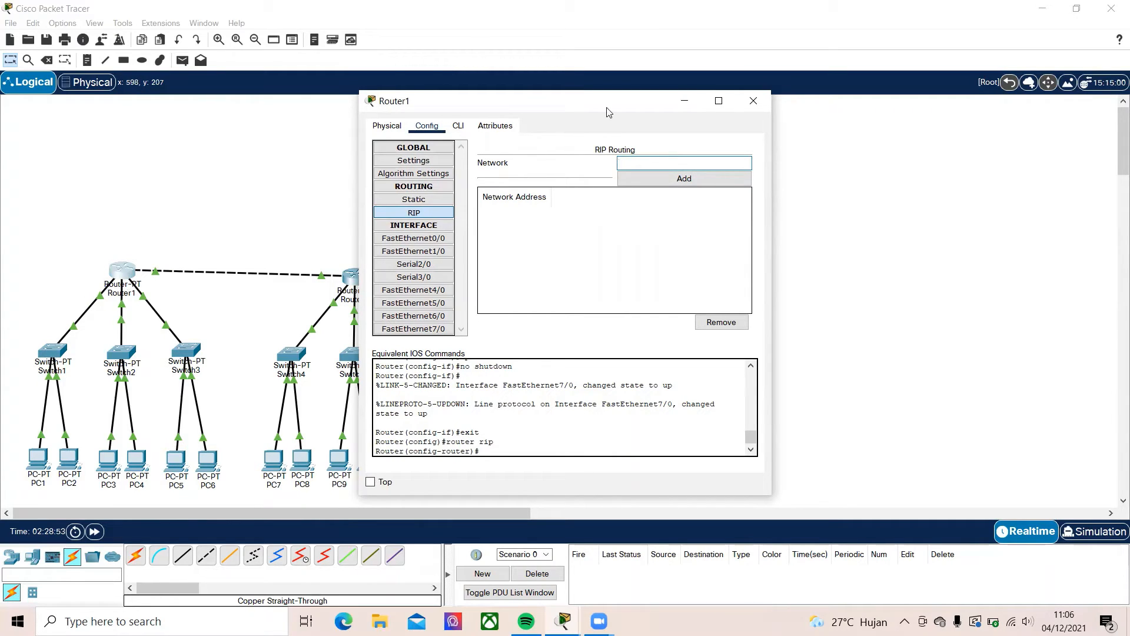
{"action": "left_click", "coordinate": [753, 100]}
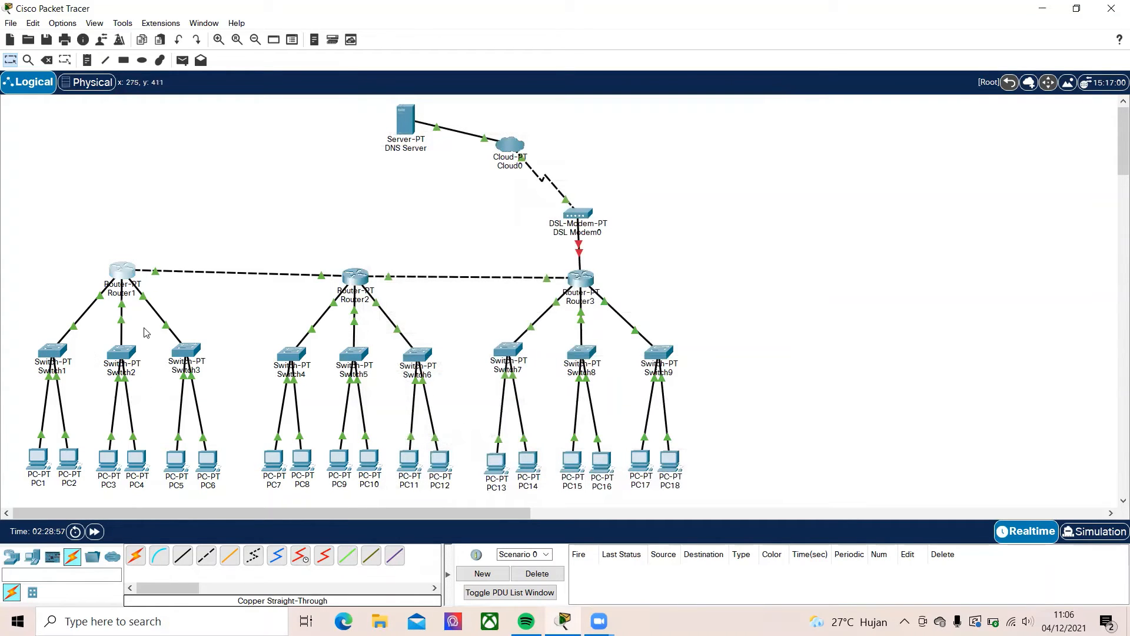
Check the DHCP-assigned IP configuration of PC1, PC3, PC5 and PC7, closing each PC's window
{"action": "left_click", "coordinate": [37, 460]}
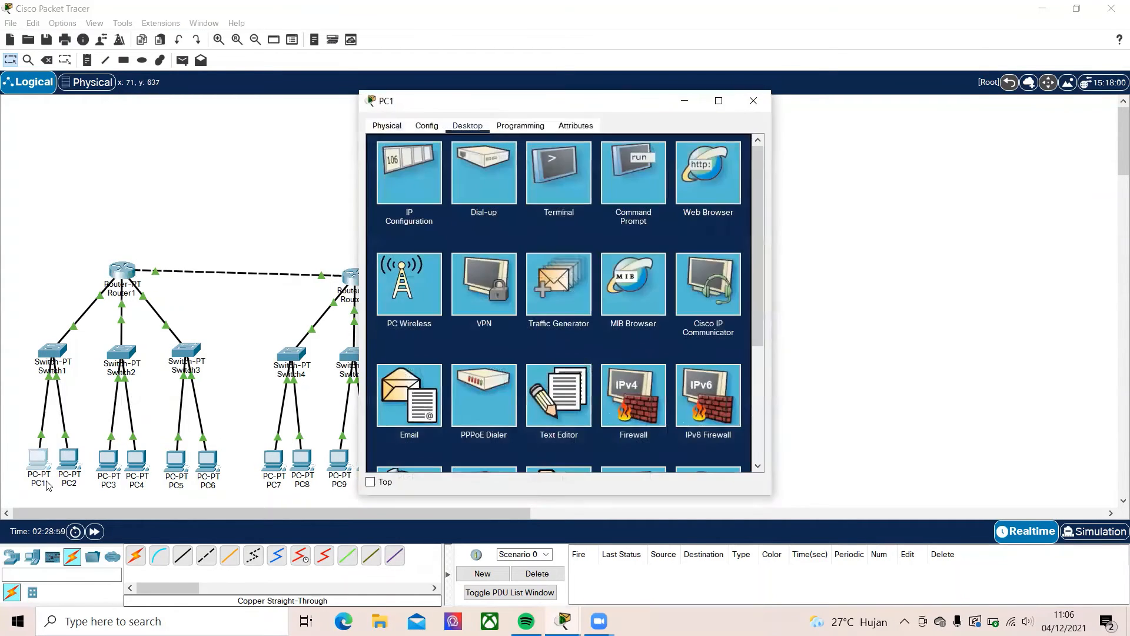
{"action": "left_click", "coordinate": [399, 188]}
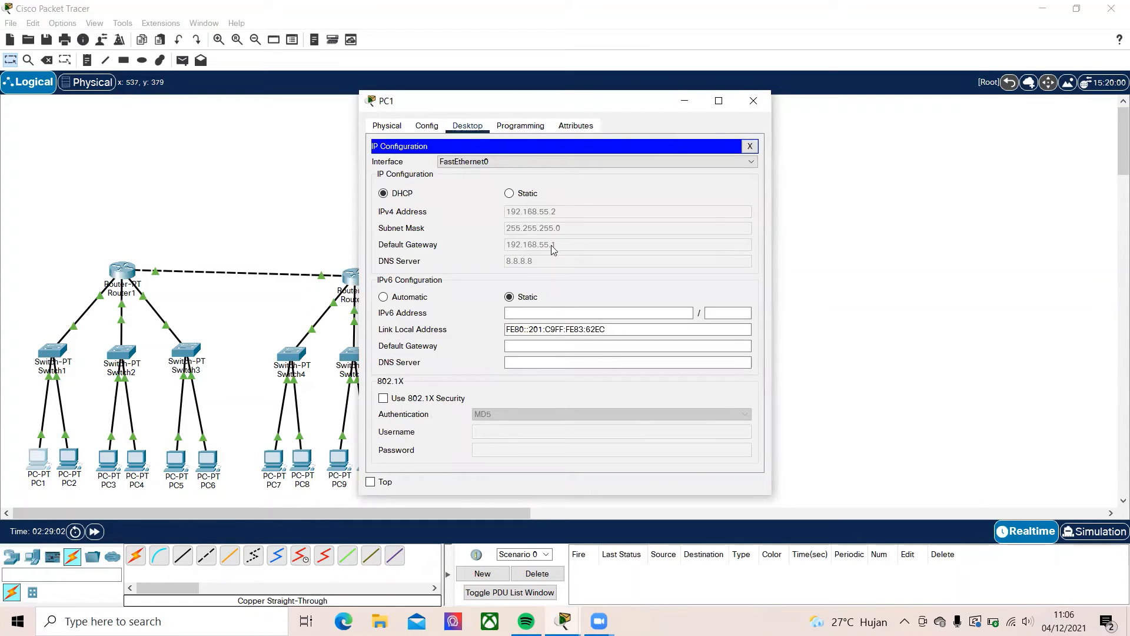
{"action": "left_click", "coordinate": [292, 216]}
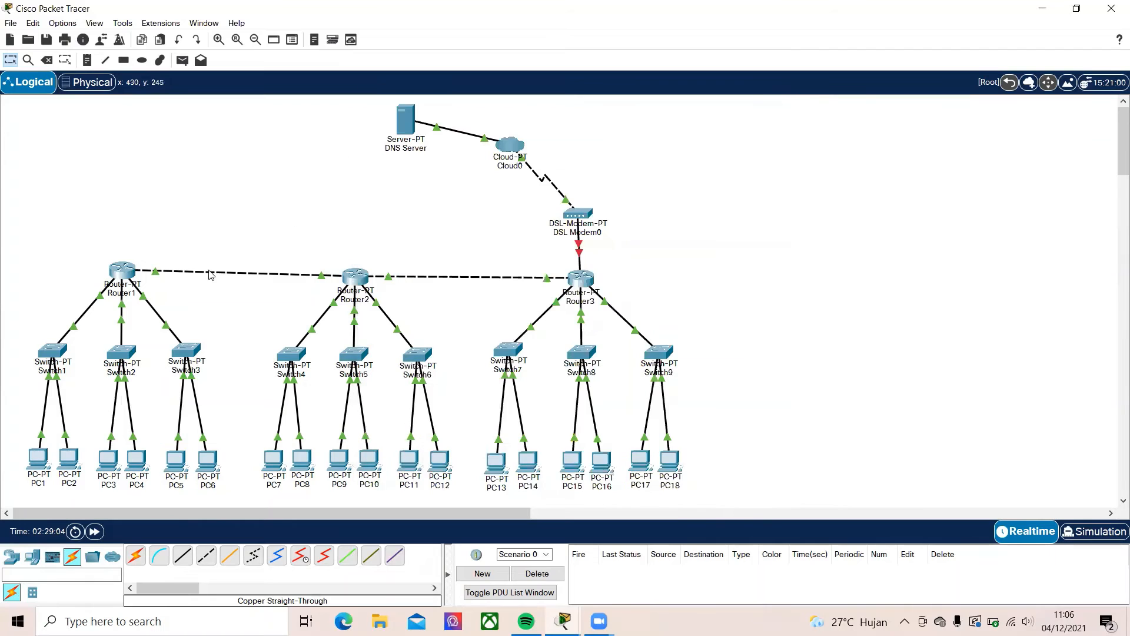
{"action": "left_click", "coordinate": [108, 459]}
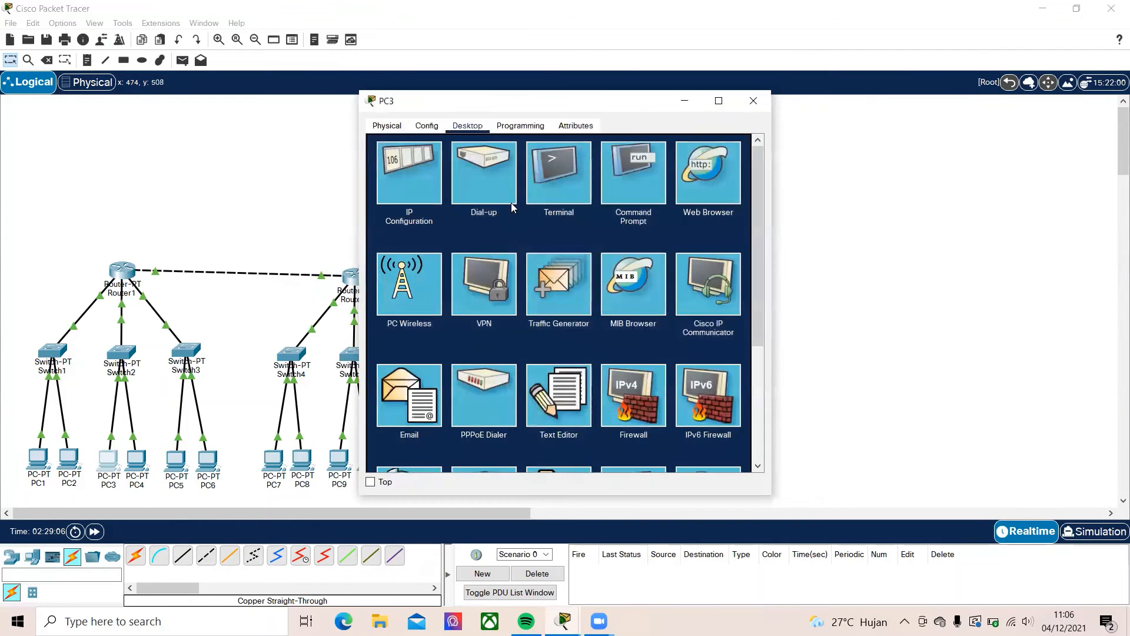
{"action": "left_click", "coordinate": [402, 171]}
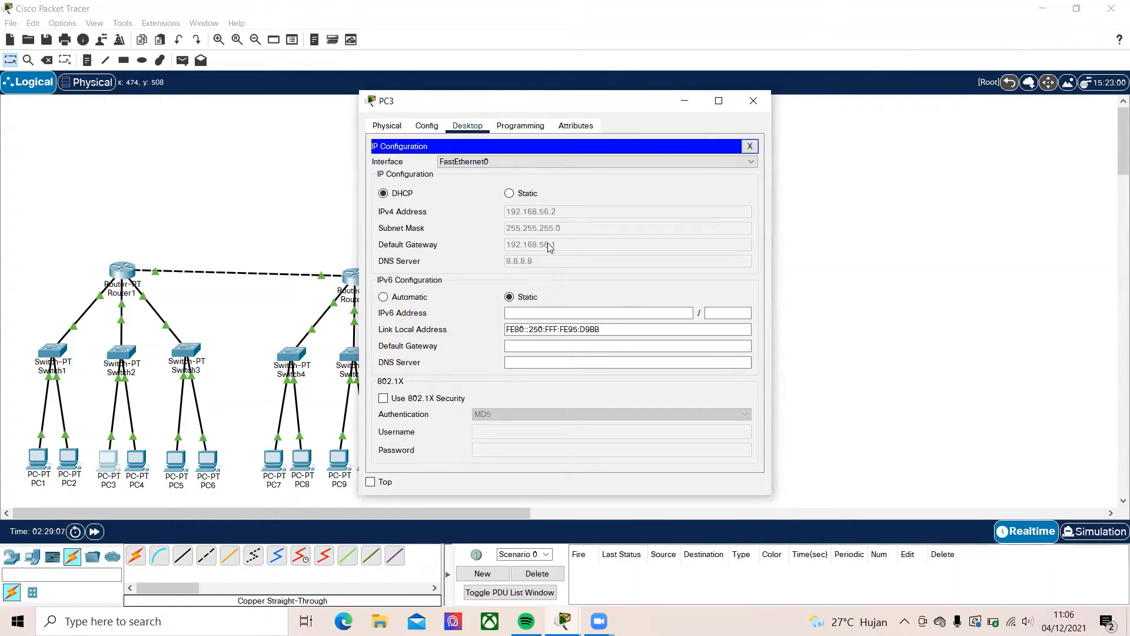
{"action": "left_click", "coordinate": [754, 100]}
{"action": "left_click", "coordinate": [175, 459]}
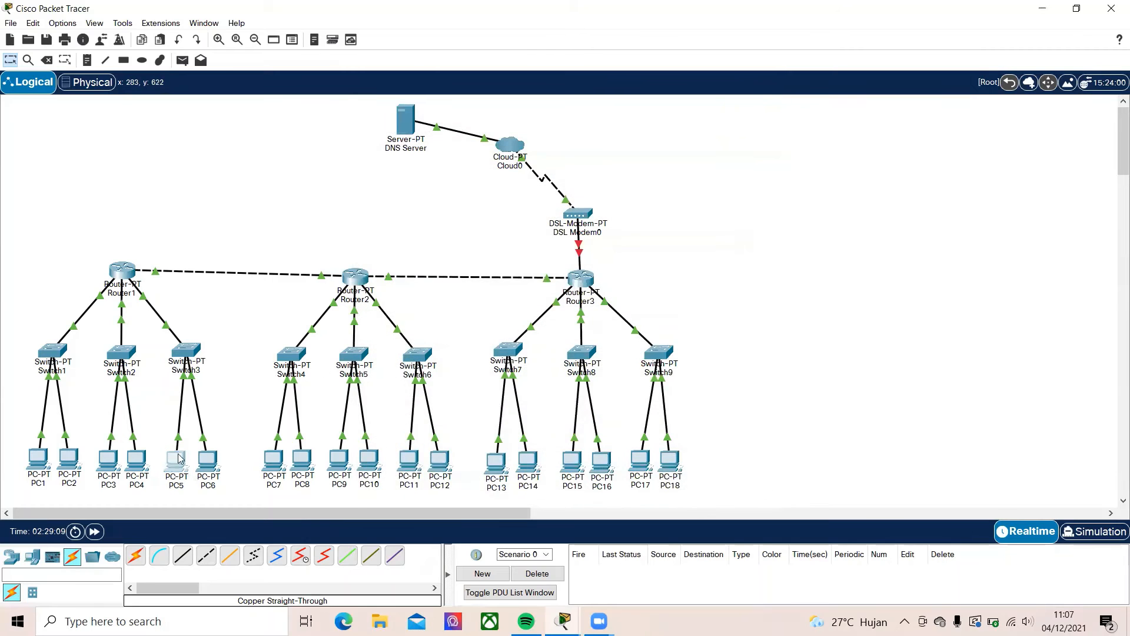
{"action": "left_click", "coordinate": [393, 171]}
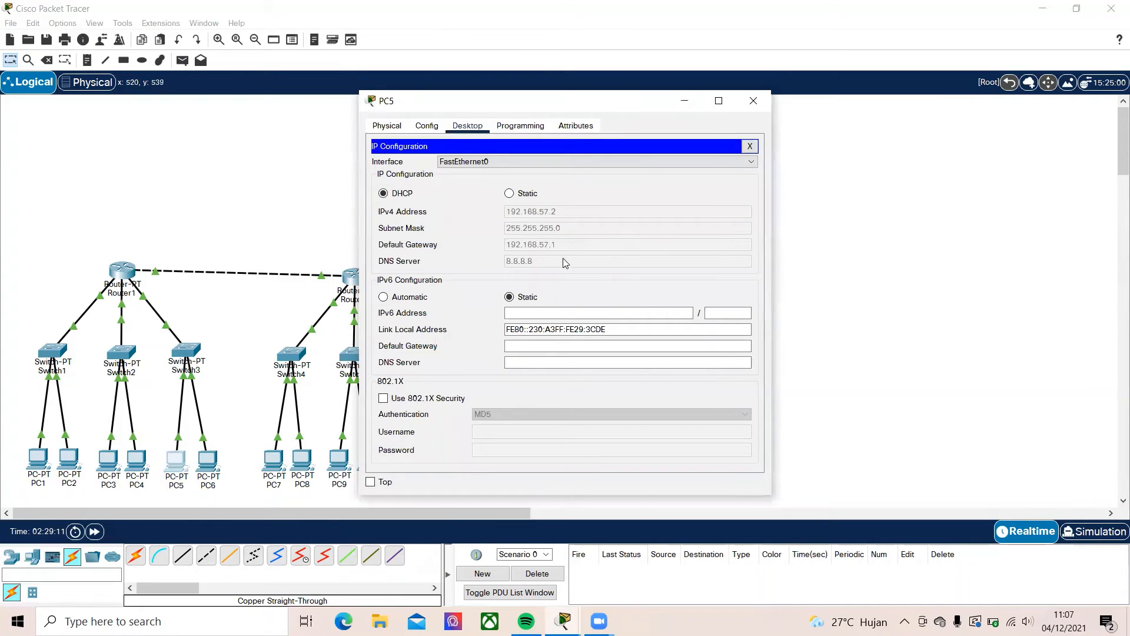
{"action": "left_click", "coordinate": [754, 102]}
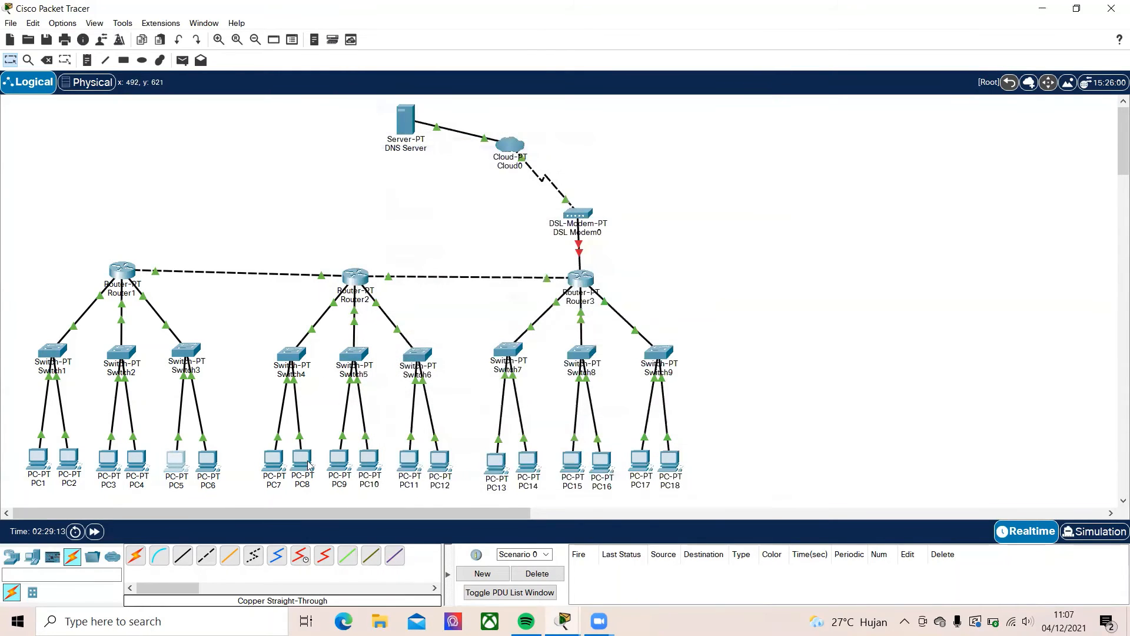
{"action": "left_click", "coordinate": [273, 459]}
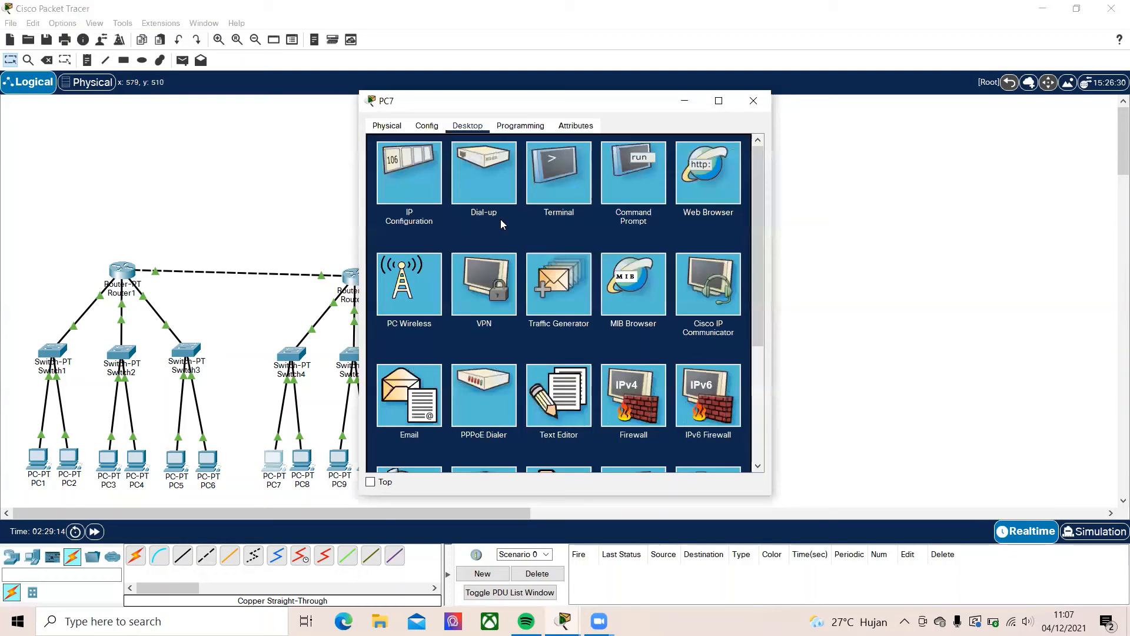
{"action": "left_click", "coordinate": [403, 195]}
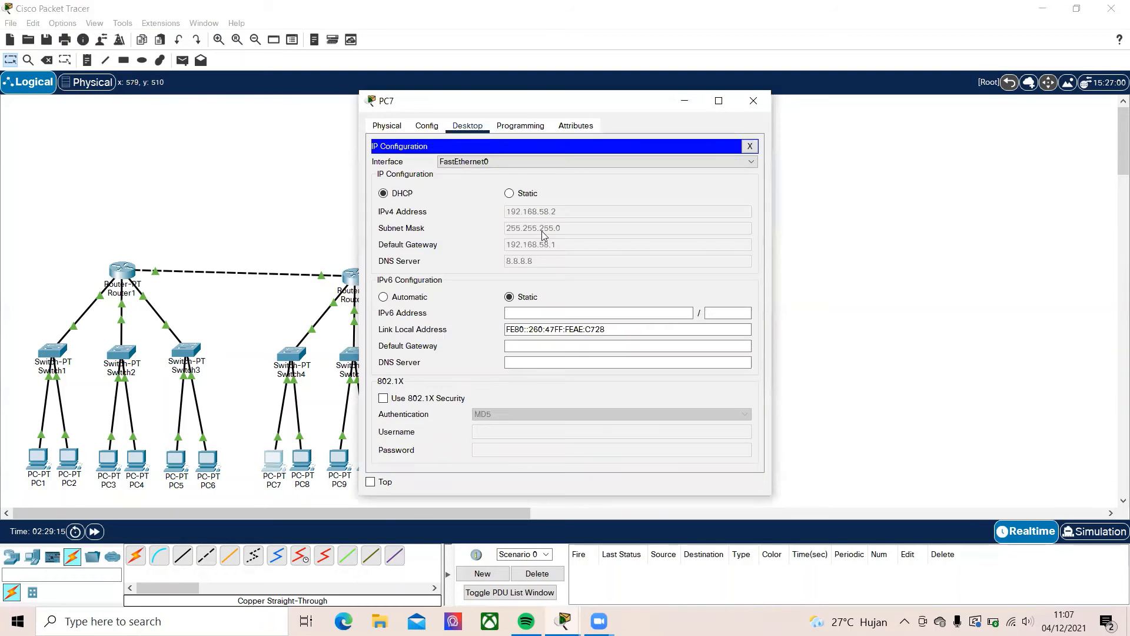
{"action": "left_click", "coordinate": [754, 101]}
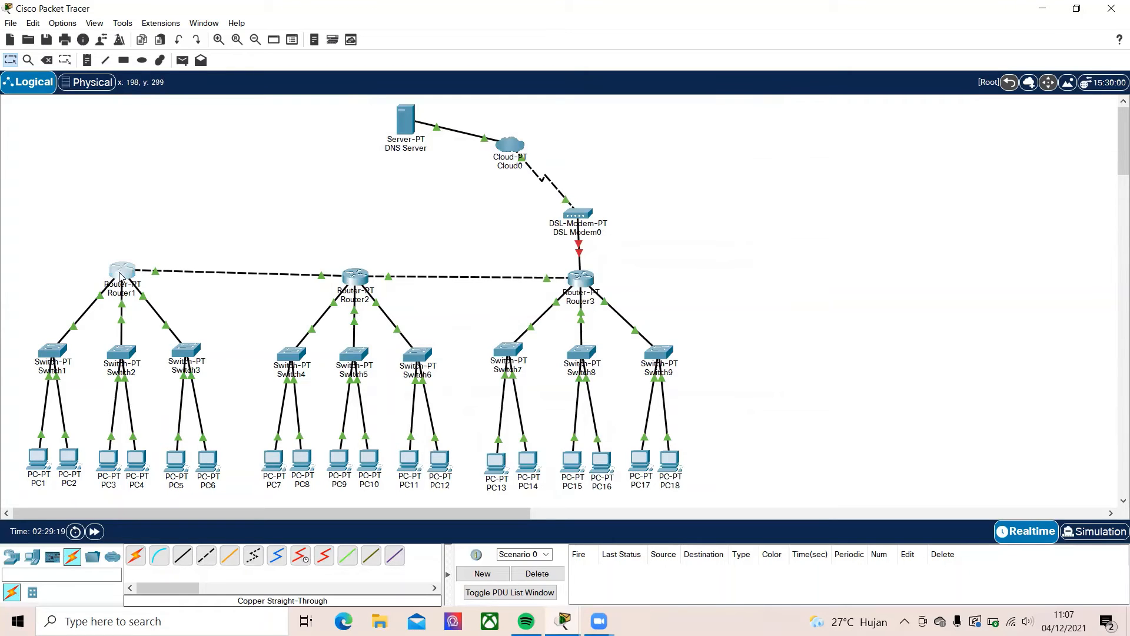
Open Router1's RIP routing settings and add network 192.168.64.0
{"action": "left_click", "coordinate": [128, 286]}
{"action": "left_click", "coordinate": [398, 212]}
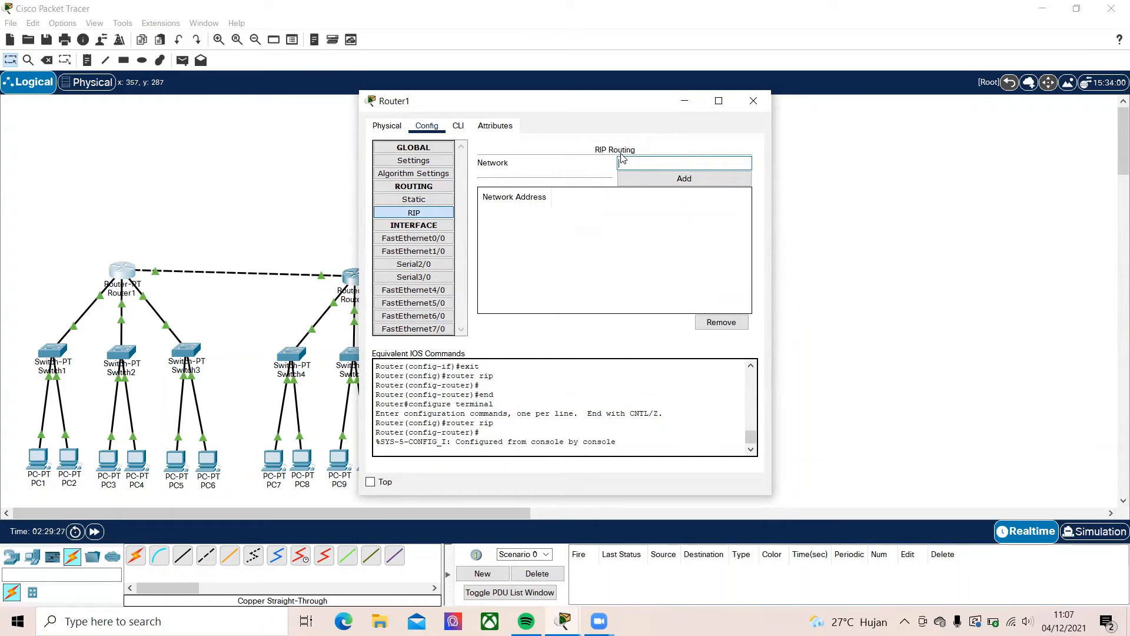
{"action": "left_click", "coordinate": [621, 157]}
{"action": "type", "text": "192.168.64.0"}
{"action": "left_click", "coordinate": [652, 182]}
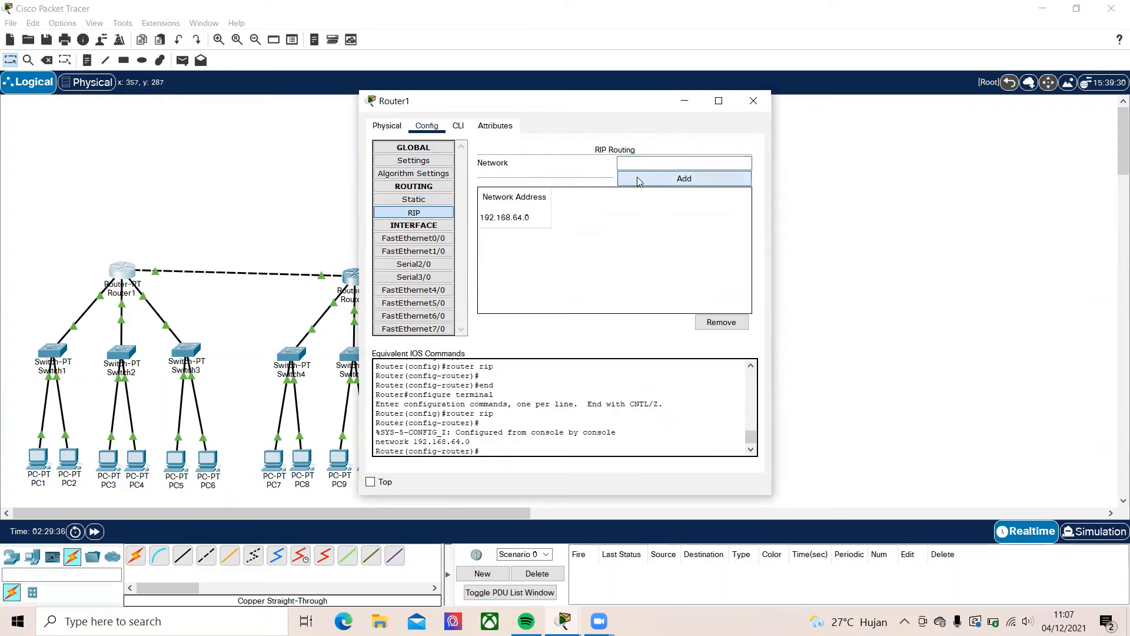
Add network 192.168.55.0 to Router1's RIP routing
{"action": "left_click", "coordinate": [684, 161]}
{"action": "type", "text": "192.168.55.0"}
{"action": "left_click", "coordinate": [686, 179]}
Add network 192.168.56.0 to Router1's RIP routing, dismissing the low-battery notice
{"action": "type", "text": "19"}
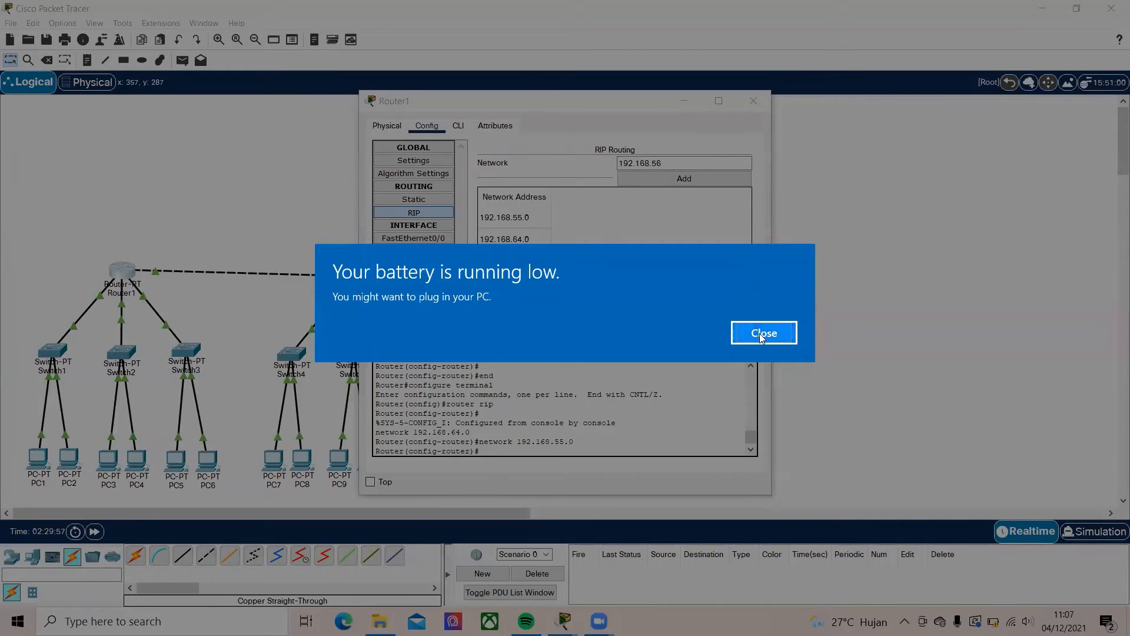
{"action": "left_click", "coordinate": [789, 327]}
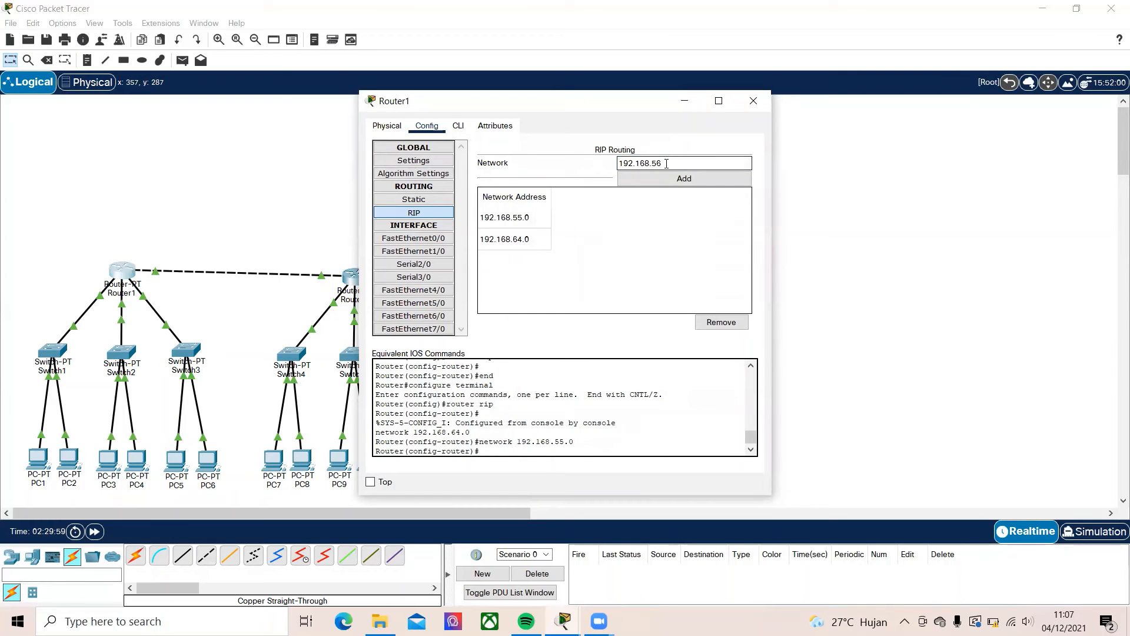
{"action": "type", "text": "0"}
{"action": "left_click", "coordinate": [660, 178]}
Add network 192.168.57.0 to Router1's RIP routing and close the router's window
{"action": "left_click", "coordinate": [652, 168]}
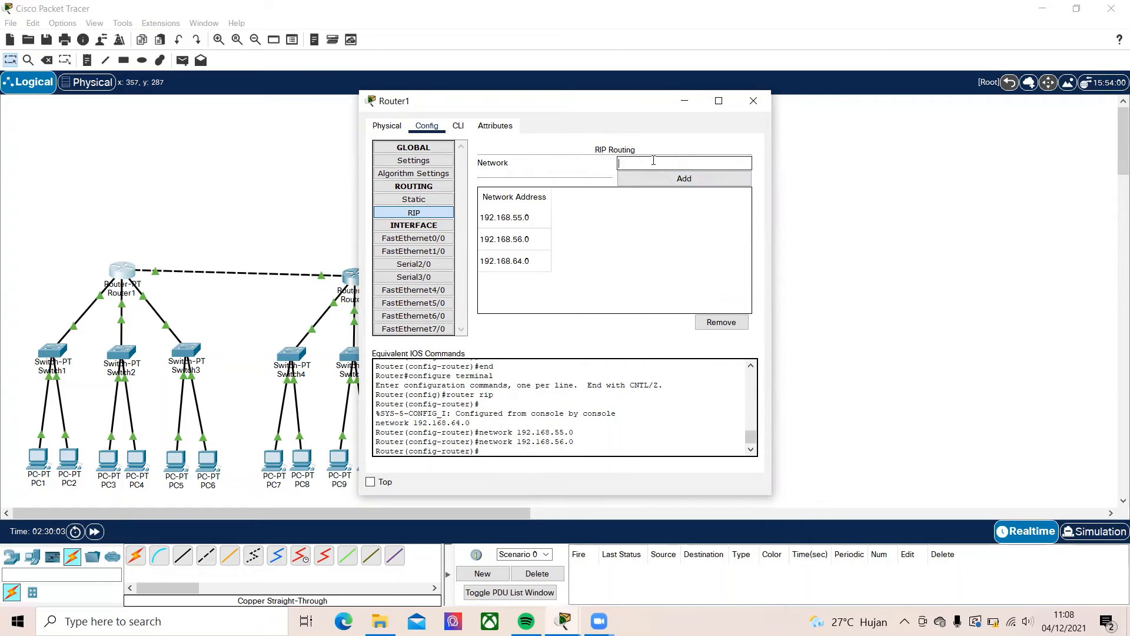
{"action": "type", "text": "192"}
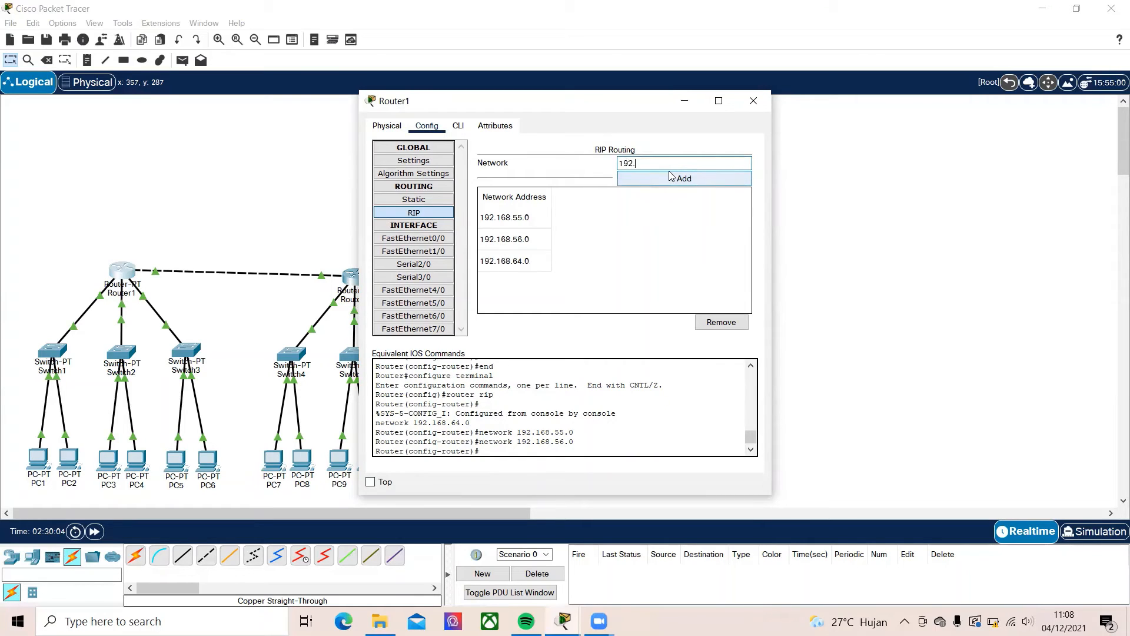
{"action": "type", "text": ".168.57.0"}
{"action": "left_click", "coordinate": [672, 178]}
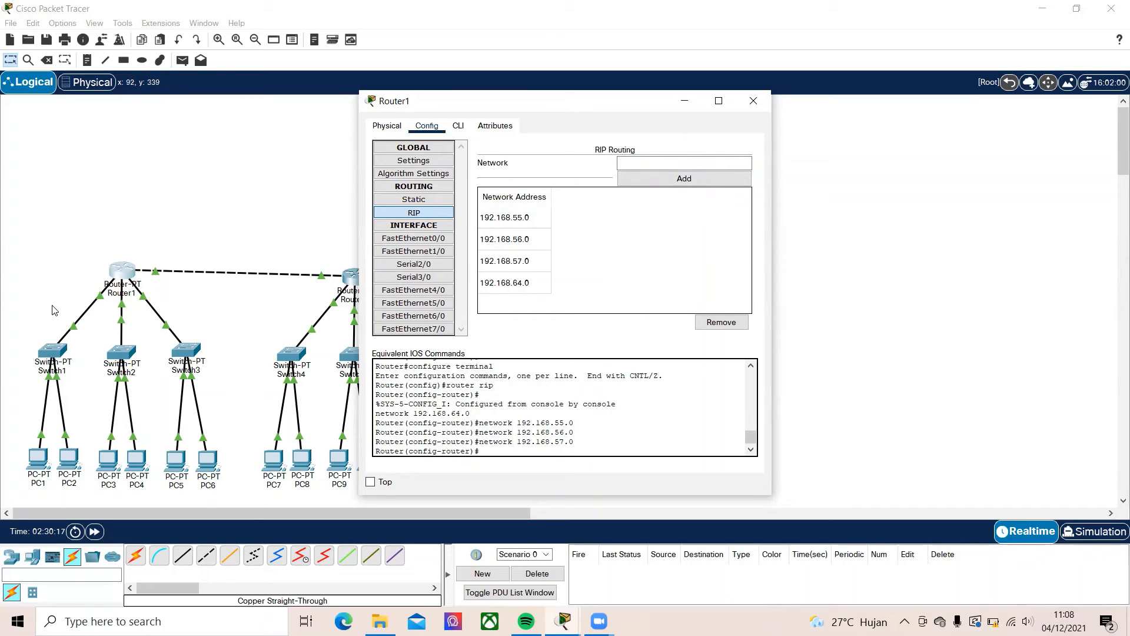
{"action": "left_click", "coordinate": [754, 101]}
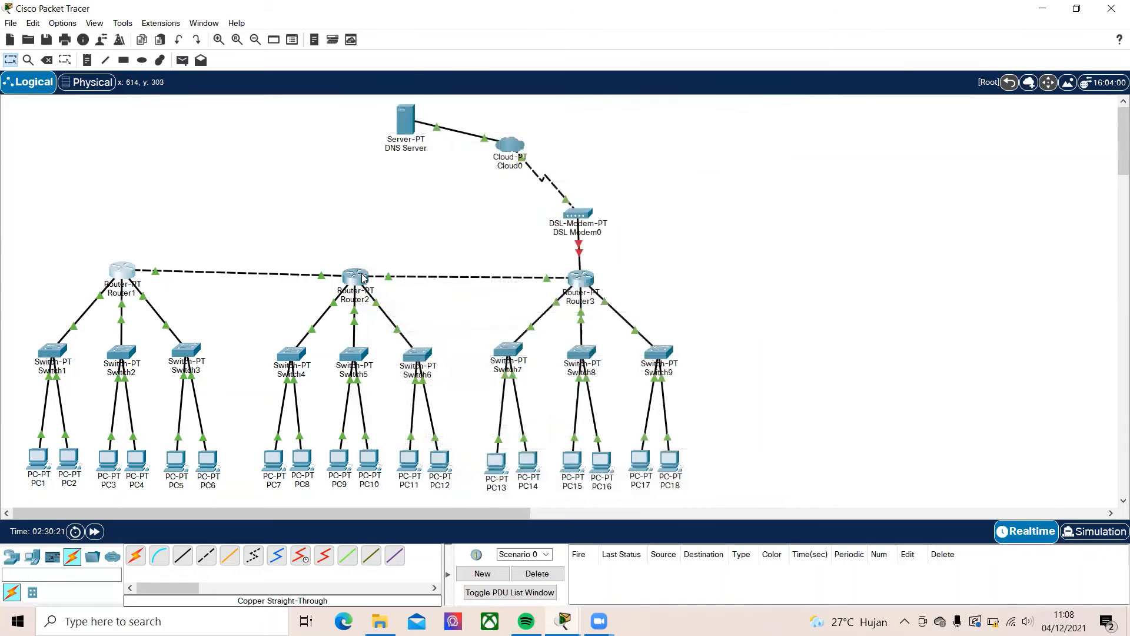
Open Router2's RIP routing settings and close the router's window
{"action": "left_click", "coordinate": [363, 278]}
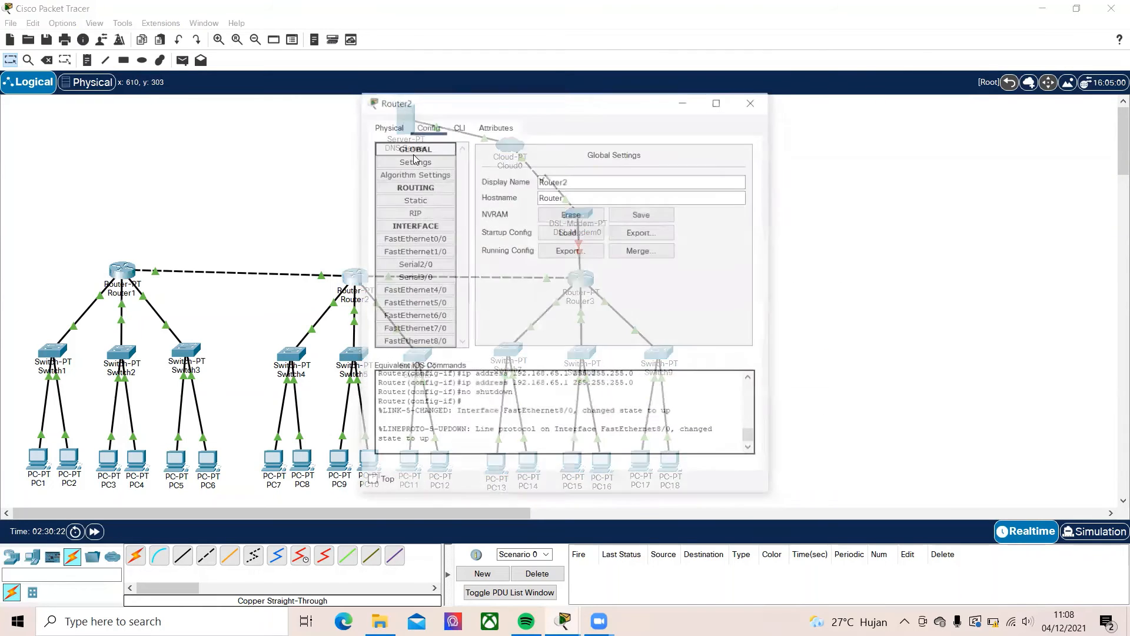
{"action": "left_click", "coordinate": [414, 212]}
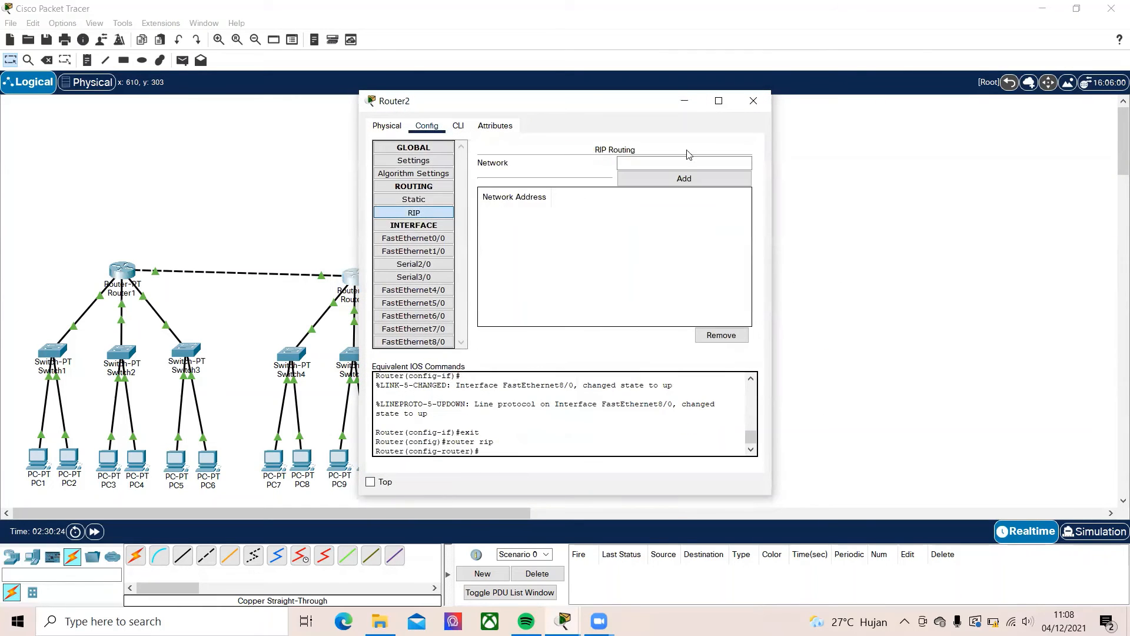
{"action": "left_click", "coordinate": [753, 100]}
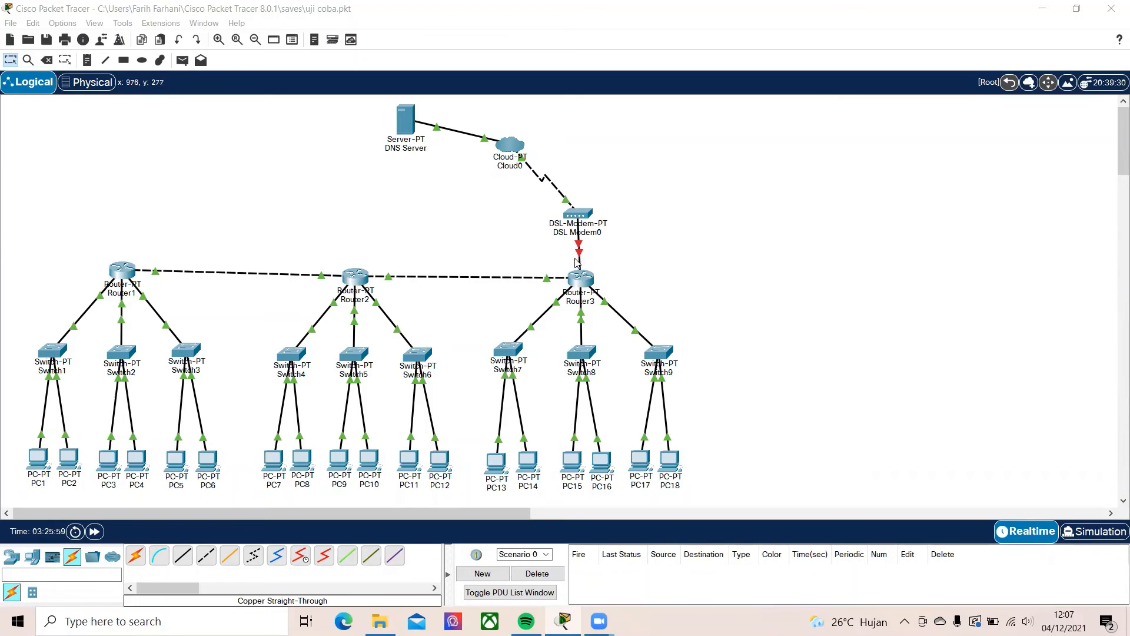
Turn on Router3's FastEthernet8/0 port towards the DSL modem and close the router's window
{"action": "left_click", "coordinate": [581, 279]}
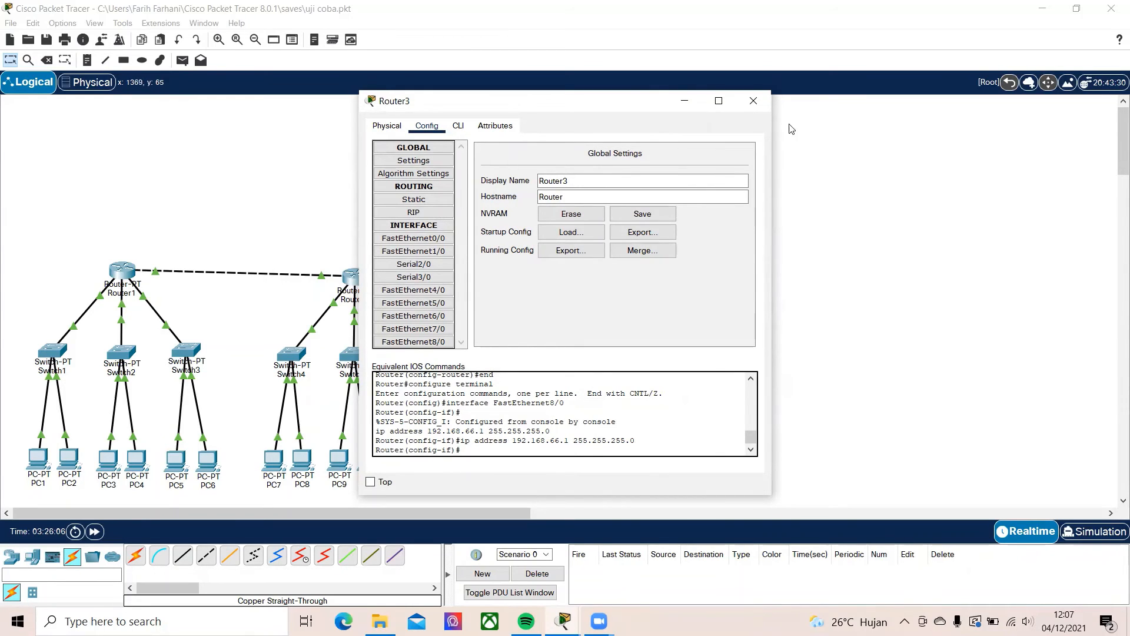
{"action": "left_click", "coordinate": [753, 101]}
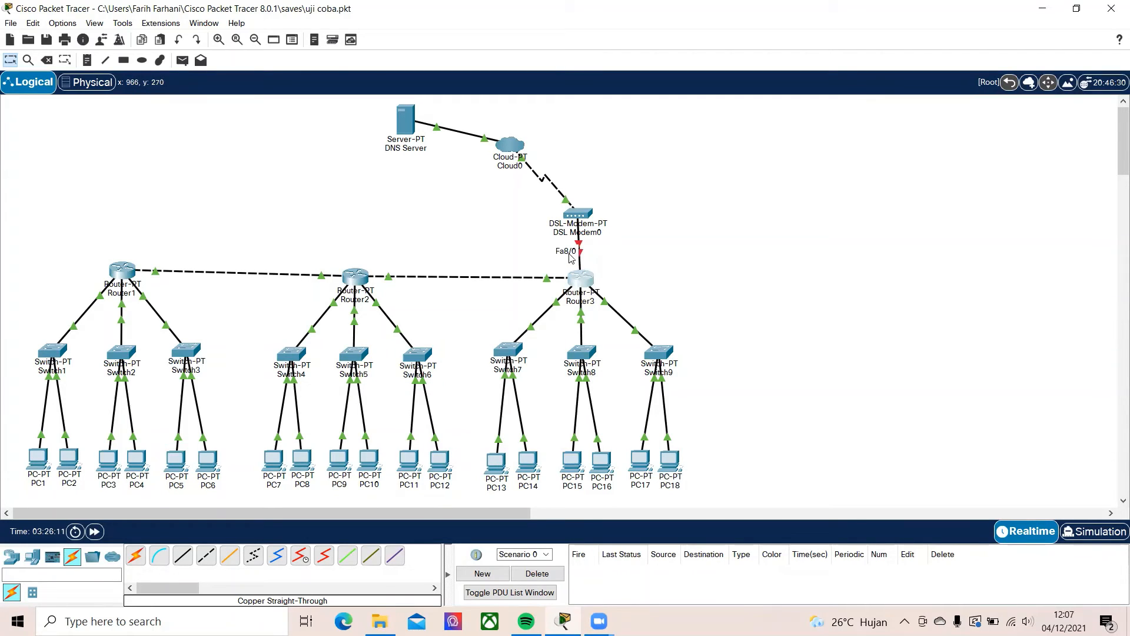
{"action": "left_click", "coordinate": [580, 288]}
{"action": "left_click", "coordinate": [413, 342]}
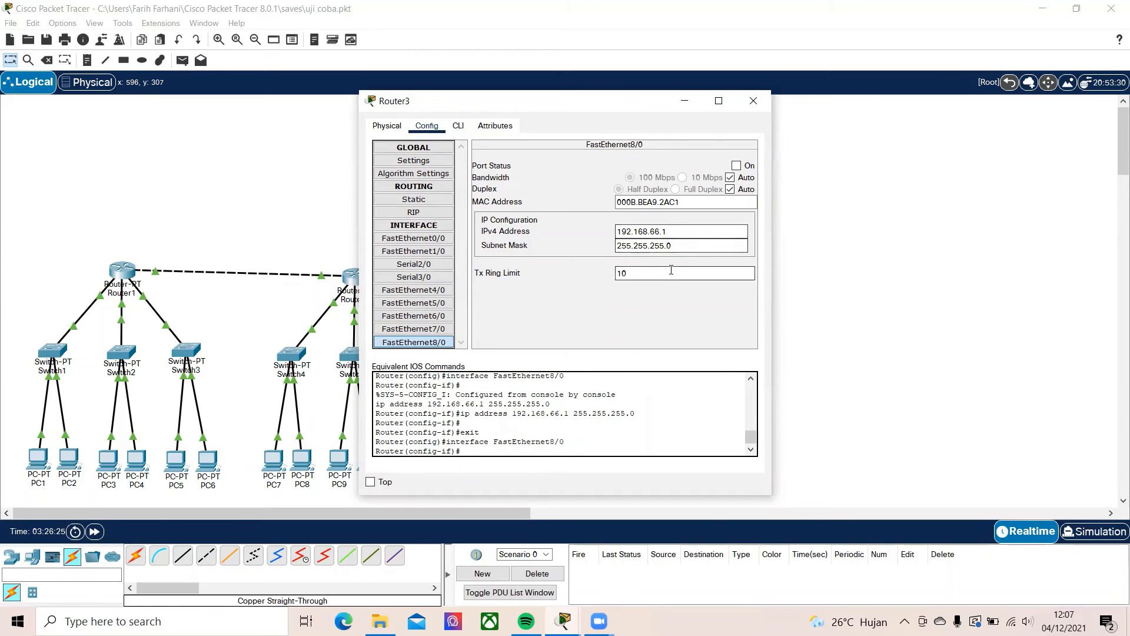
{"action": "left_click", "coordinate": [736, 165]}
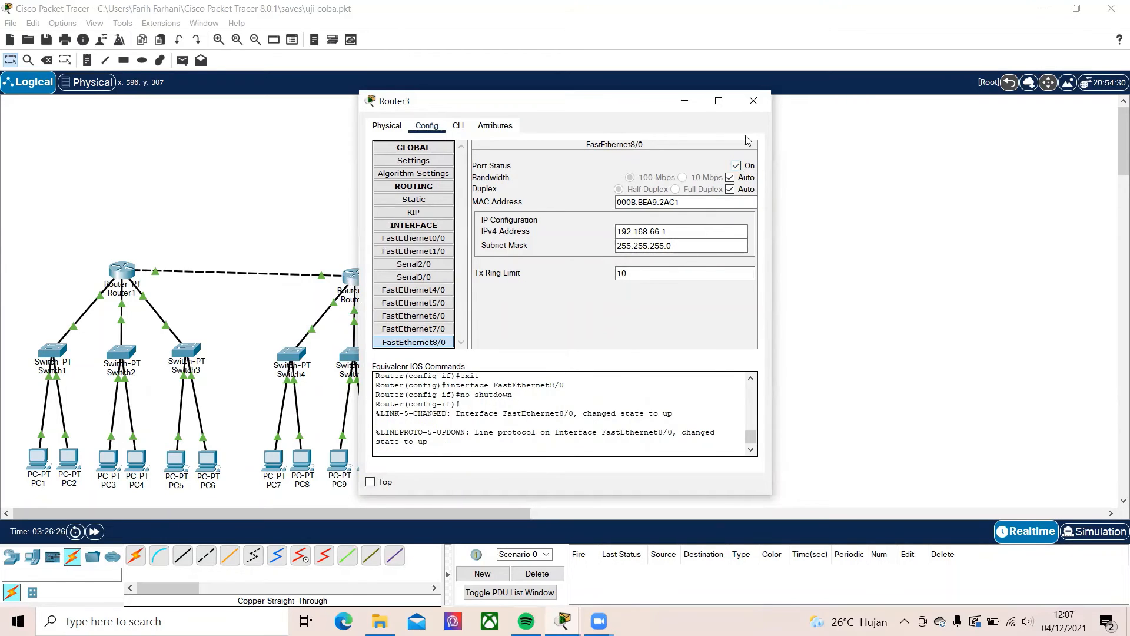
{"action": "left_click", "coordinate": [752, 101]}
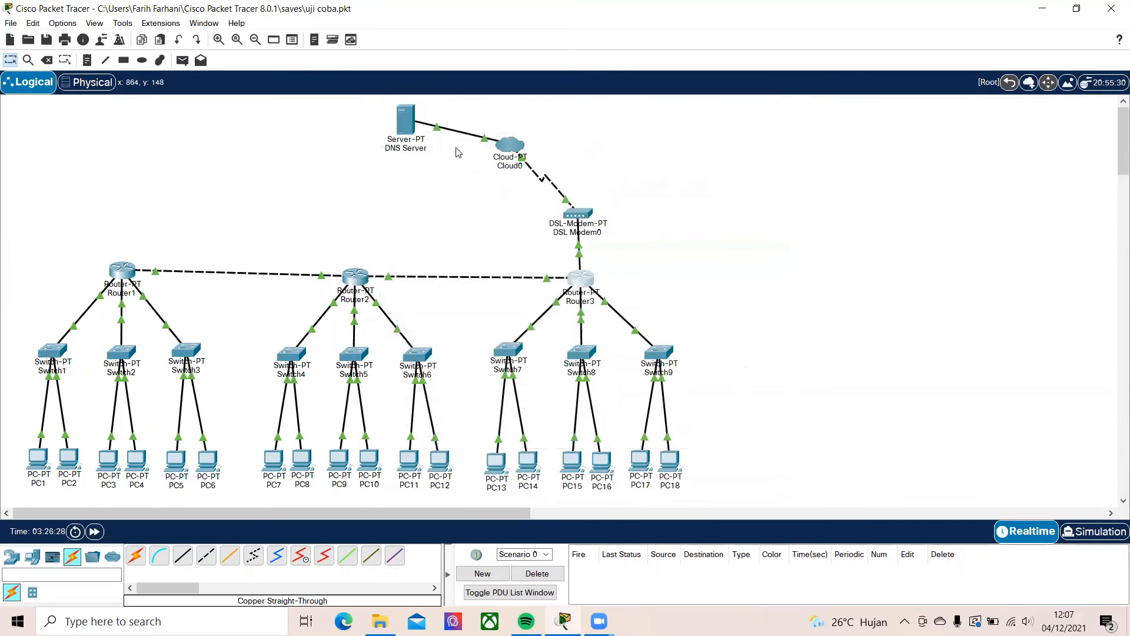
{"action": "left_click", "coordinate": [405, 121]}
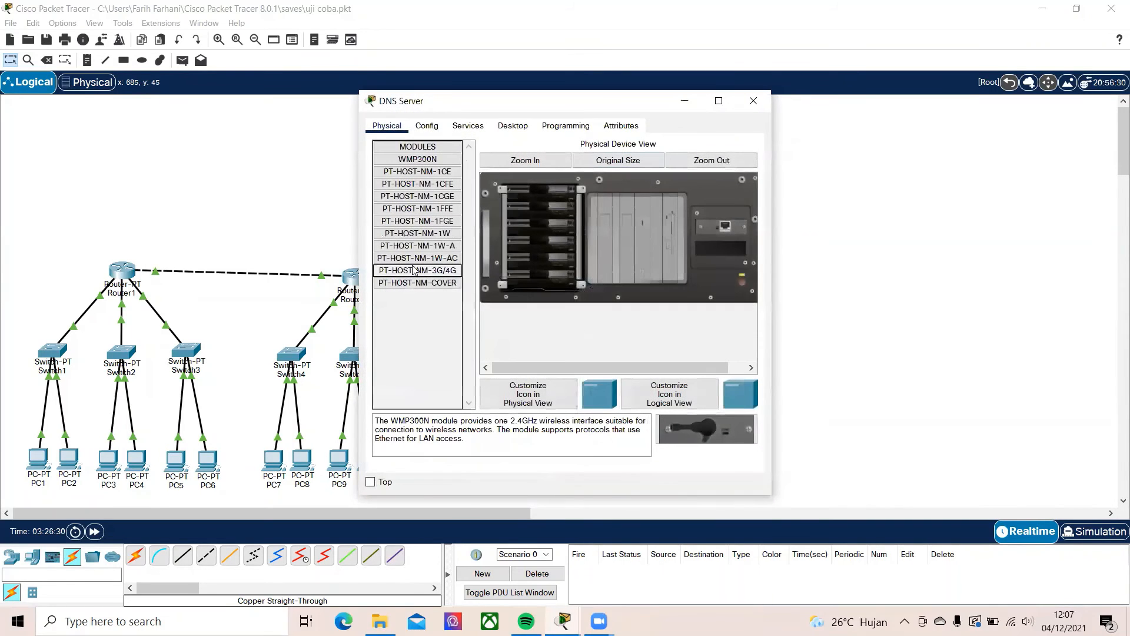
{"action": "left_click", "coordinate": [427, 126]}
{"action": "left_click", "coordinate": [424, 199]}
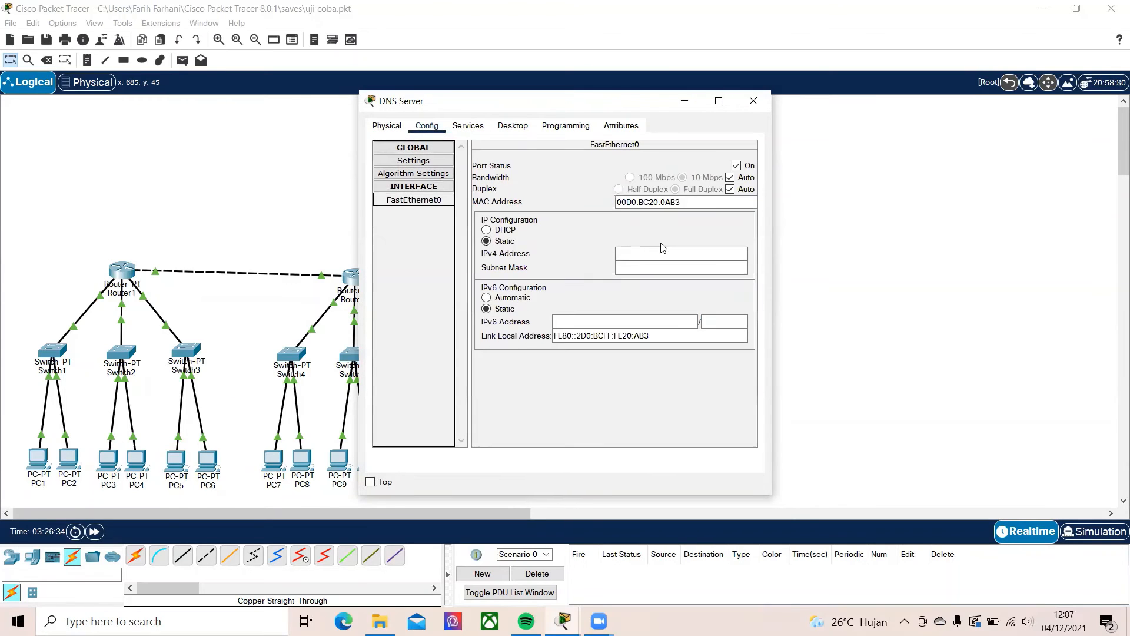
{"action": "left_click", "coordinate": [685, 102]}
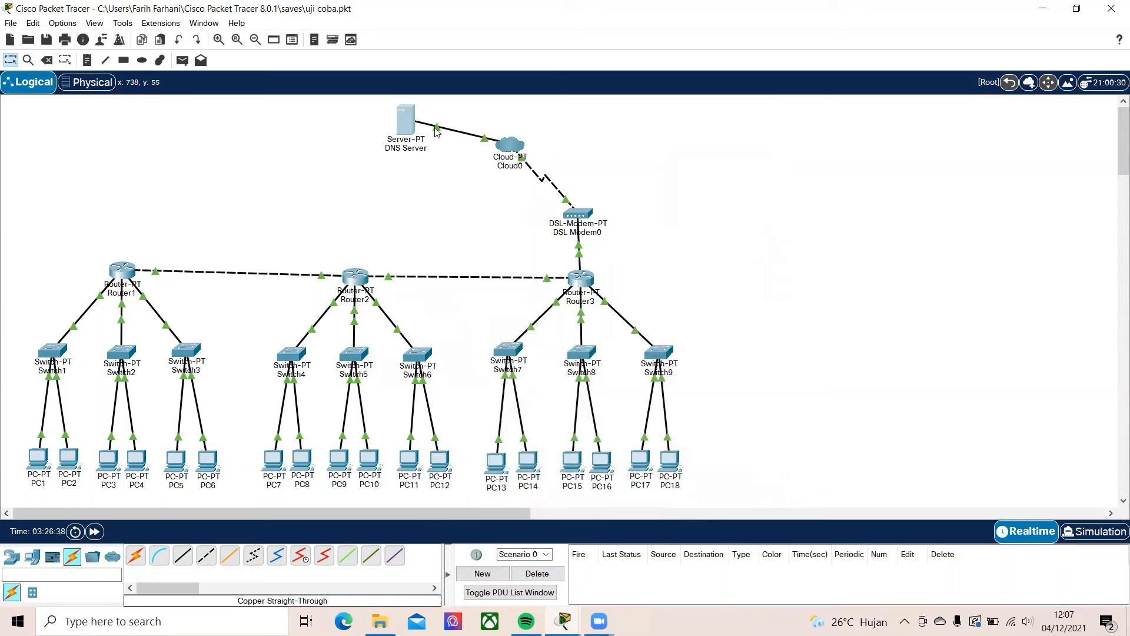
Give the DNS Server the static IPv4 address 192.168.66.2 with subnet mask 255.255.255.0
{"action": "left_click", "coordinate": [403, 125]}
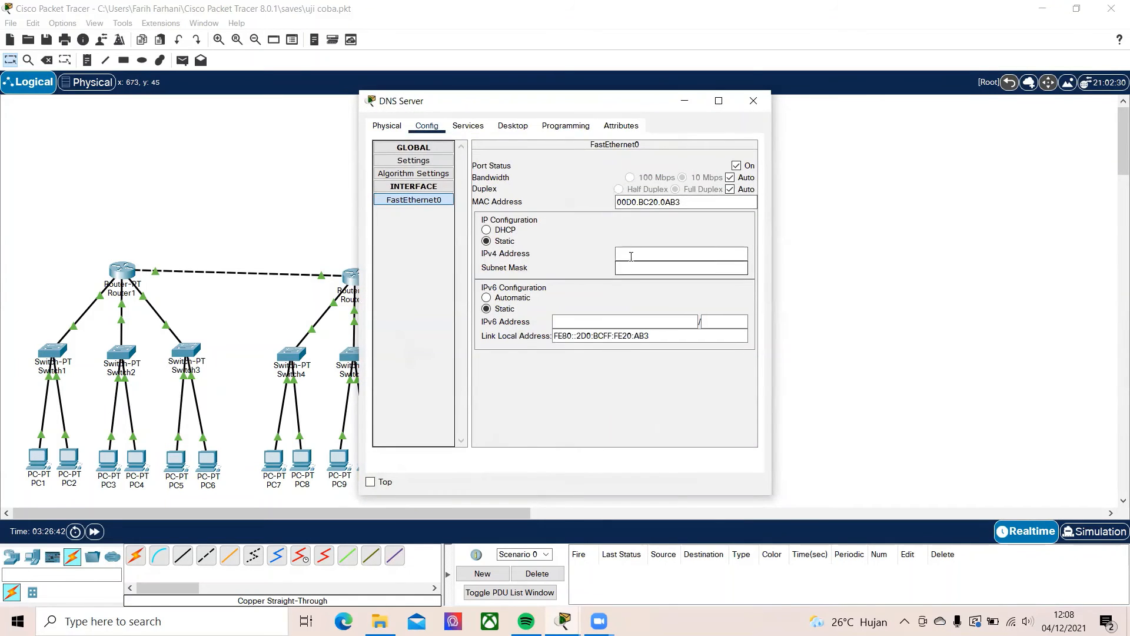
{"action": "left_click", "coordinate": [639, 254]}
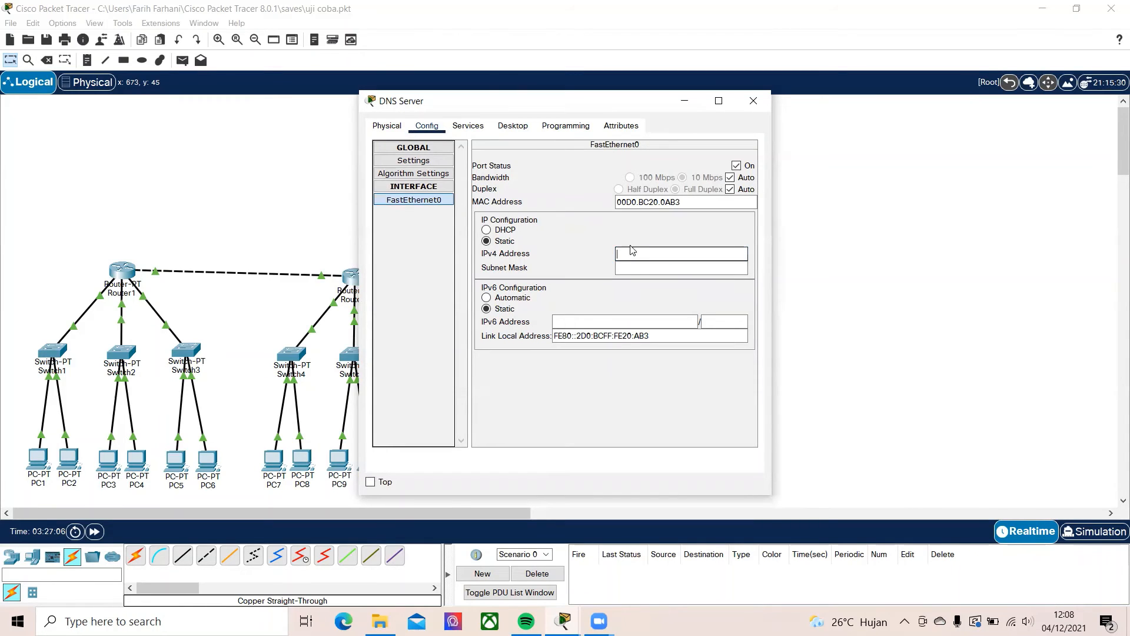
{"action": "left_click", "coordinate": [512, 125]}
{"action": "left_click", "coordinate": [421, 167]}
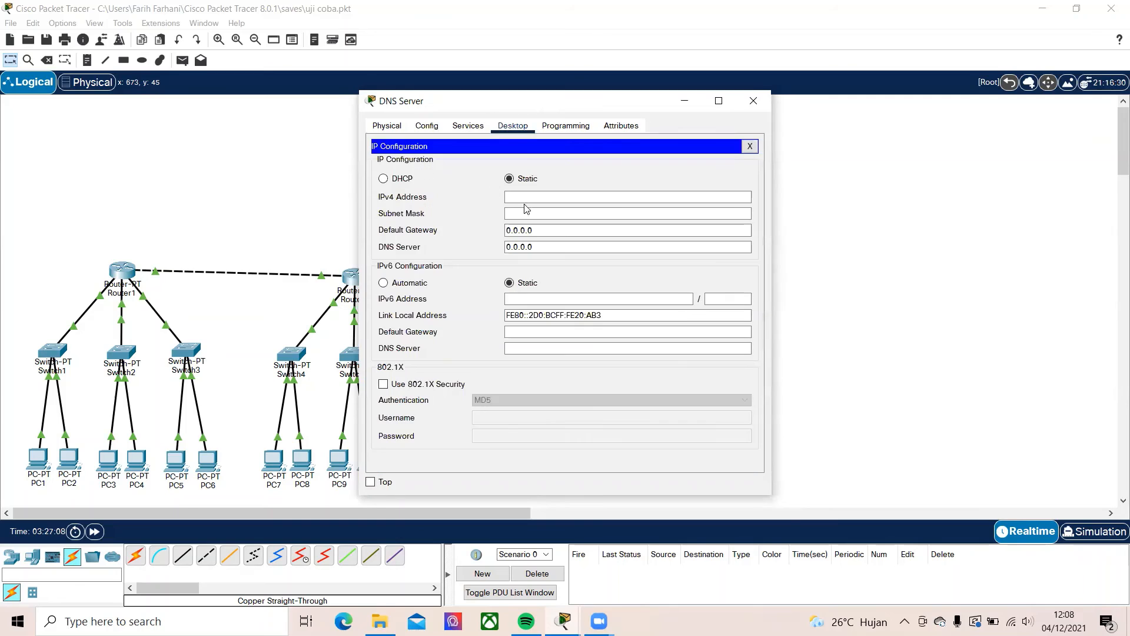
{"action": "left_click", "coordinate": [521, 198]}
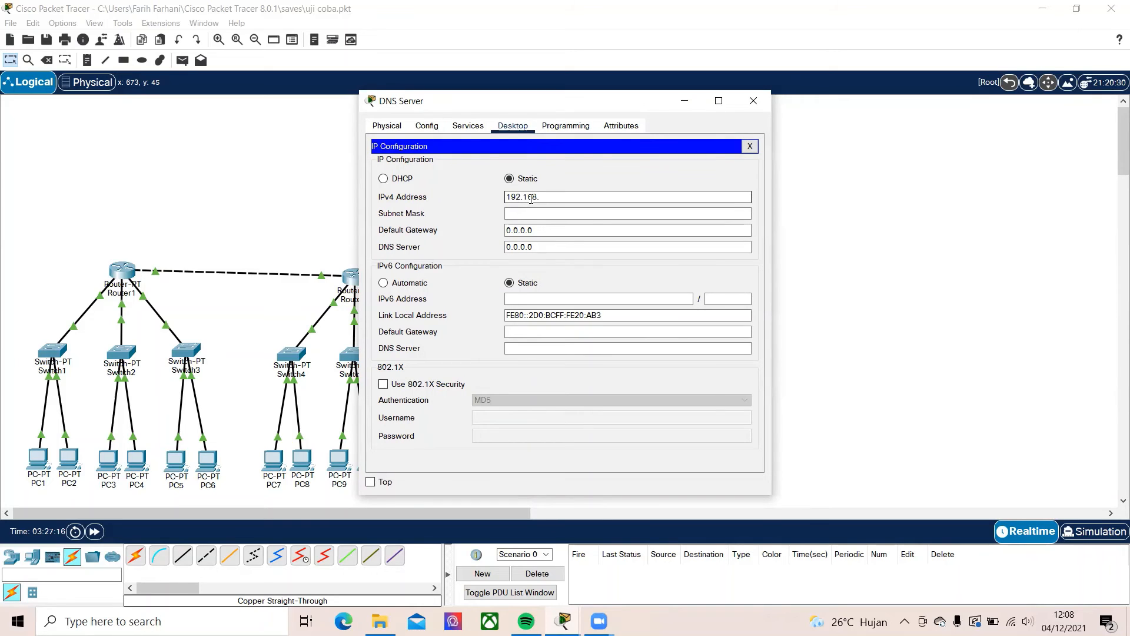
{"action": "type", "text": "192.168.66.2"}
{"action": "key", "text": "Tab"}
{"action": "key", "text": "Tab"}
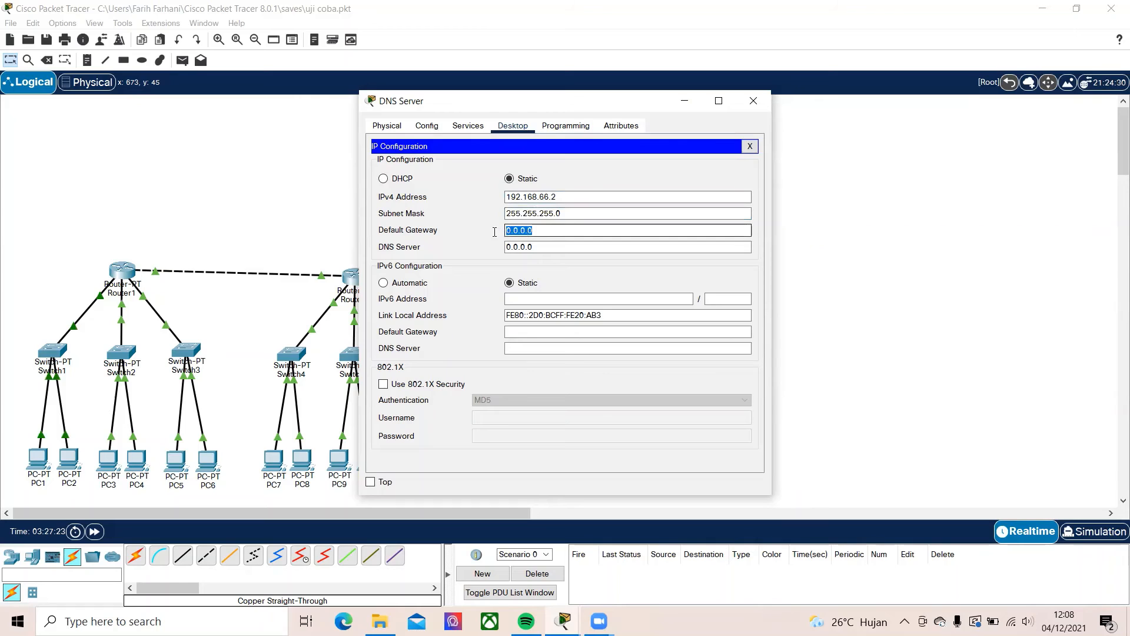
Try to set the DNS Server's default gateway to 192.268.66.1
{"action": "key", "text": "BackSpace"}
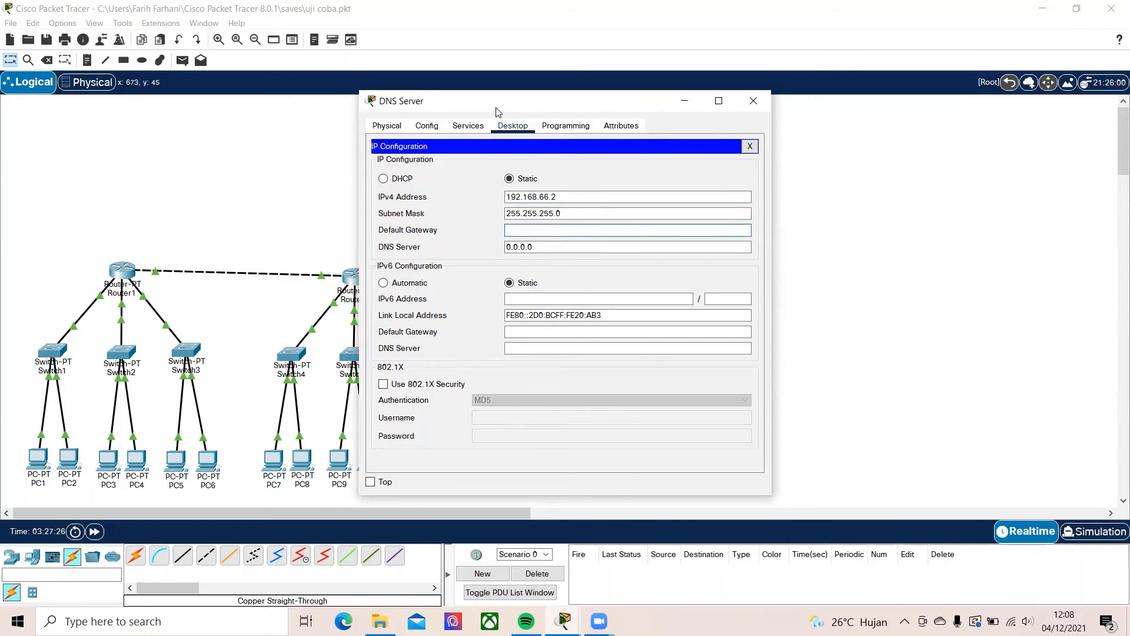
{"action": "left_click_drag", "start_coordinate": [497, 111], "coordinate": [302, 155]}
{"action": "left_click_drag", "start_coordinate": [436, 152], "coordinate": [312, 113]}
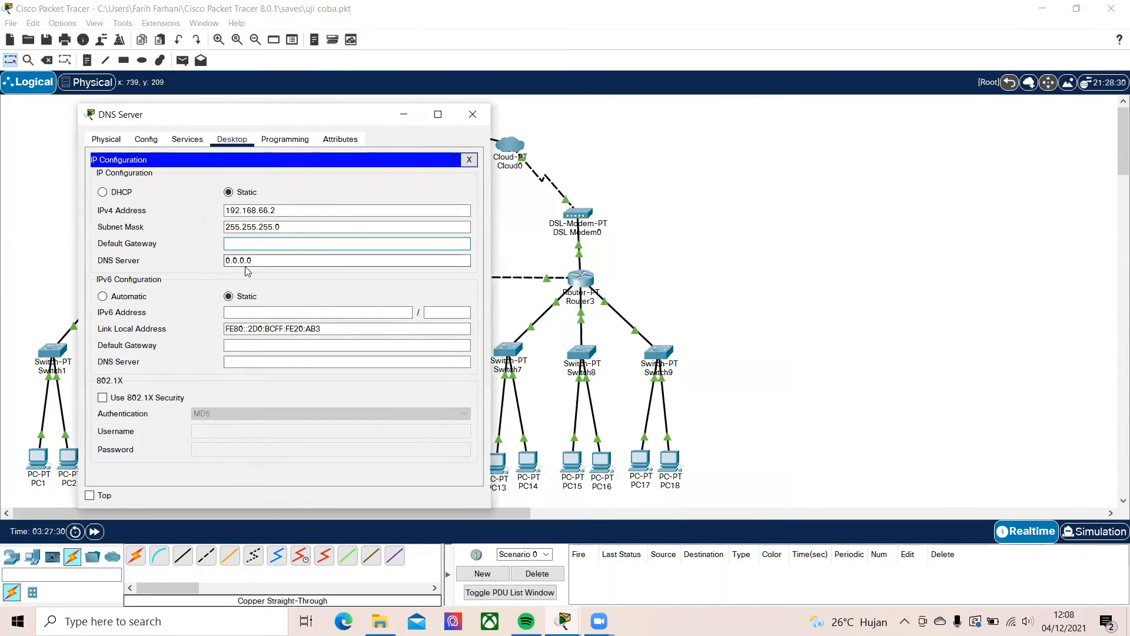
{"action": "type", "text": "19"}
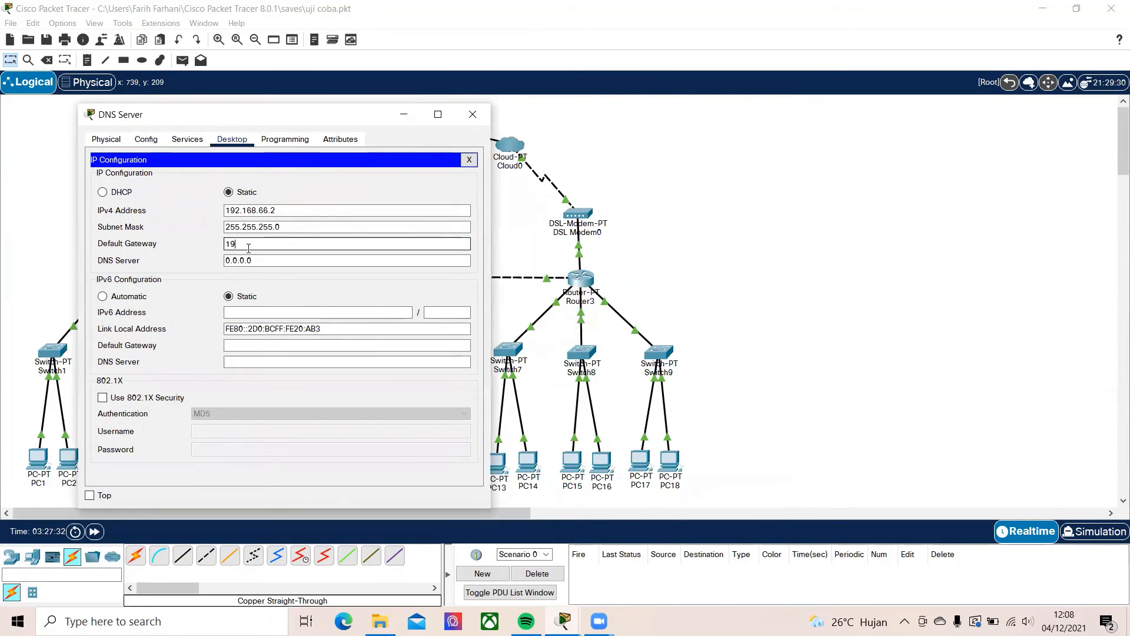
{"action": "type", "text": "2.268.66.1"}
{"action": "left_click", "coordinate": [250, 260]}
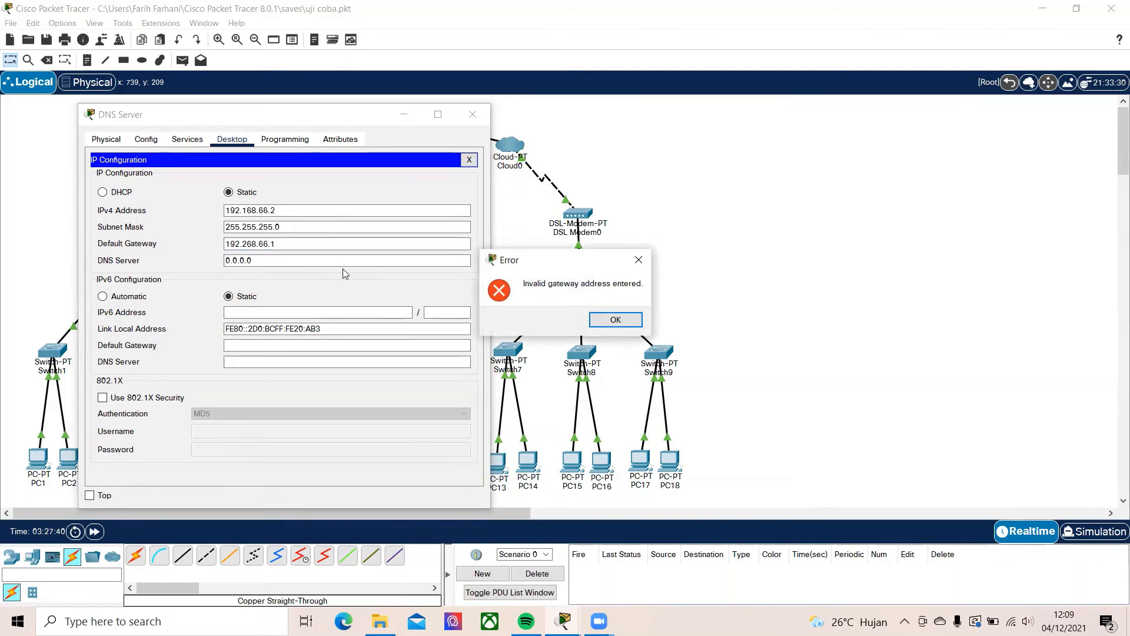
{"action": "left_click", "coordinate": [601, 326]}
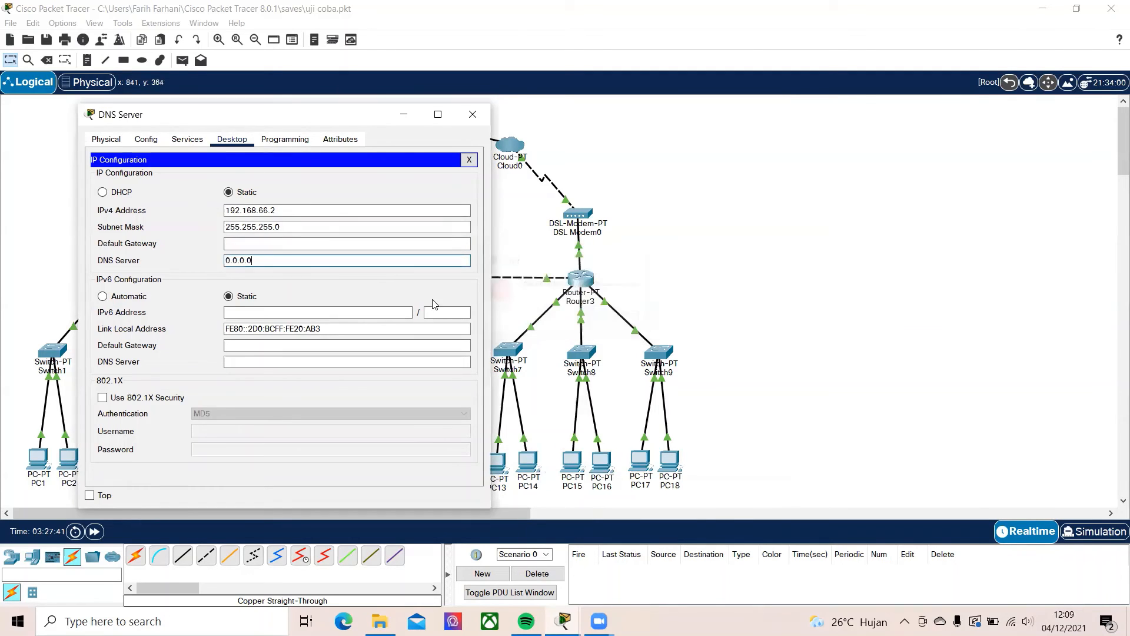
Set the DNS Server's default gateway to 192.168.66.1
{"action": "left_click", "coordinate": [289, 248]}
{"action": "type", "text": "192"}
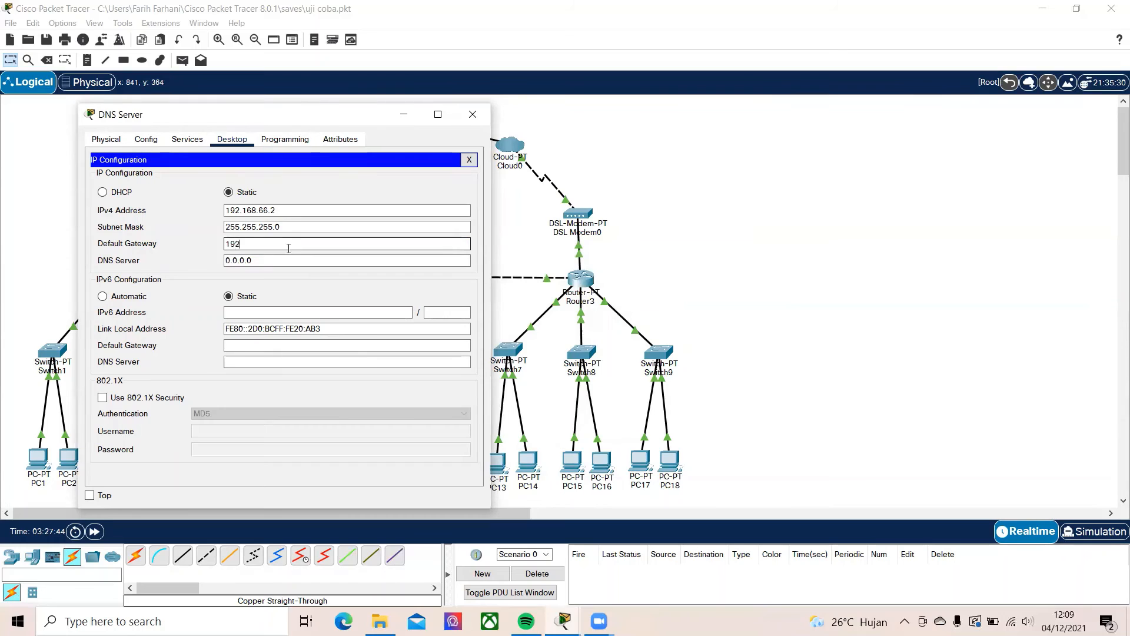
{"action": "type", "text": ".168.66.1"}
Set the DNS Server's own DNS server address to 8.8.8.8 and close its window
{"action": "left_click", "coordinate": [279, 261]}
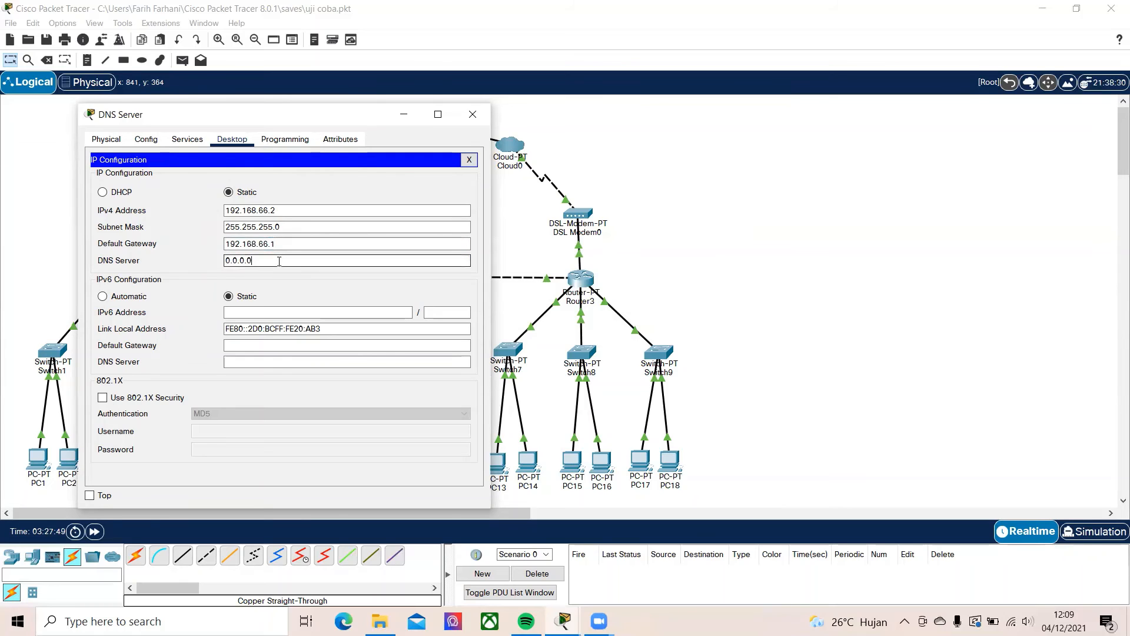
{"action": "left_click_drag", "start_coordinate": [251, 262], "coordinate": [197, 268]}
{"action": "type", "text": "8"}
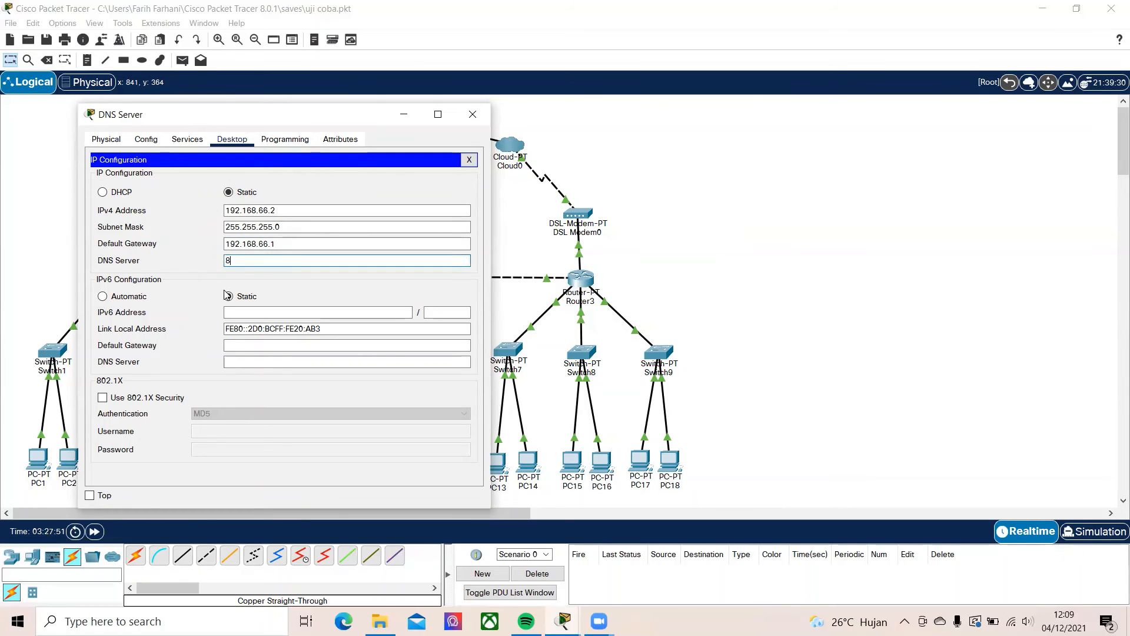
{"action": "type", "text": ".8.8.8"}
{"action": "left_click", "coordinate": [473, 115]}
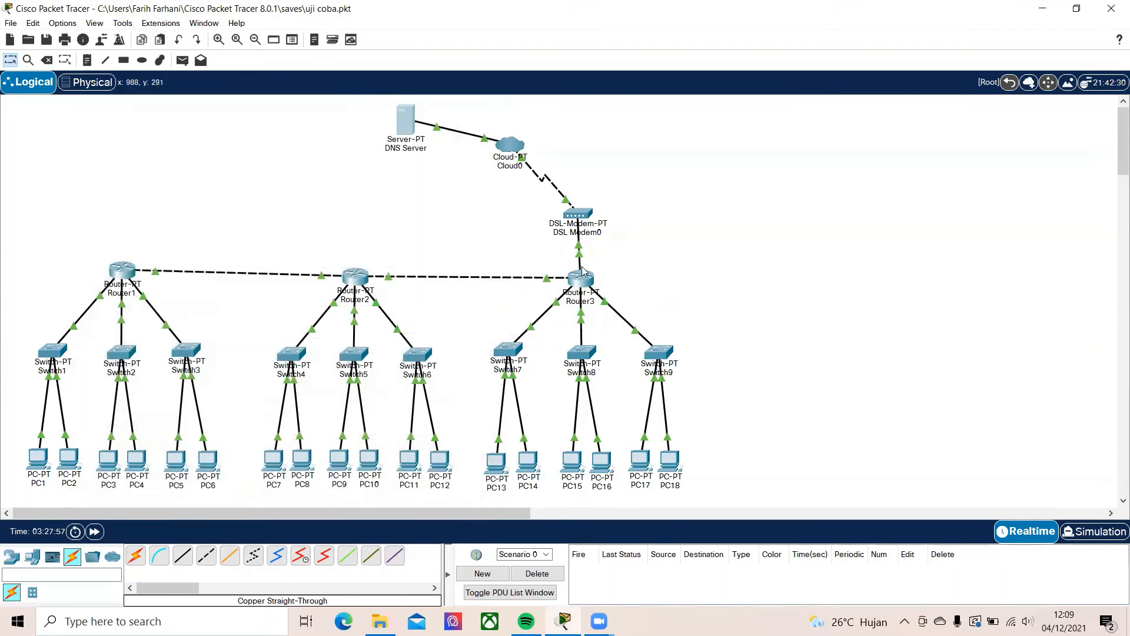
Add network 192.168.66.0 to Router3's RIP routing and close the router's window
{"action": "mouse_move", "coordinate": [599, 227]}
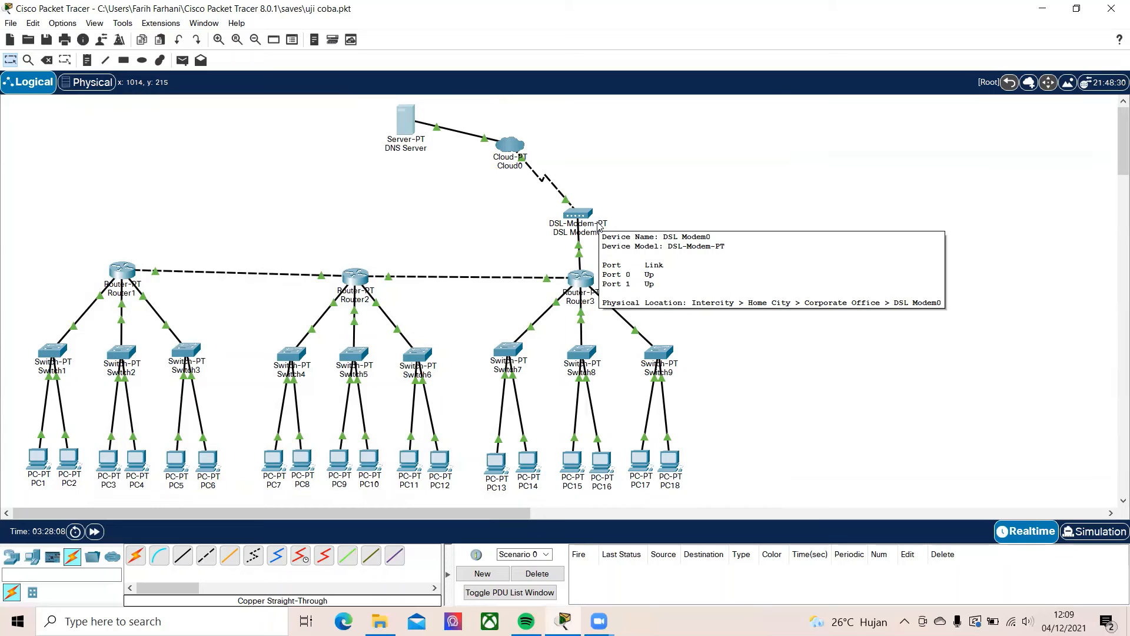
{"action": "left_click", "coordinate": [588, 279]}
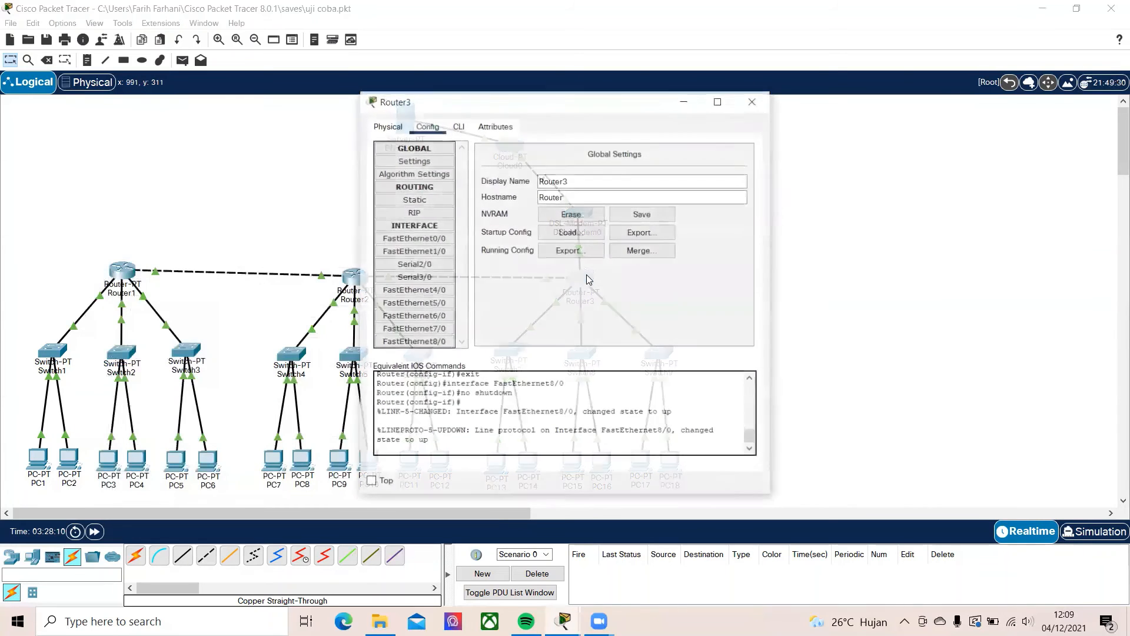
{"action": "left_click", "coordinate": [411, 216]}
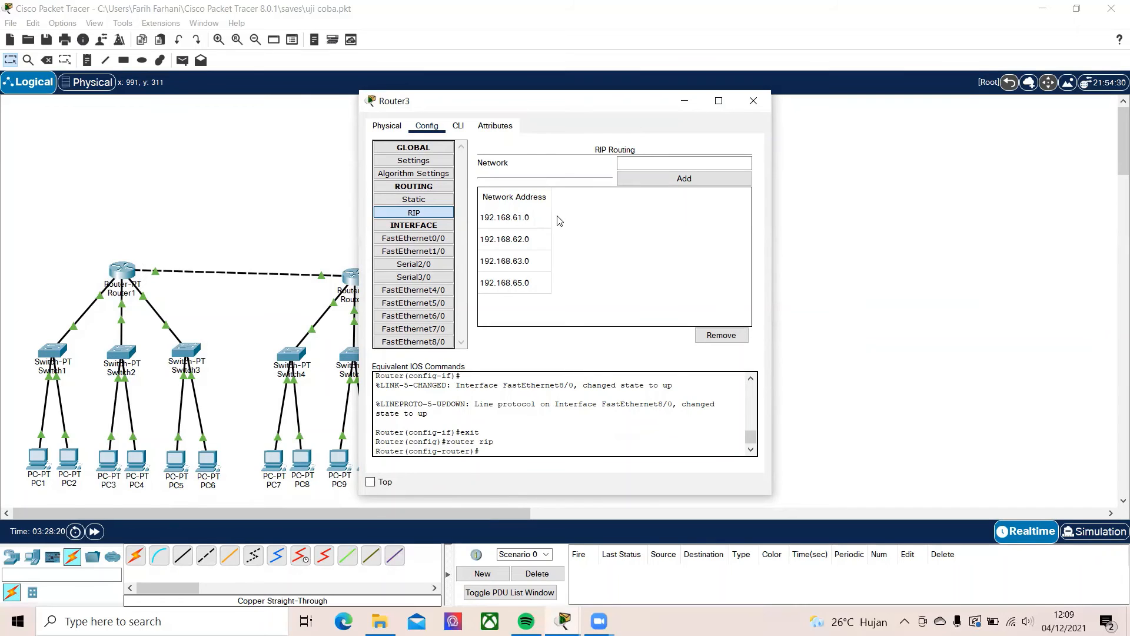
{"action": "left_click", "coordinate": [678, 164]}
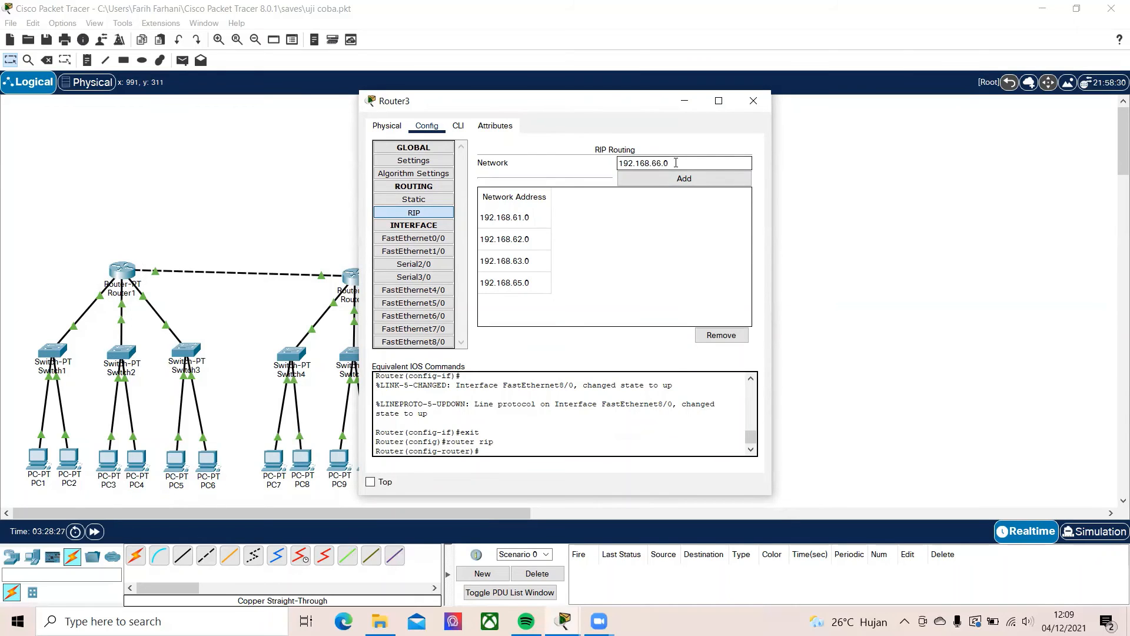
{"action": "left_click", "coordinate": [637, 181]}
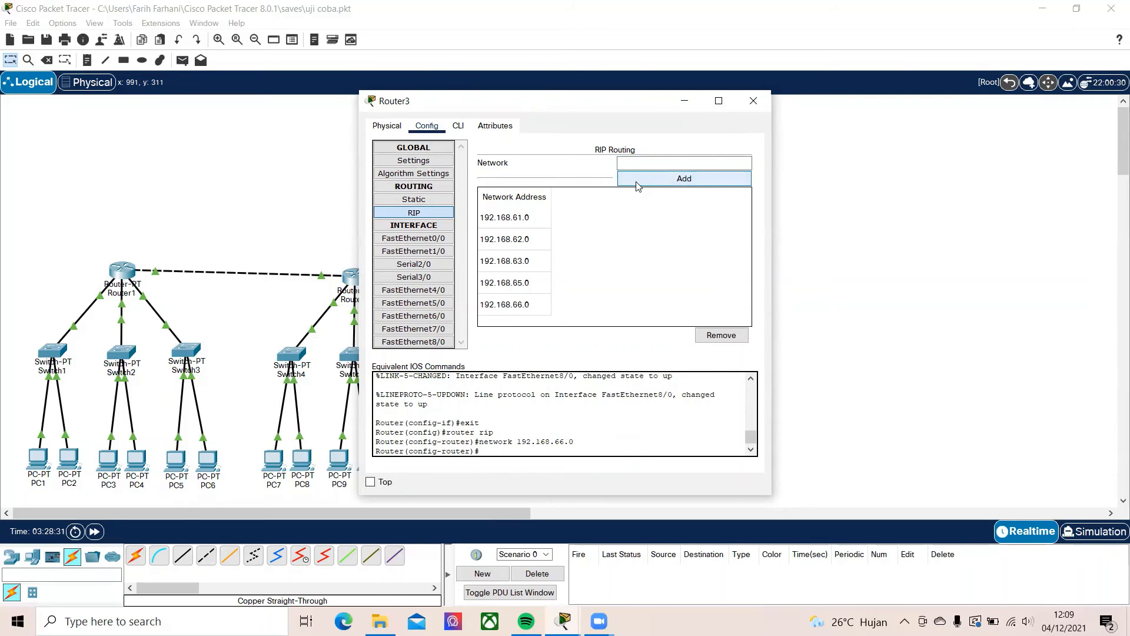
{"action": "left_click", "coordinate": [633, 166]}
{"action": "left_click", "coordinate": [761, 96]}
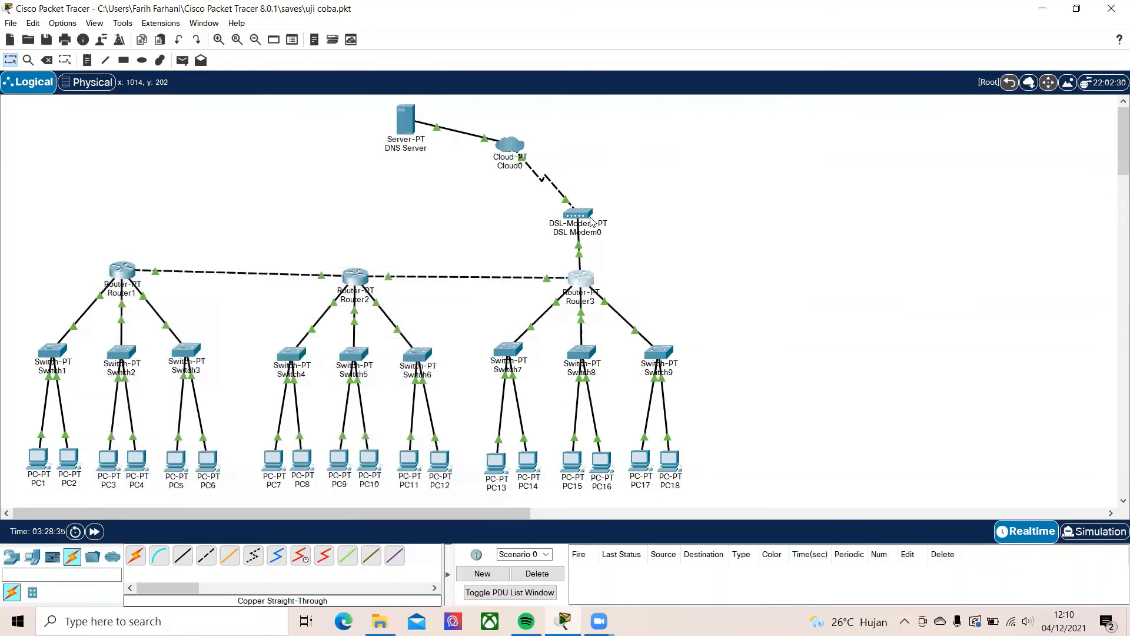
Open Cloud0's DSL connection settings and check the cloud's port labels in the topology
{"action": "left_click", "coordinate": [580, 216]}
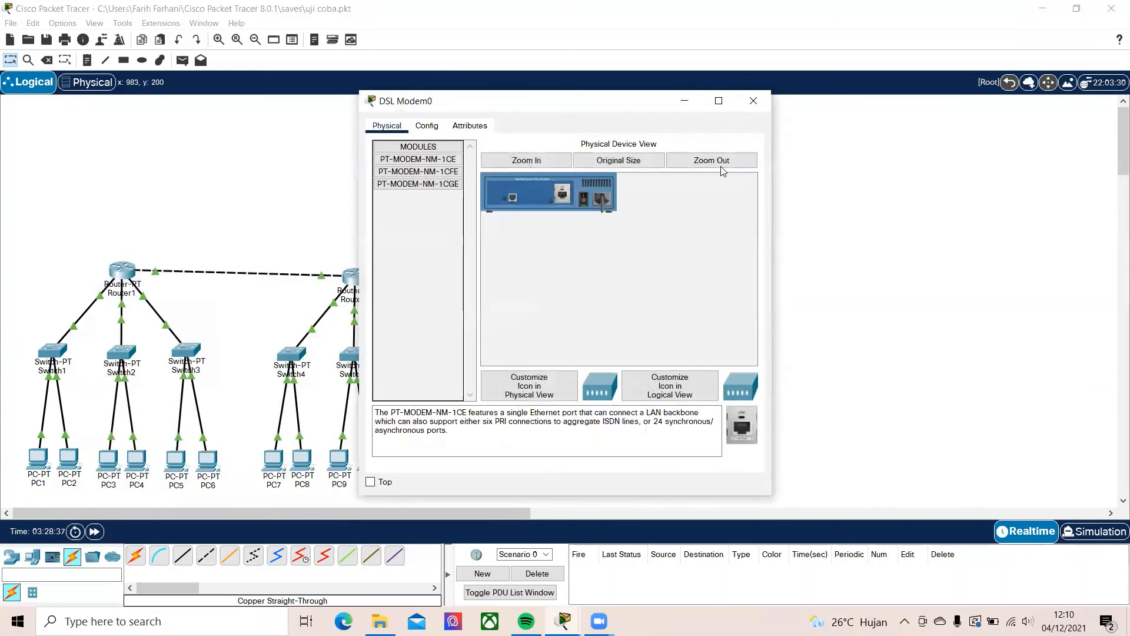
{"action": "left_click", "coordinate": [755, 106]}
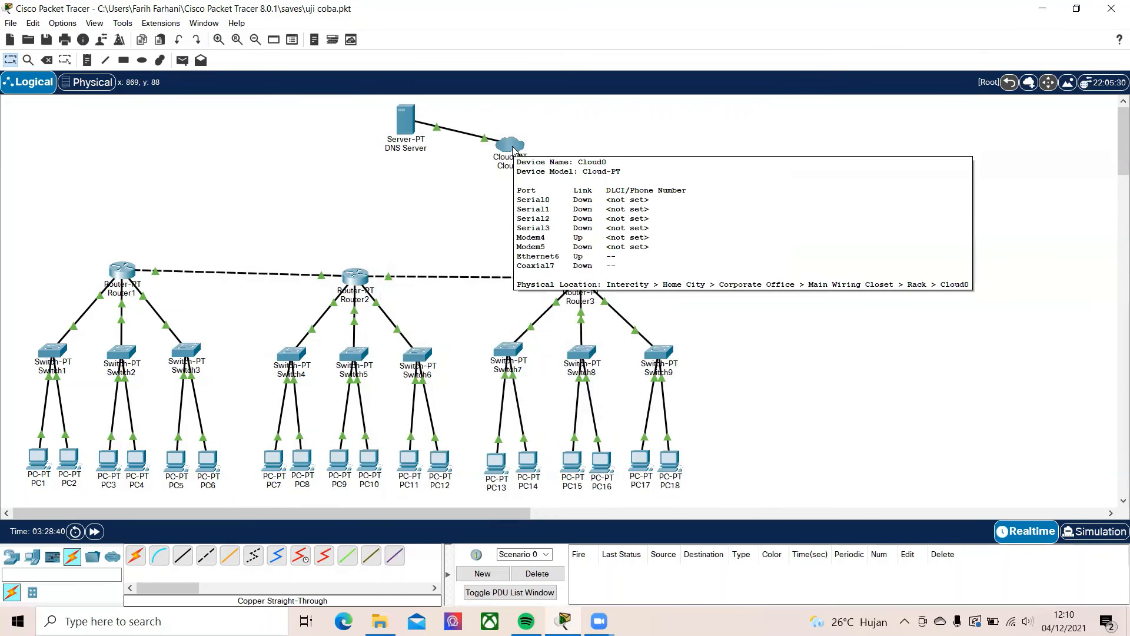
{"action": "left_click", "coordinate": [513, 149]}
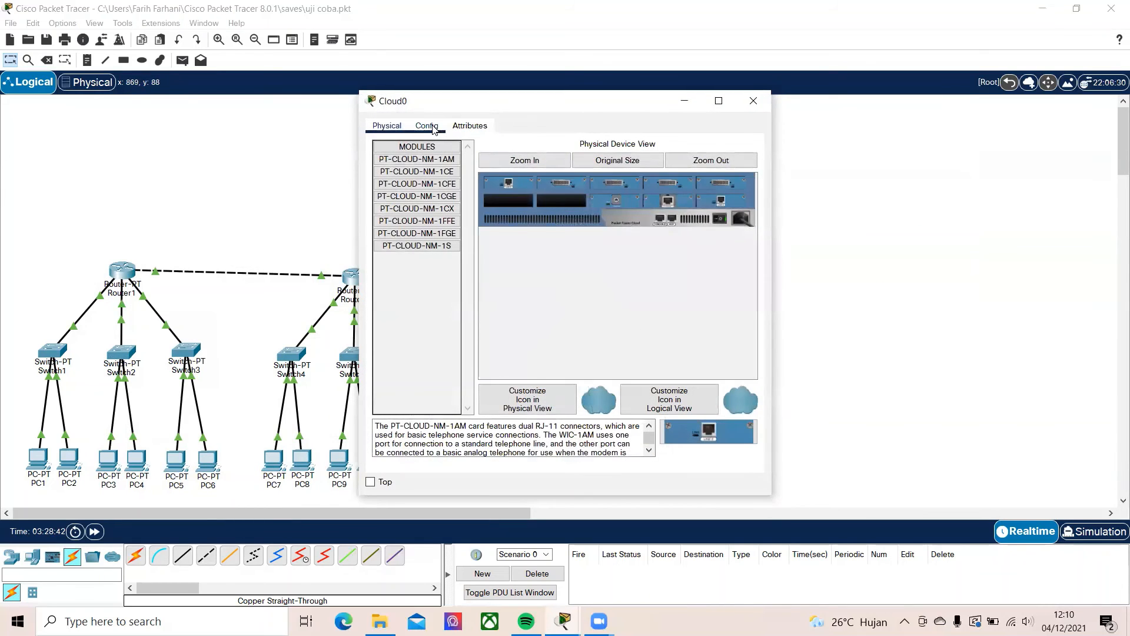
{"action": "left_click", "coordinate": [426, 126]}
{"action": "left_click", "coordinate": [408, 212]}
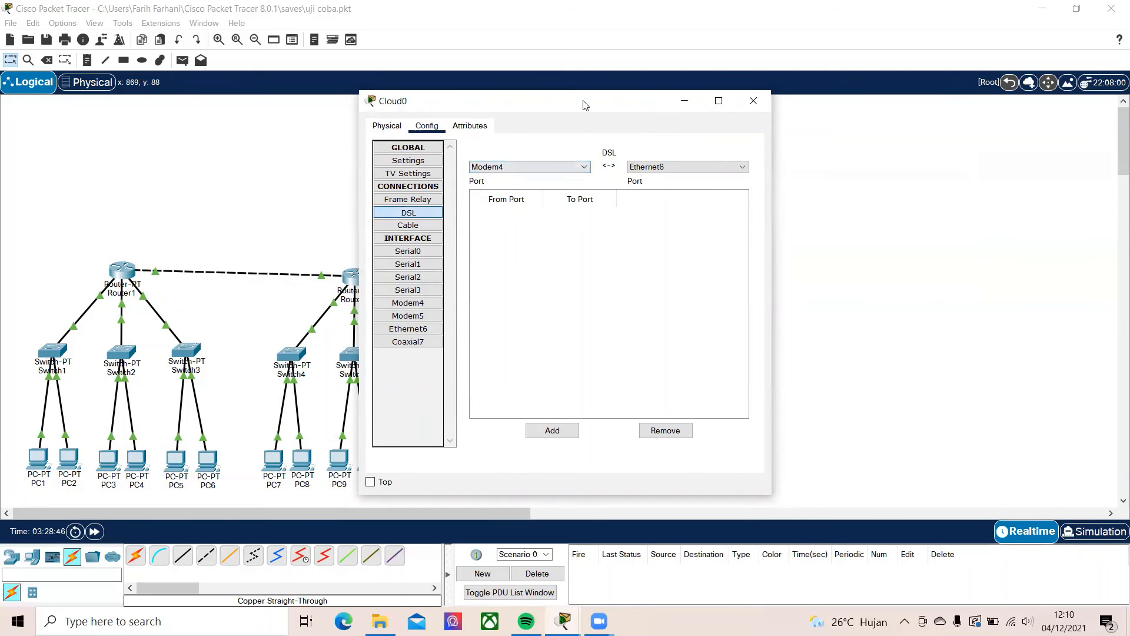
{"action": "left_click_drag", "start_coordinate": [585, 105], "coordinate": [250, 103]}
{"action": "left_click", "coordinate": [351, 101]}
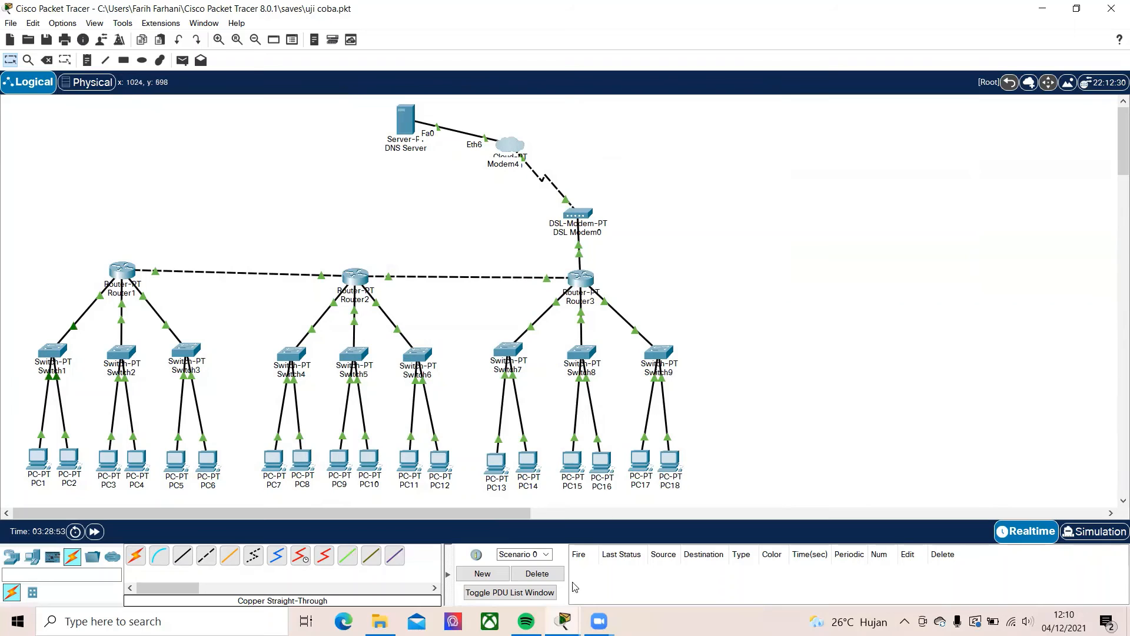
{"action": "mouse_move", "coordinate": [563, 622]}
{"action": "left_click", "coordinate": [652, 562]}
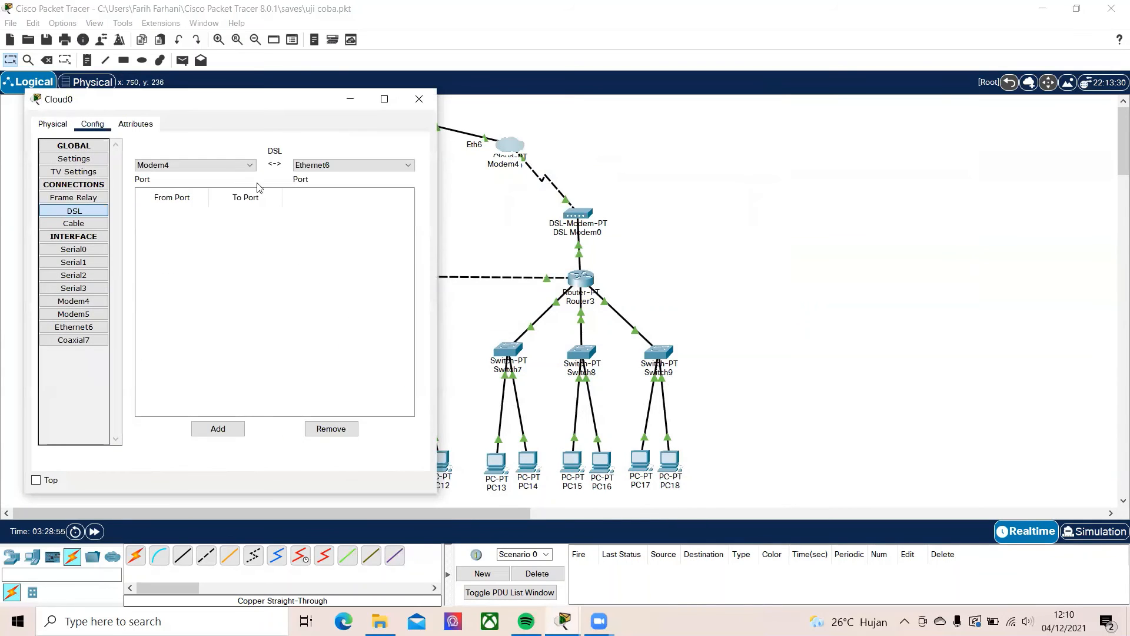
Add a DSL connection from Modem4 to Ethernet6 in Cloud0 and close the cloud's window
{"action": "left_click", "coordinate": [193, 167]}
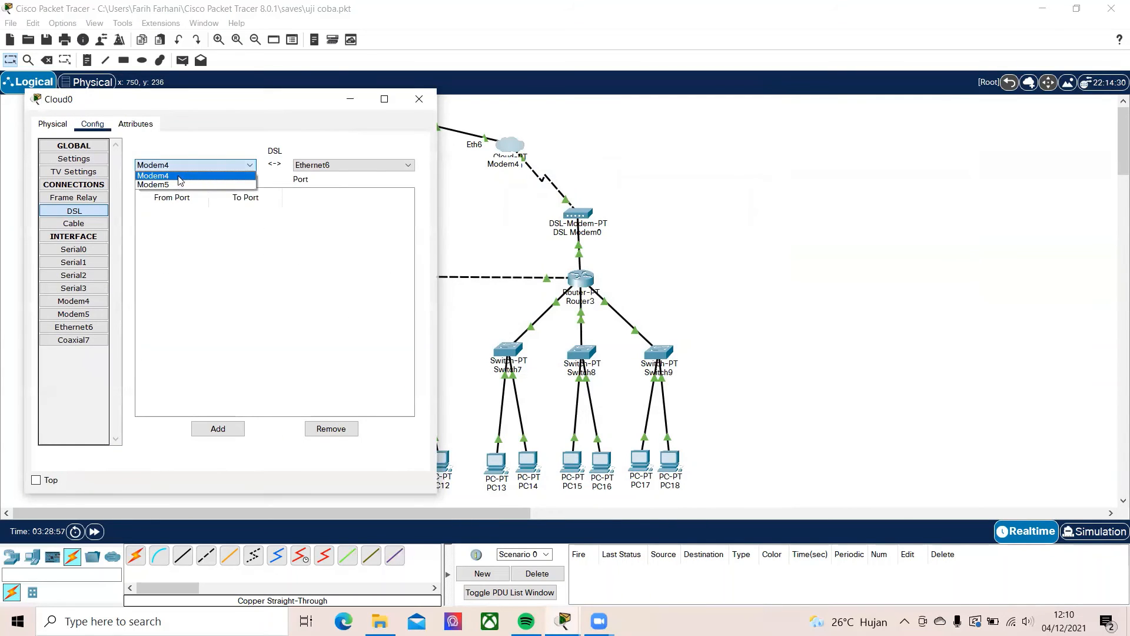
{"action": "left_click", "coordinate": [179, 176]}
{"action": "left_click", "coordinate": [309, 168]}
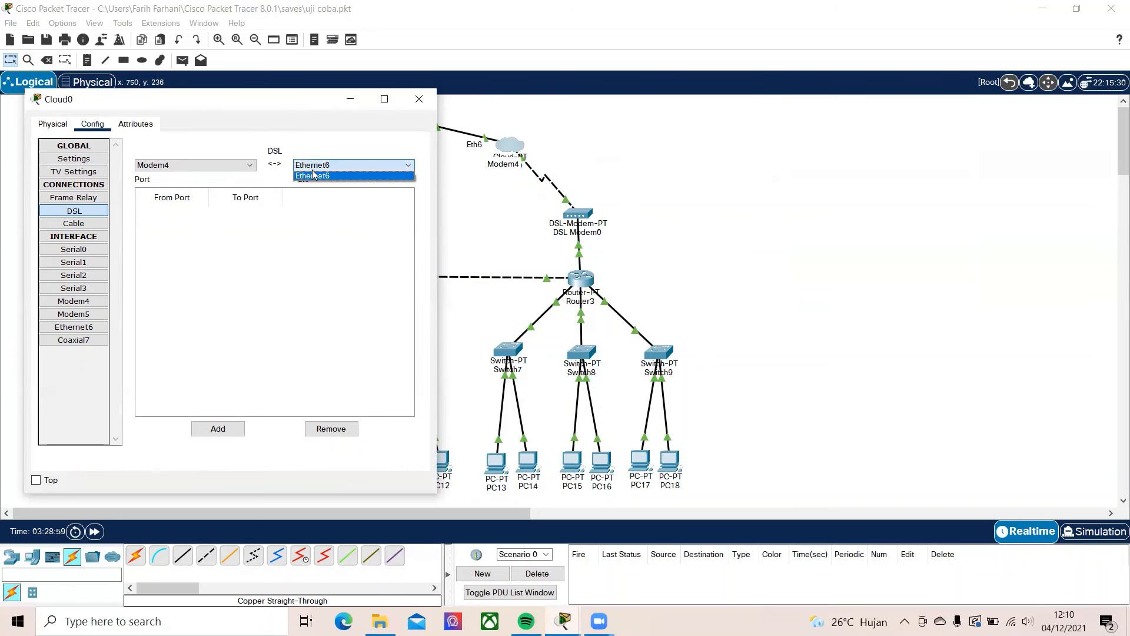
{"action": "left_click", "coordinate": [234, 179]}
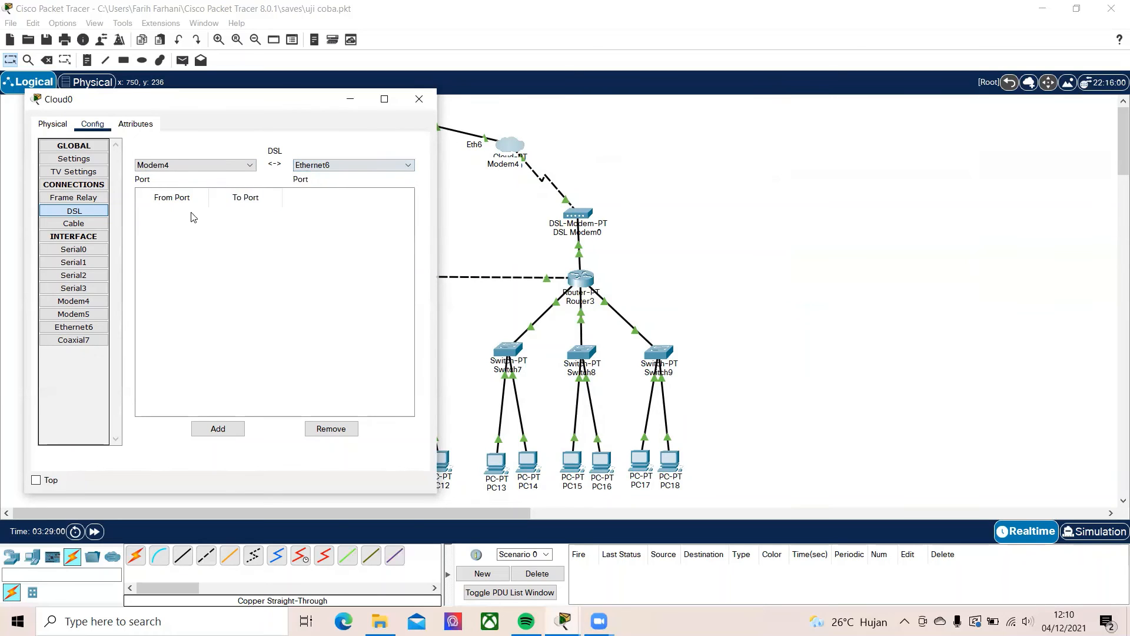
{"action": "left_click", "coordinate": [218, 431]}
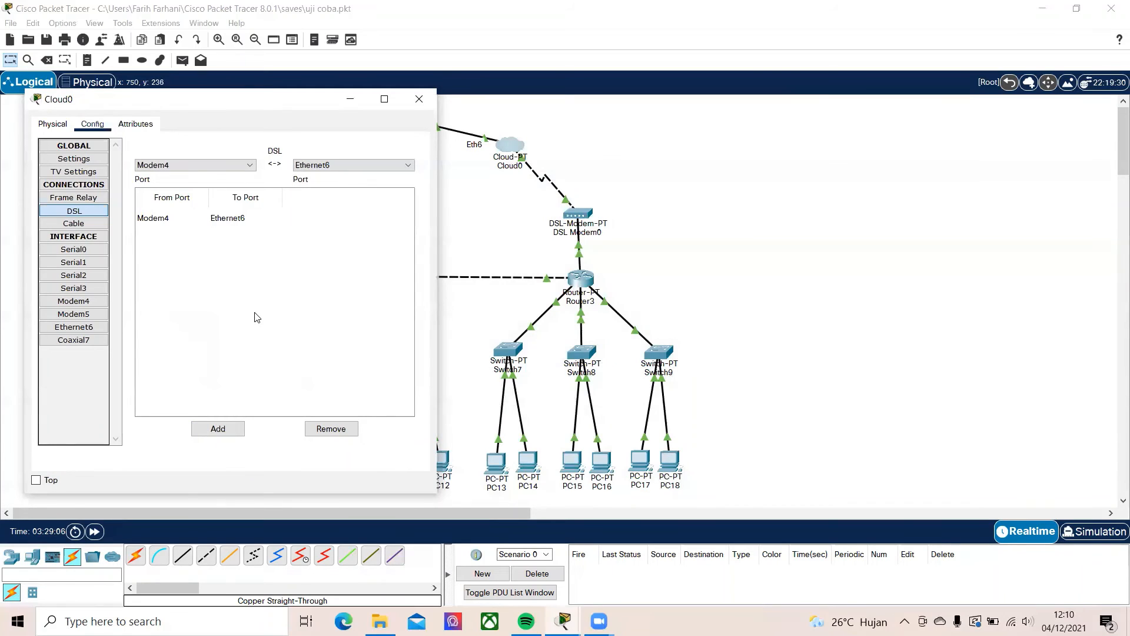
{"action": "left_click", "coordinate": [419, 99]}
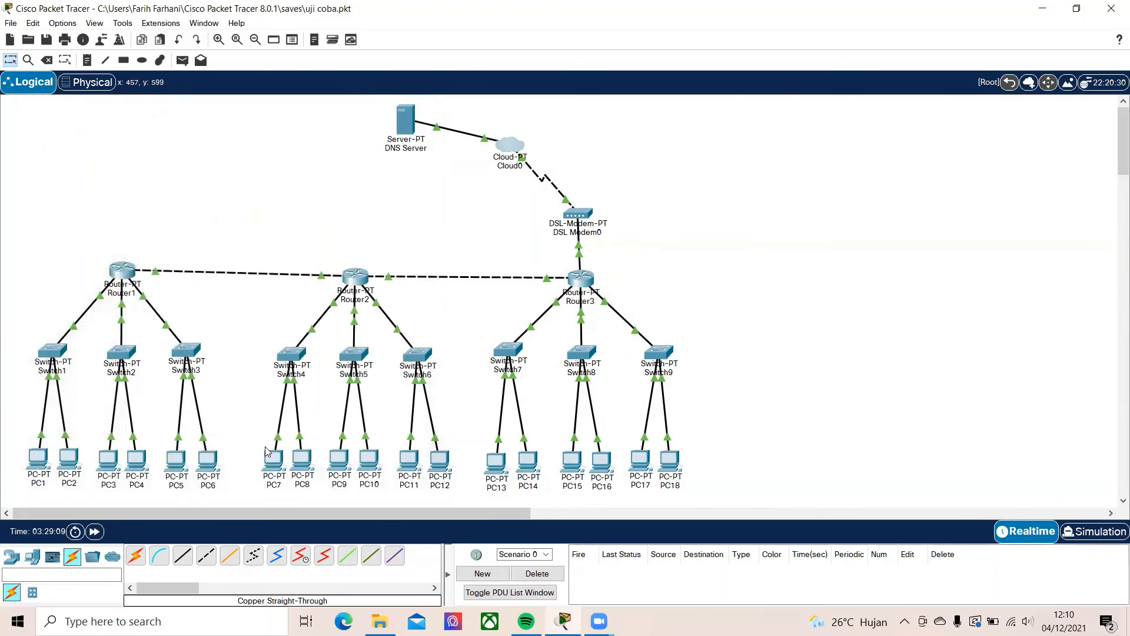
Check the IP configuration of PC1 and PC18, closing each PC's window
{"action": "left_click", "coordinate": [39, 455]}
{"action": "left_click", "coordinate": [406, 160]}
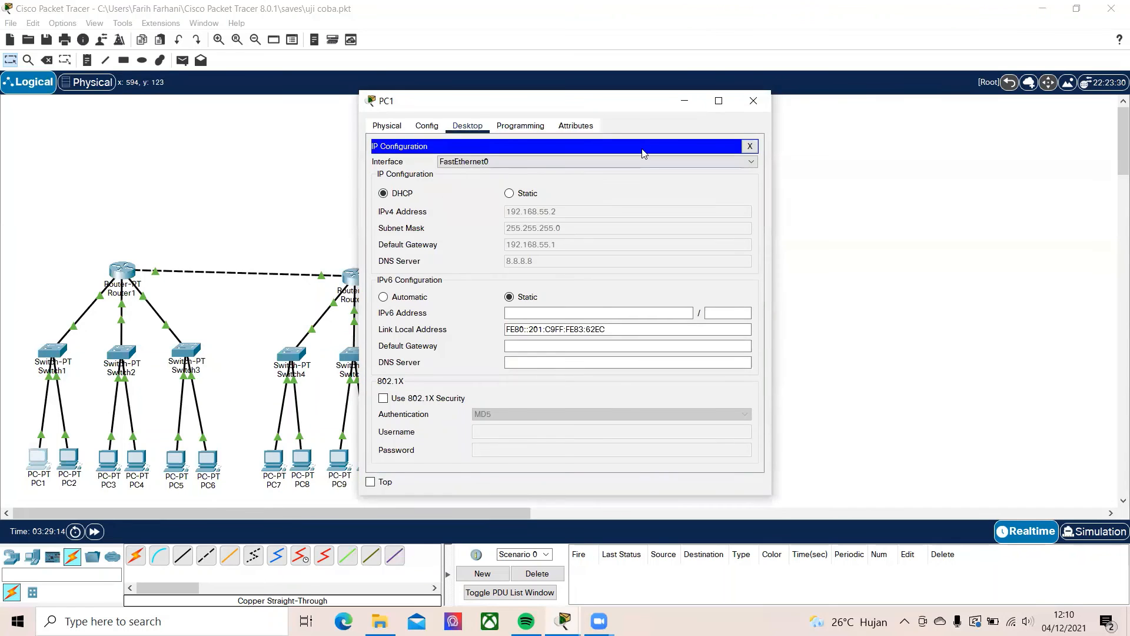
{"action": "left_click", "coordinate": [754, 101]}
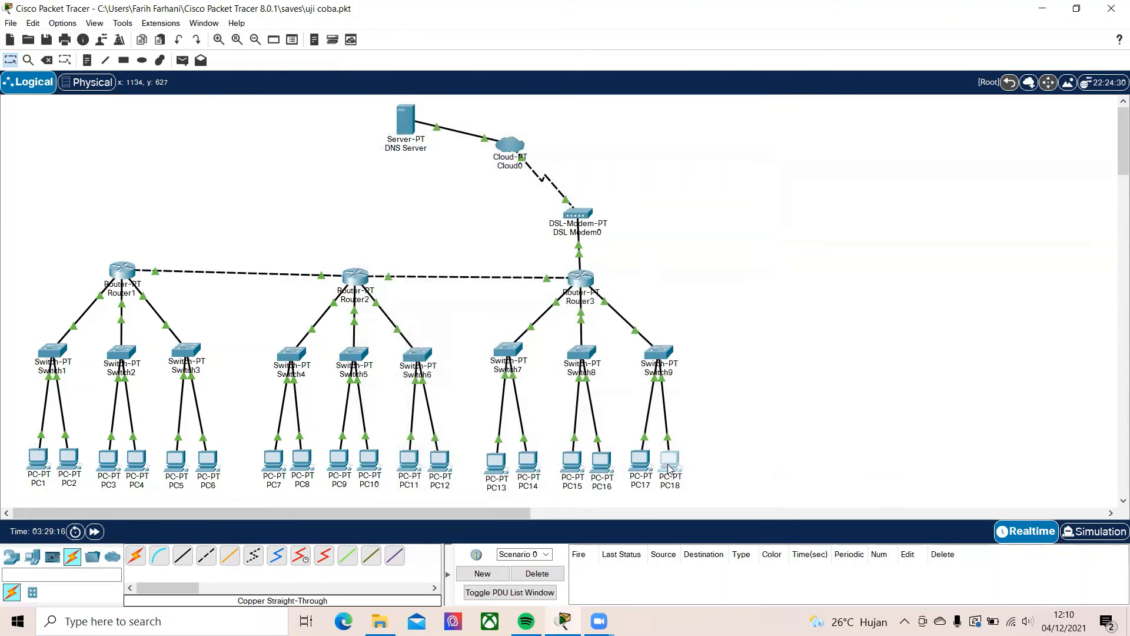
{"action": "left_click", "coordinate": [670, 465]}
{"action": "left_click", "coordinate": [414, 171]}
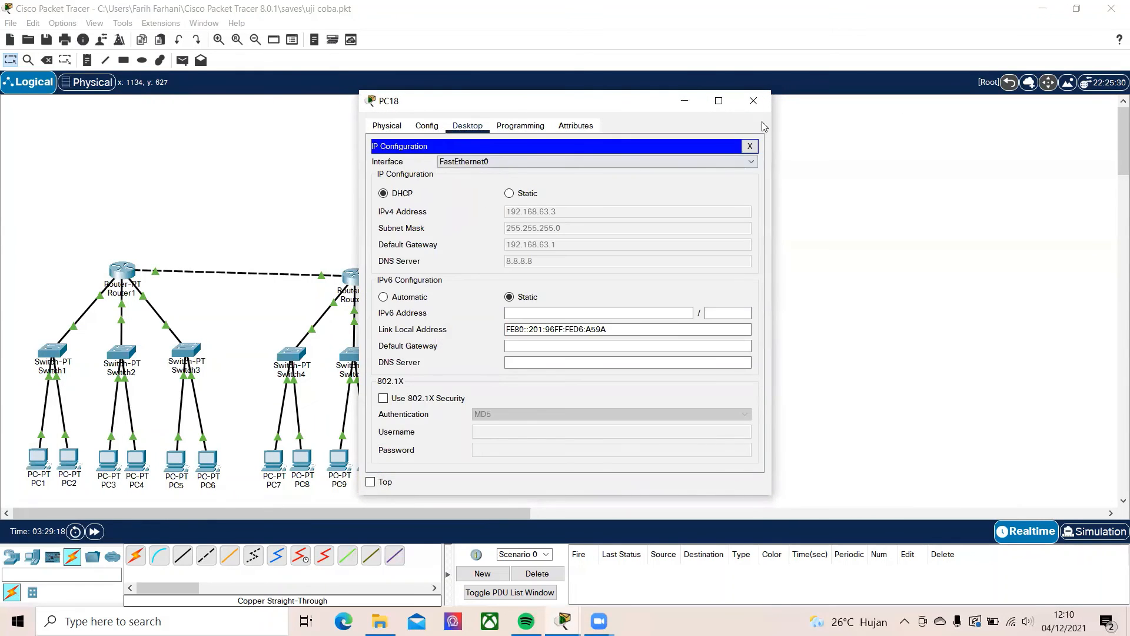
{"action": "left_click", "coordinate": [754, 101]}
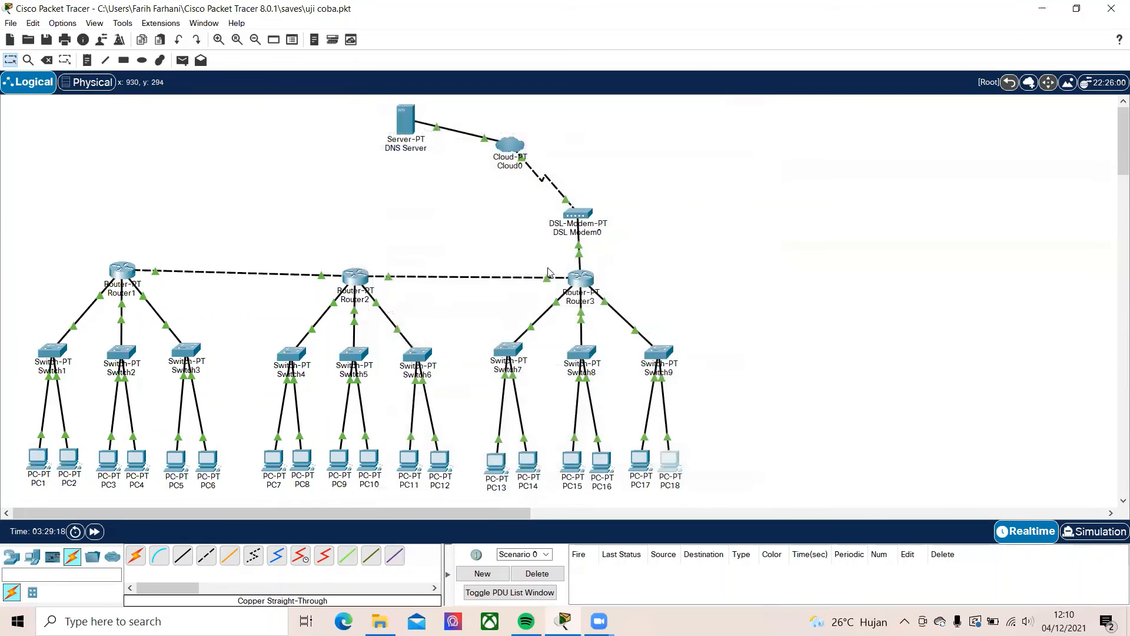
Check the RIP network lists of Router2 and Router1, and look at Router3's configuration, closing each router's window
{"action": "left_click", "coordinate": [352, 273]}
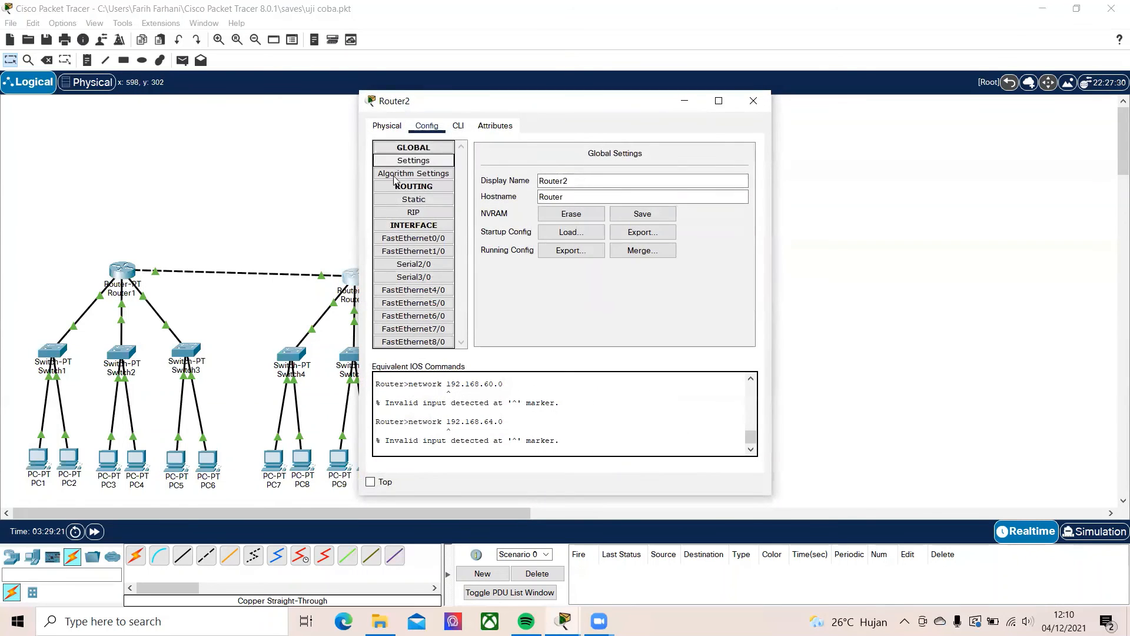
{"action": "left_click", "coordinate": [414, 212]}
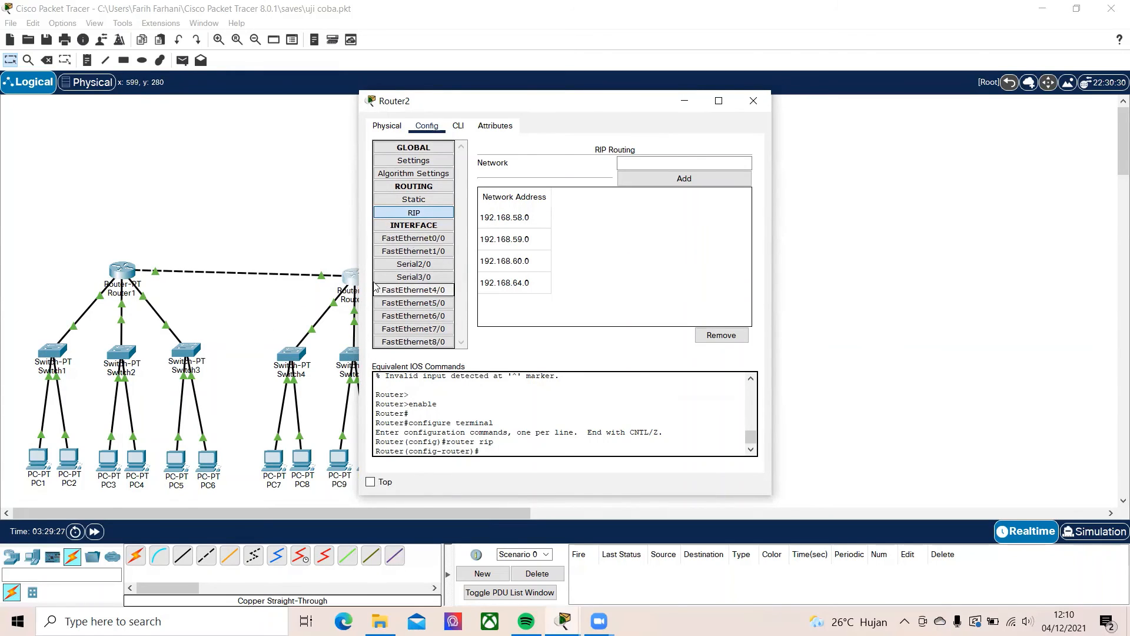
{"action": "left_click", "coordinate": [754, 101]}
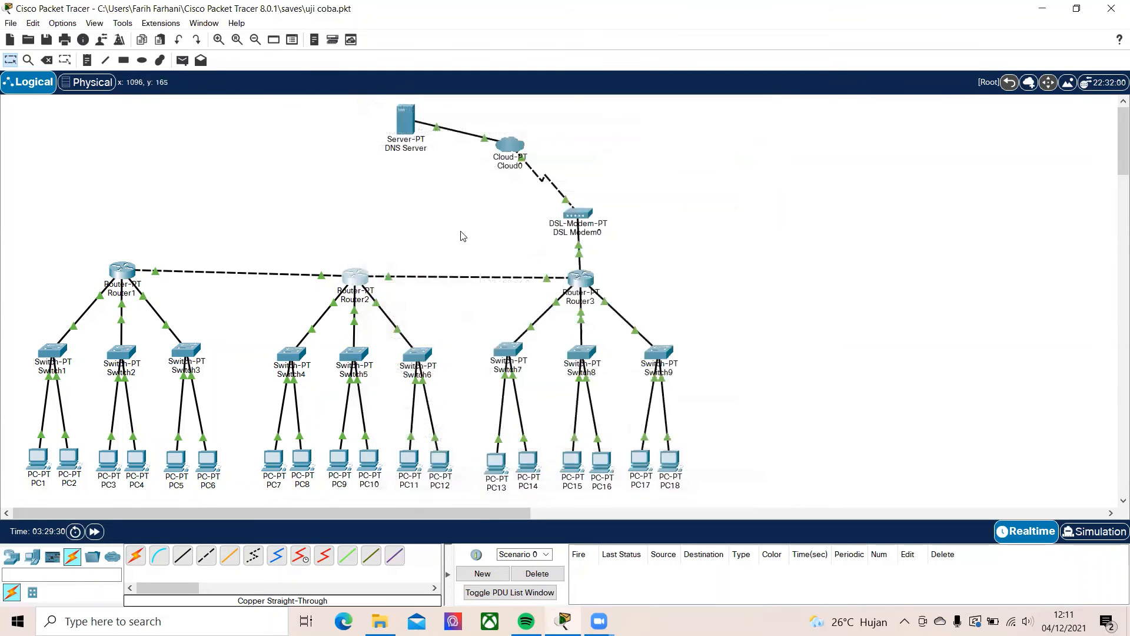
{"action": "left_click", "coordinate": [123, 273]}
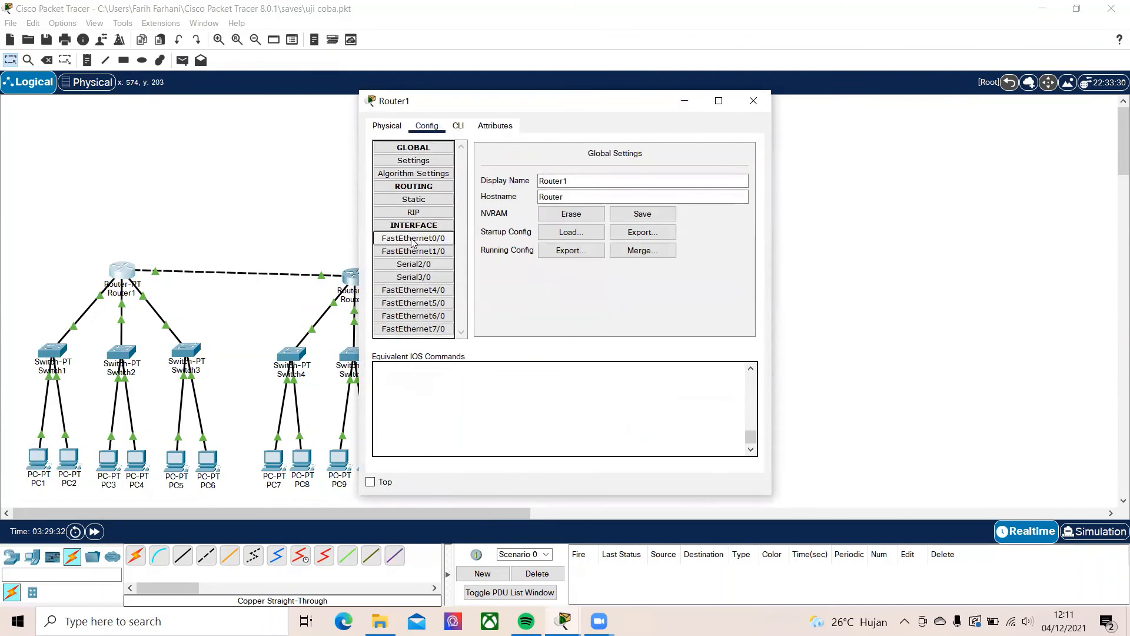
{"action": "left_click", "coordinate": [412, 213]}
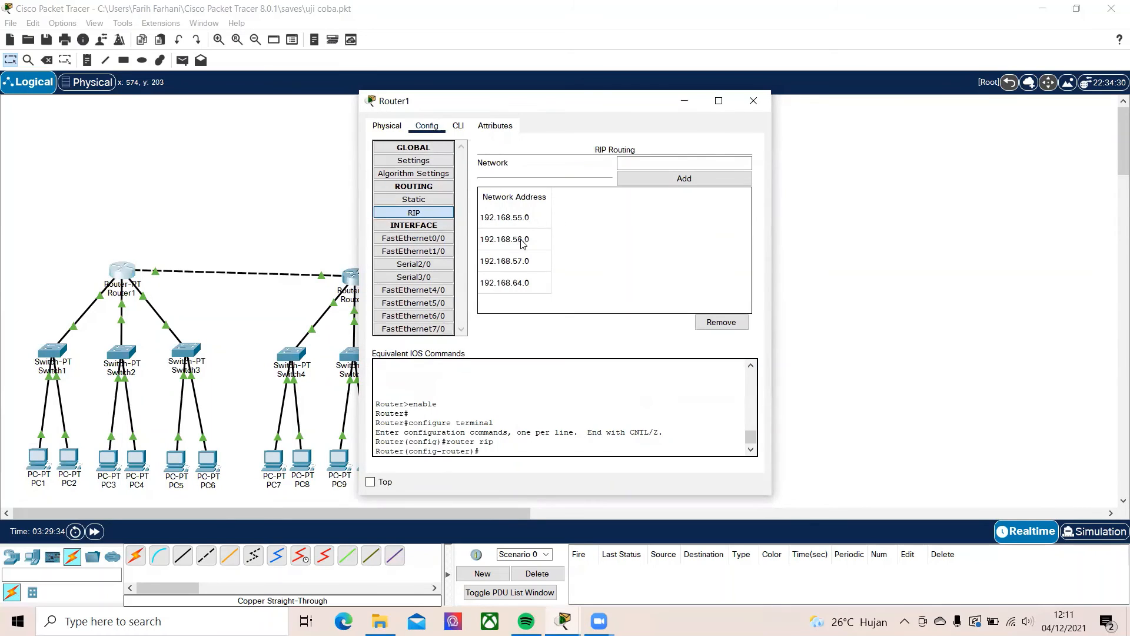
{"action": "left_click", "coordinate": [753, 100]}
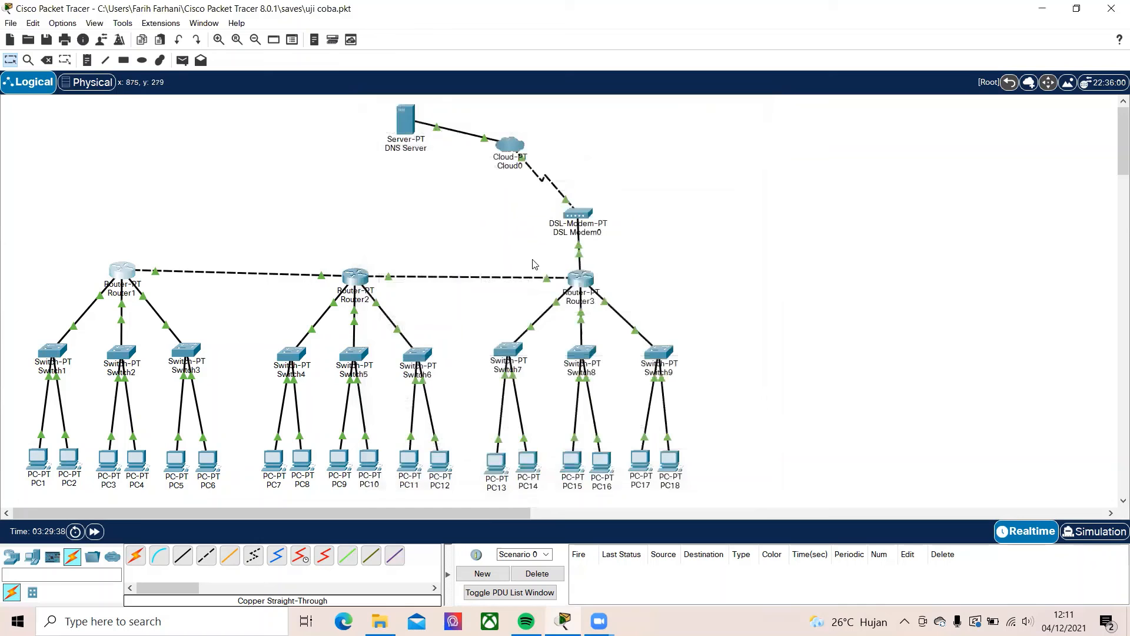
{"action": "left_click", "coordinate": [581, 275]}
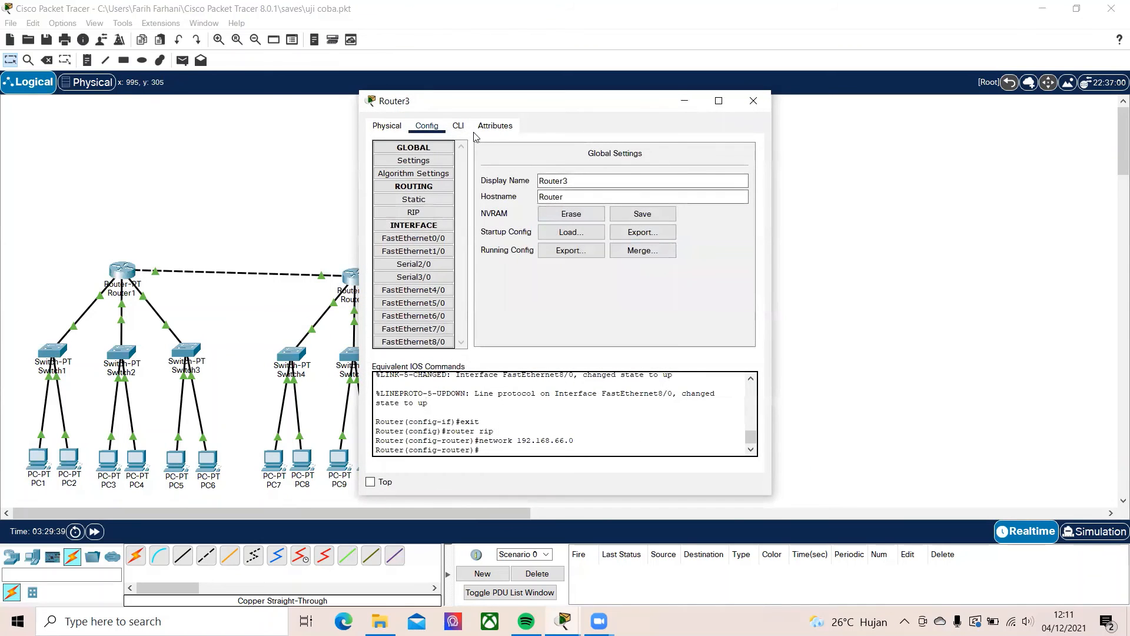
{"action": "left_click", "coordinate": [753, 101]}
{"action": "scroll", "coordinate": [740, 259], "scroll_direction": "down", "scroll_amount": 2}
{"action": "scroll", "coordinate": [727, 245], "scroll_direction": "up", "scroll_amount": 2}
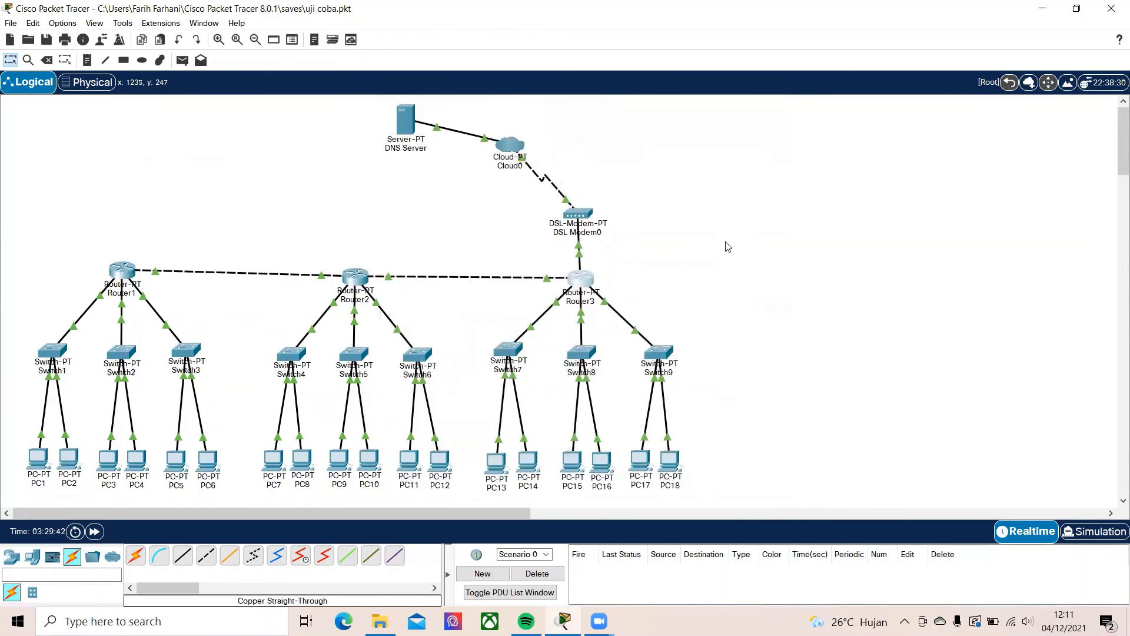
{"action": "scroll", "coordinate": [716, 273], "scroll_direction": "down", "scroll_amount": 1}
{"action": "scroll", "coordinate": [716, 271], "scroll_direction": "up", "scroll_amount": 1}
Test connectivity by sending a simple PDU from PC1 to PC2 and another from PC3 to PC4
{"action": "left_click", "coordinate": [182, 54]}
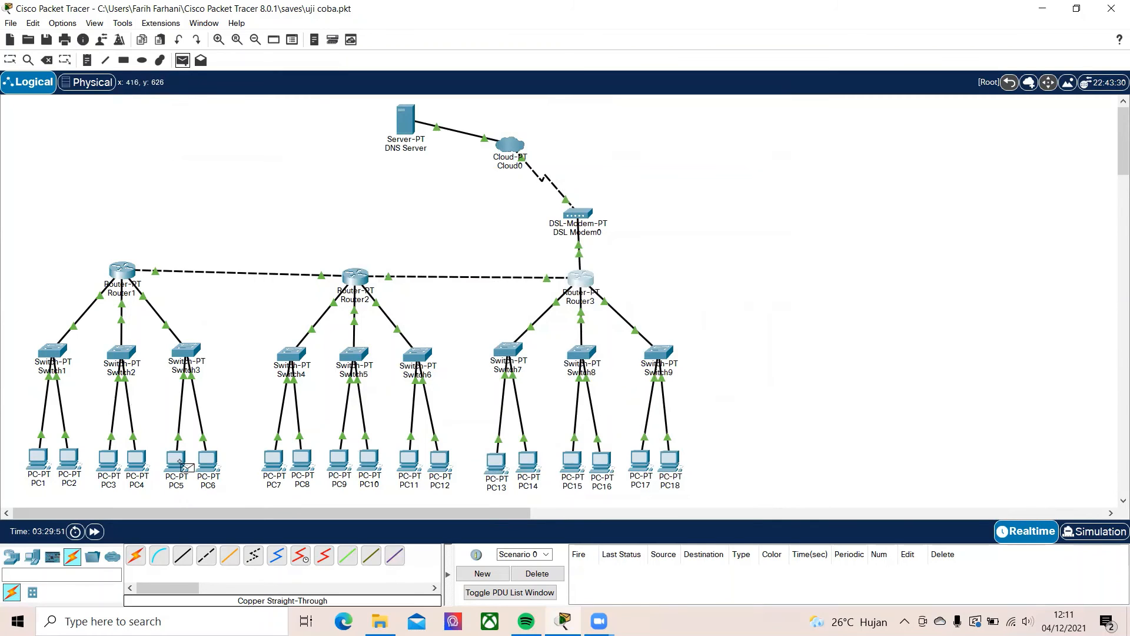
{"action": "left_click", "coordinate": [34, 459]}
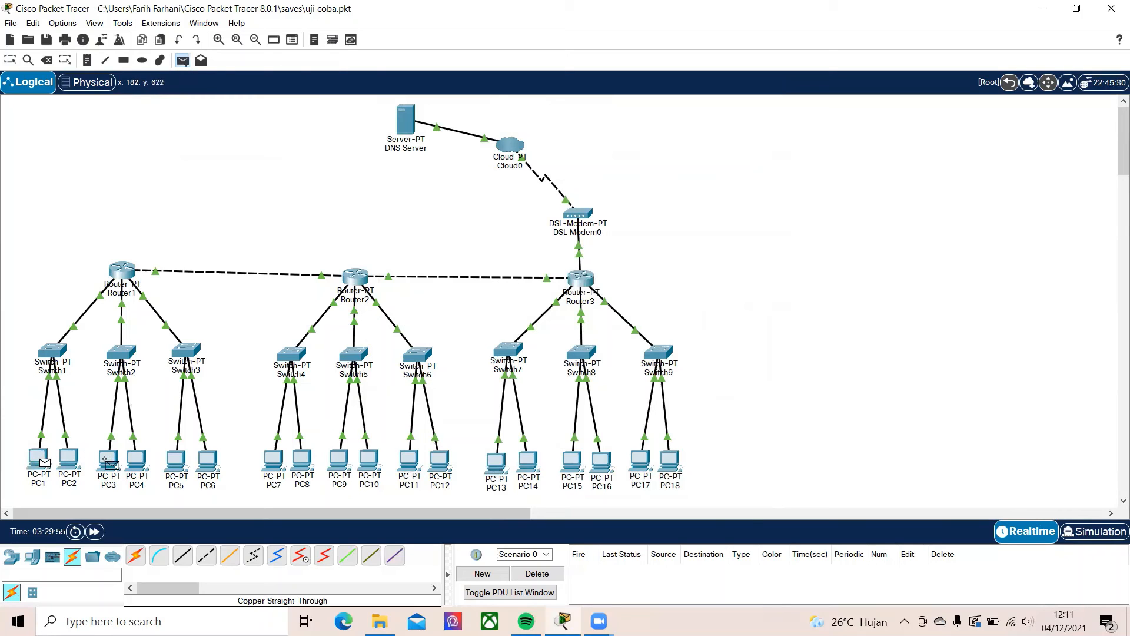
{"action": "left_click", "coordinate": [66, 458]}
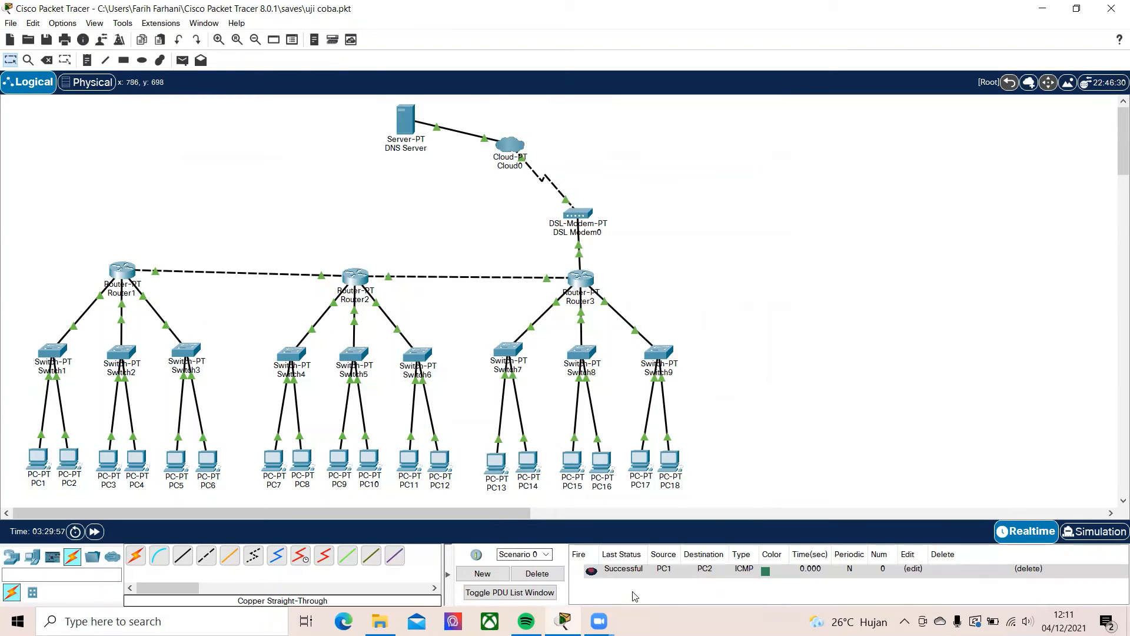
{"action": "left_click", "coordinate": [182, 60]}
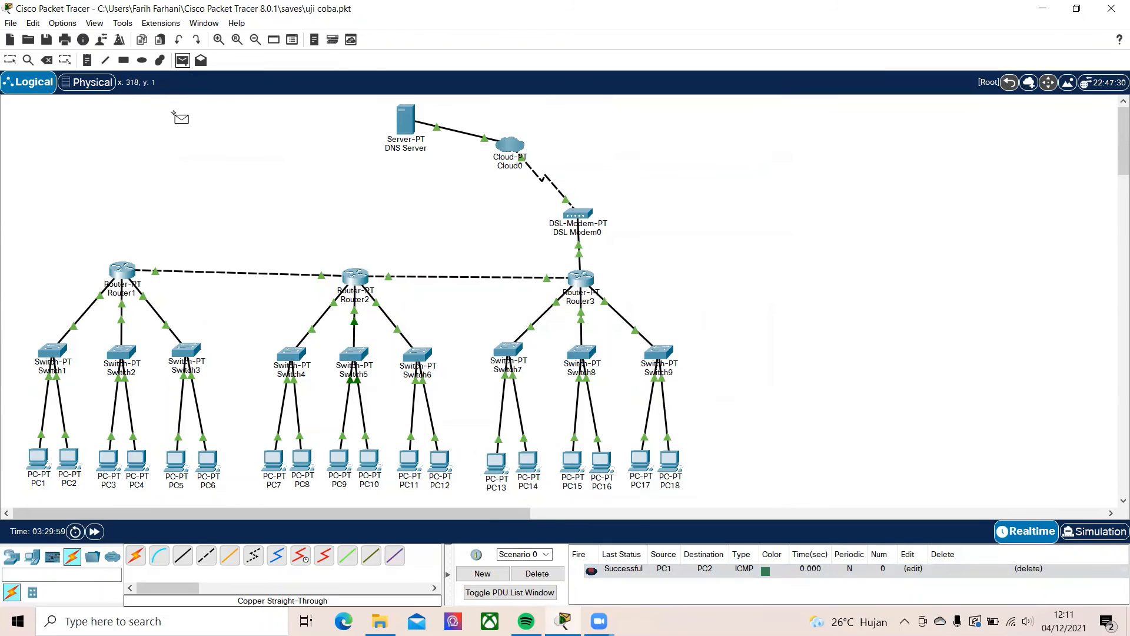
{"action": "left_click", "coordinate": [108, 458]}
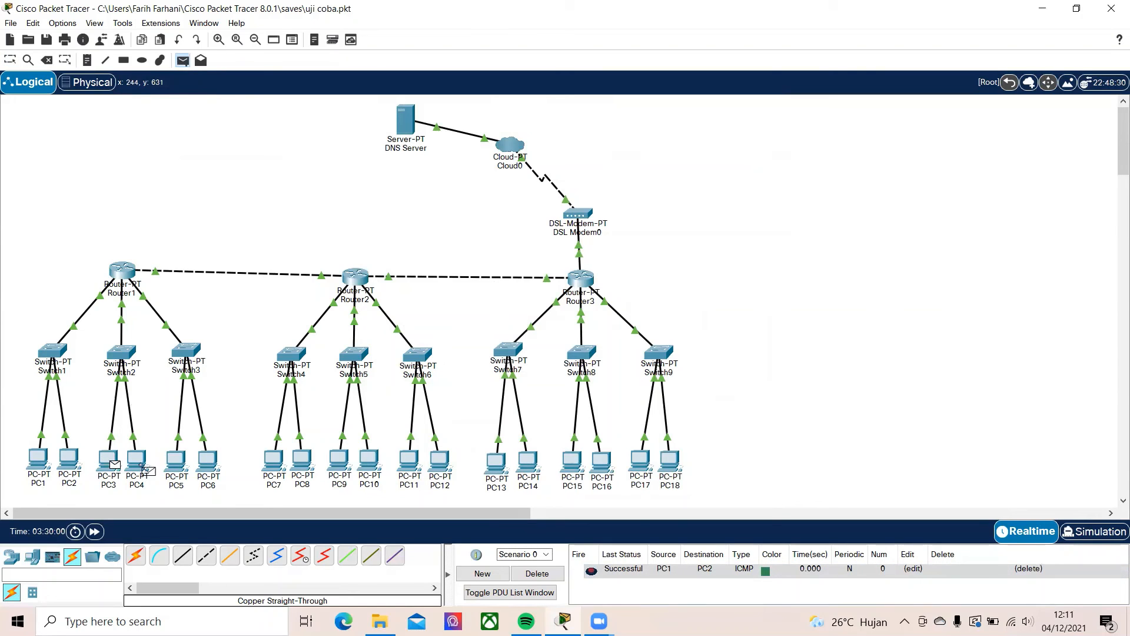
{"action": "left_click", "coordinate": [136, 459]}
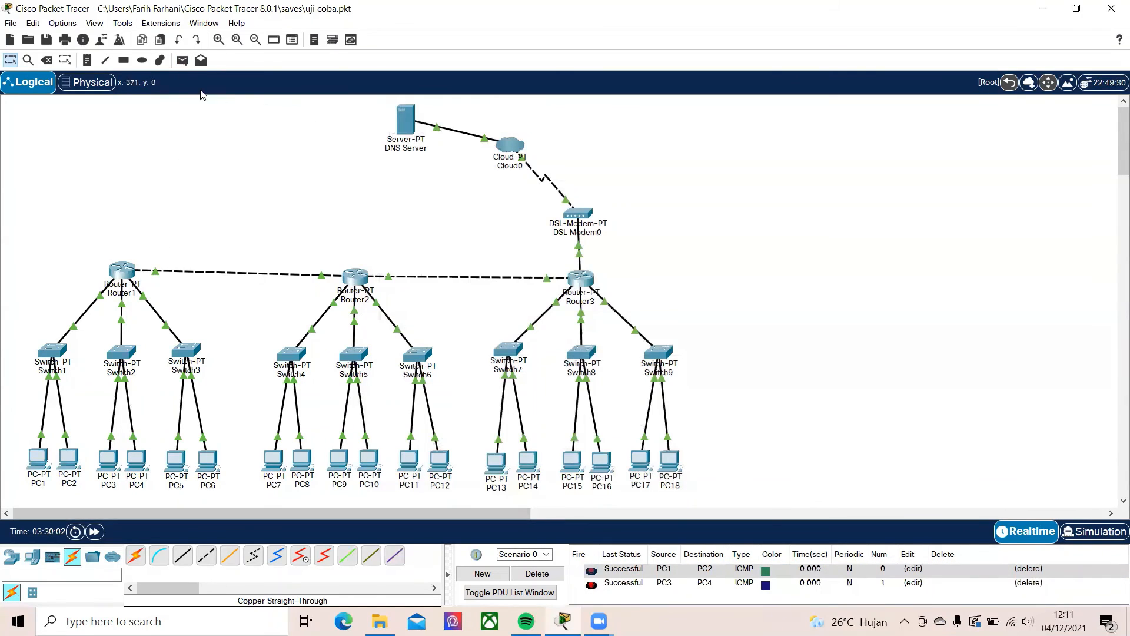
Send a simple PDU from PC1 to PC5 twice, and delete the scenario to clear the PDU list
{"action": "left_click", "coordinate": [182, 60]}
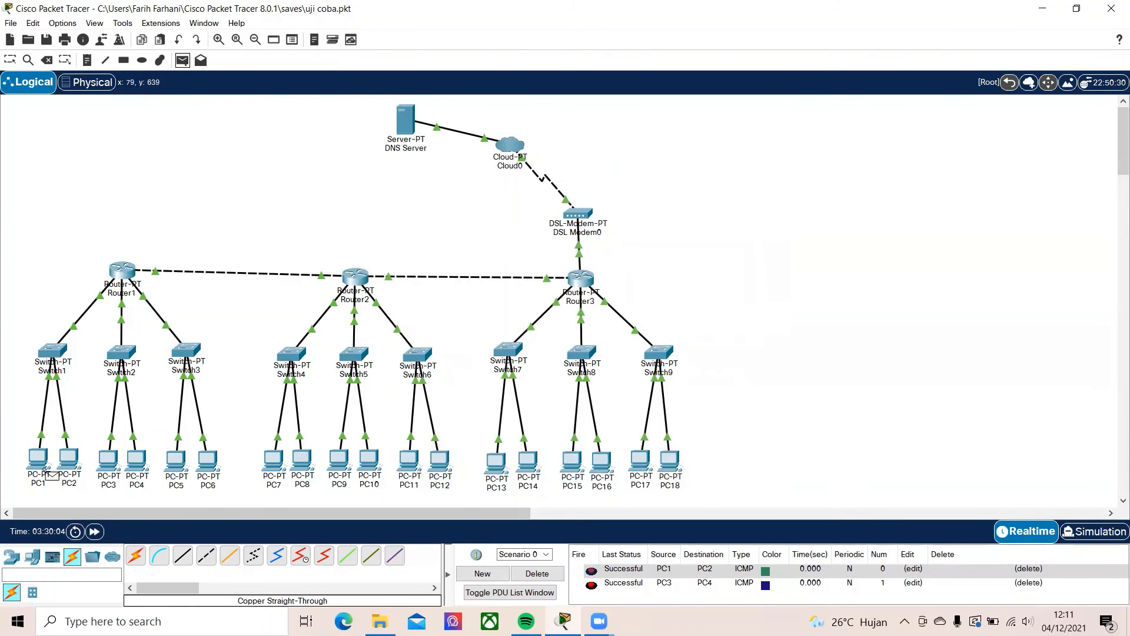
{"action": "left_click", "coordinate": [33, 458]}
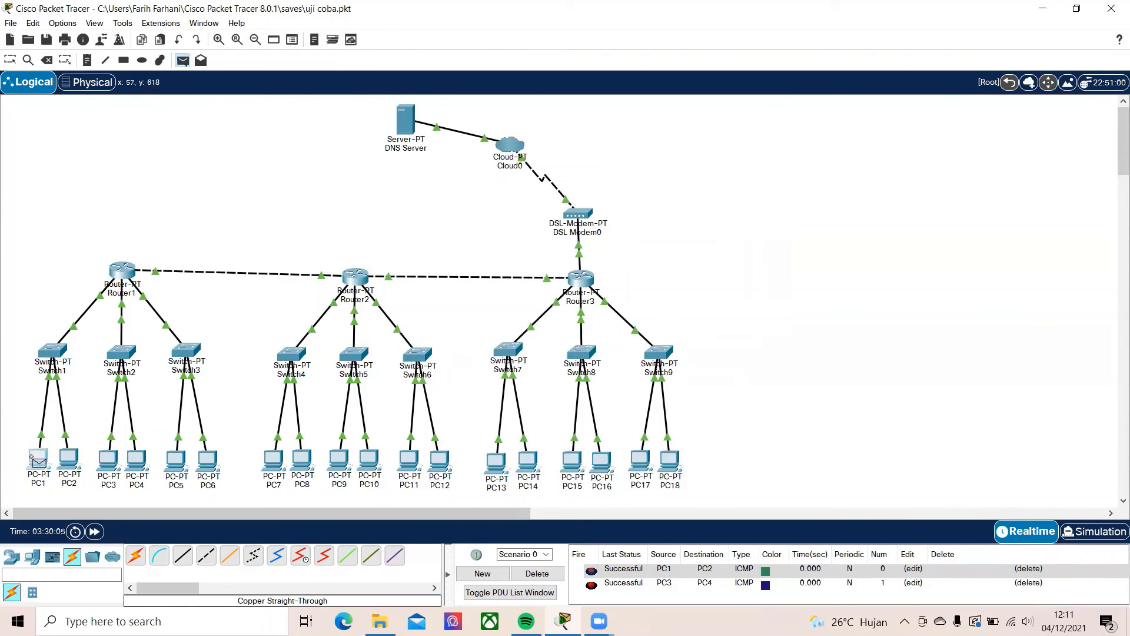
{"action": "left_click", "coordinate": [176, 460]}
{"action": "scroll", "coordinate": [674, 595], "scroll_direction": "down", "scroll_amount": 1}
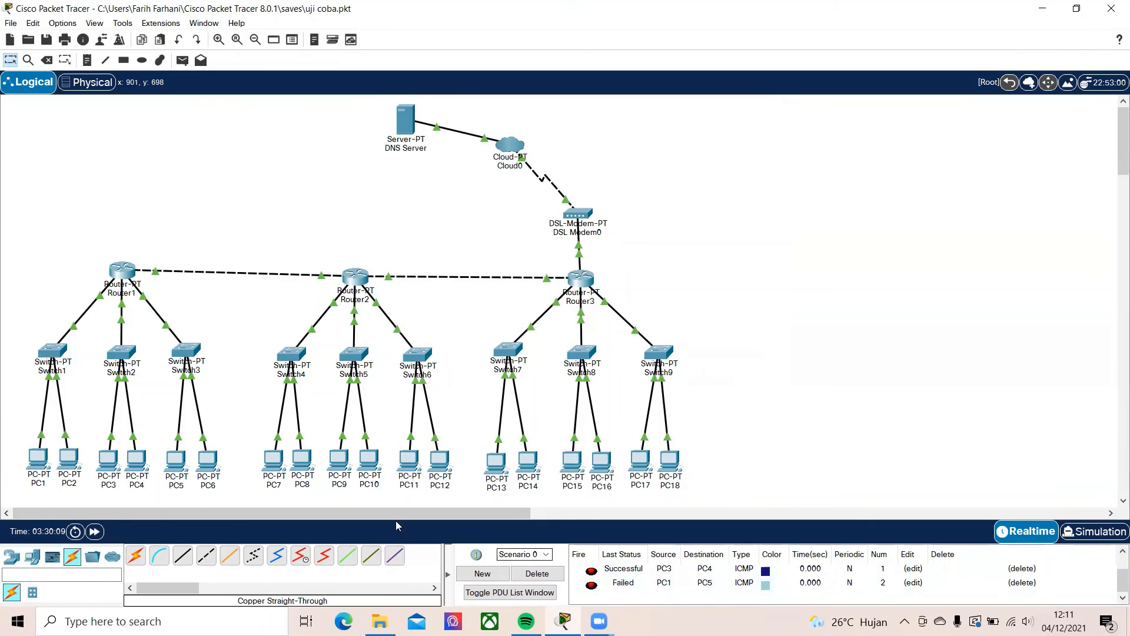
{"action": "left_click", "coordinate": [182, 60]}
{"action": "left_click", "coordinate": [39, 454]}
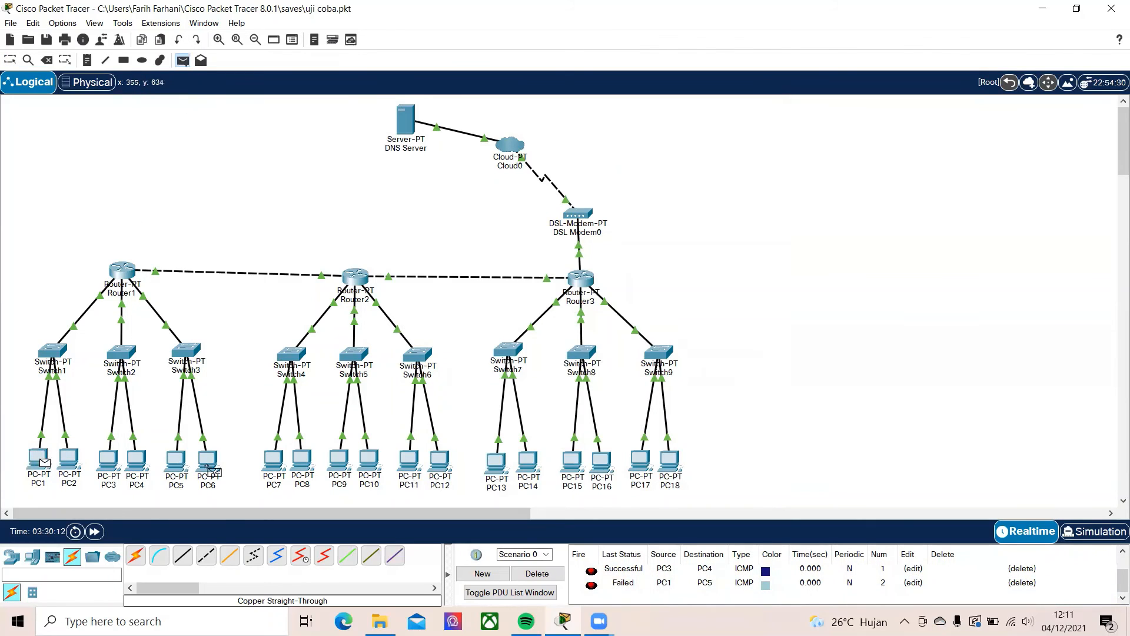
{"action": "left_click", "coordinate": [177, 462]}
{"action": "scroll", "coordinate": [613, 588], "scroll_direction": "down", "scroll_amount": 2}
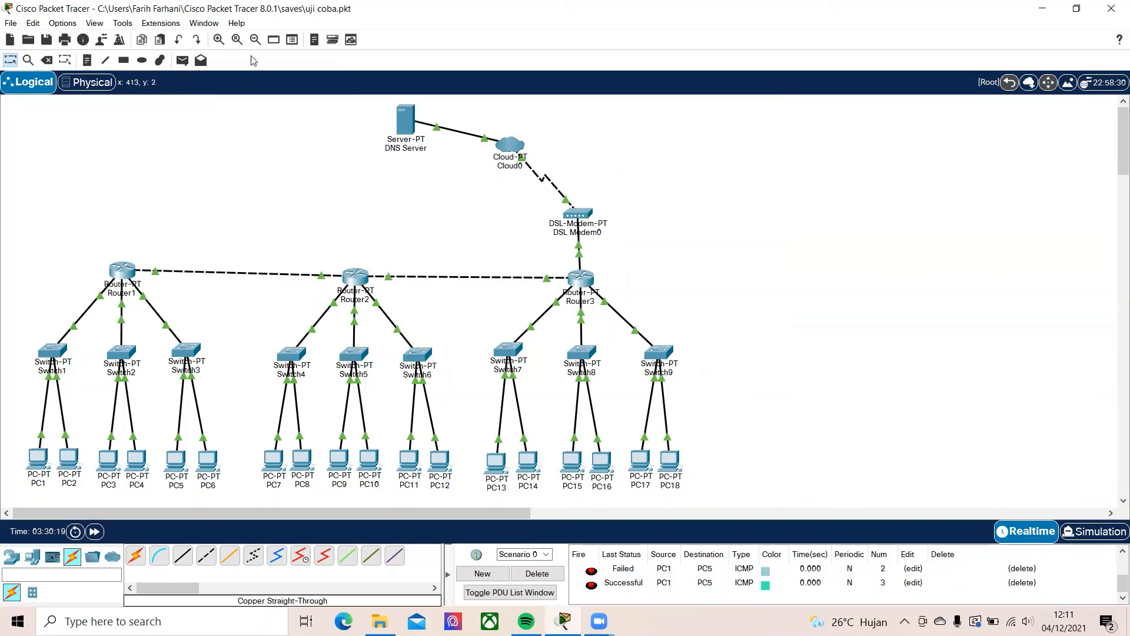
{"action": "left_click", "coordinate": [560, 579]}
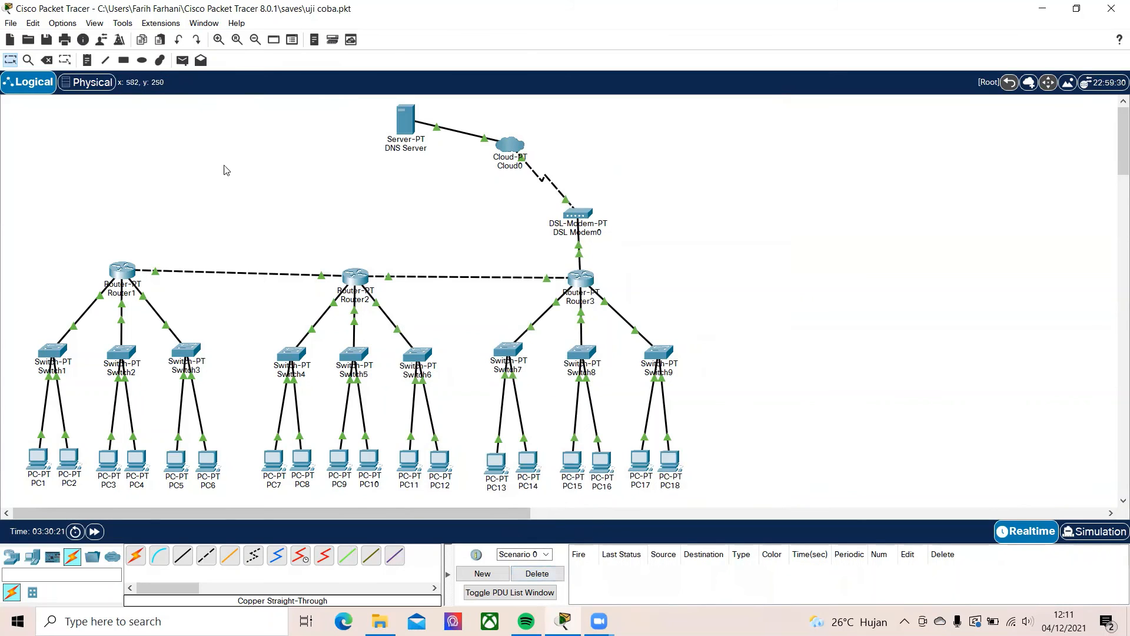
Send two simple PDUs from PC7 to PC15, and delete the scenario to empty the PDU list
{"action": "left_click", "coordinate": [182, 61]}
{"action": "left_click", "coordinate": [275, 458]}
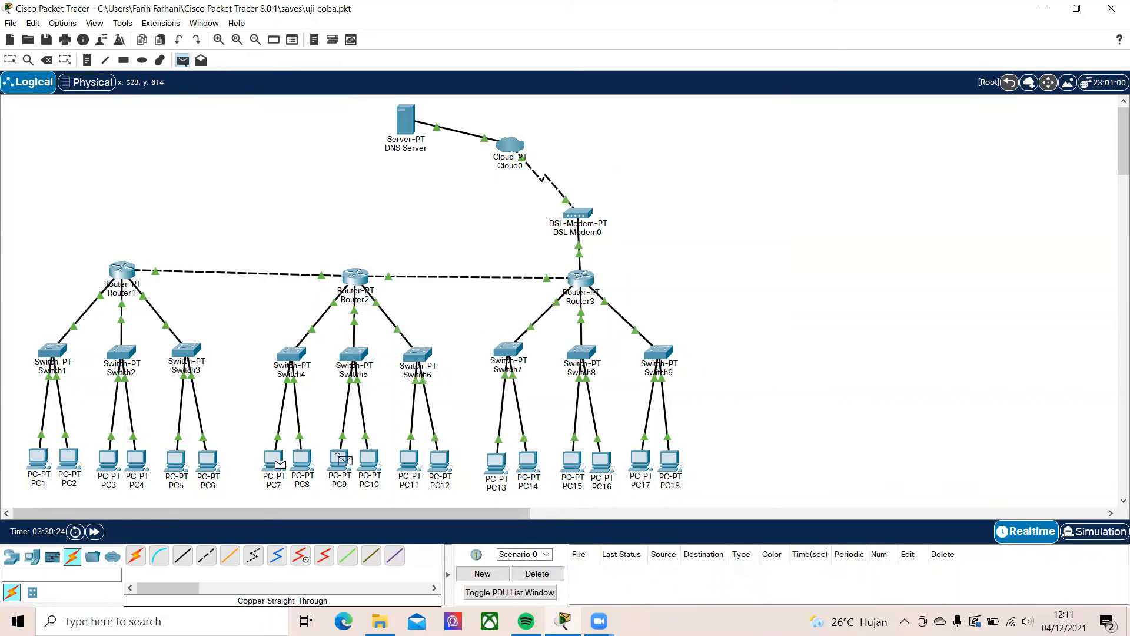
{"action": "left_click", "coordinate": [571, 461]}
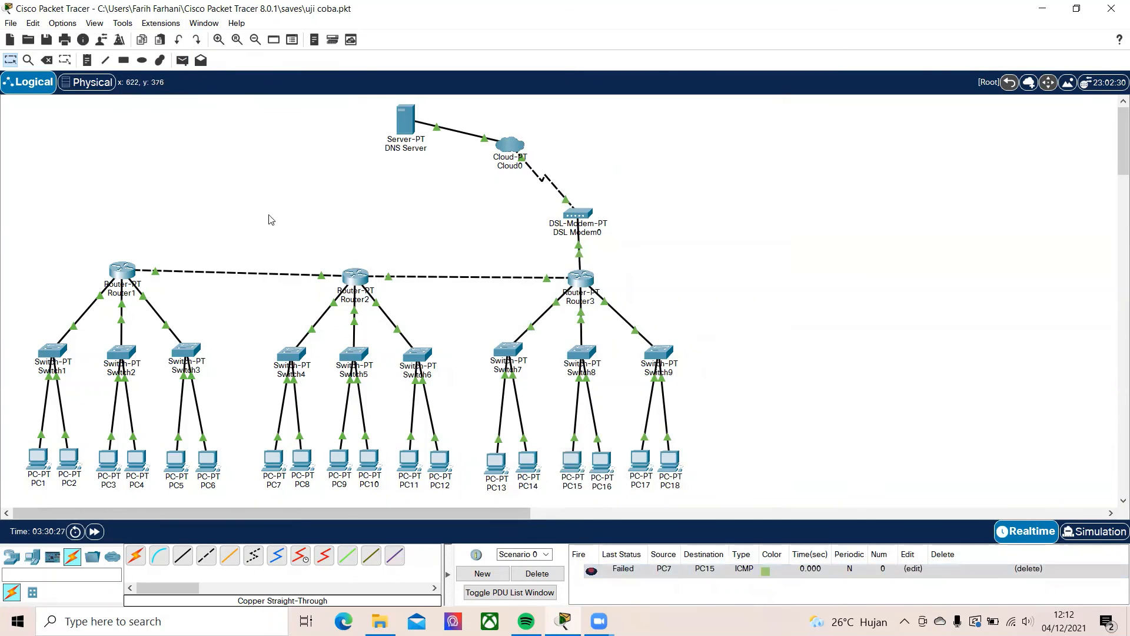
{"action": "left_click", "coordinate": [183, 60]}
{"action": "left_click", "coordinate": [271, 456]}
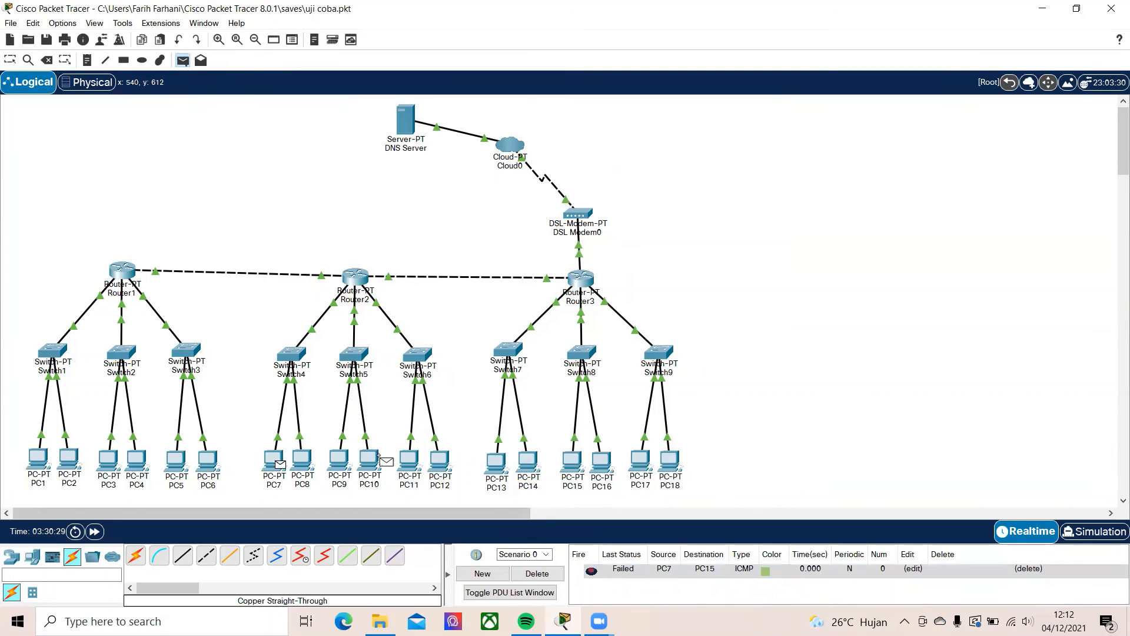
{"action": "left_click", "coordinate": [571, 460]}
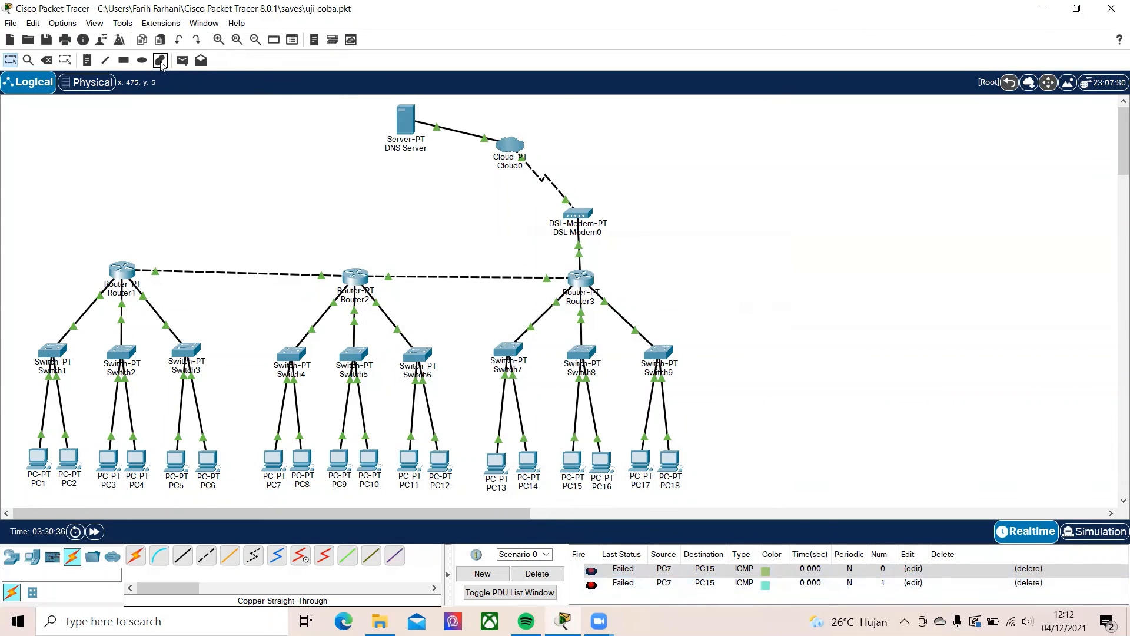
{"action": "left_click", "coordinate": [548, 574]}
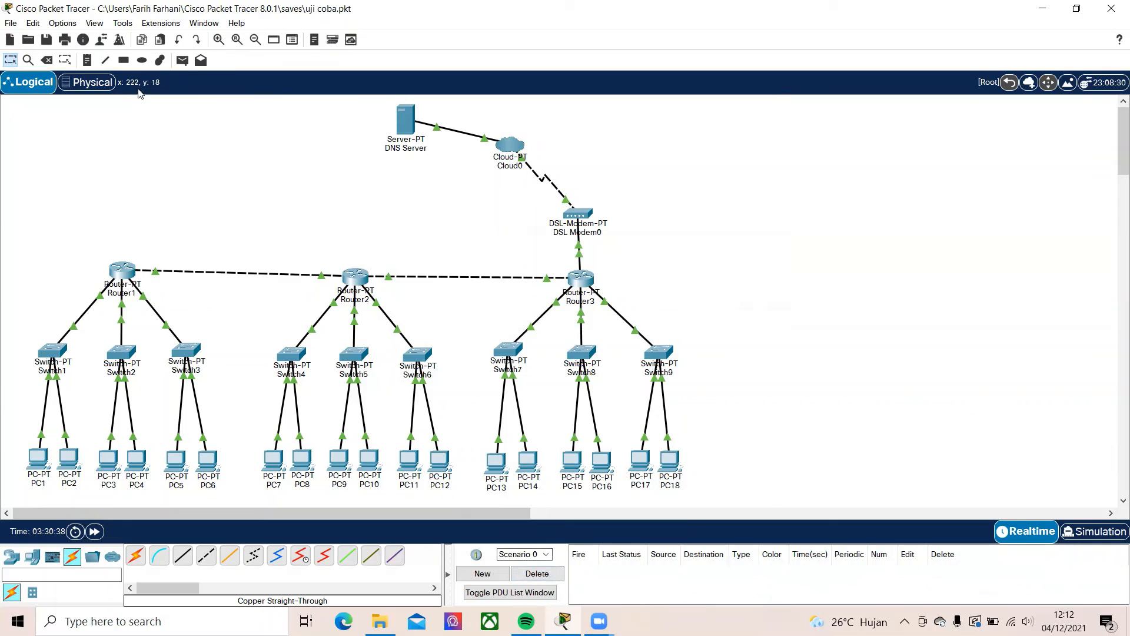
Retest the link between PC7 and PC15 with a single simple PDU
{"action": "left_click", "coordinate": [182, 60]}
{"action": "left_click", "coordinate": [273, 459]}
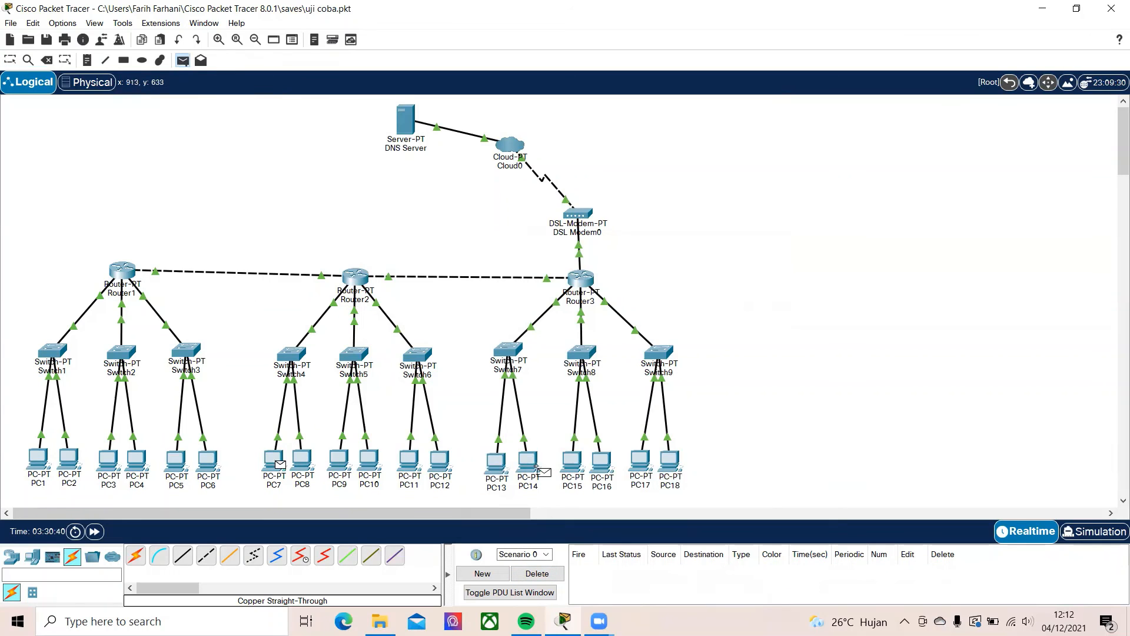
{"action": "left_click", "coordinate": [574, 461]}
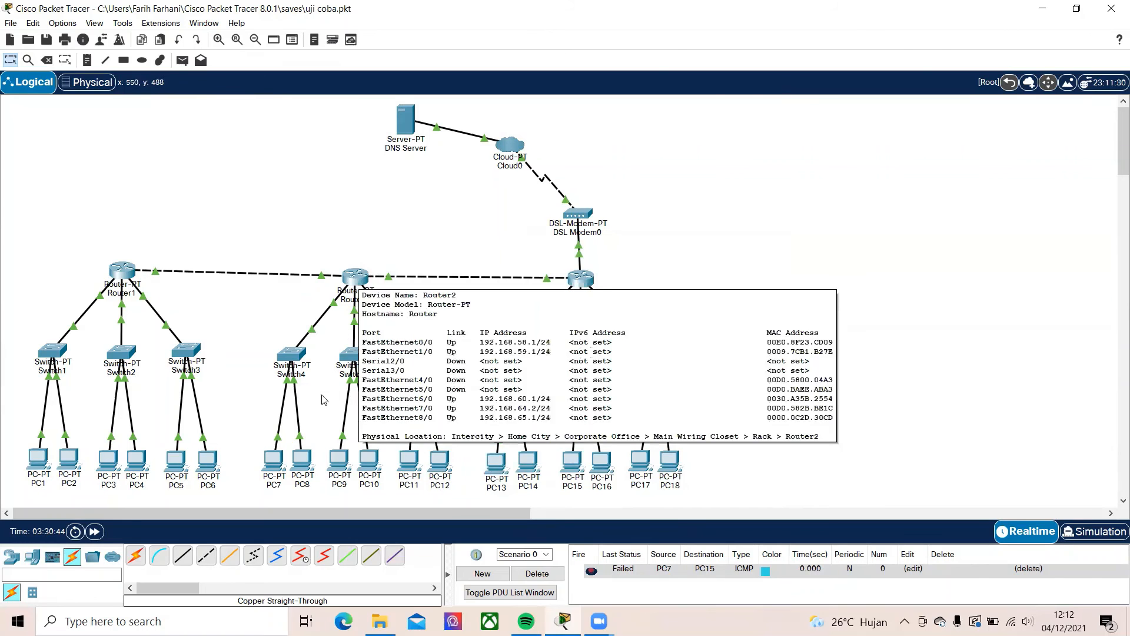
Check PC7's IP configuration twice, closing its window each time
{"action": "left_click", "coordinate": [273, 459]}
{"action": "left_click", "coordinate": [428, 167]}
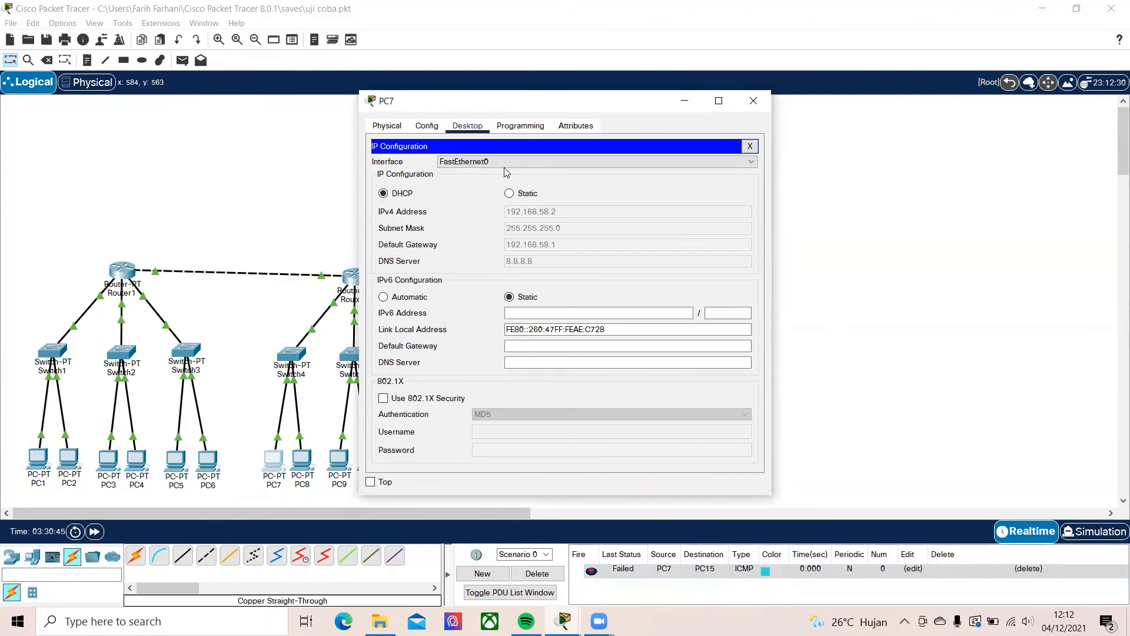
{"action": "left_click", "coordinate": [753, 101]}
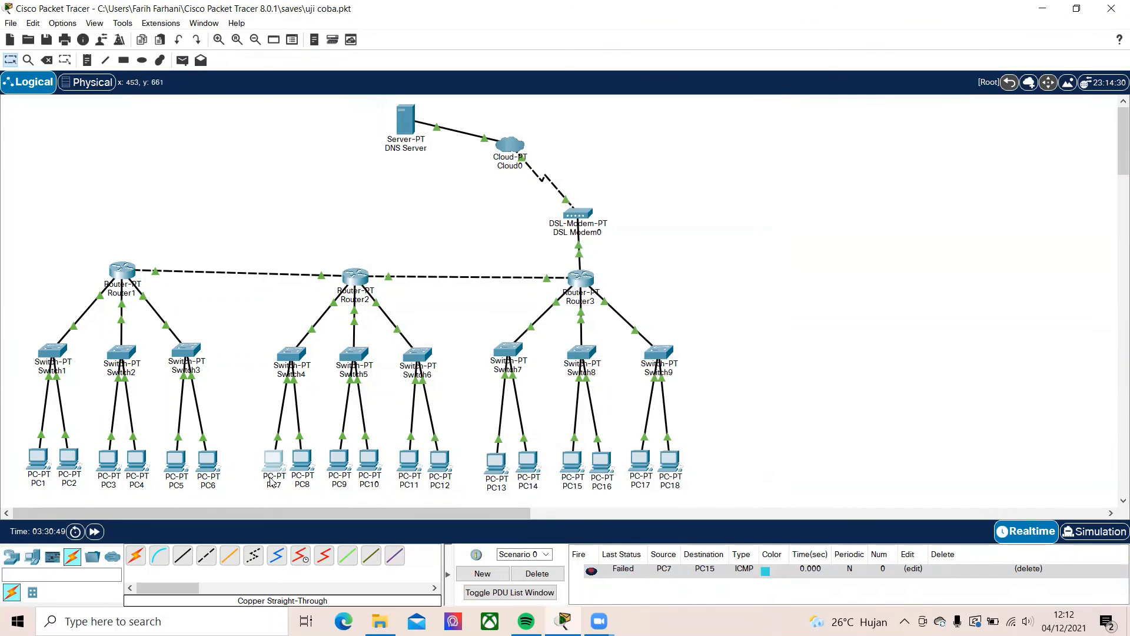
{"action": "left_click", "coordinate": [273, 458]}
{"action": "left_click", "coordinate": [417, 177]}
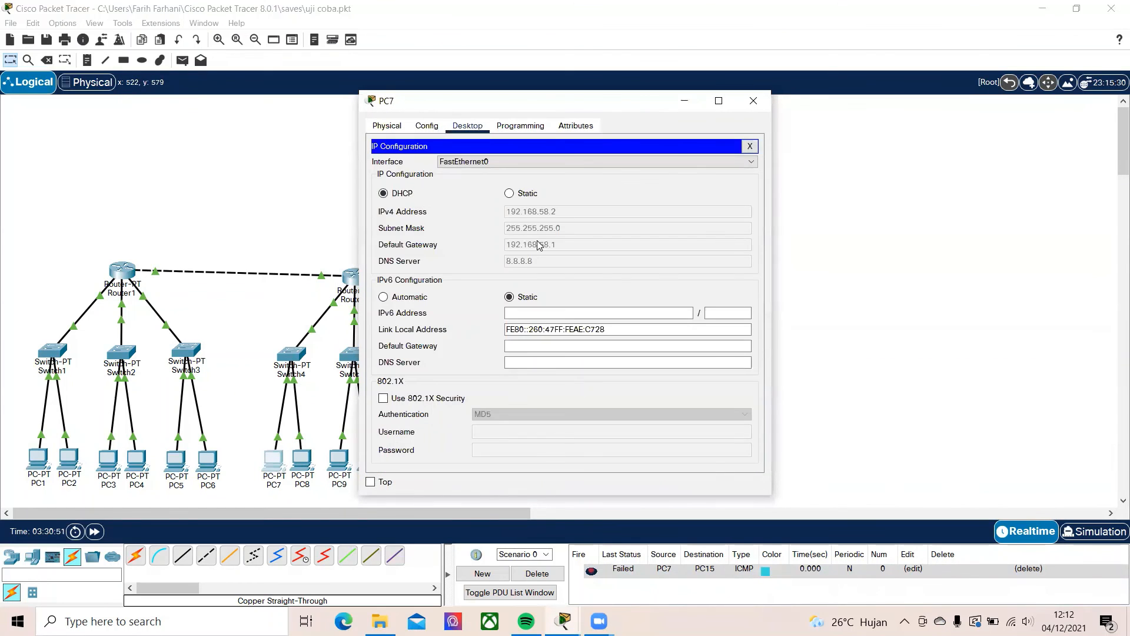
{"action": "left_click", "coordinate": [754, 101]}
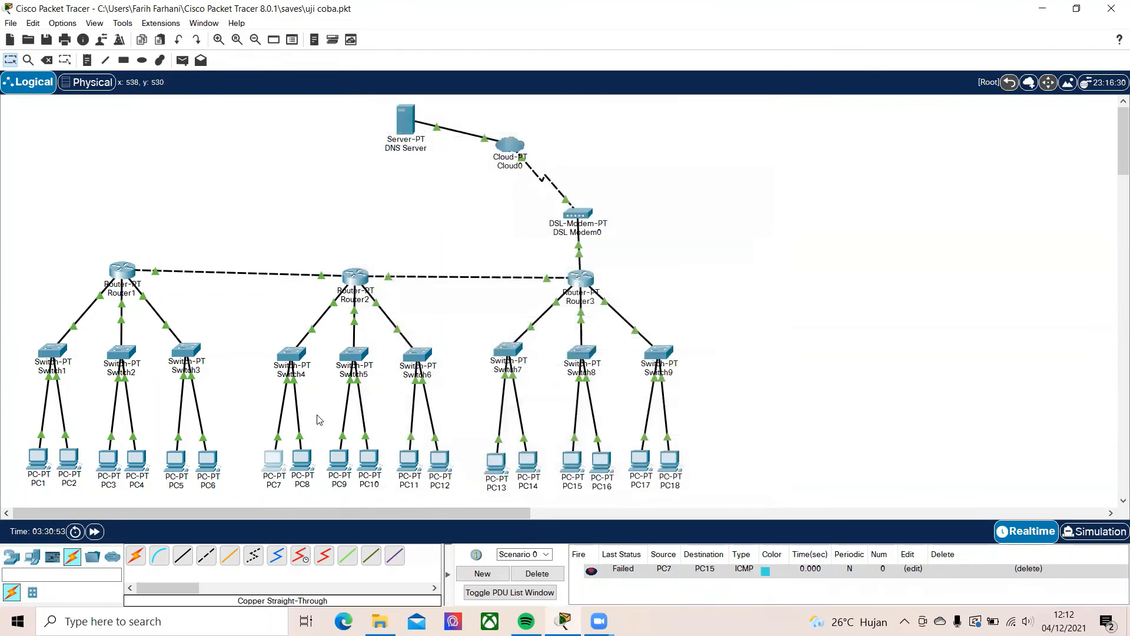
Review the RIP network addresses configured on Router2 and Router3, closing each router's window
{"action": "left_click", "coordinate": [356, 274]}
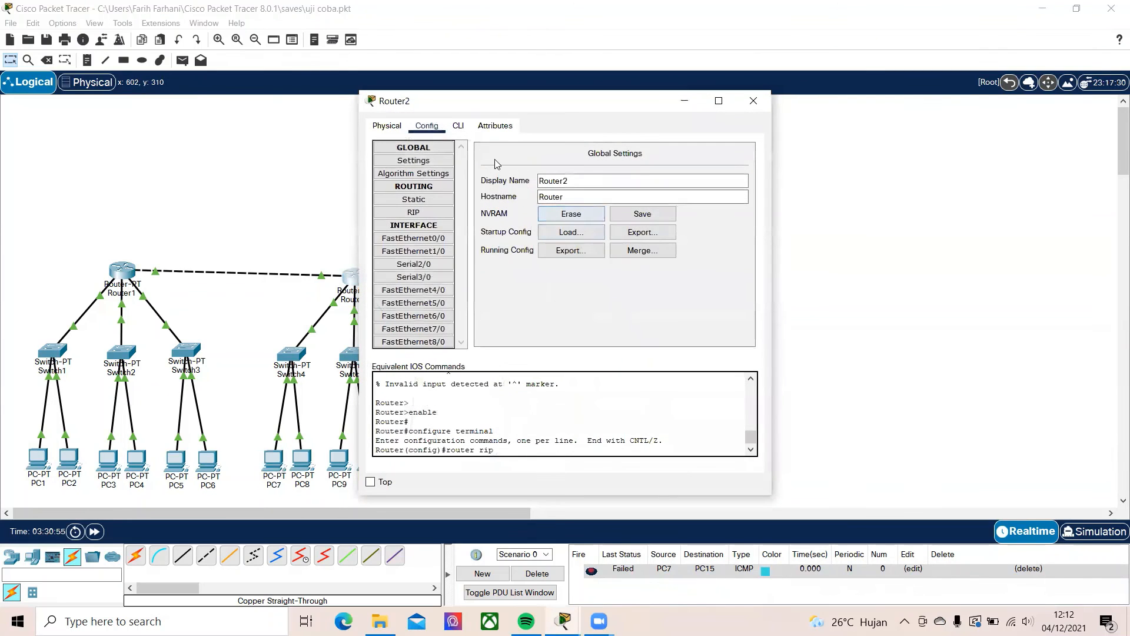
{"action": "left_click", "coordinate": [437, 214]}
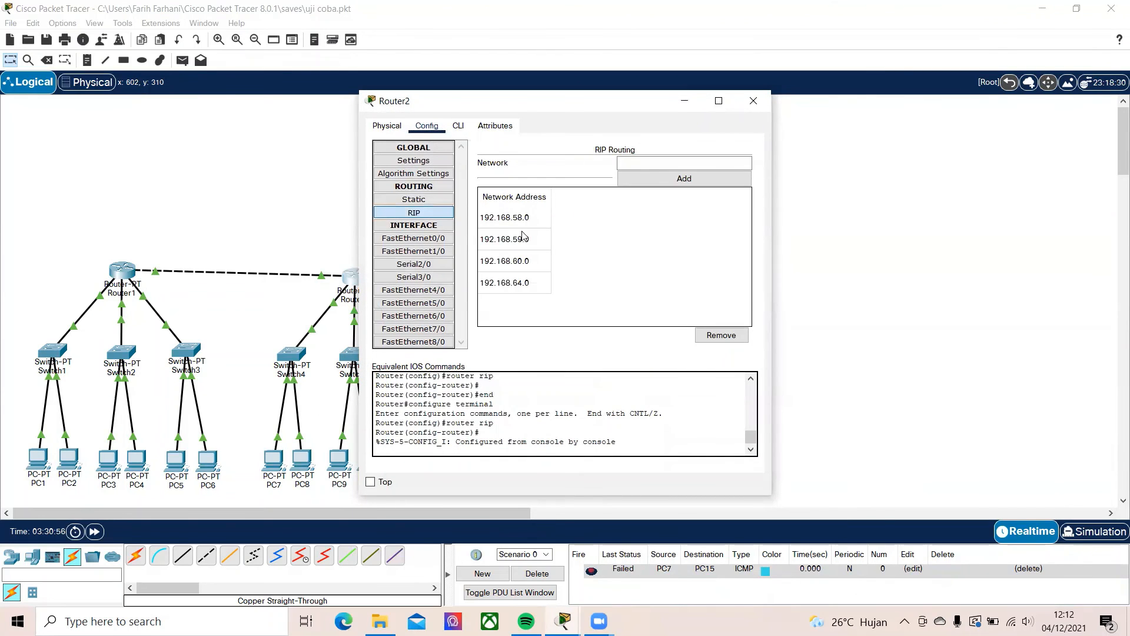
{"action": "left_click", "coordinate": [754, 100]}
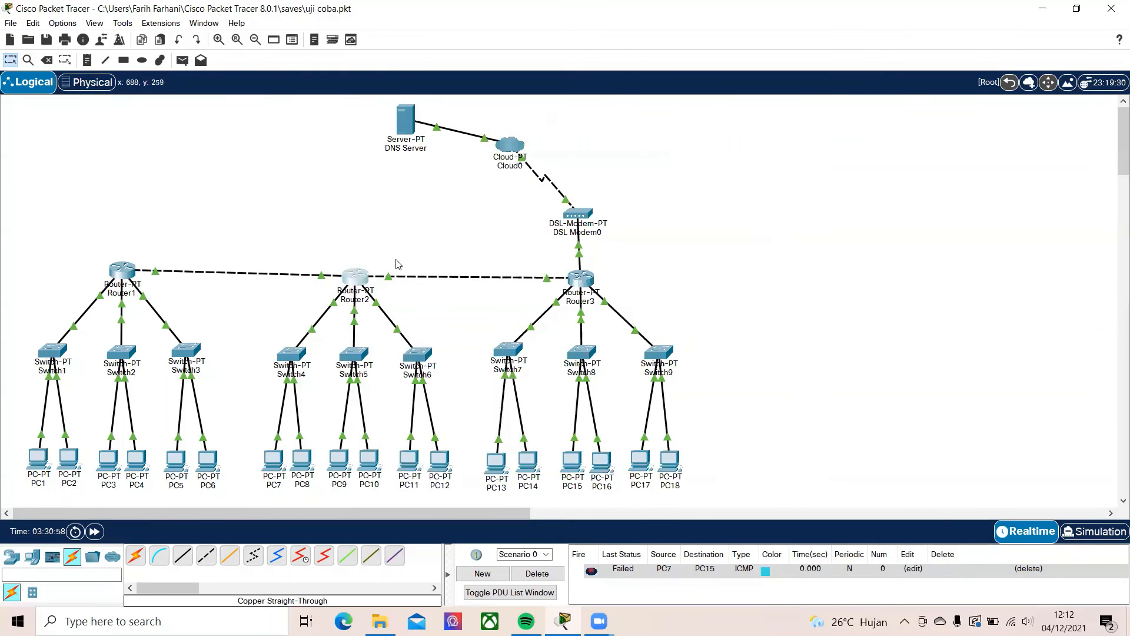
{"action": "left_click", "coordinate": [583, 280]}
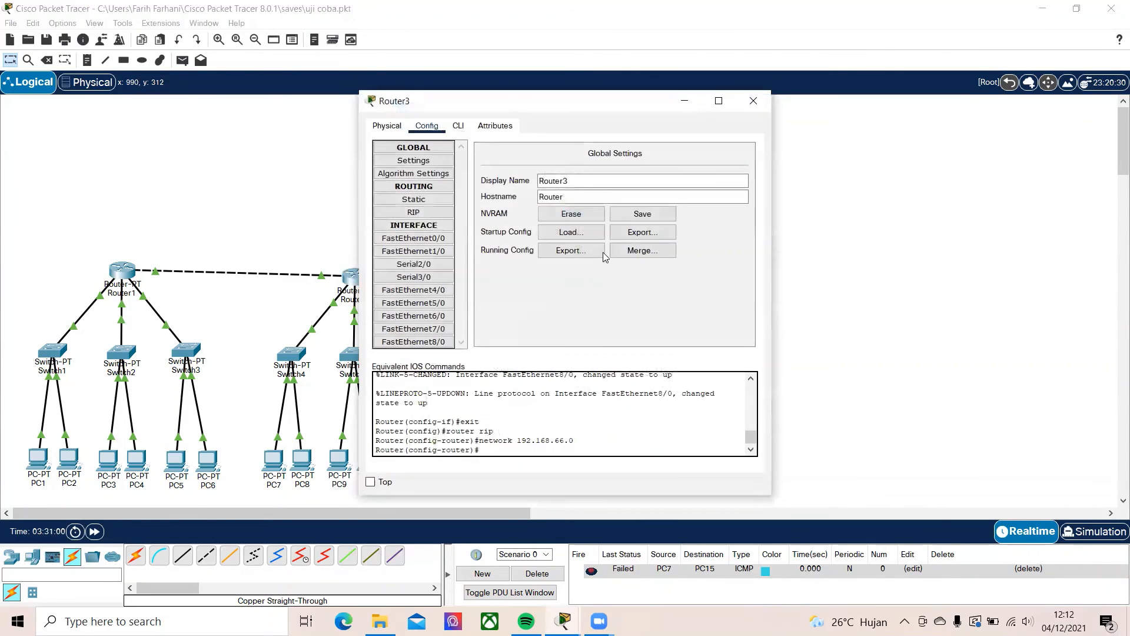
{"action": "left_click", "coordinate": [420, 216]}
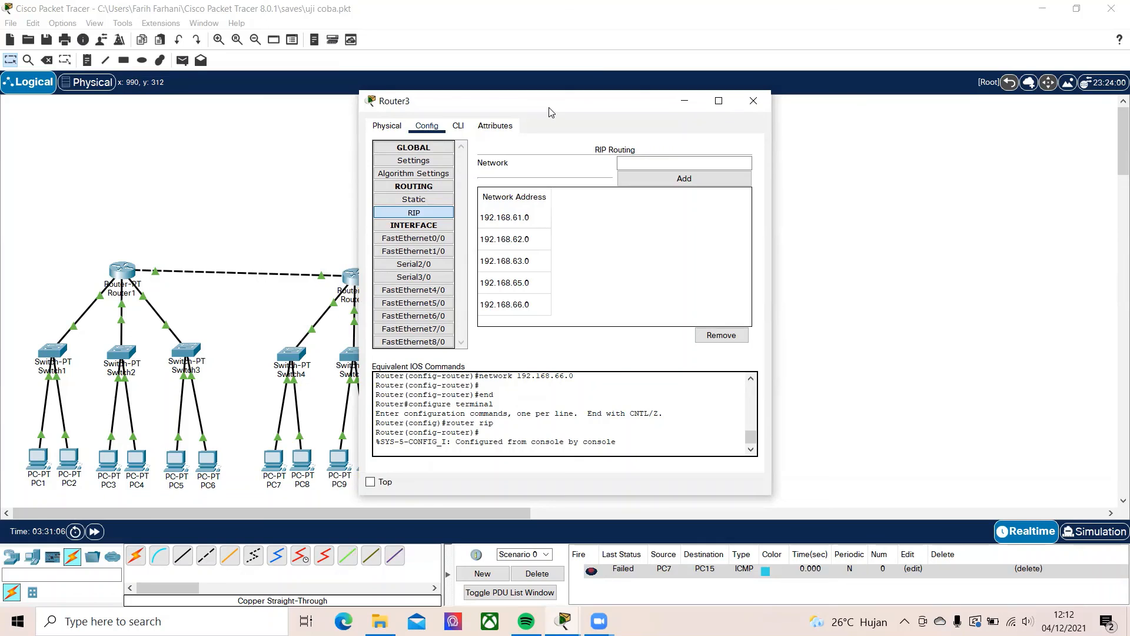
{"action": "left_click_drag", "start_coordinate": [550, 112], "coordinate": [806, 117]}
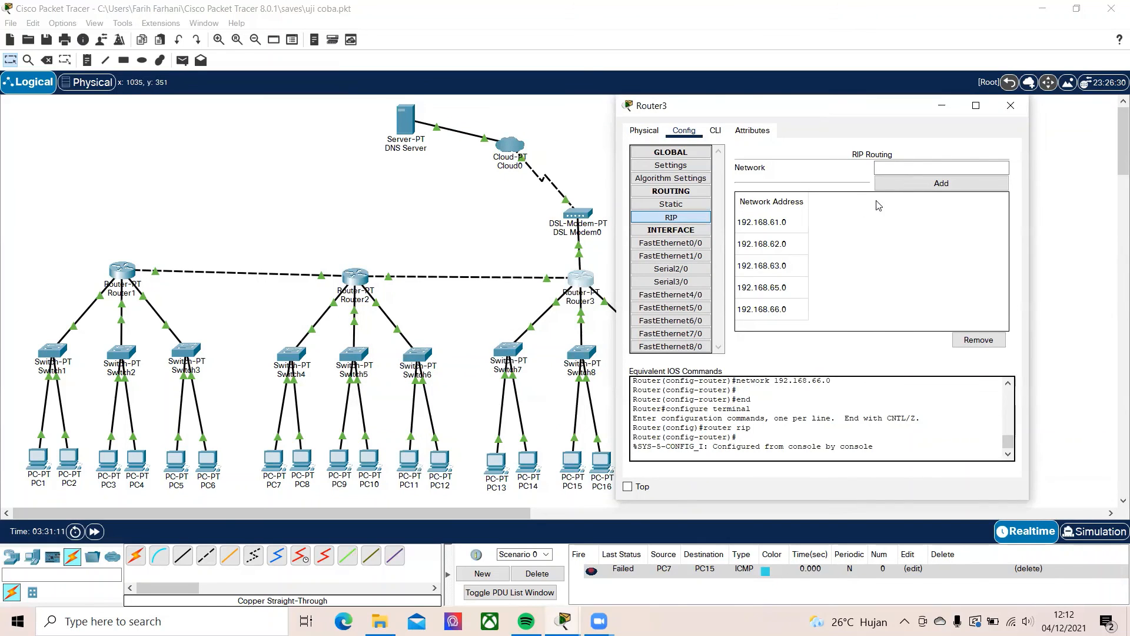
{"action": "left_click", "coordinate": [1011, 105]}
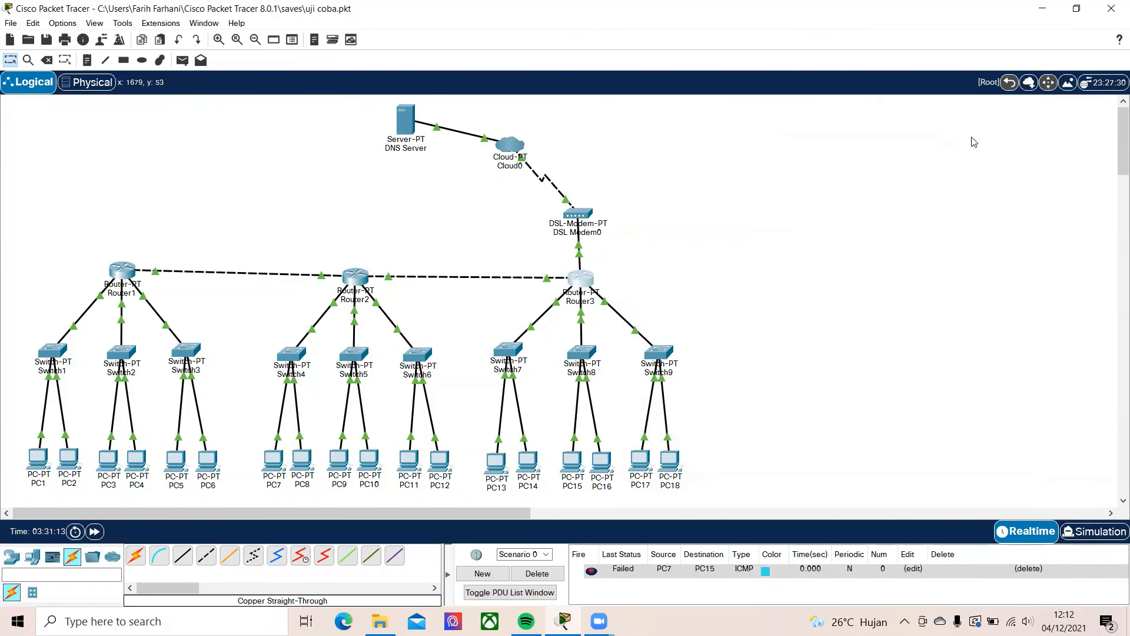
Send a simple PDU from PC18 to PC14 twice, and delete the scenario to clear the PDU list
{"action": "left_click", "coordinate": [182, 60]}
{"action": "left_click", "coordinate": [671, 462]}
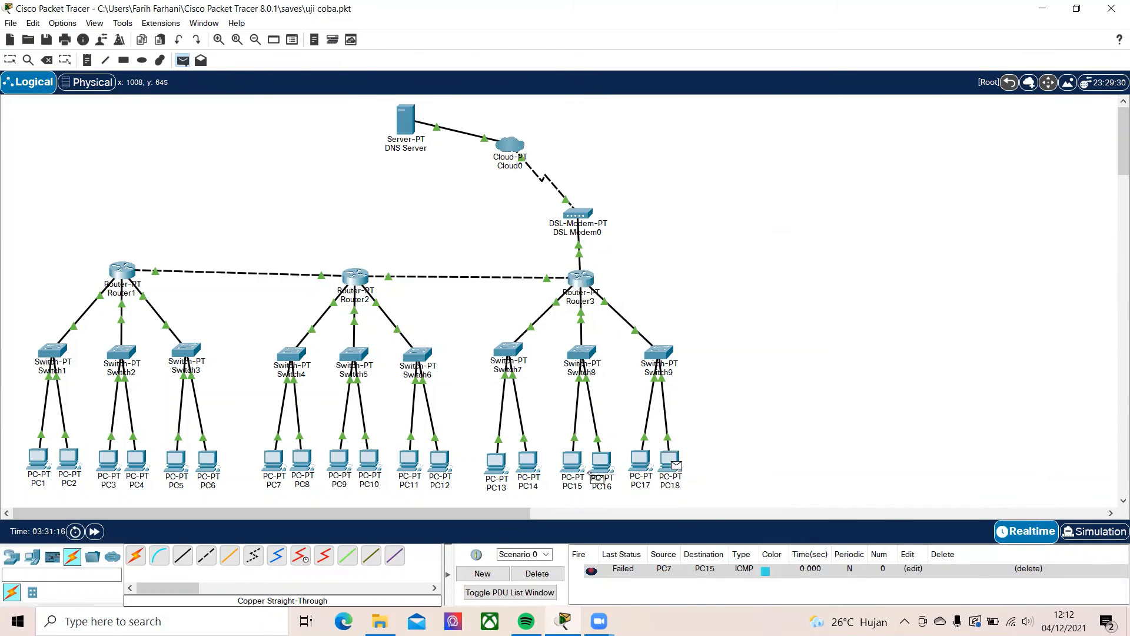
{"action": "left_click", "coordinate": [522, 465]}
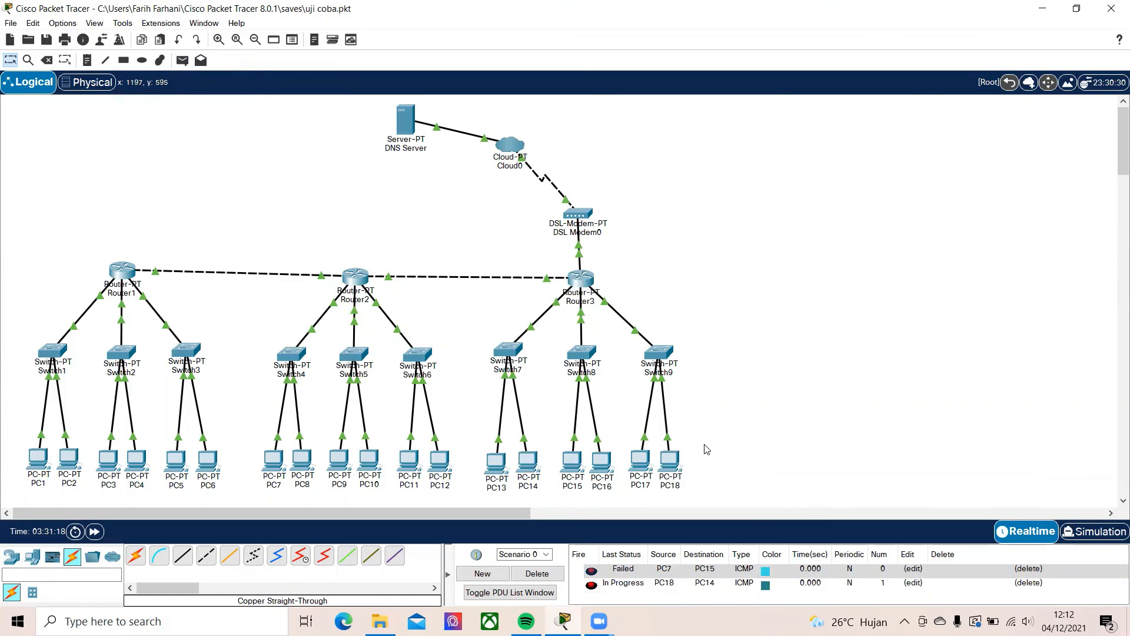
{"action": "left_click", "coordinate": [182, 59]}
{"action": "left_click", "coordinate": [670, 456]}
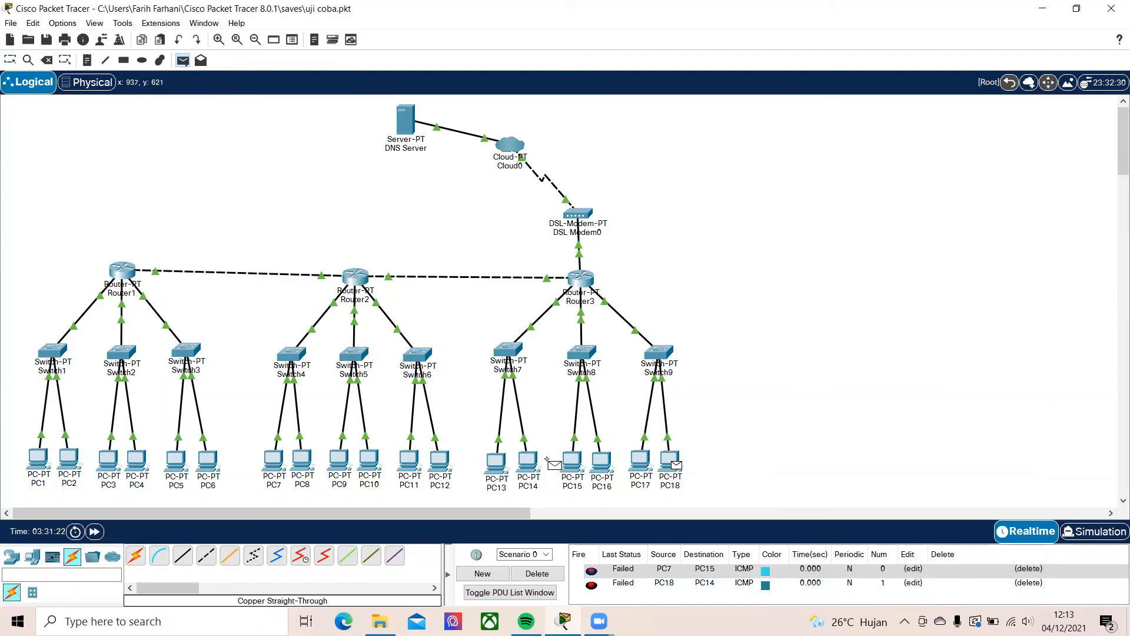
{"action": "left_click", "coordinate": [528, 459]}
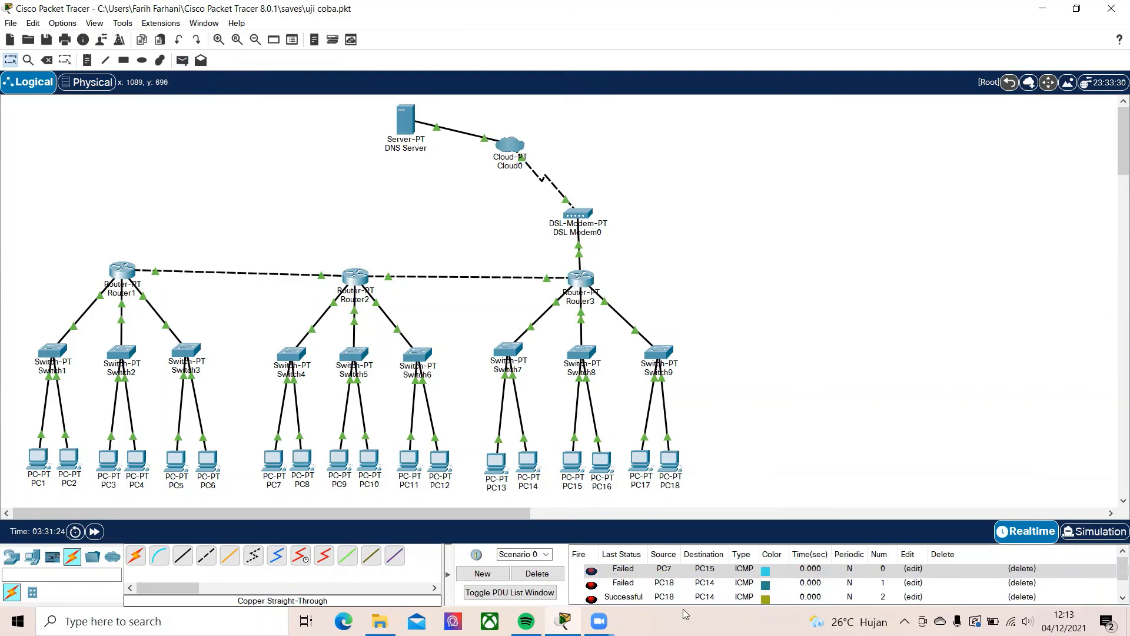
{"action": "left_click", "coordinate": [535, 573]}
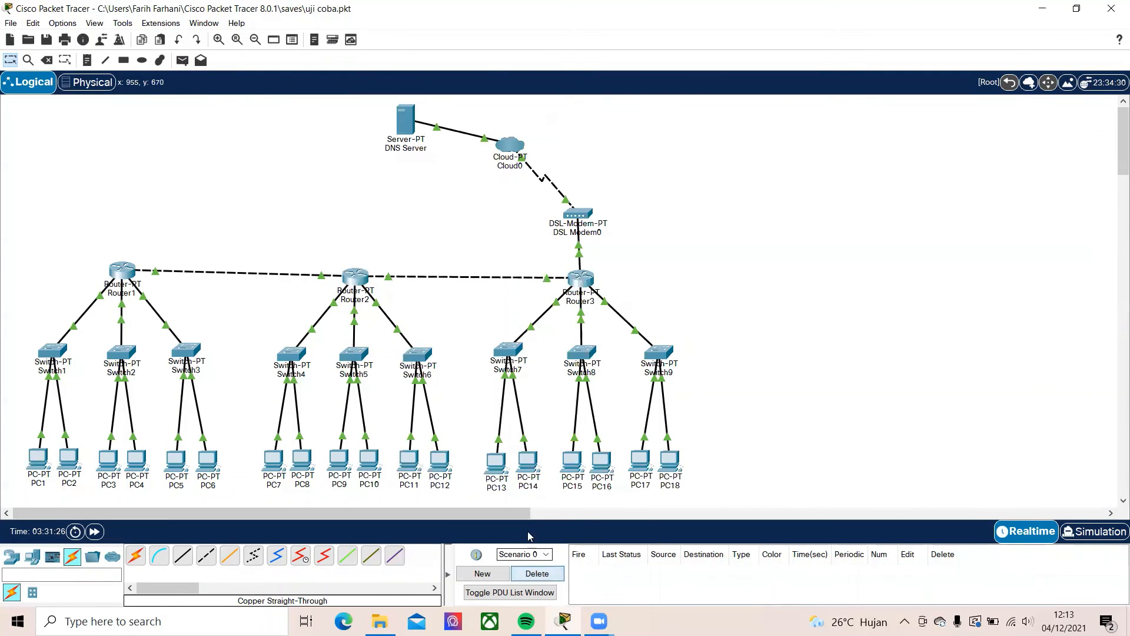
Test the link from PC17 to PC13 with two simple PDUs
{"action": "left_click", "coordinate": [182, 59]}
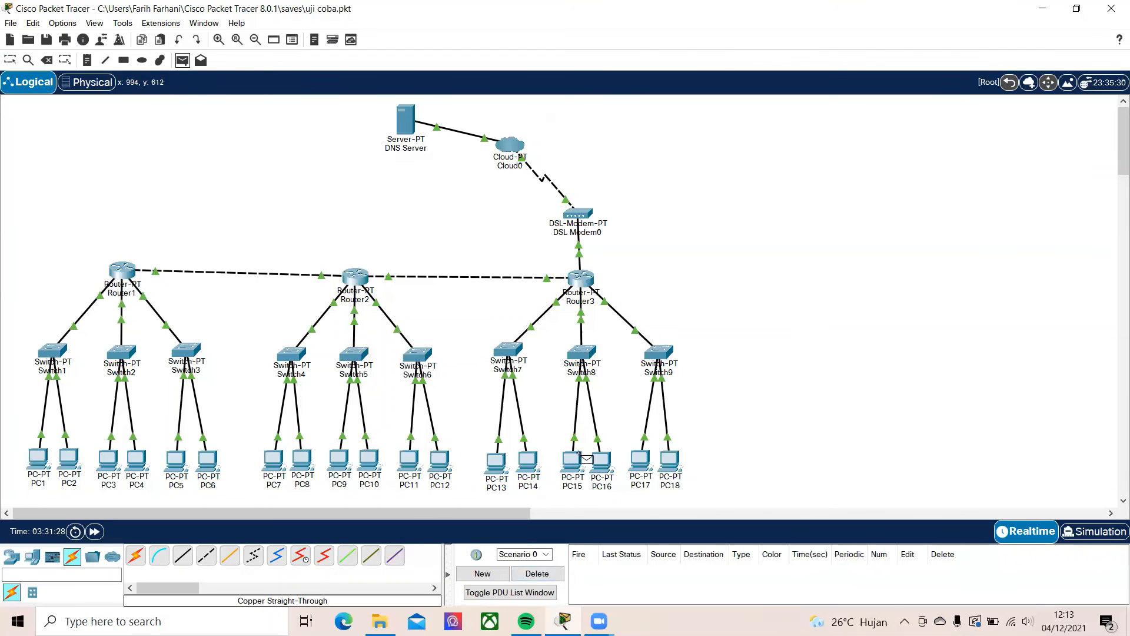
{"action": "left_click", "coordinate": [642, 460]}
{"action": "left_click", "coordinate": [496, 463]}
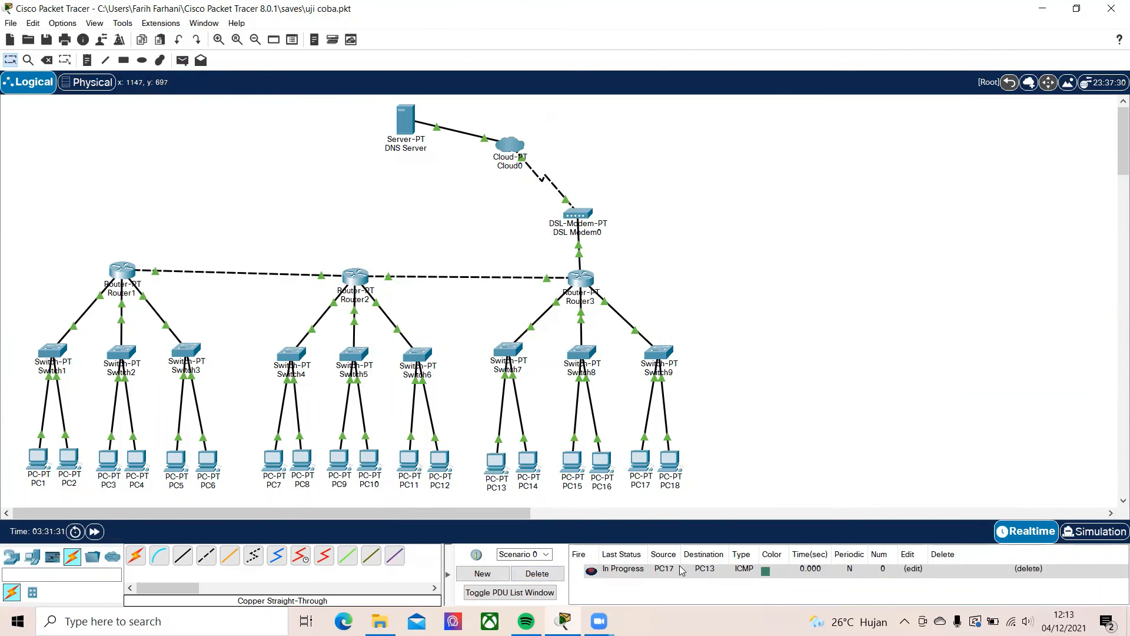
{"action": "left_click", "coordinate": [182, 60]}
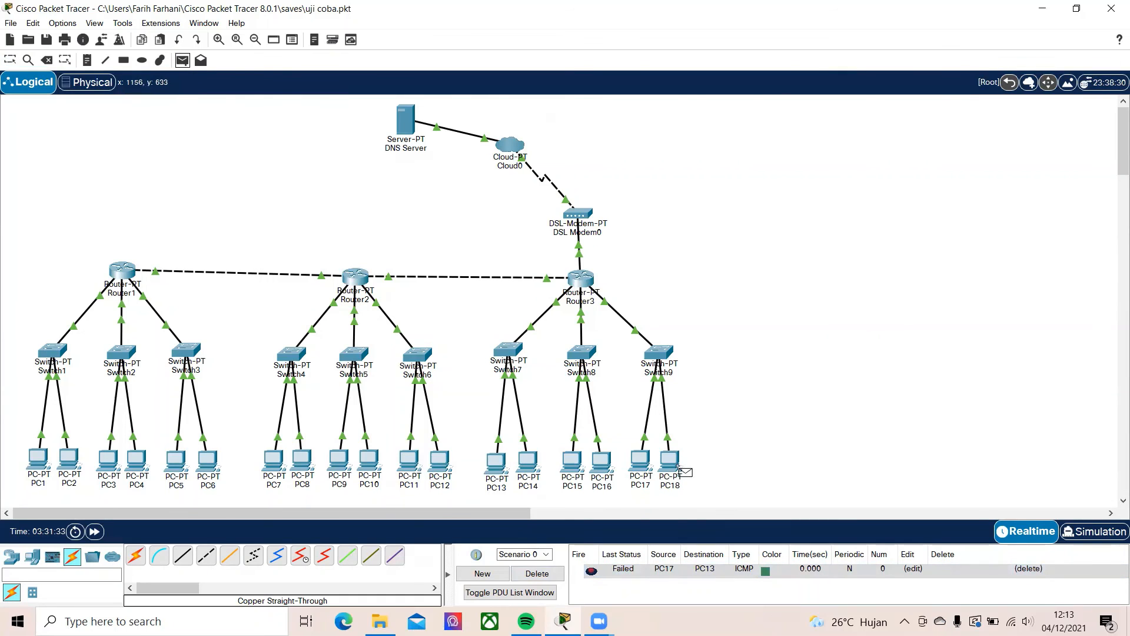
{"action": "left_click", "coordinate": [642, 461]}
{"action": "left_click", "coordinate": [497, 462]}
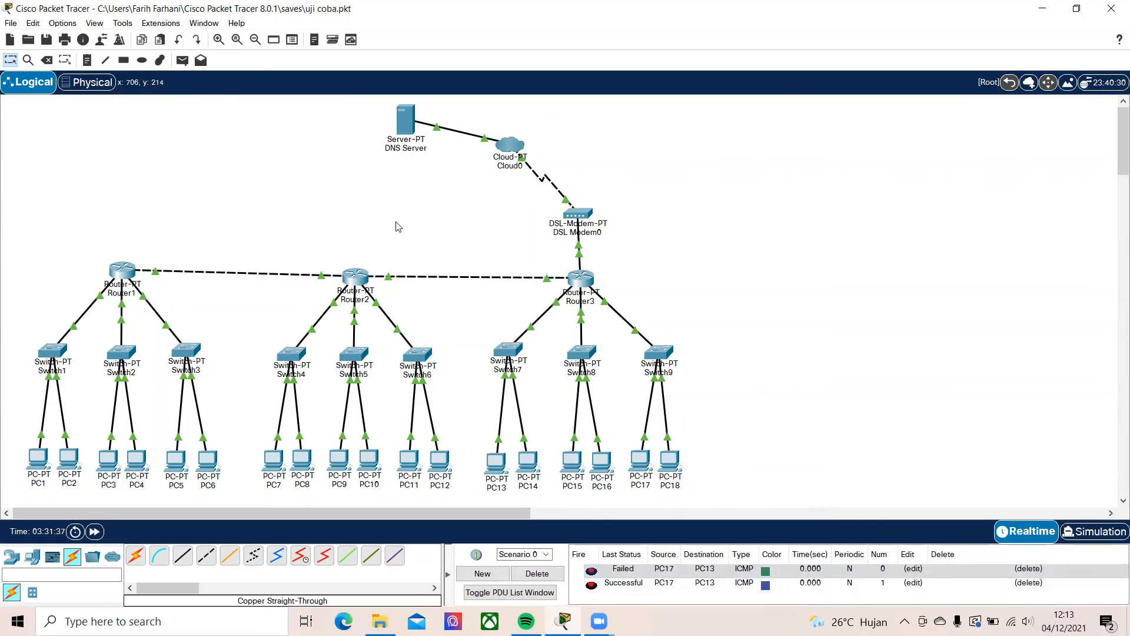
Send a simple PDU from the DNS Server to Router3, and clear the PDU list
{"action": "left_click", "coordinate": [182, 60]}
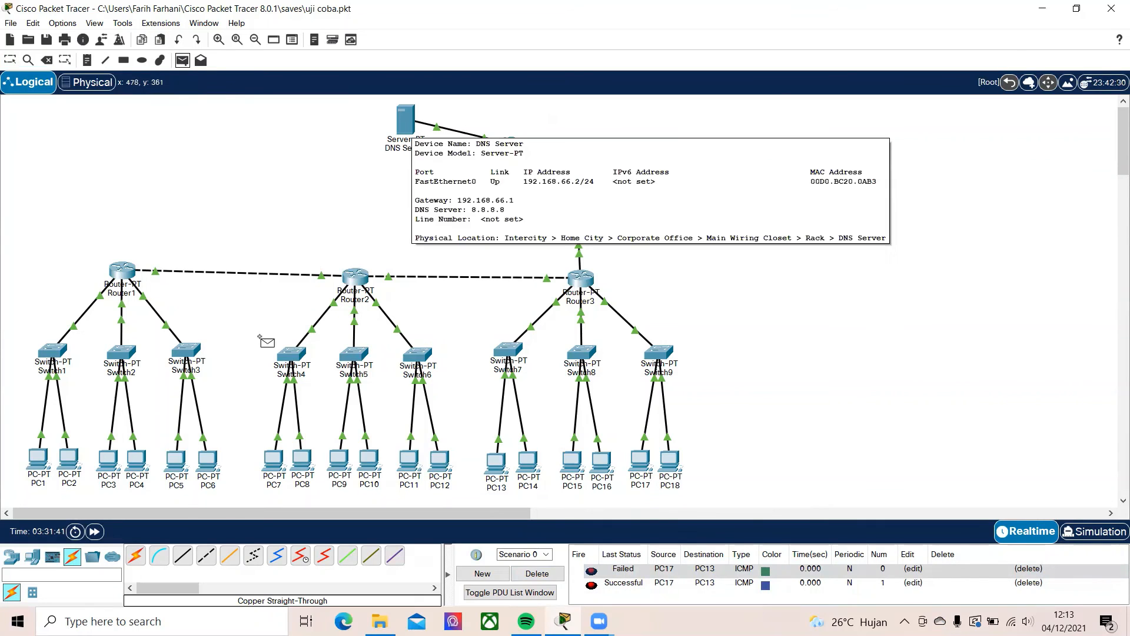
{"action": "left_click", "coordinate": [405, 117]}
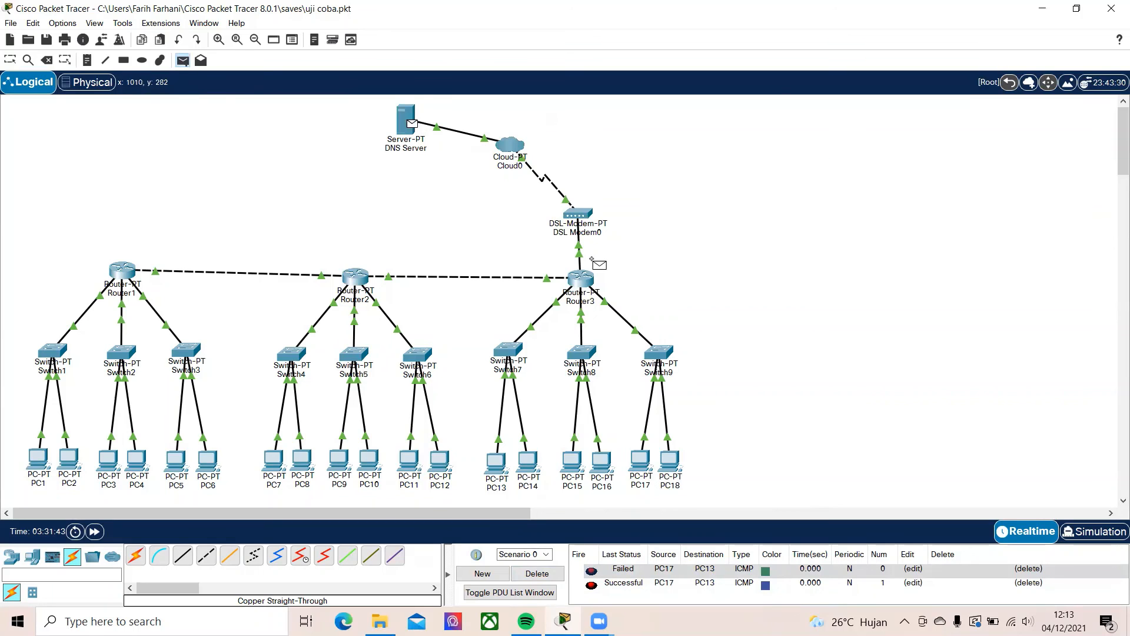
{"action": "left_click", "coordinate": [580, 276]}
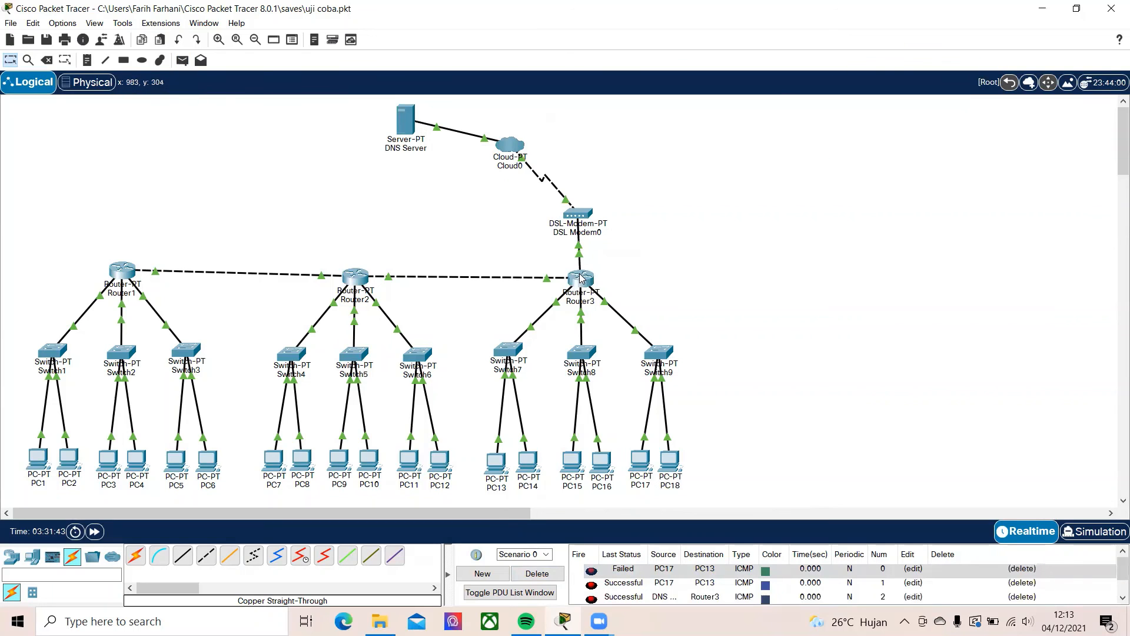
{"action": "left_click", "coordinate": [659, 569]}
{"action": "key", "text": "Delete"}
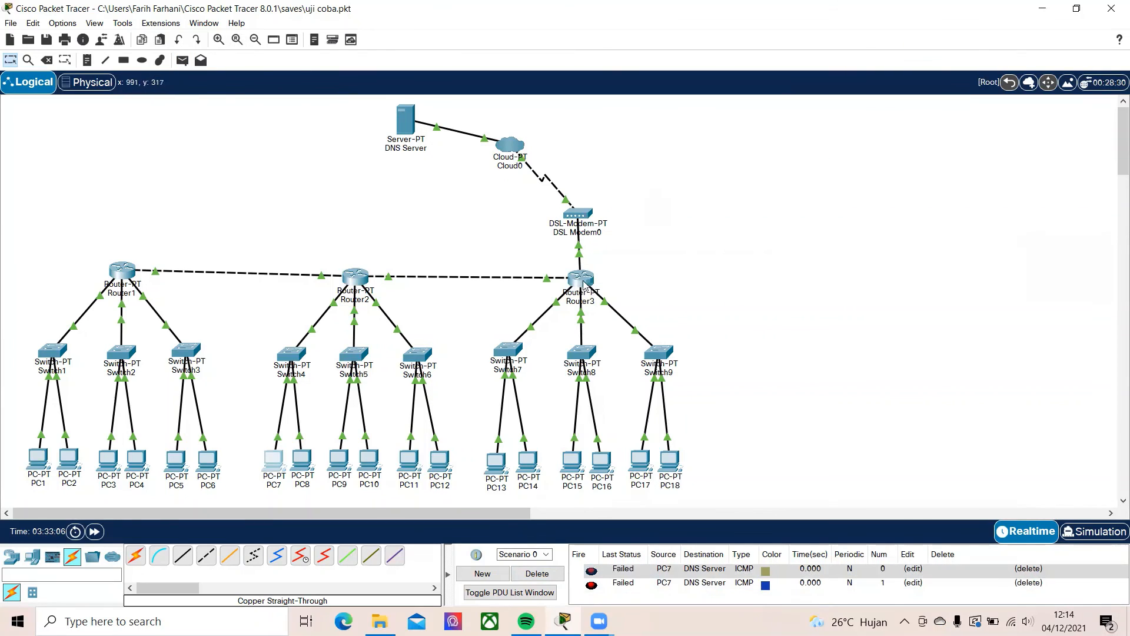
Inspect Router3's configuration window and its summary of interface link states and IP addresses
{"action": "left_click", "coordinate": [580, 276]}
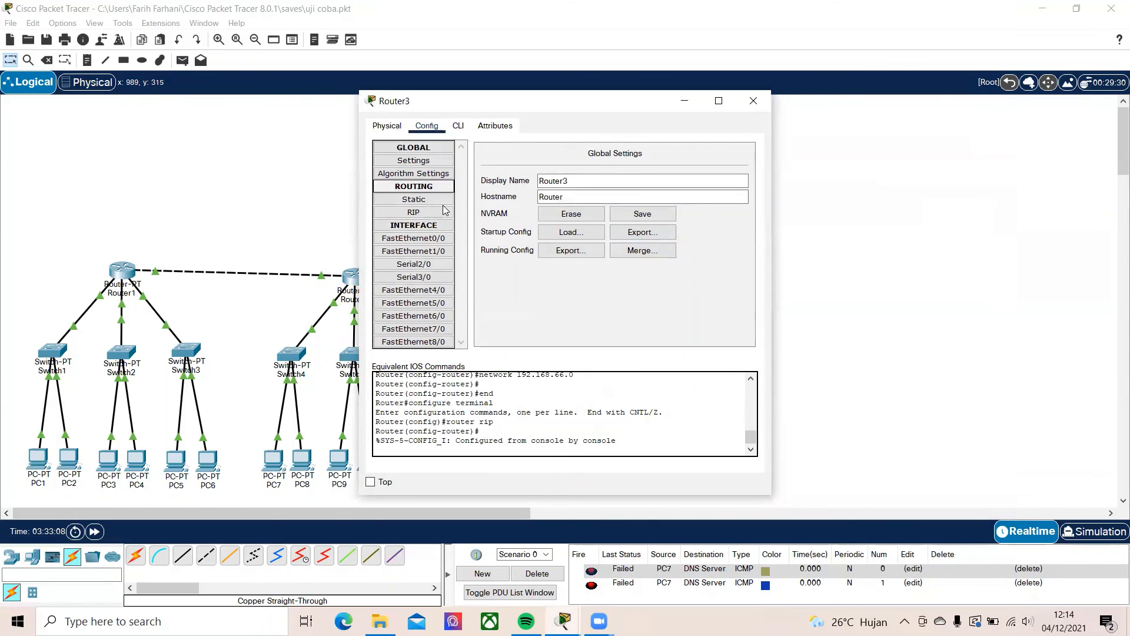
{"action": "left_click", "coordinate": [753, 100]}
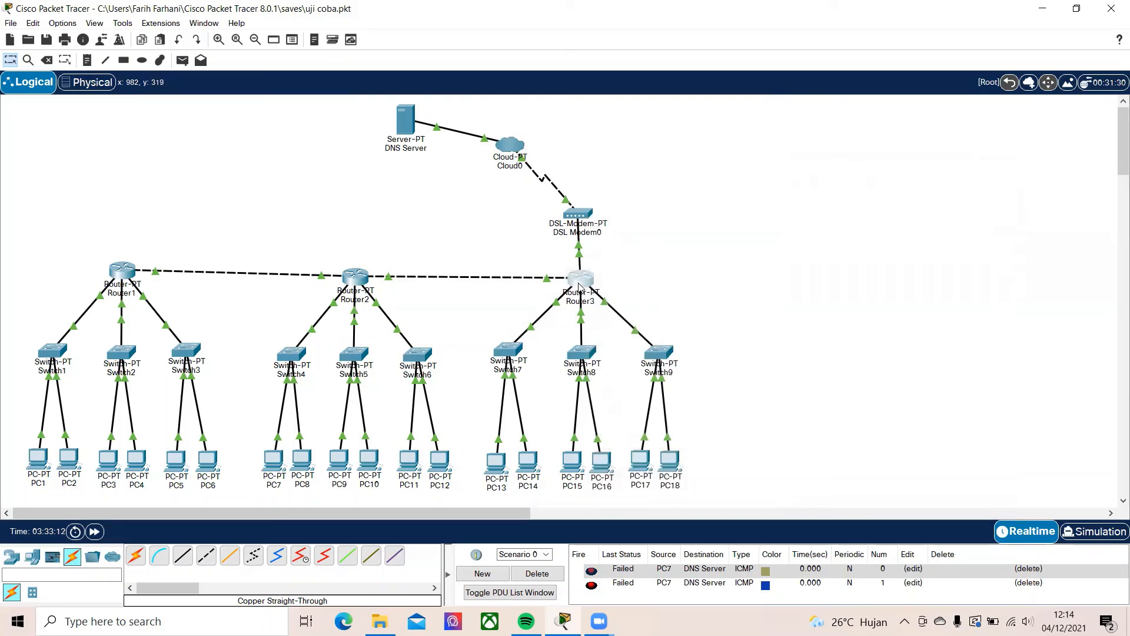
{"action": "mouse_move", "coordinate": [579, 285]}
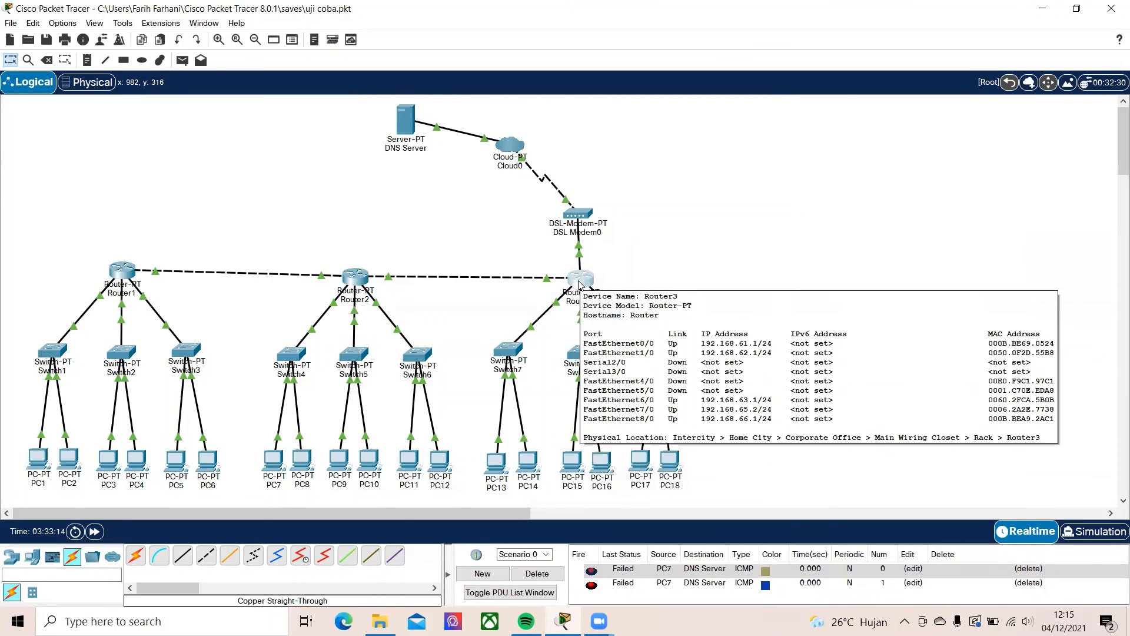